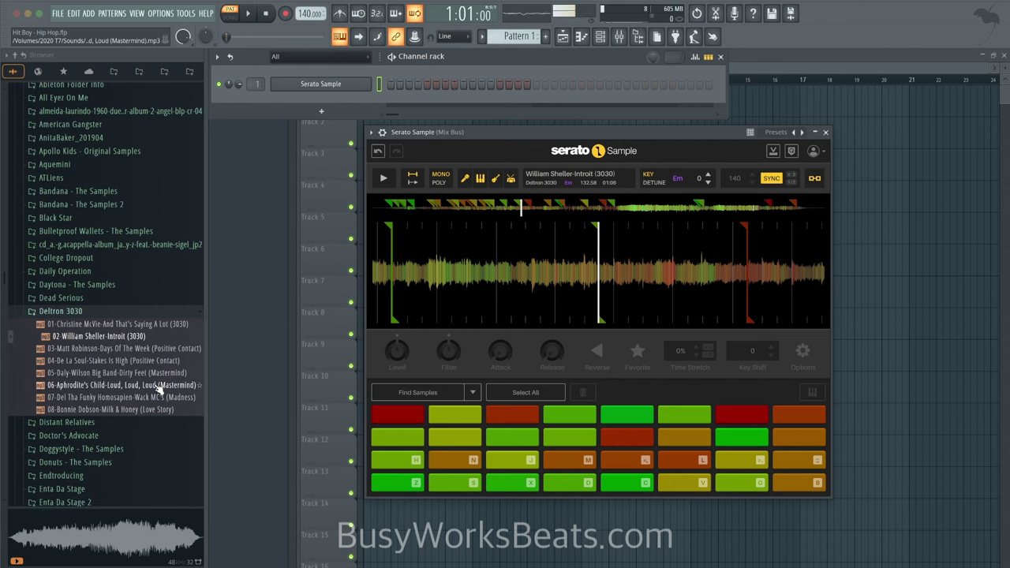
# Step: Audition the chopped slices of the loaded sample in Serato Sample, trying out different pad sequences
pyautogui.press(',')
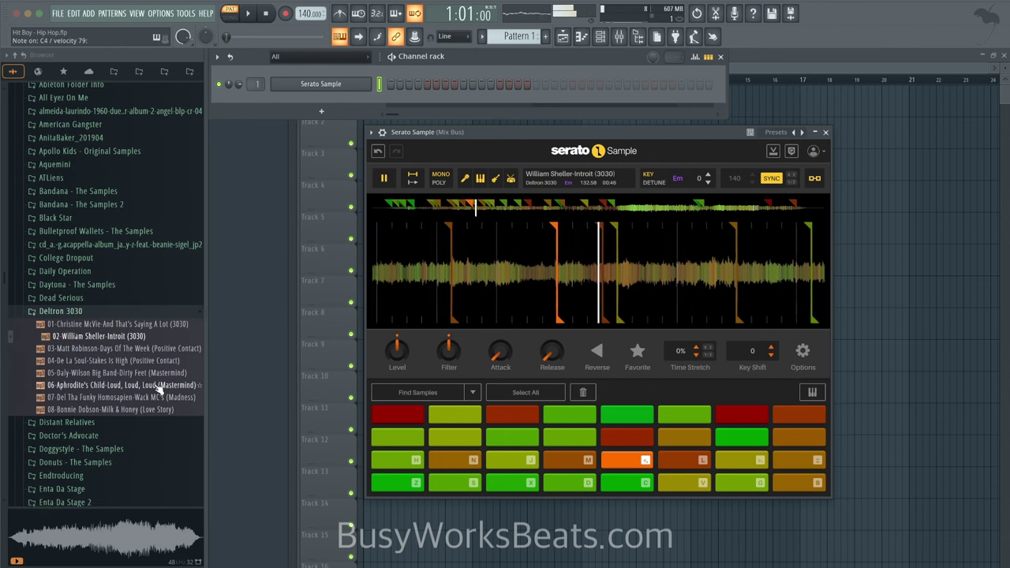
pyautogui.press('z')
pyautogui.press('x')
pyautogui.press('d')
pyautogui.press('c')
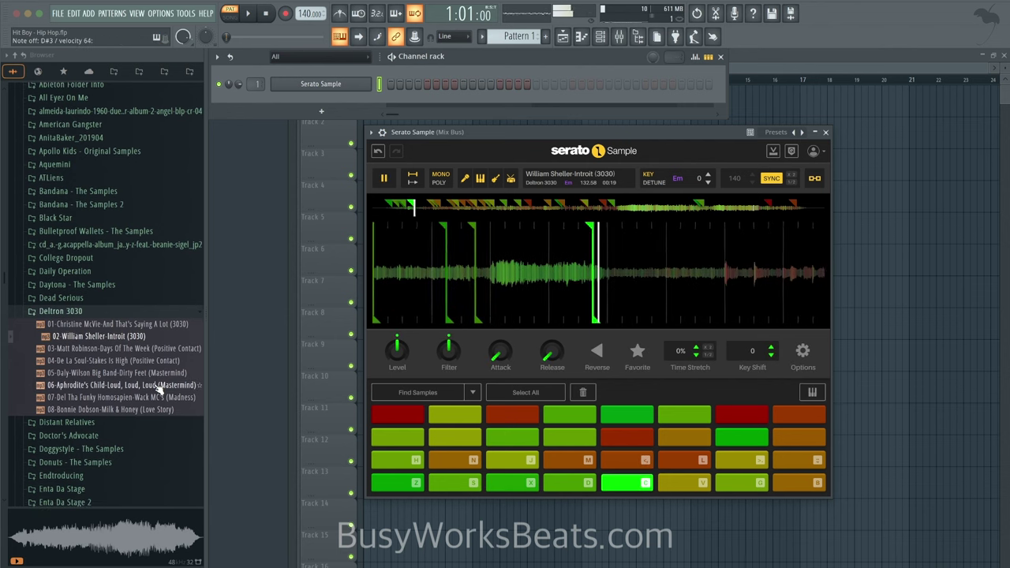
pyautogui.press('v')
pyautogui.press('b')
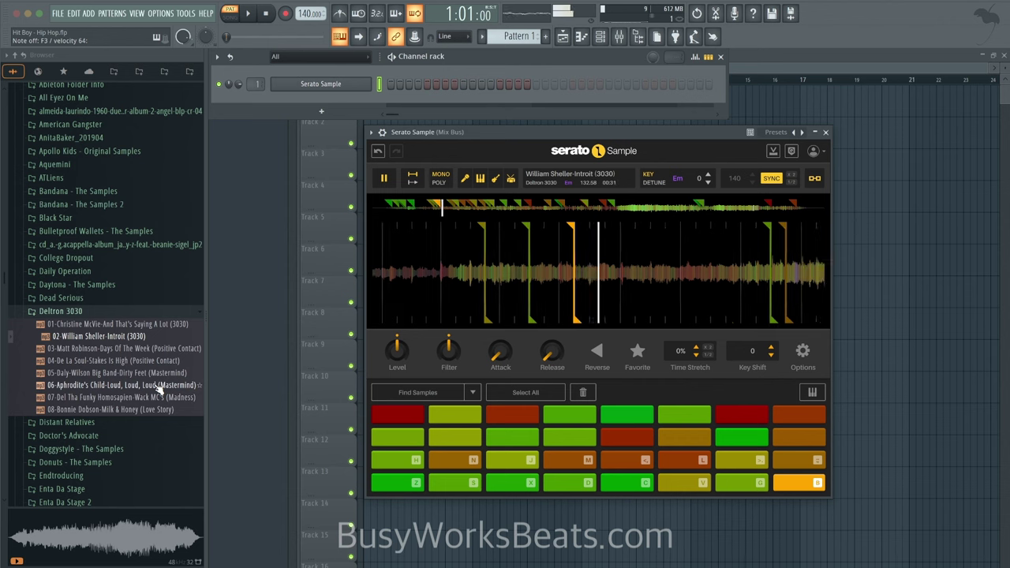
pyautogui.press('n')
pyautogui.press('m')
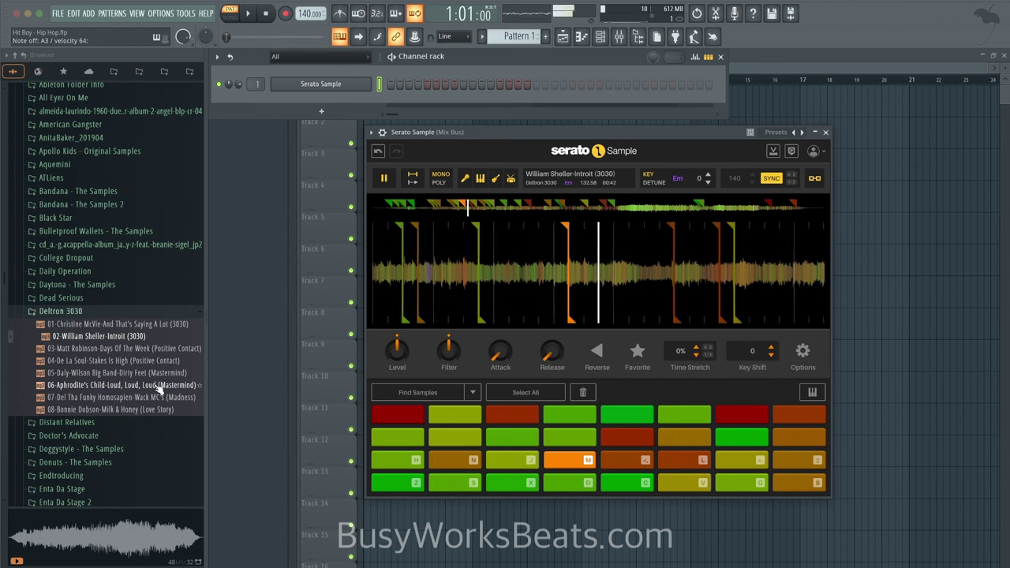
pyautogui.press(',')
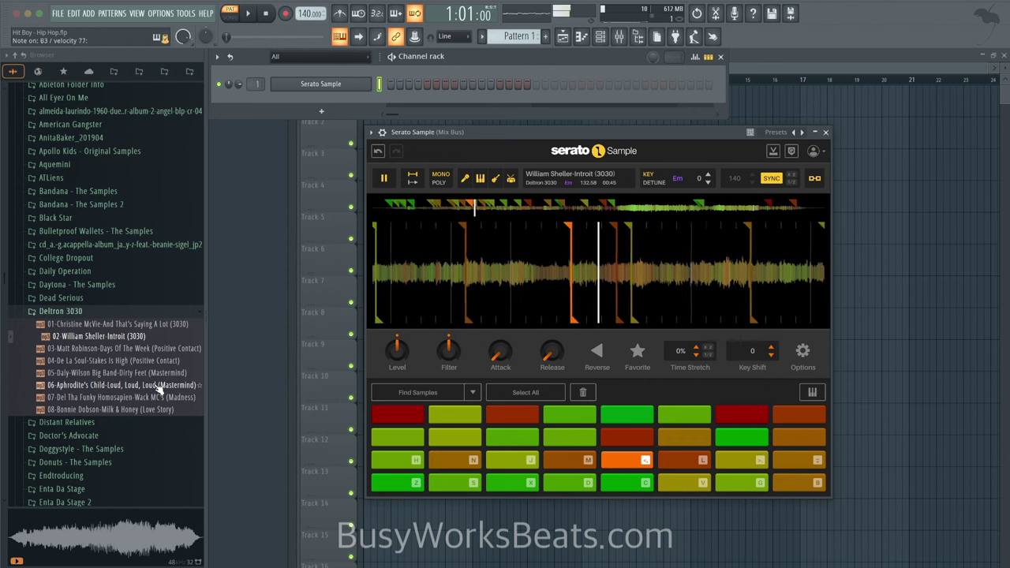
pyautogui.press('m')
pyautogui.press(',')
pyautogui.press('m')
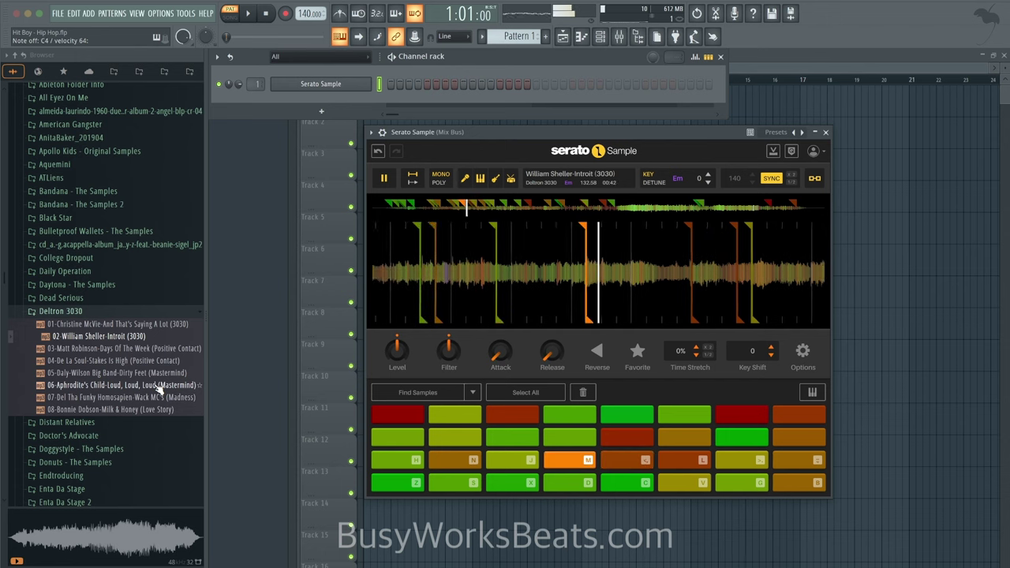
pyautogui.press('/')
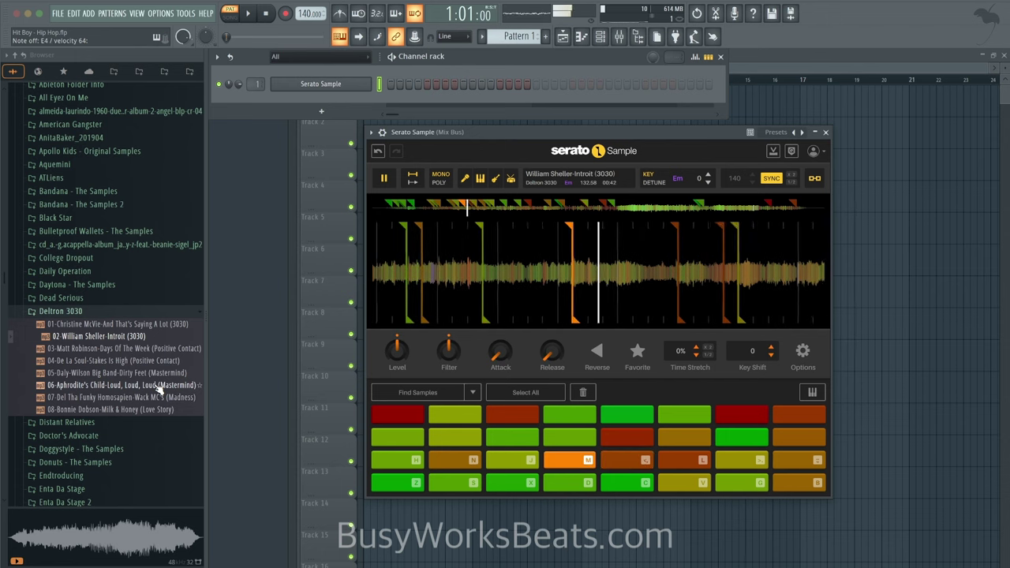
pyautogui.press('r')
pyautogui.press('t')
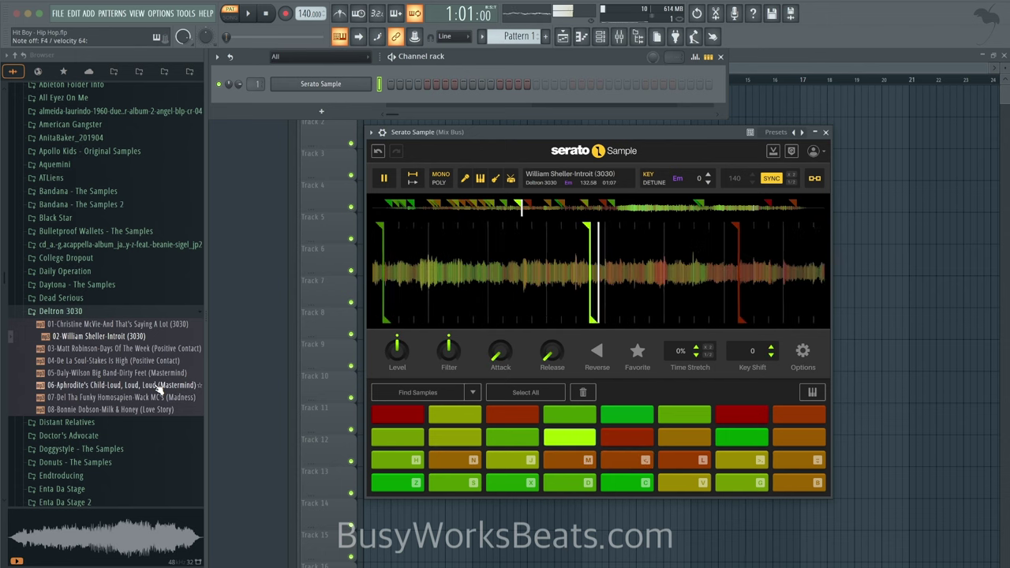
pyautogui.press('m')
pyautogui.press(',')
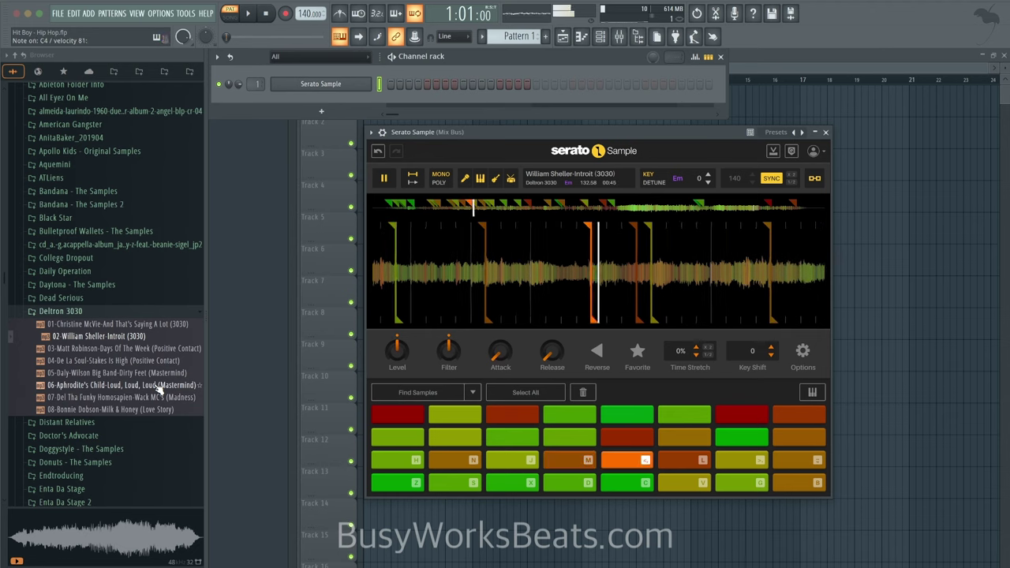
pyautogui.press('.')
pyautogui.press('e')
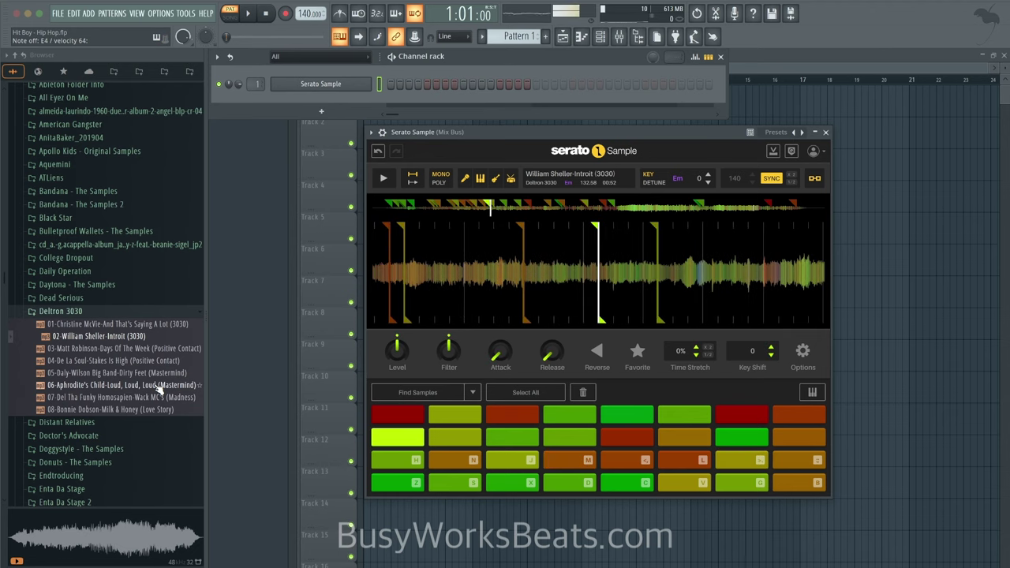
# Step: Turn on the metronome and arm recording for automation and score
pyautogui.click(337, 14)
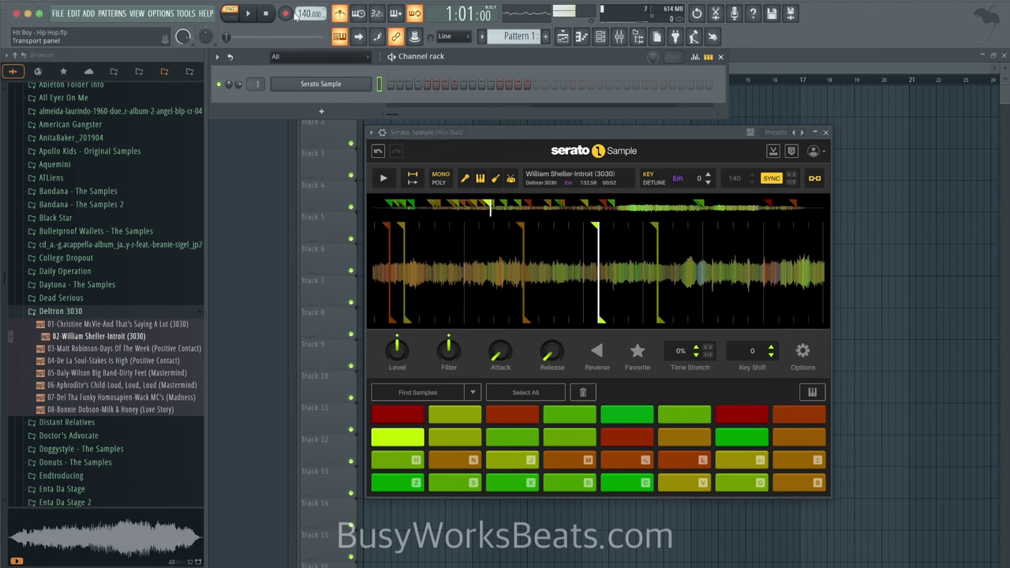
pyautogui.click(285, 13)
pyautogui.click(498, 356)
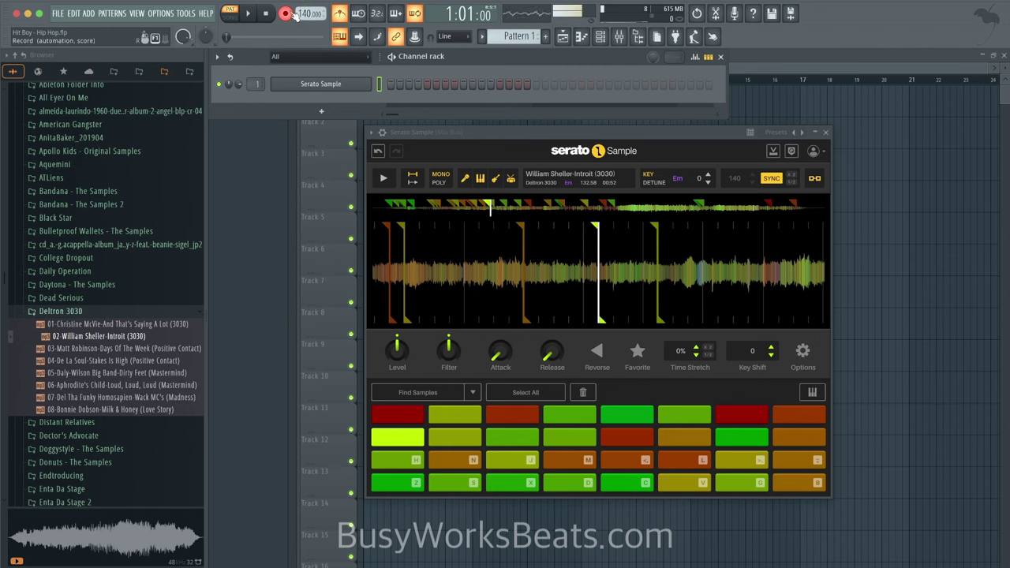
# Step: Set the project tempo to 85 BPM with the tempo tapper and close the Serato Sample window
pyautogui.rightClick(313, 14)
pyautogui.click(420, 23)
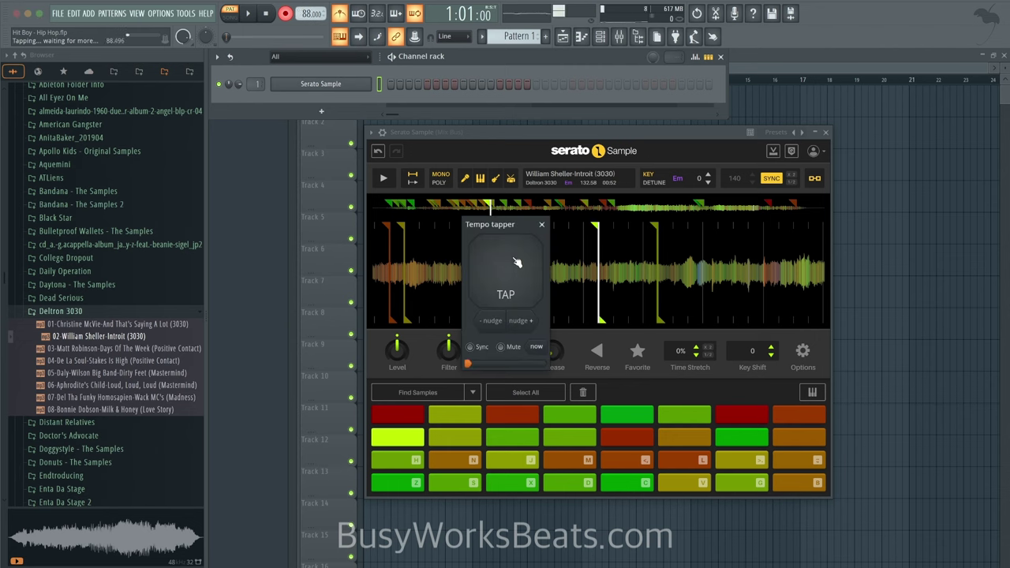
pyautogui.click(541, 226)
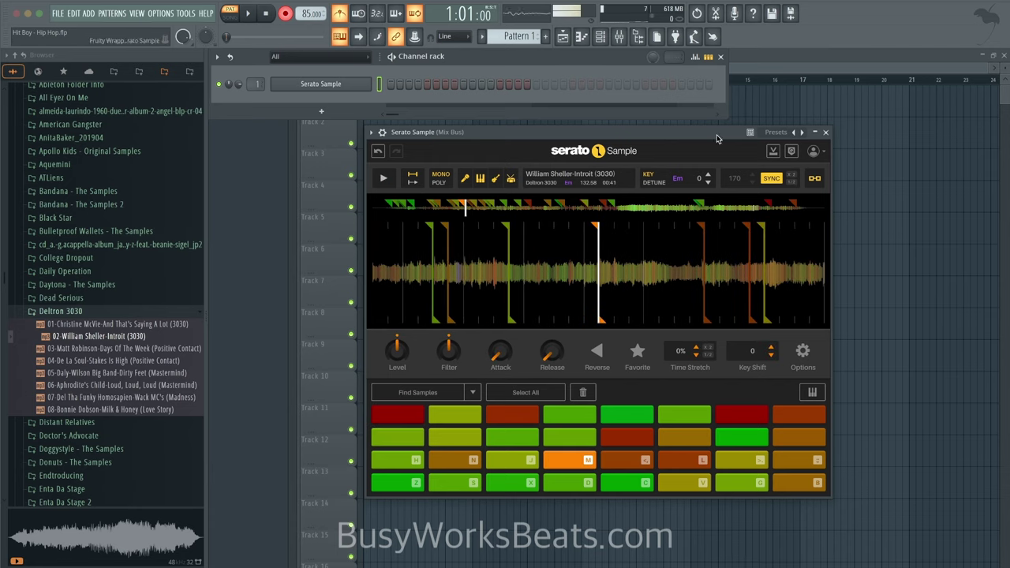
pyautogui.click(826, 133)
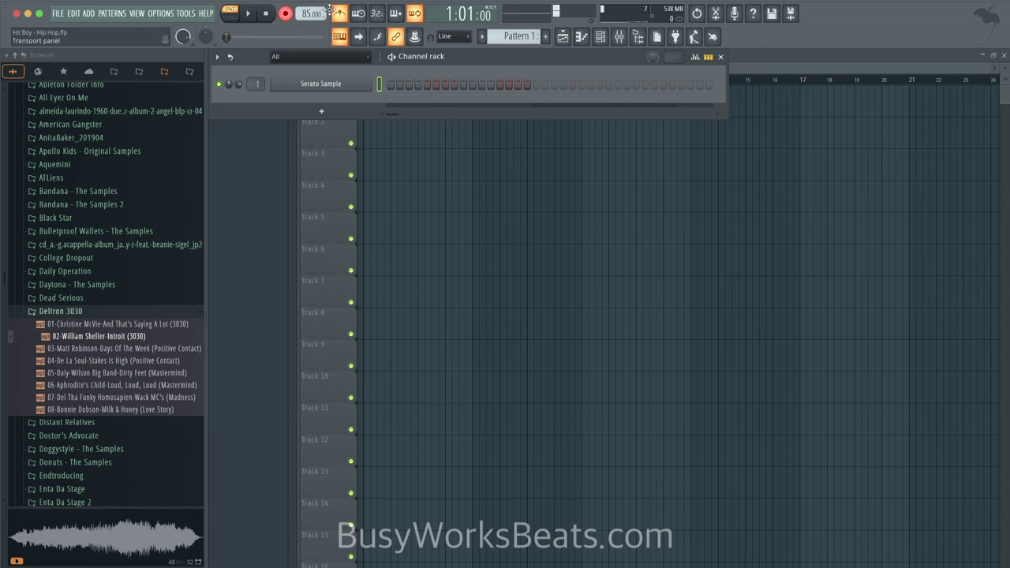
pyautogui.press('space')
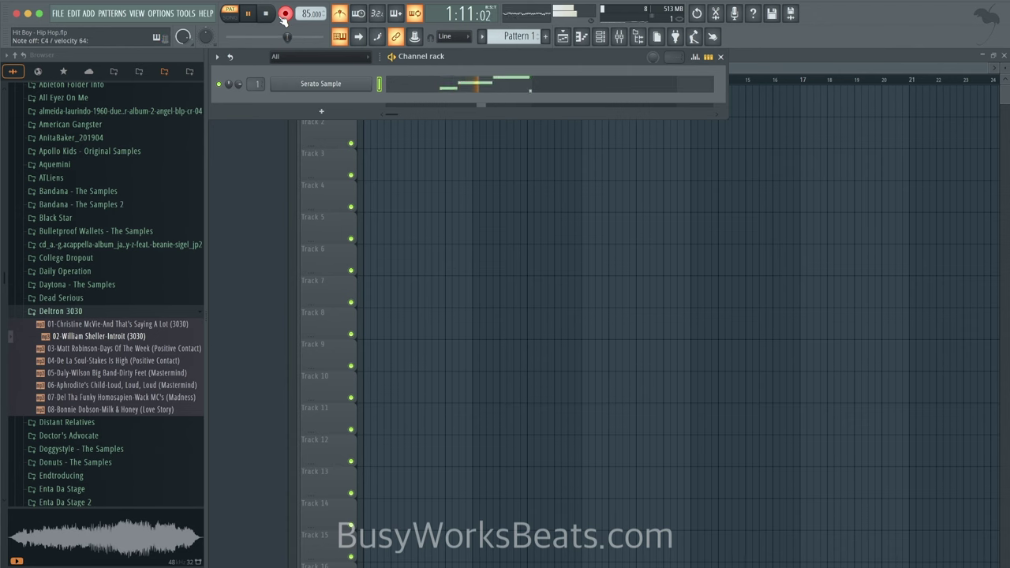
pyautogui.press('space')
pyautogui.hotkey('ctrl', 'z')
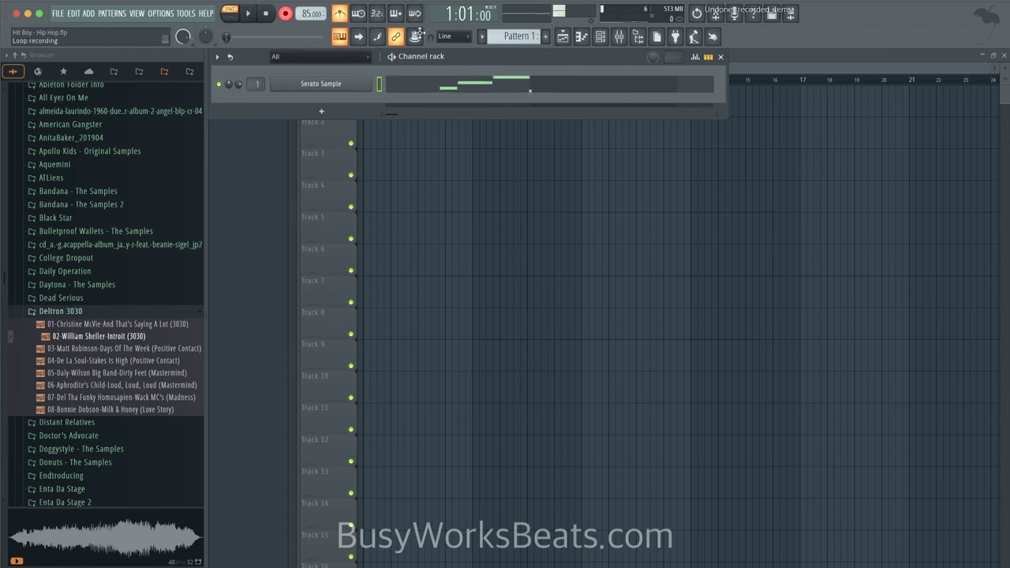
pyautogui.hotkey('ctrl', 'x')
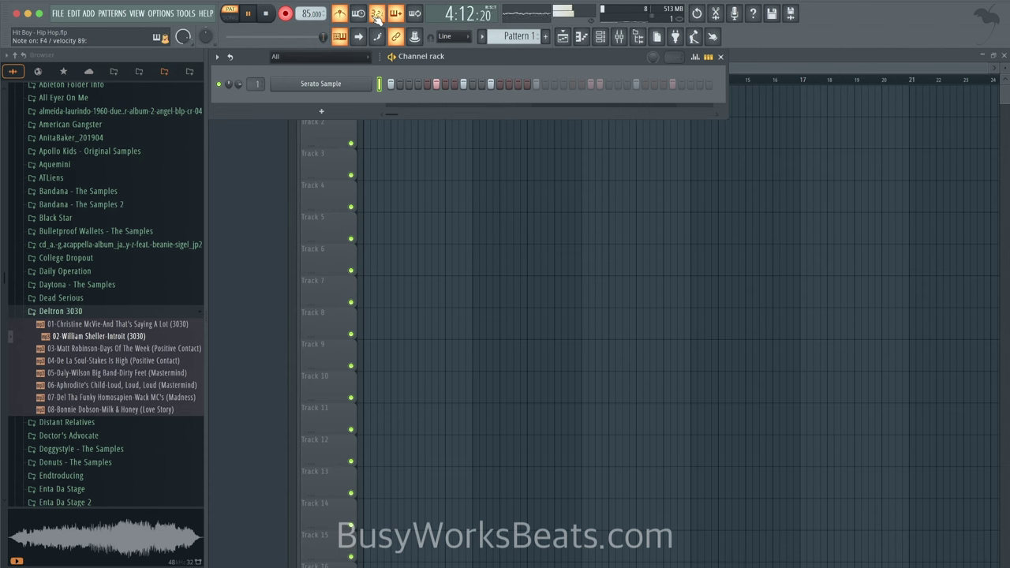
# Step: Finish recording the four-bar slice melody into Pattern 1 and open the Serato Sample channel in the piano roll
pyautogui.press('space')
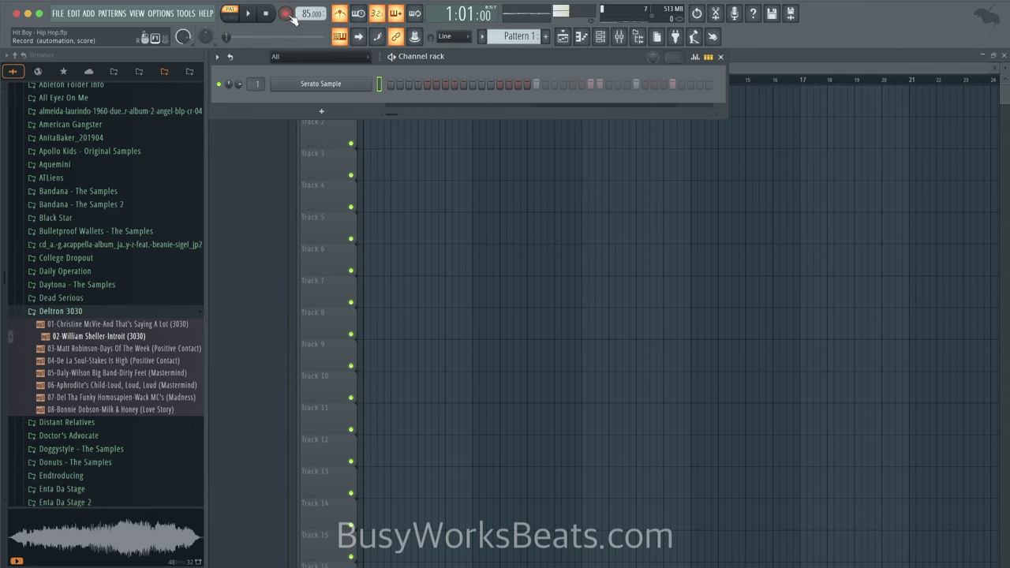
pyautogui.rightClick(331, 76)
pyautogui.click(395, 83)
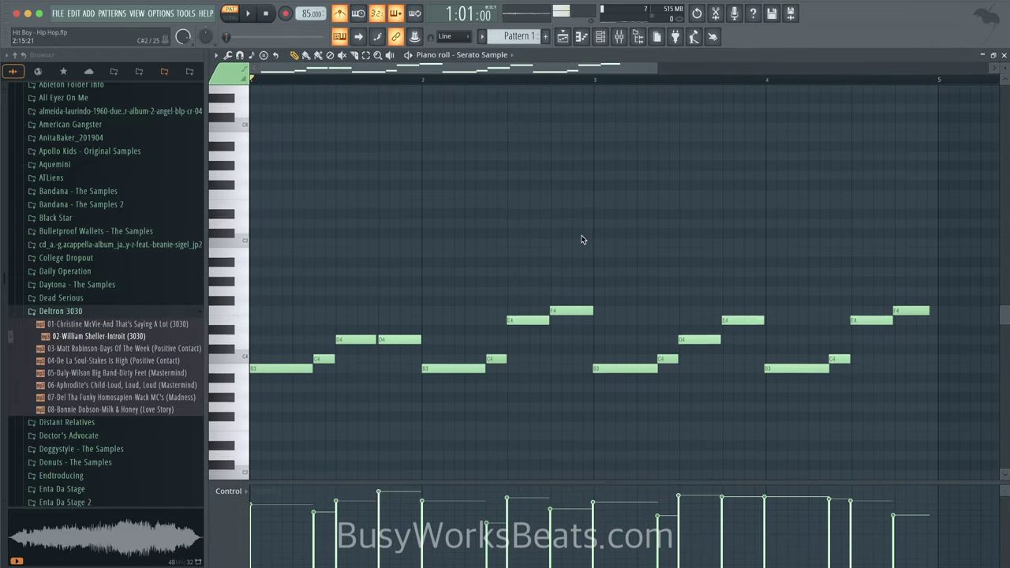
# Step: Play the recorded pattern and set the piano roll's key labels to show all notes
pyautogui.press('space')
pyautogui.click(216, 55)
pyautogui.moveTo(237, 113)
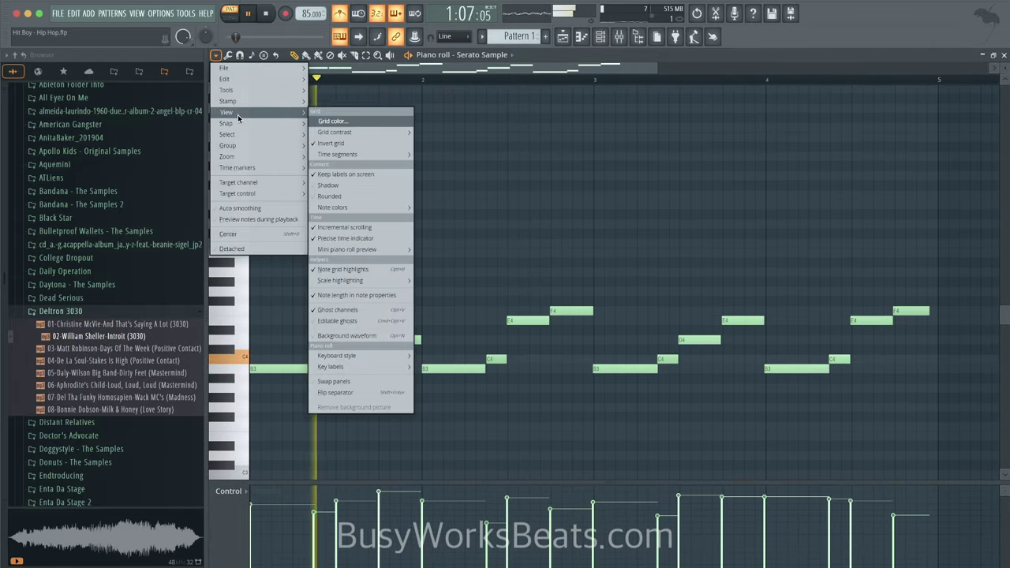
pyautogui.moveTo(383, 368)
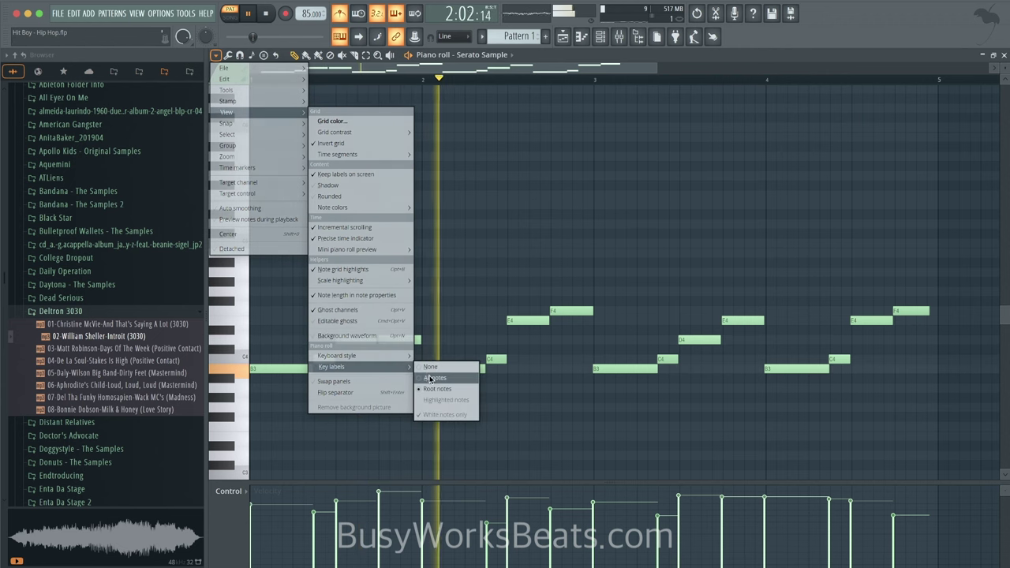
pyautogui.click(431, 378)
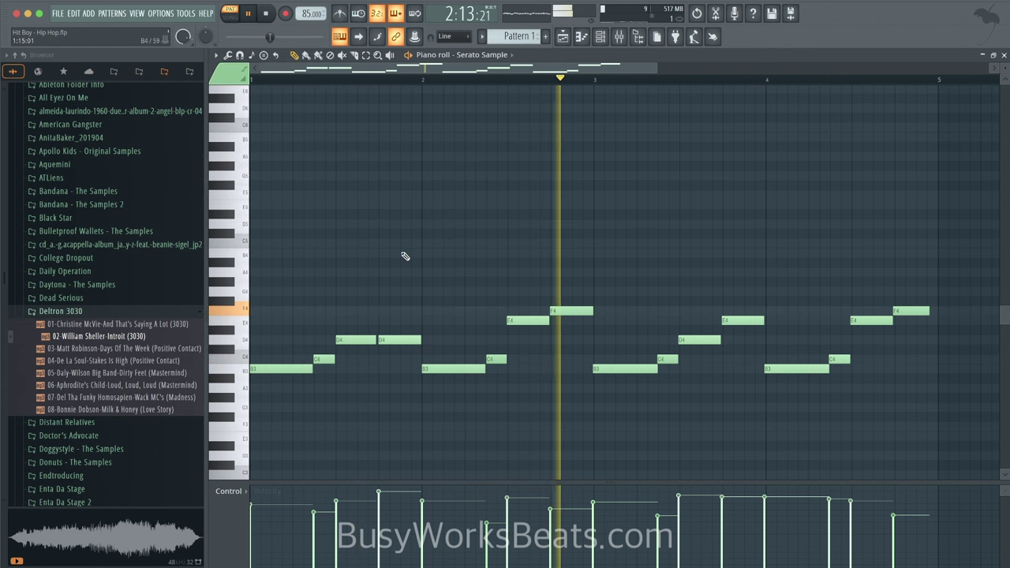
# Step: Extend the final F4 note to the end of bar 4 and play back the whole pattern
pyautogui.scroll(-1, 415, 245)
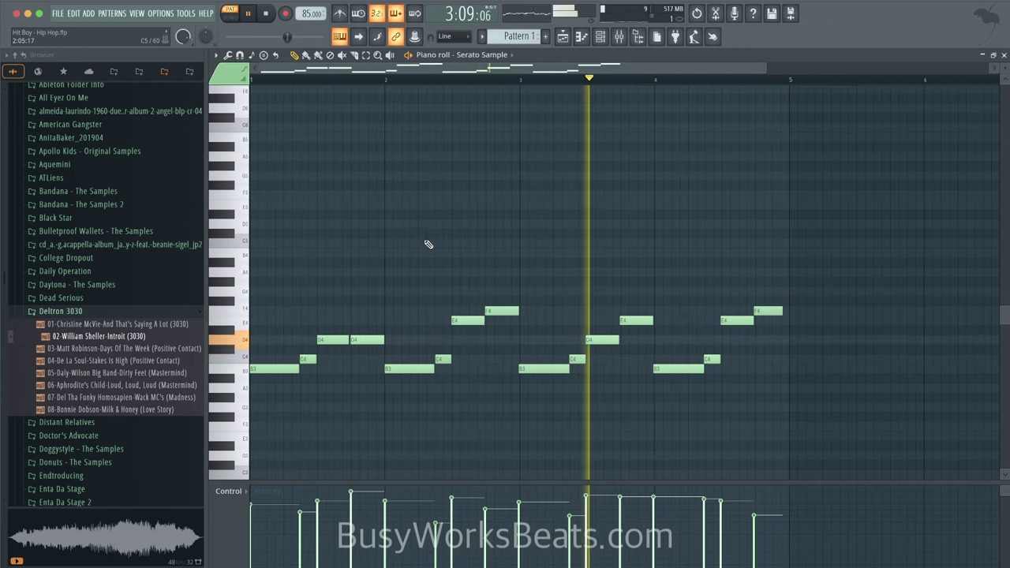
pyautogui.scroll(-1, 424, 243)
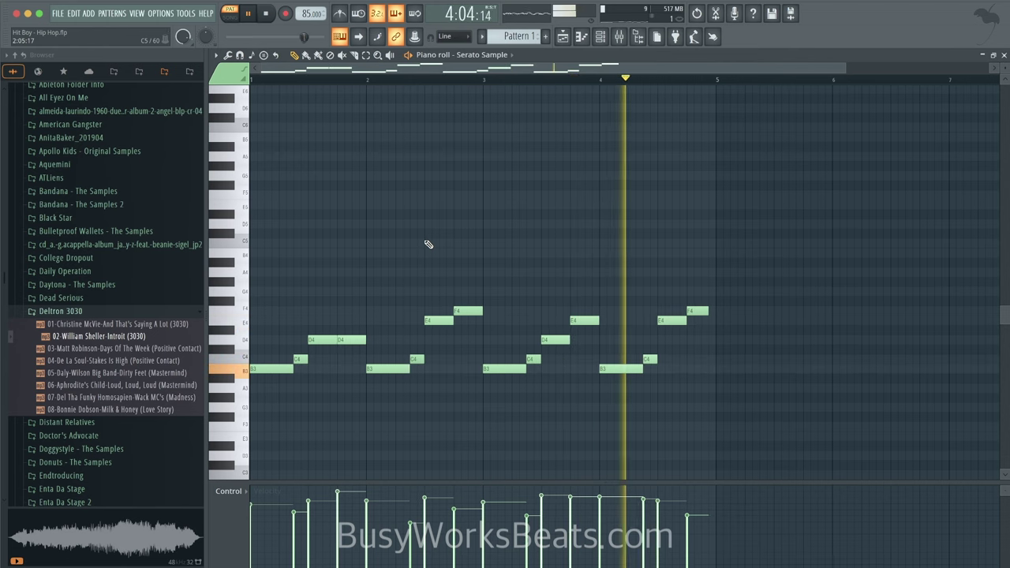
pyautogui.press('space')
pyautogui.press('space')
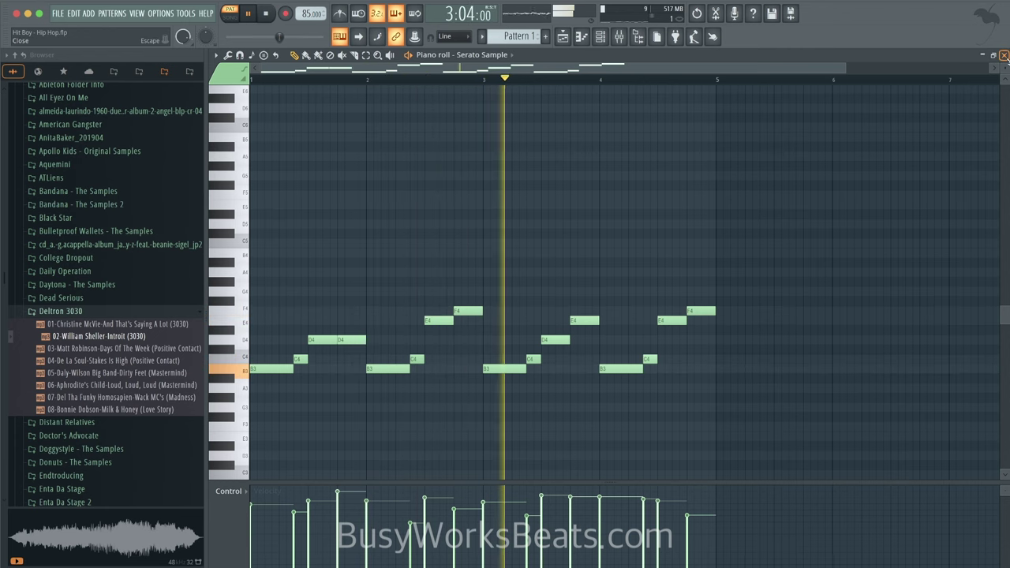
pyautogui.press('space')
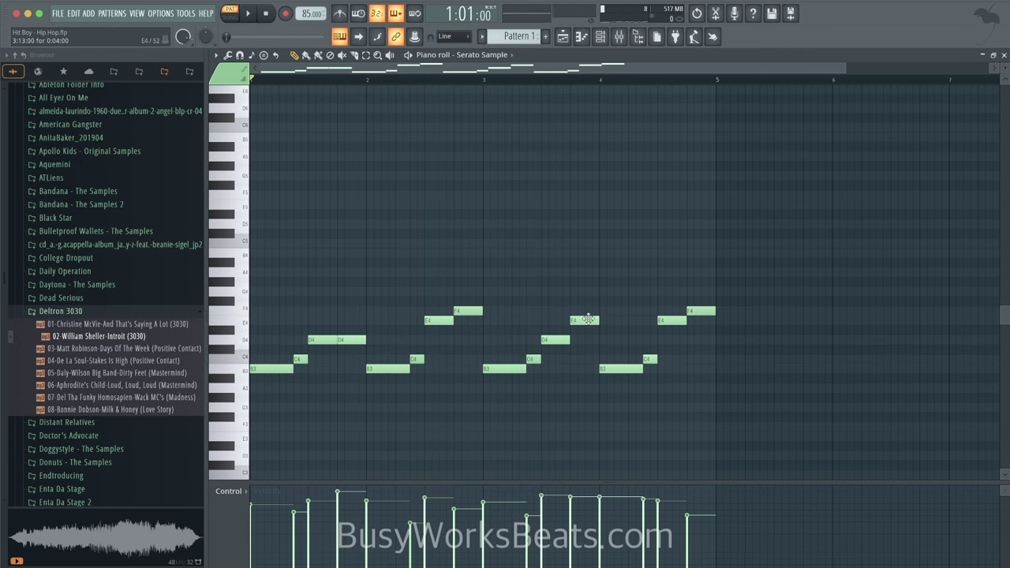
# Step: Move the E4 note at the end of bar 3 up to G4 and play the pattern from bar 3
pyautogui.moveTo(581, 322); pyautogui.dragTo(583, 297)
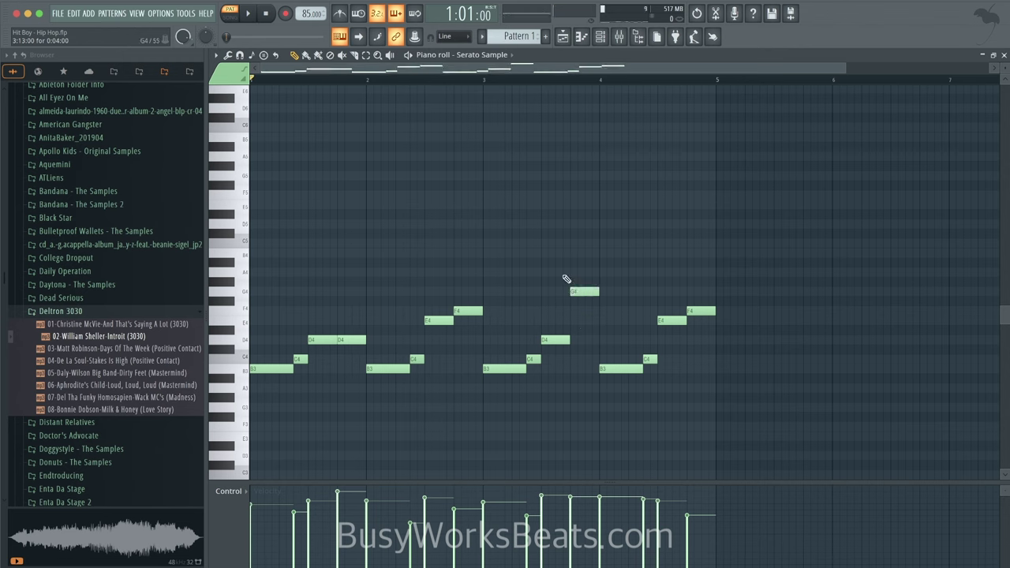
pyautogui.click(484, 81)
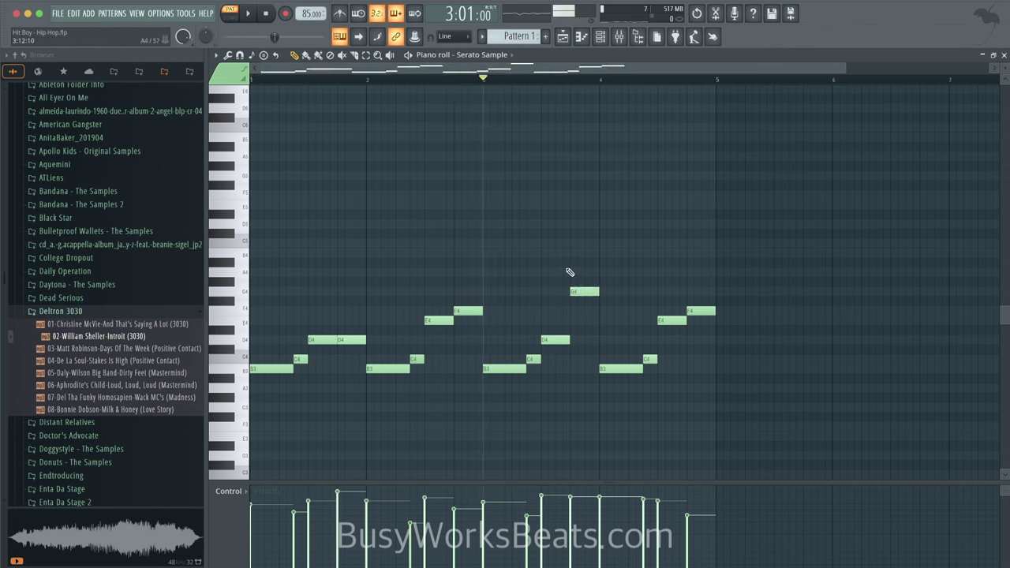
pyautogui.press('space')
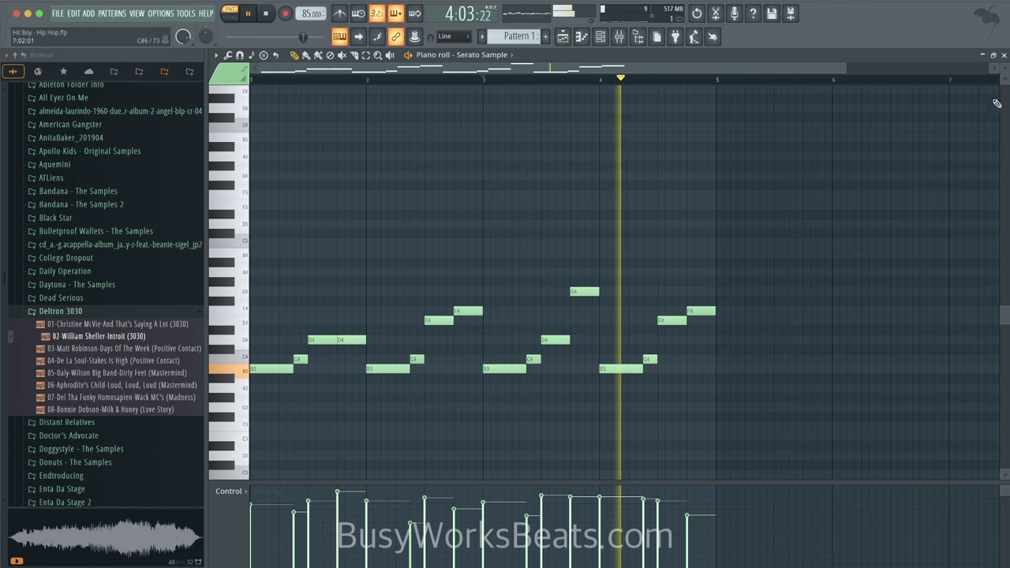
# Step: Close the piano roll, set the playlist snap to Bar, and place Pattern 1 at bar 1 of Track 1
pyautogui.click(1005, 55)
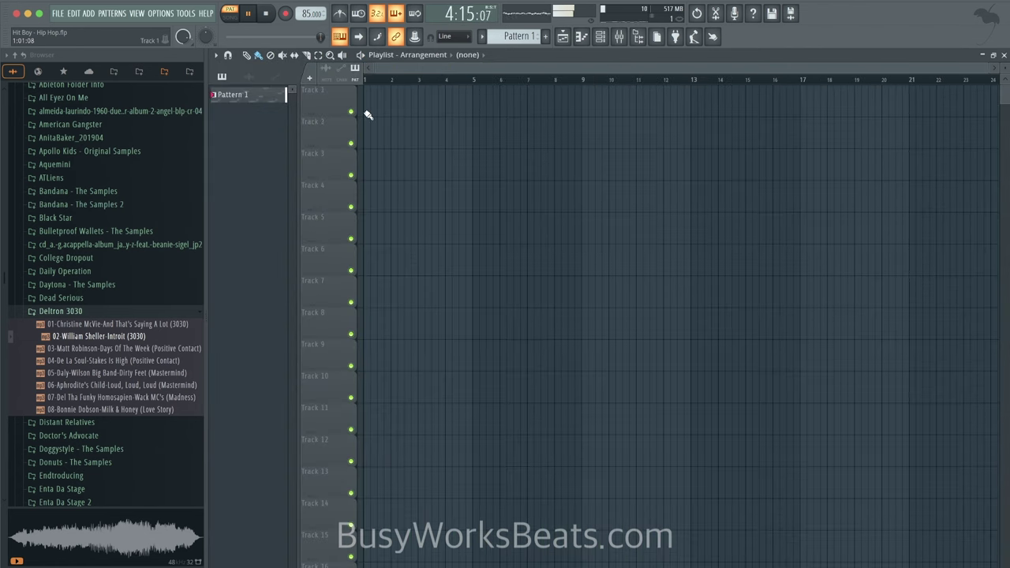
pyautogui.click(227, 55)
pyautogui.click(240, 229)
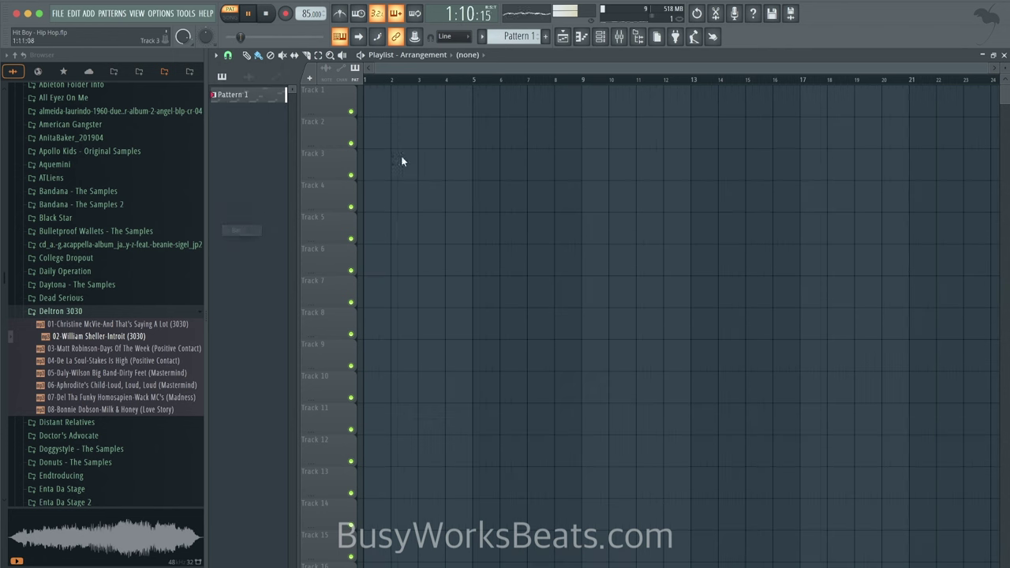
pyautogui.click(370, 100)
pyautogui.press('space')
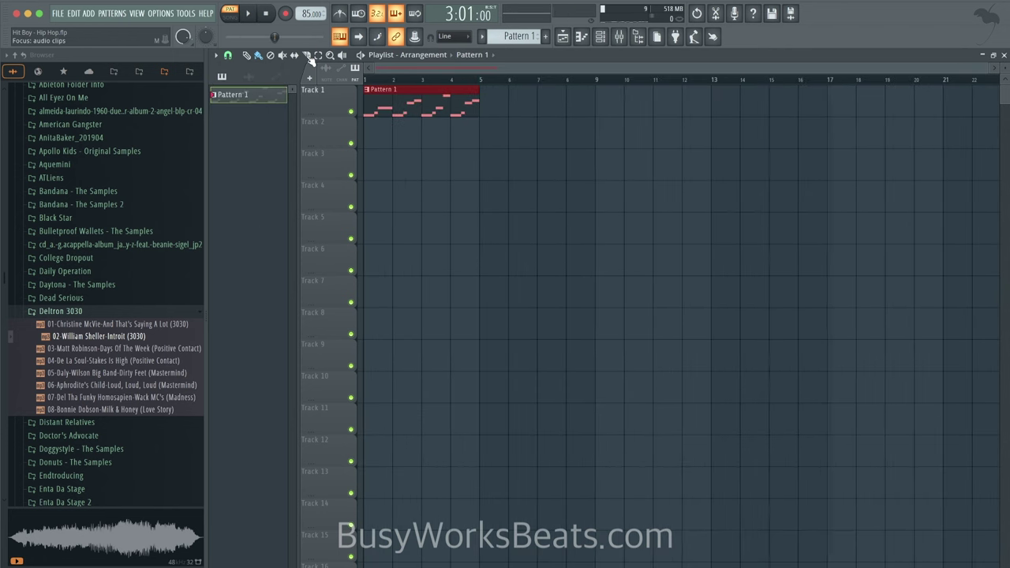
# Step: Play the playlist in song mode and repeat Pattern 1 along Track 1 to fill 16 bars
pyautogui.click(237, 21)
pyautogui.press('space')
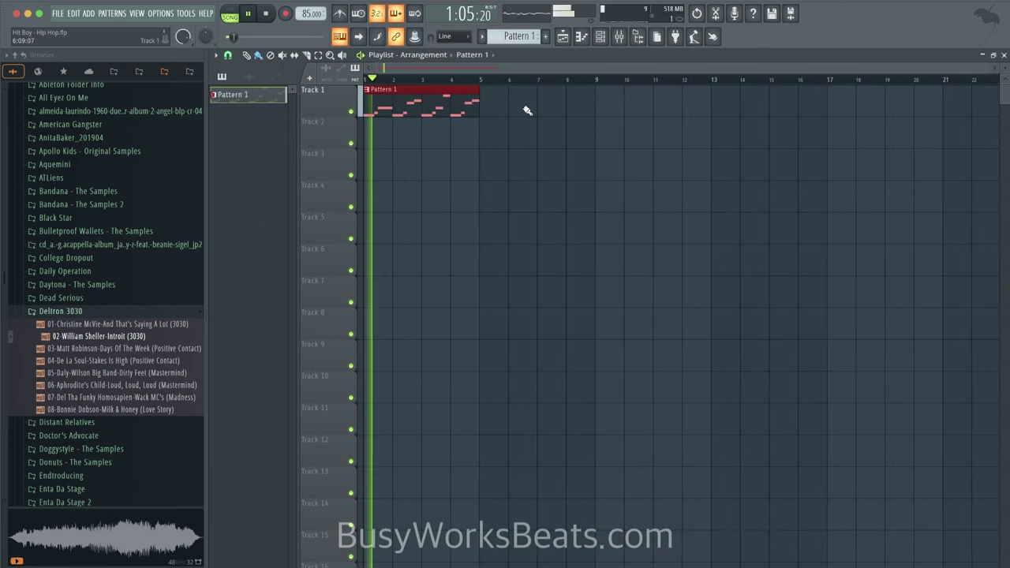
pyautogui.scroll(-3, 482, 106)
pyautogui.moveTo(458, 106); pyautogui.dragTo(631, 104)
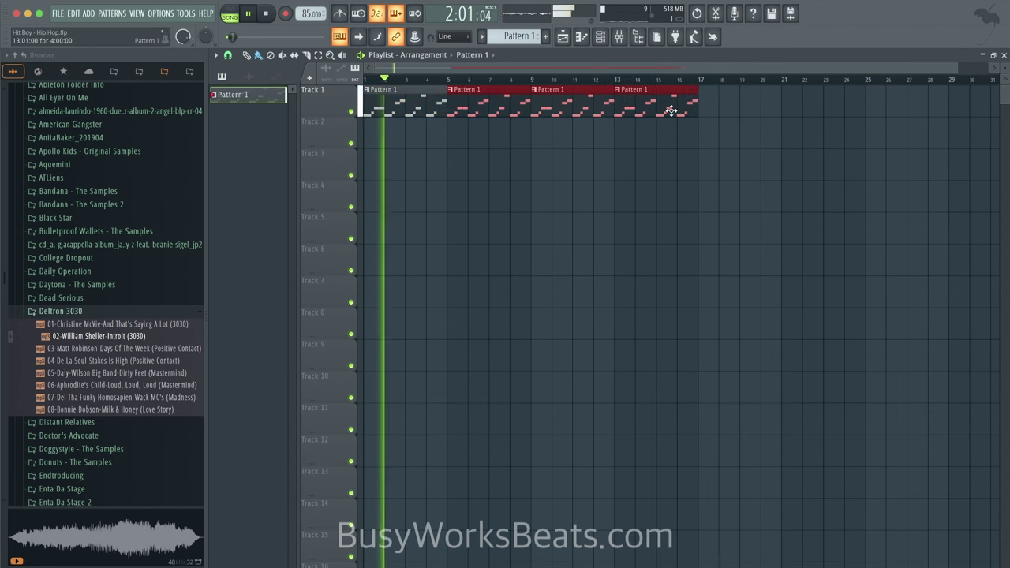
pyautogui.click(601, 37)
pyautogui.press('F9')
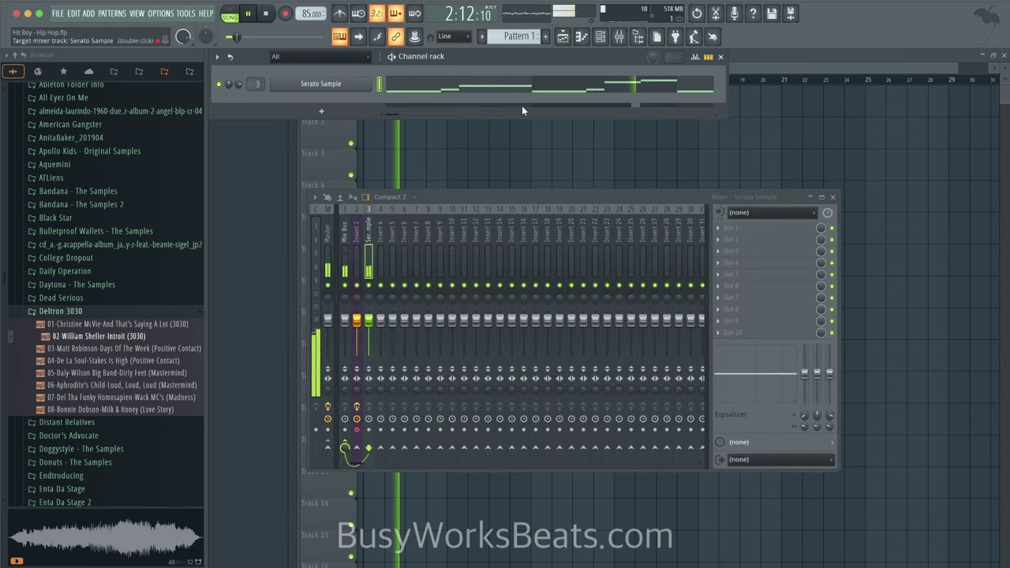
pyautogui.press('F12')
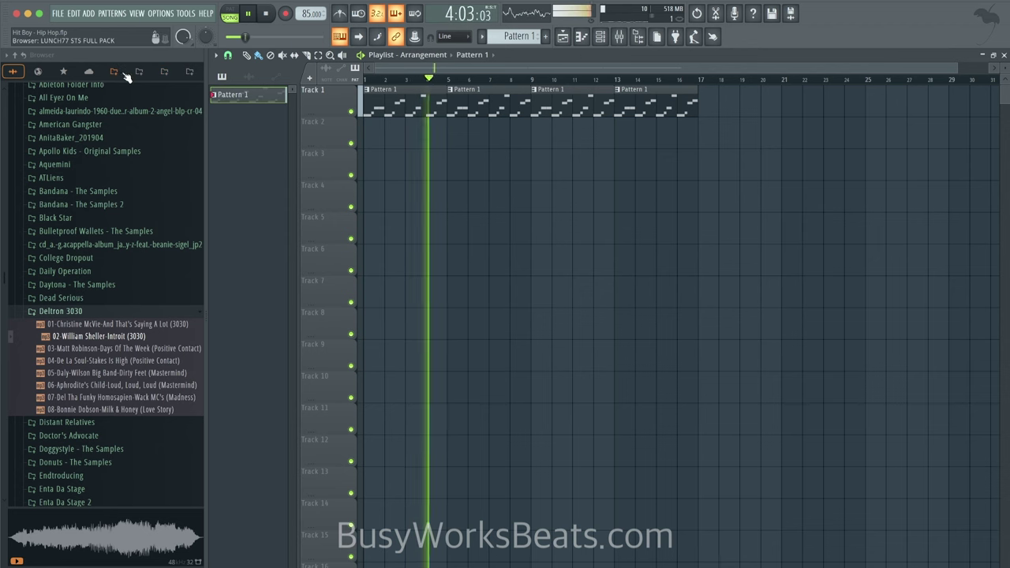
# Step: Stop the song and expand the DRUNK DRUMS folder under AAA NEW Drum Kits in the Lunch77 STS FULL PACK
pyautogui.click(189, 71)
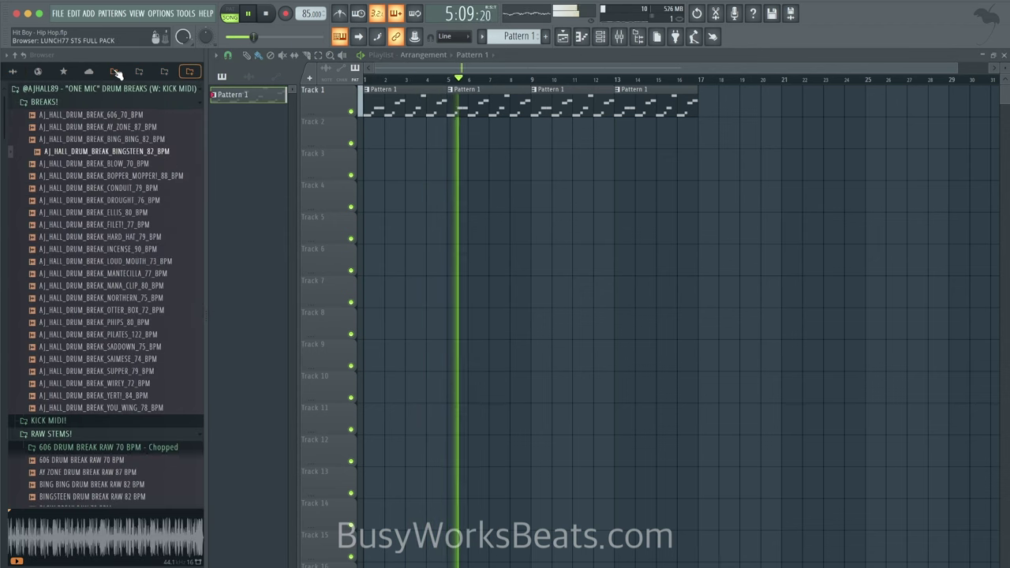
pyautogui.click(113, 71)
pyautogui.scroll(4, 79, 158)
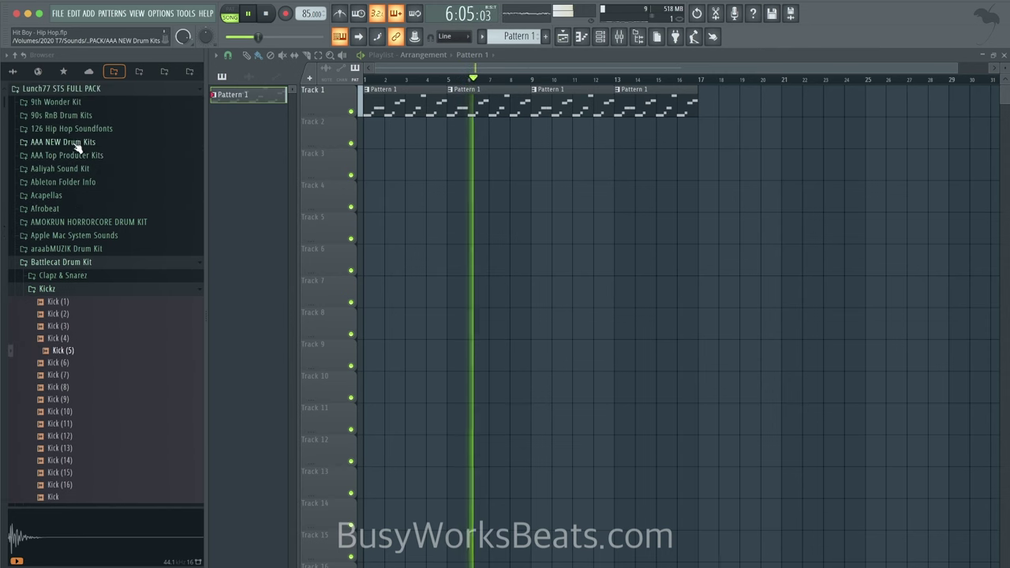
pyautogui.click(79, 146)
pyautogui.press('space')
pyautogui.scroll(-3, 83, 201)
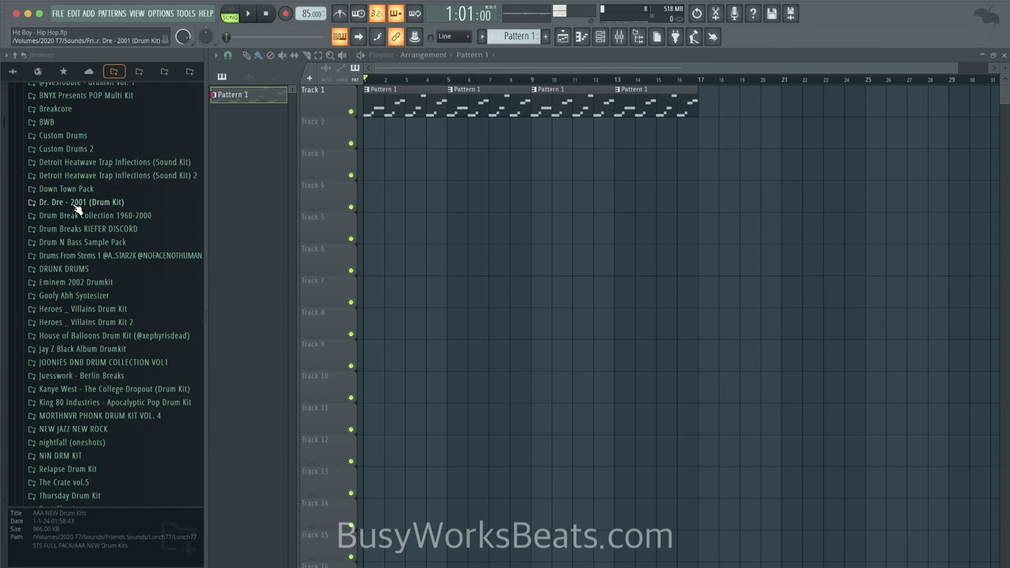
pyautogui.click(79, 269)
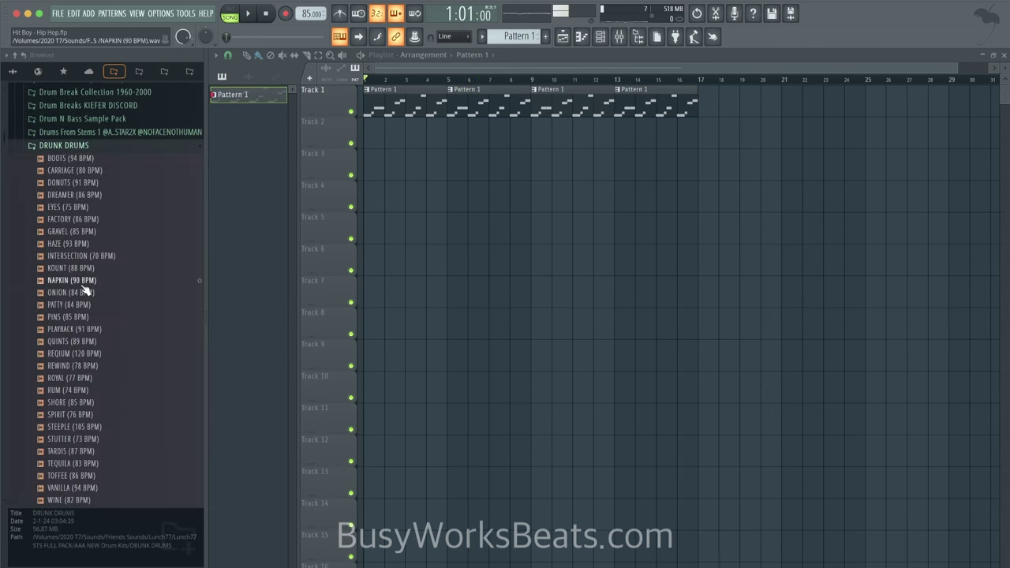
# Step: Audition the NAPKIN (90 BPM) and ONION (84 BPM) drum loops, playing the song in the playlist for comparison
pyautogui.click(82, 281)
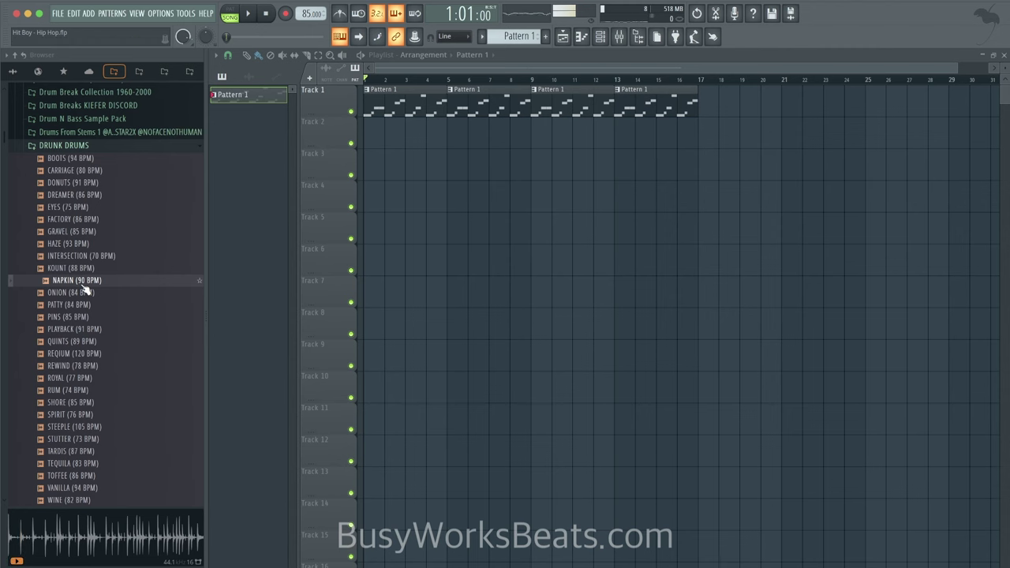
pyautogui.press('space')
pyautogui.click(85, 292)
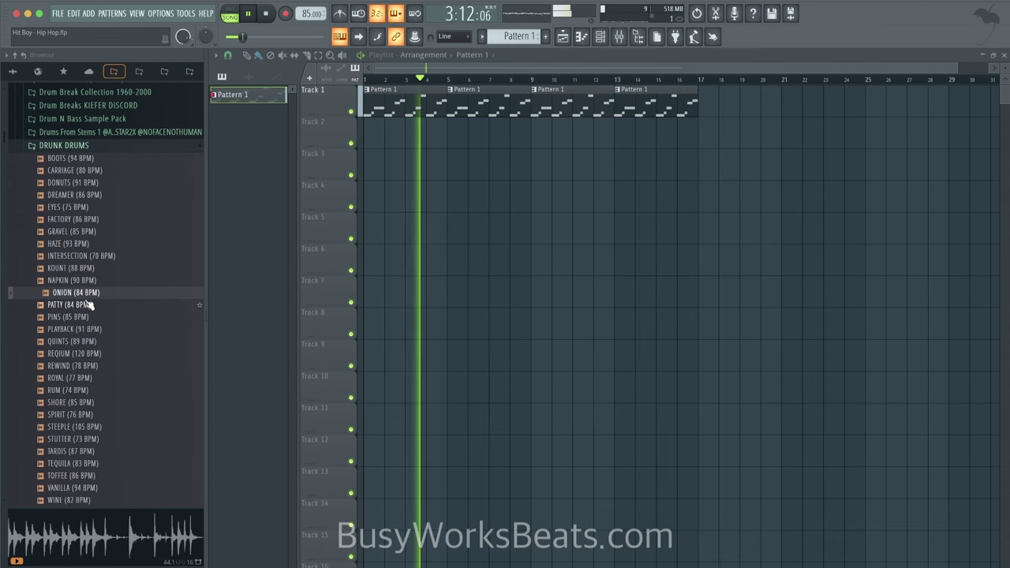
pyautogui.press('space')
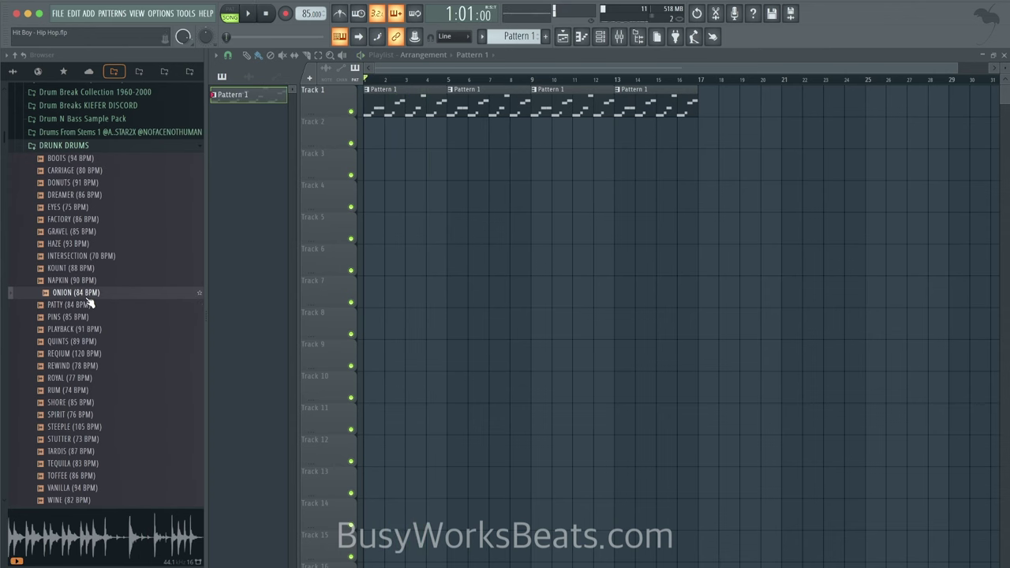
# Step: Load the ONION (84 BPM) loop into a new Slicex channel, try its slices, and close the plugin window
pyautogui.rightClick(86, 297)
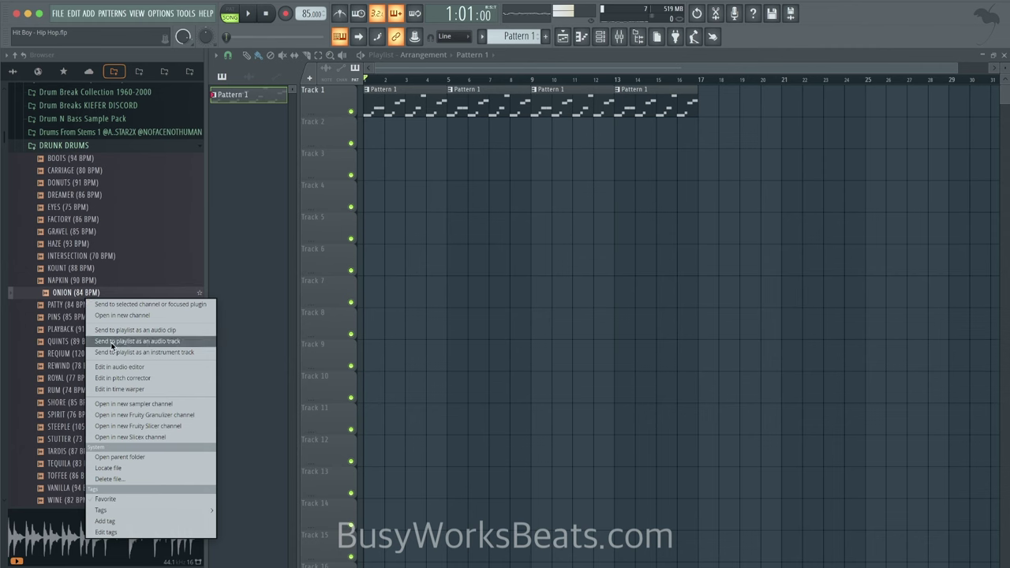
pyautogui.click(131, 436)
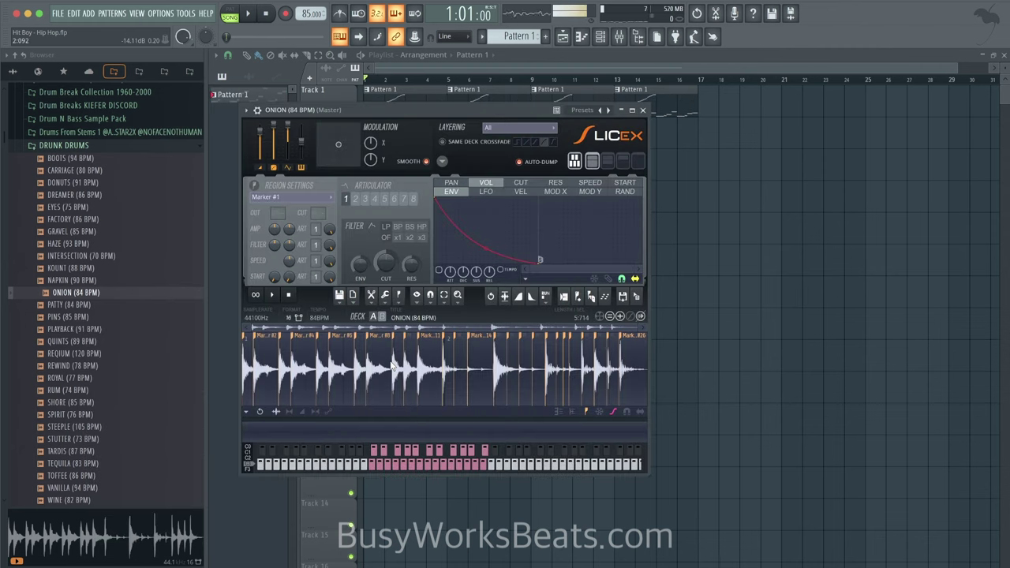
pyautogui.rightClick(342, 36)
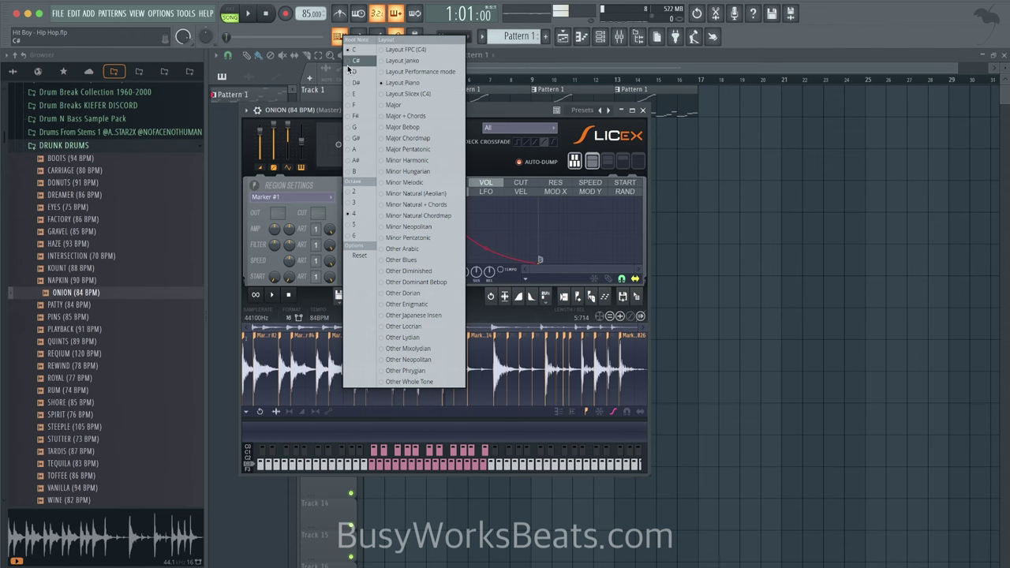
pyautogui.click(524, 60)
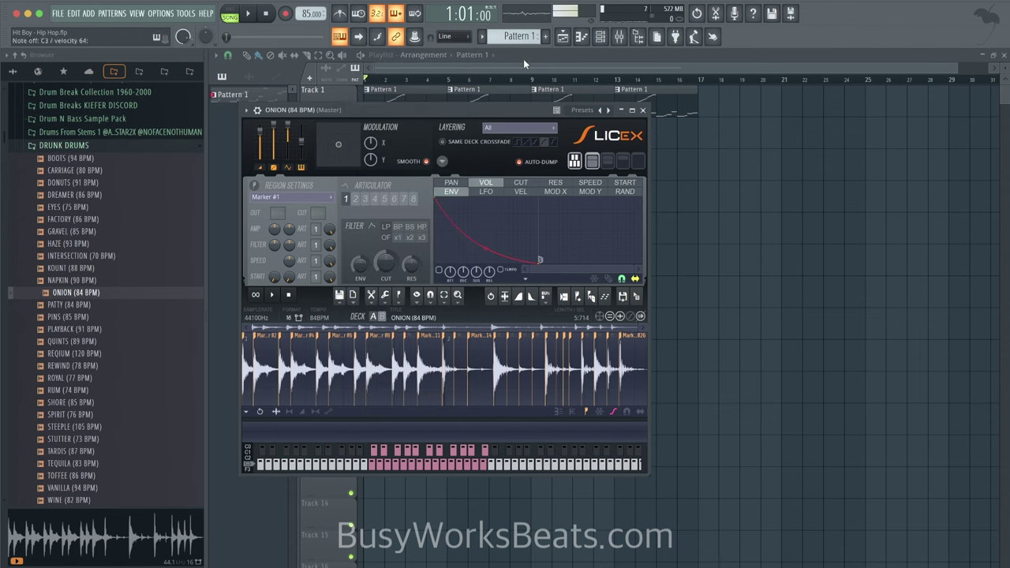
pyautogui.press('space')
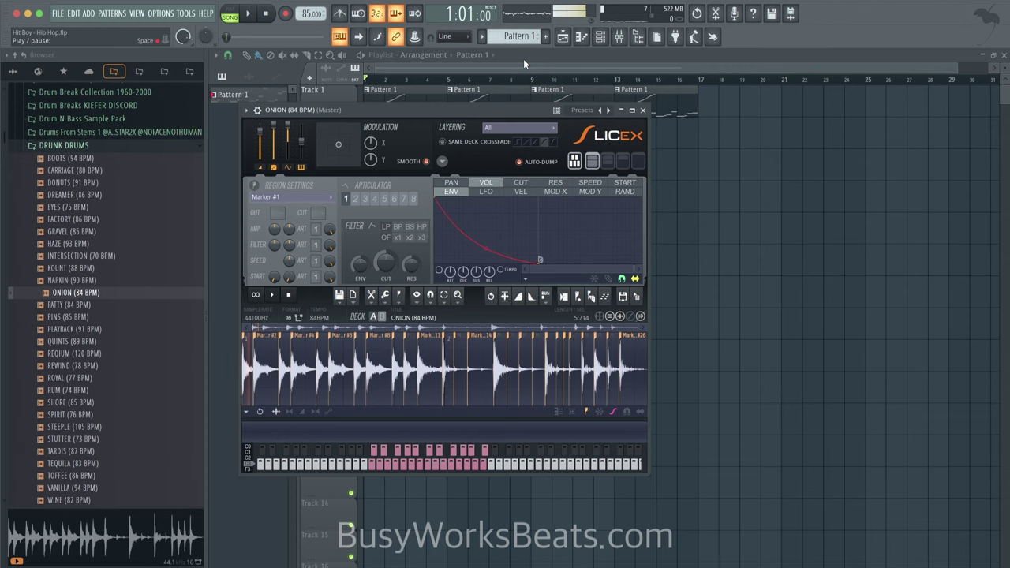
pyautogui.click(643, 110)
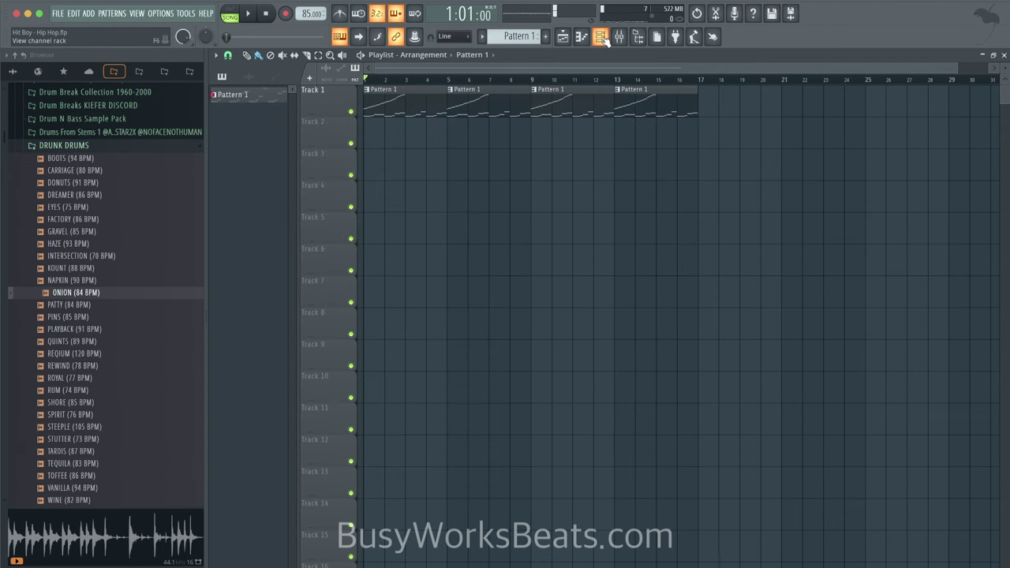
# Step: Remove the ONION slice notes from Pattern 1 in the channel rack
pyautogui.press('F6')
pyautogui.press('super+x')
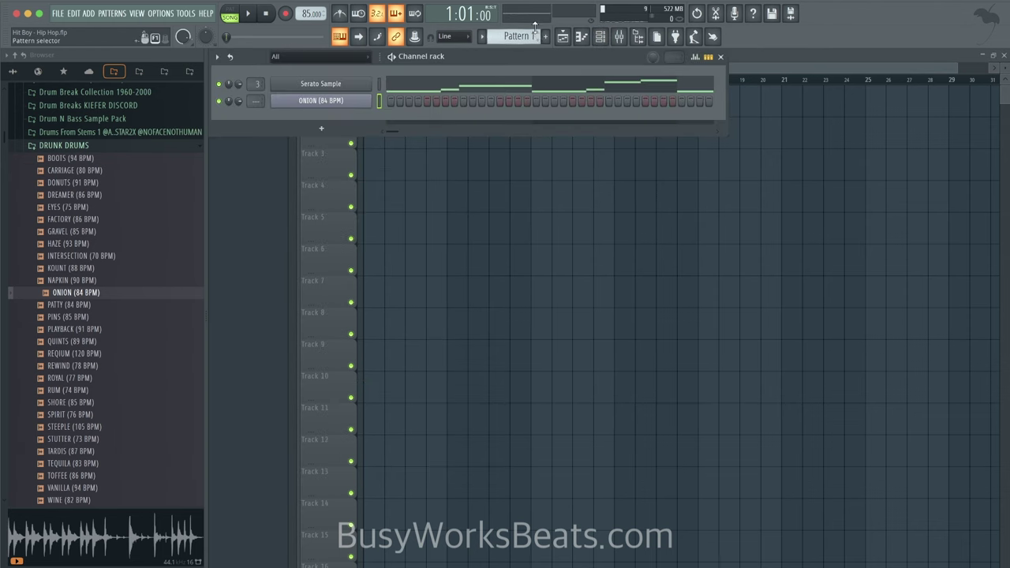
# Step: Switch to an empty Pattern 2 and route the ONION channel to mixer track 4
pyautogui.scroll(1, 535, 29)
pyautogui.press('F9')
pyautogui.click(807, 106)
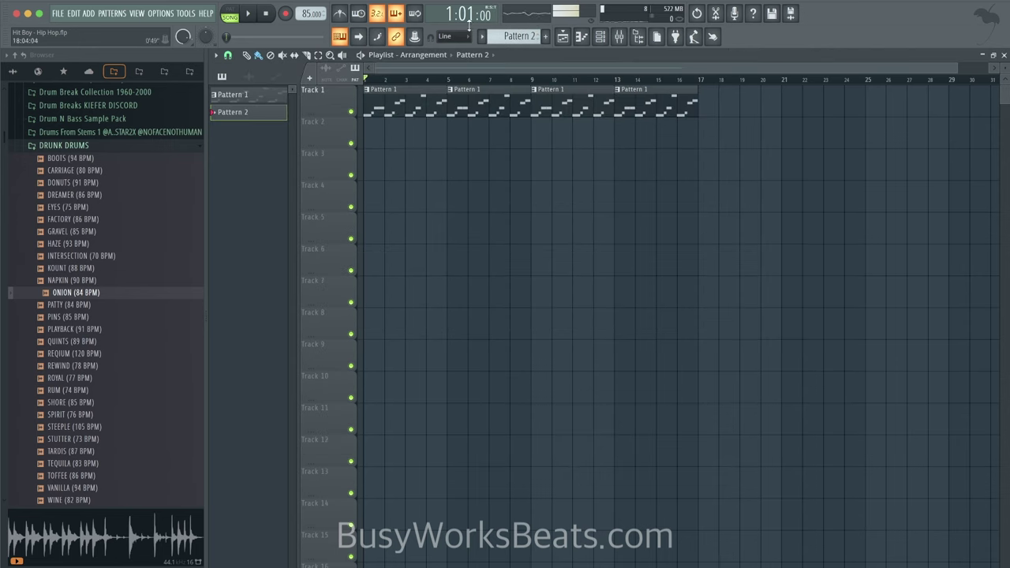
# Step: Rehearse the ONION drum slices over the song, and record a four-bar slice performance into Pattern 2
pyautogui.click(249, 16)
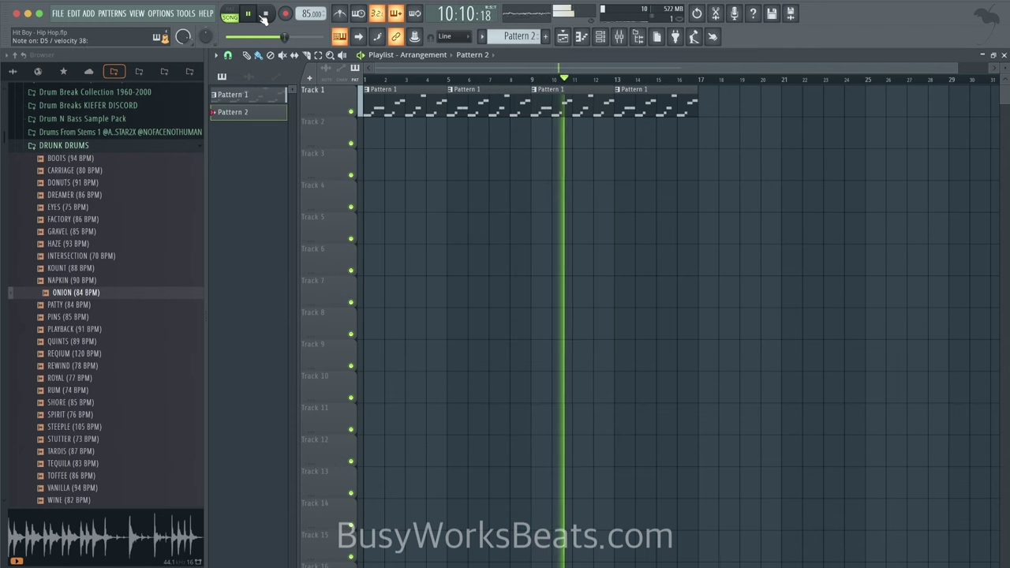
pyautogui.click(265, 14)
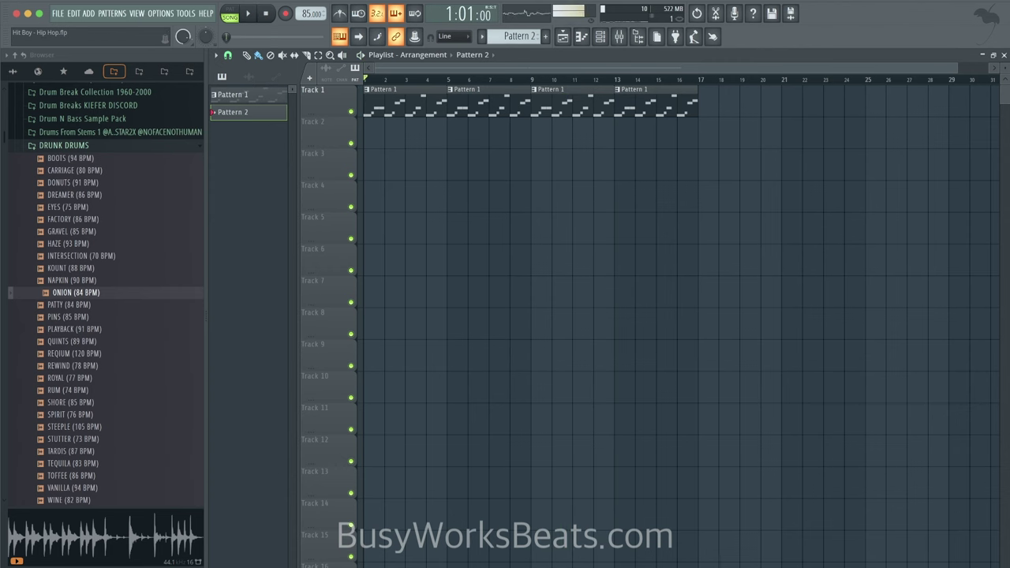
pyautogui.click(286, 14)
pyautogui.click(527, 355)
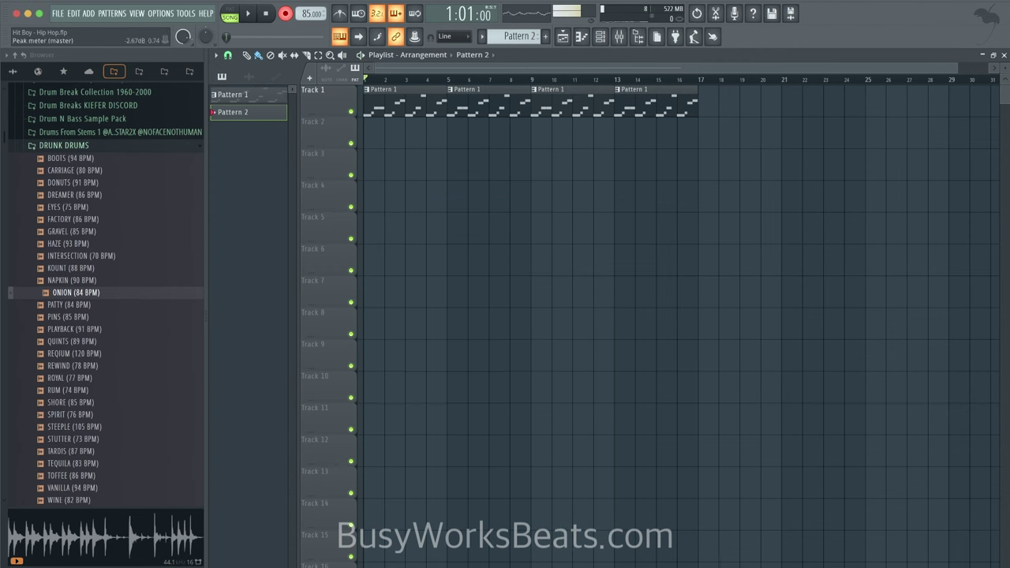
pyautogui.click(599, 37)
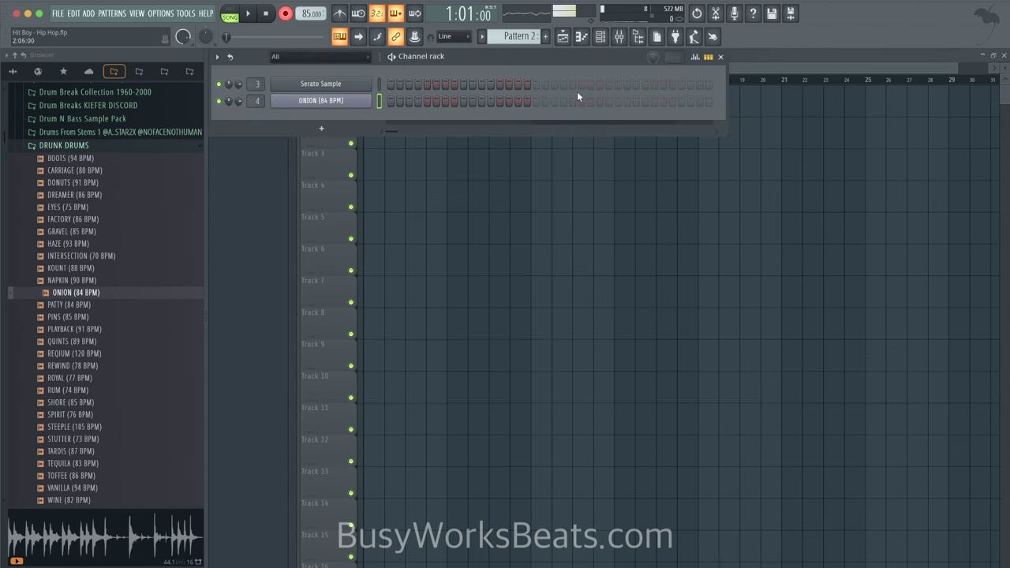
pyautogui.rightClick(589, 254)
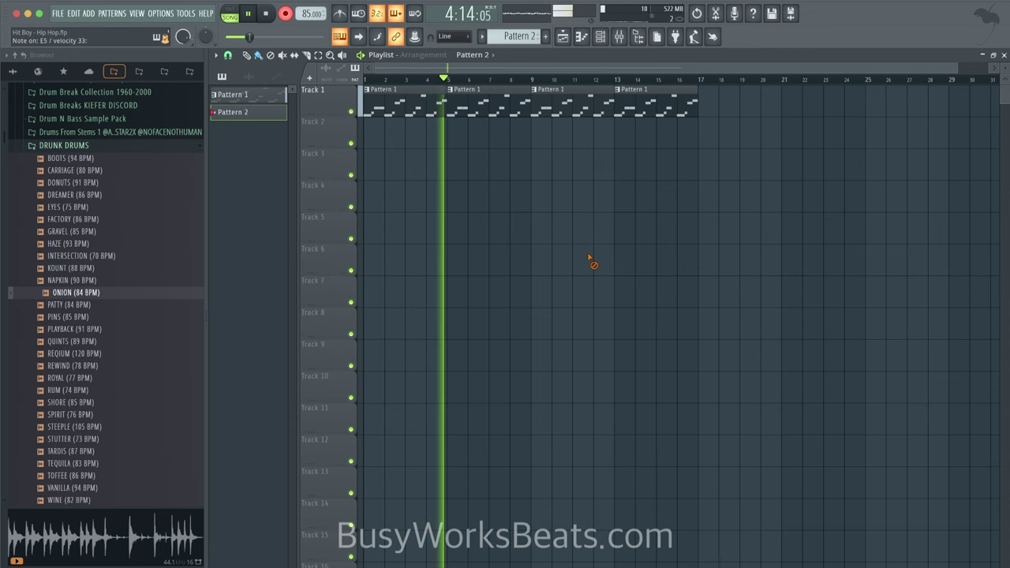
pyautogui.press('space')
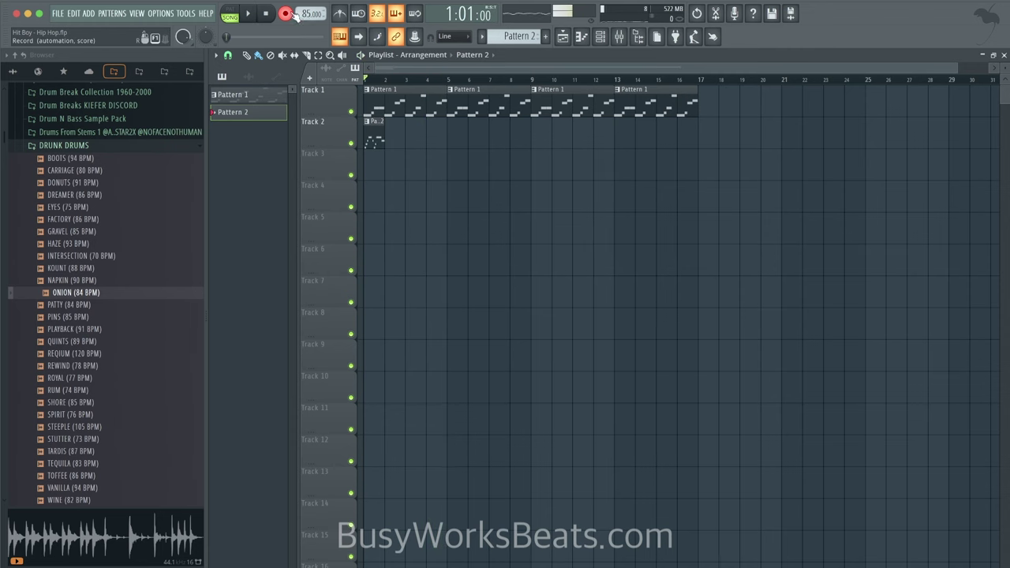
# Step: Open the recorded Pattern 2 notes in the piano roll and quantize them with an adjusted start time strength
pyautogui.doubleClick(375, 136)
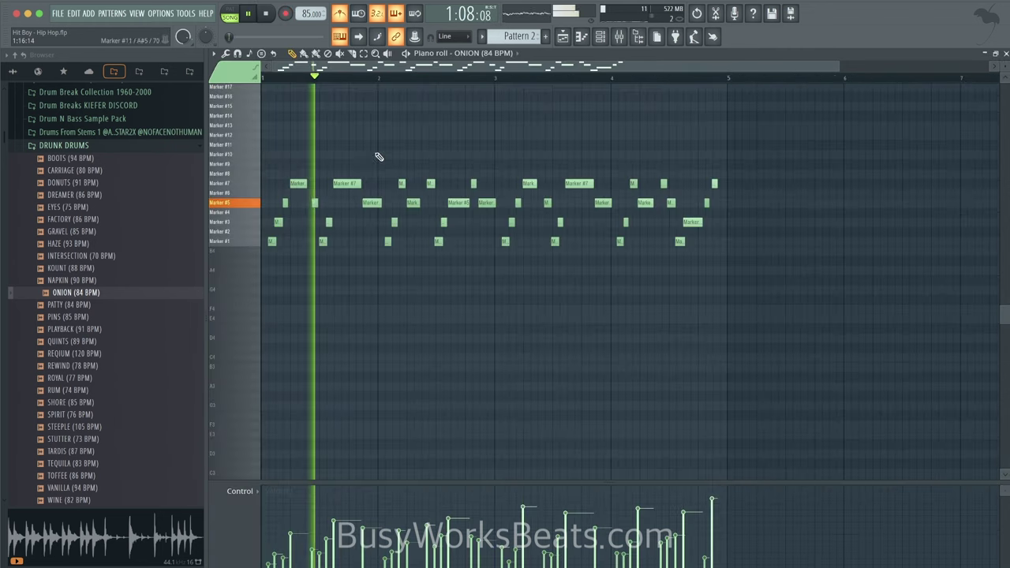
pyautogui.hotkey('alt', 'q')
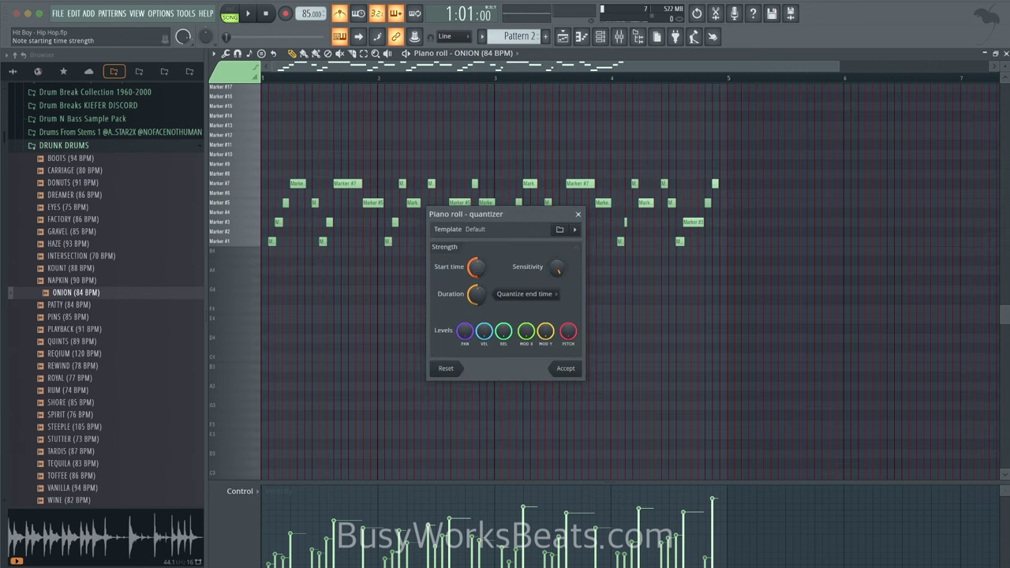
pyautogui.moveTo(477, 269); pyautogui.dragTo(477, 276)
pyautogui.click(565, 368)
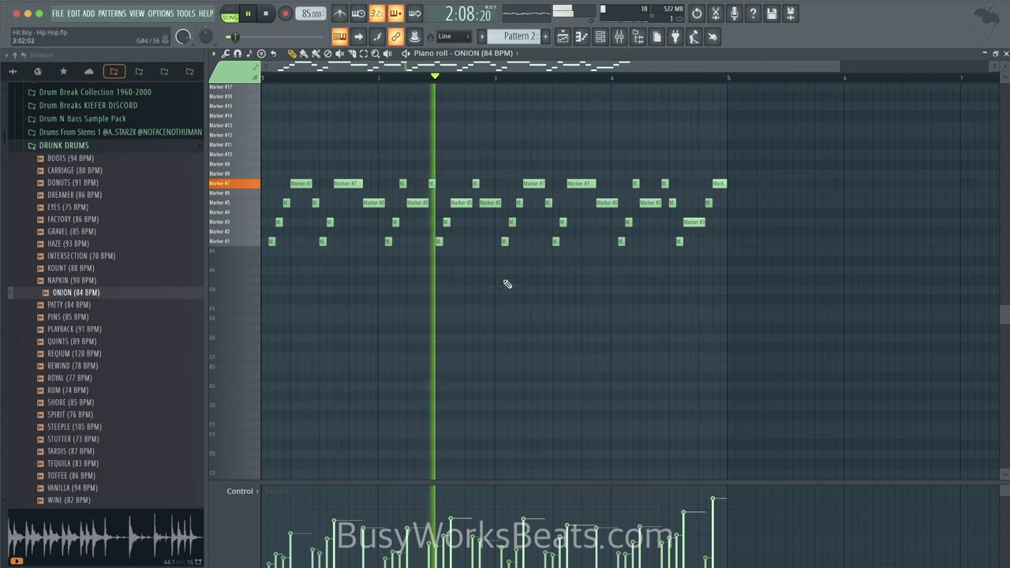
# Step: Select all the quantized ONION notes and play the four bars with the metronome on to check their timing
pyautogui.hotkey('ctrl', 'a')
pyautogui.scroll(2, 511, 283)
pyautogui.press('space')
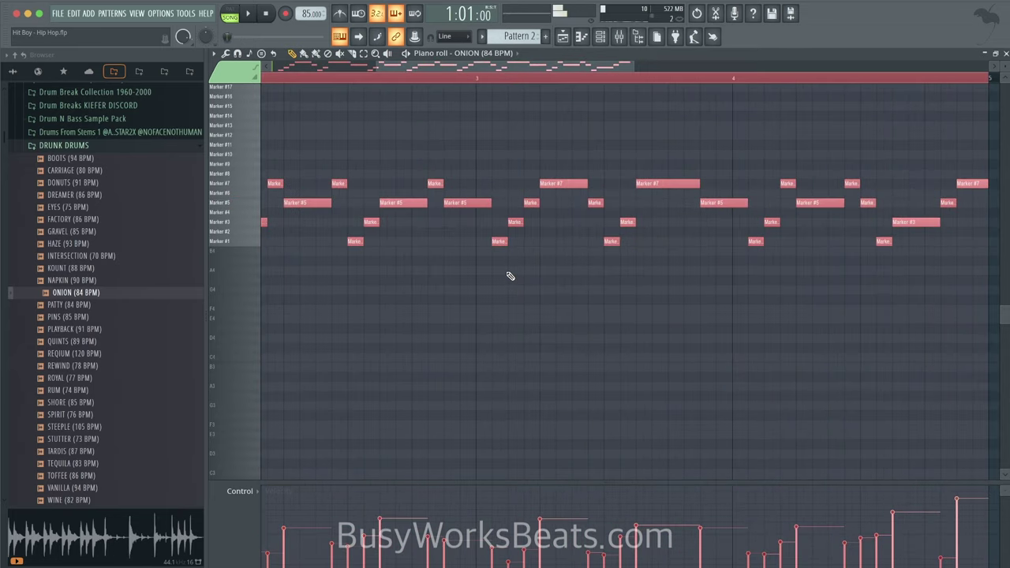
pyautogui.scroll(2, 511, 276)
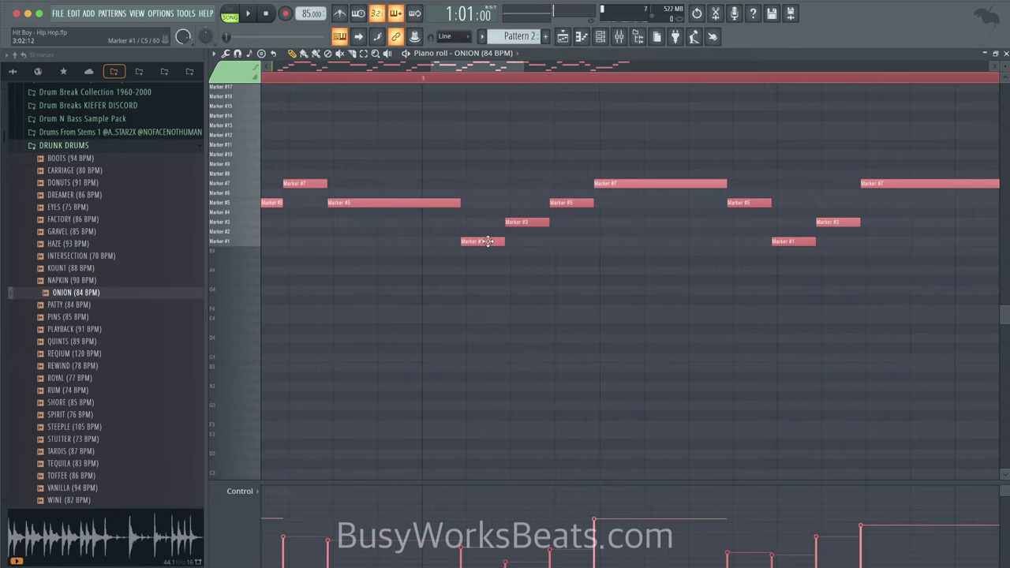
pyautogui.scroll(-6, 484, 241)
pyautogui.press('space')
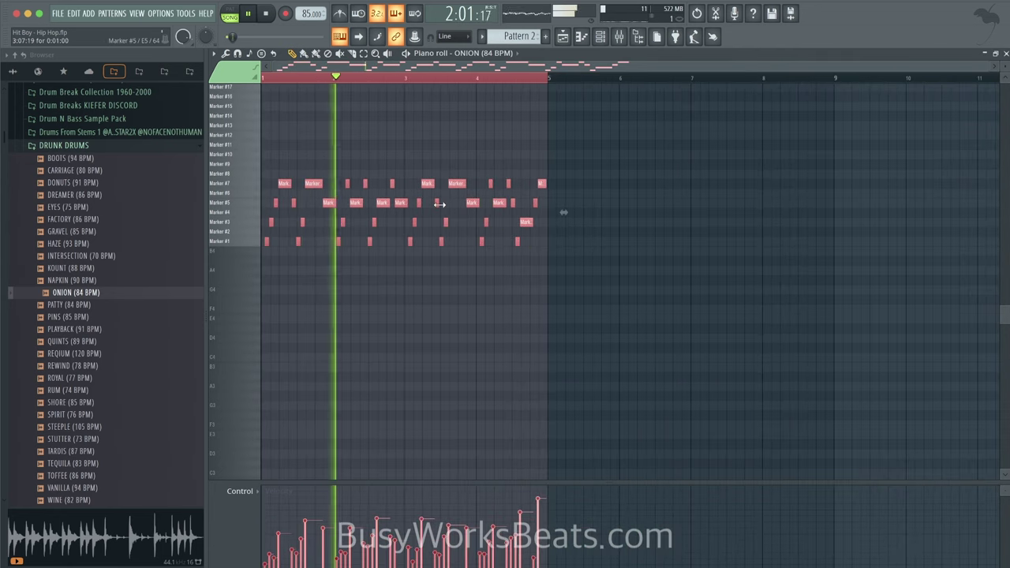
pyautogui.click(340, 13)
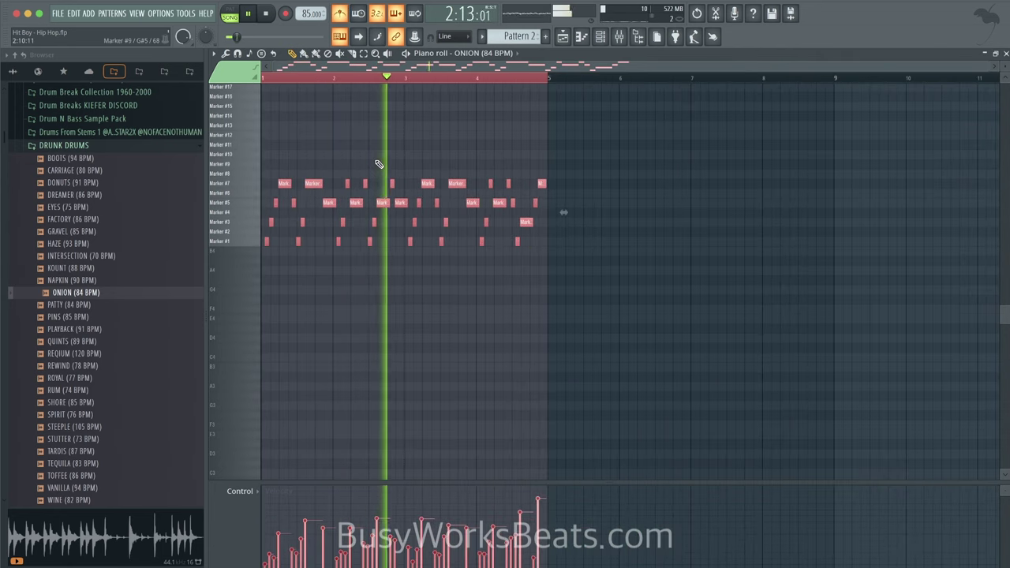
pyautogui.scroll(4, 395, 181)
pyautogui.scroll(1, 401, 189)
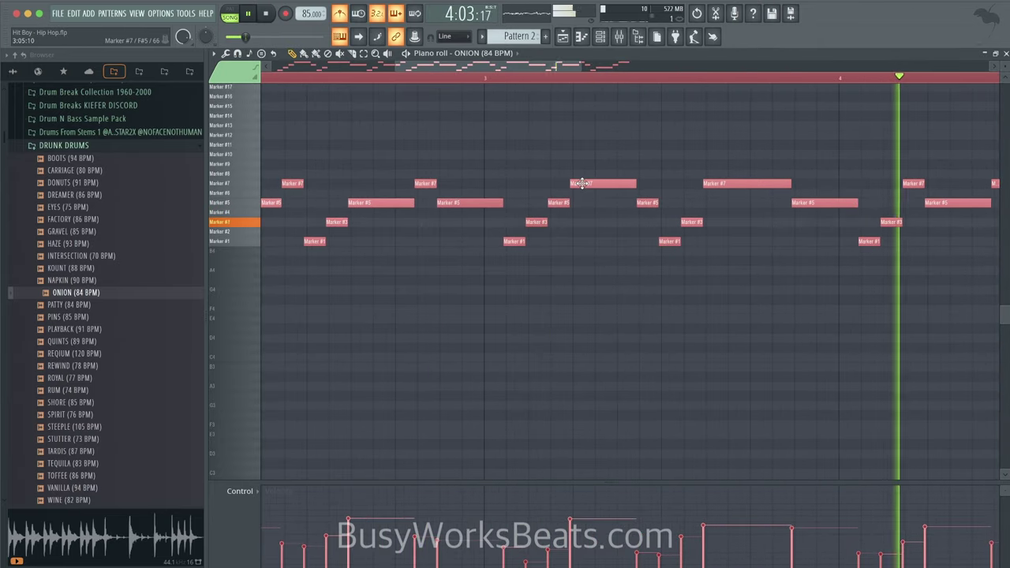
pyautogui.scroll(-3, 582, 183)
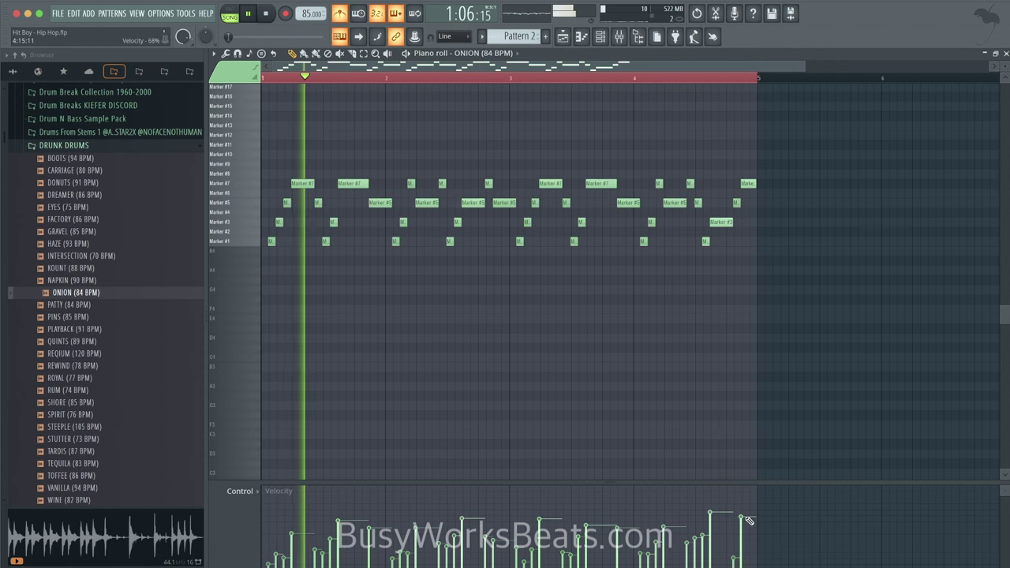
# Step: Close the piano roll and repeat Pattern 2 along Track 2 to fill 16 bars
pyautogui.click(1006, 53)
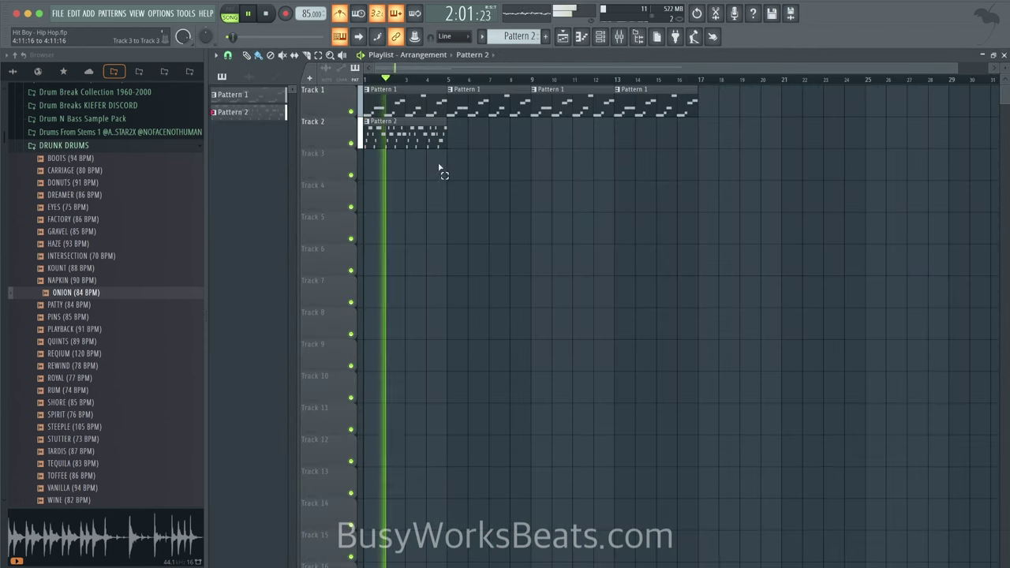
pyautogui.moveTo(441, 173); pyautogui.dragTo(420, 130)
pyautogui.hotkey('ctrl', 'b')
pyautogui.hotkey('ctrl', 'b')
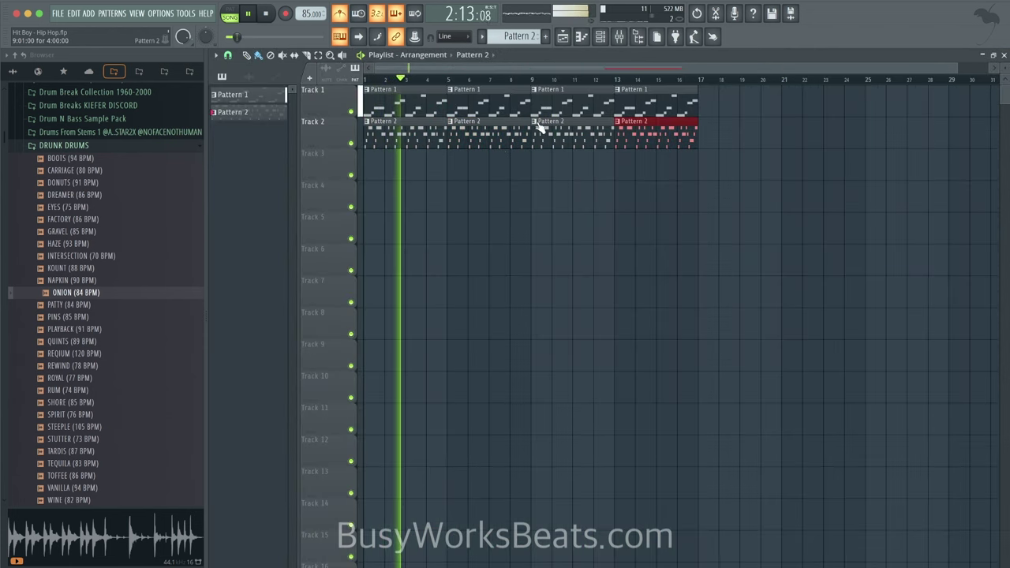
# Step: Show the channel rack and switch to an empty Pattern 3
pyautogui.click(600, 37)
pyautogui.click(546, 36)
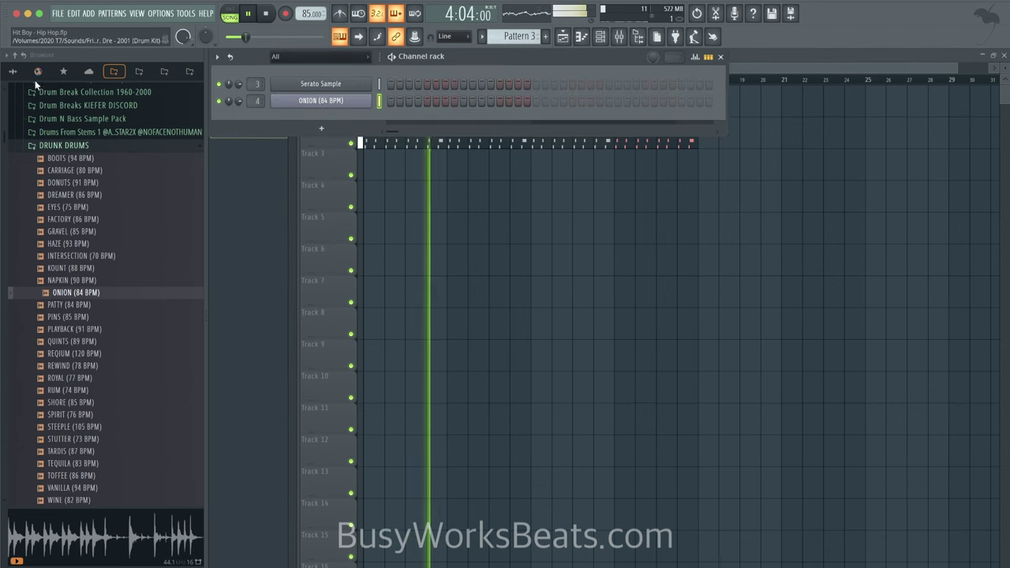
# Step: Browse Friends Sounds to the Drumify BWB WAVE 5 KICKS folder and audition BWB WAVE 5 KICK (10)
pyautogui.click(12, 72)
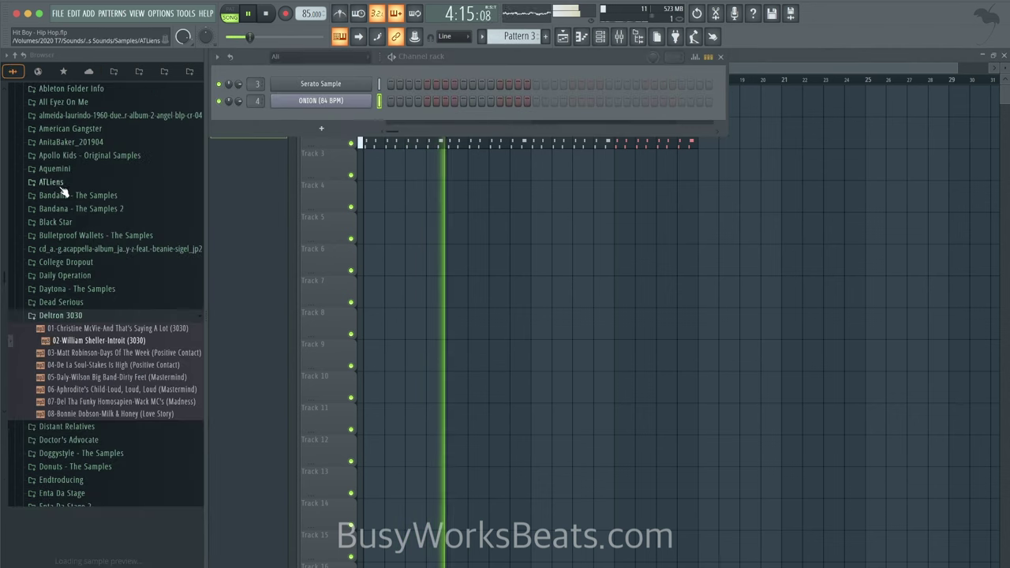
pyautogui.scroll(15, 73, 215)
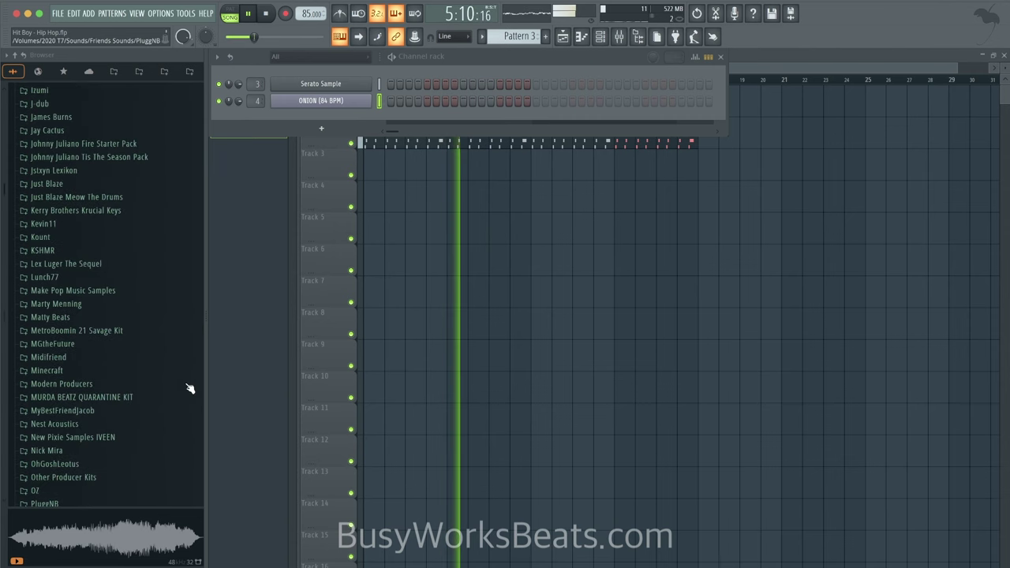
pyautogui.scroll(10, 86, 221)
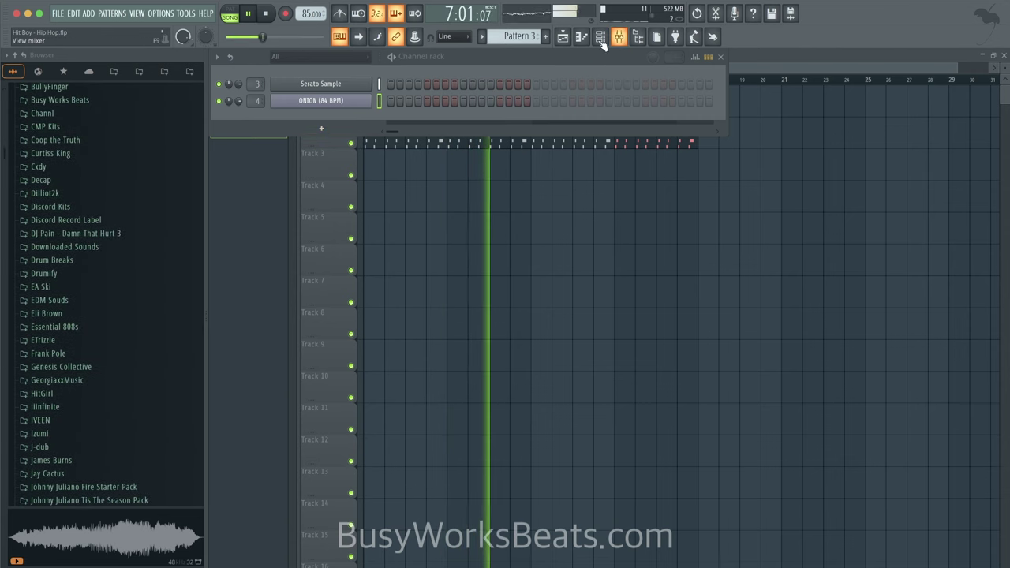
pyautogui.scroll(10, 158, 214)
pyautogui.scroll(3, 66, 177)
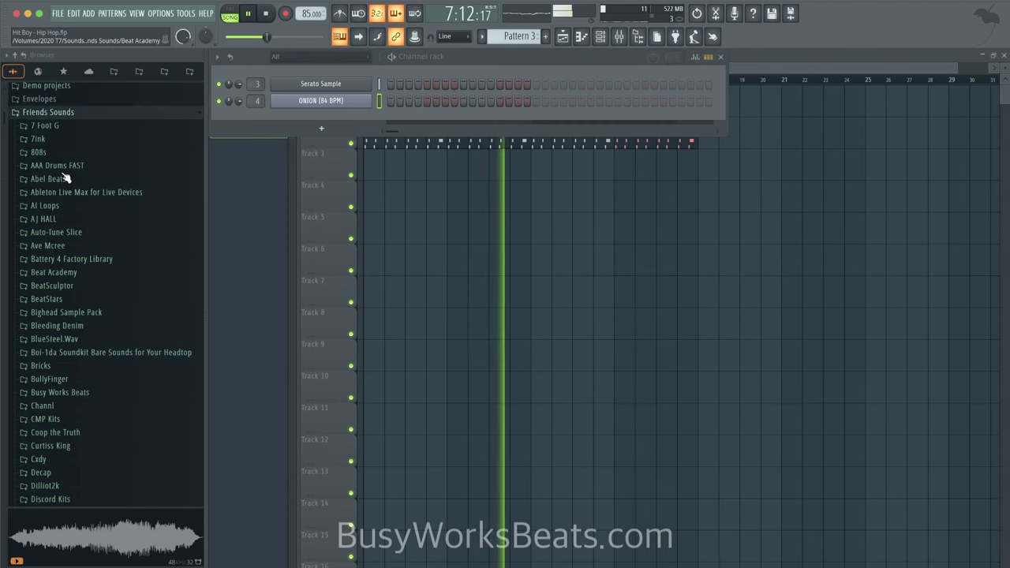
pyautogui.scroll(-5, 70, 426)
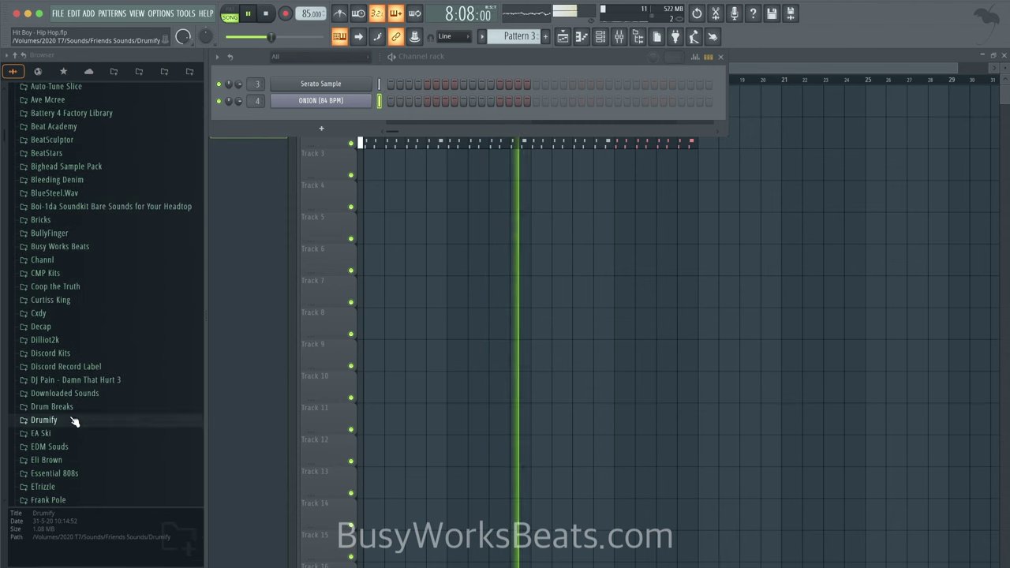
pyautogui.click(74, 419)
pyautogui.click(130, 381)
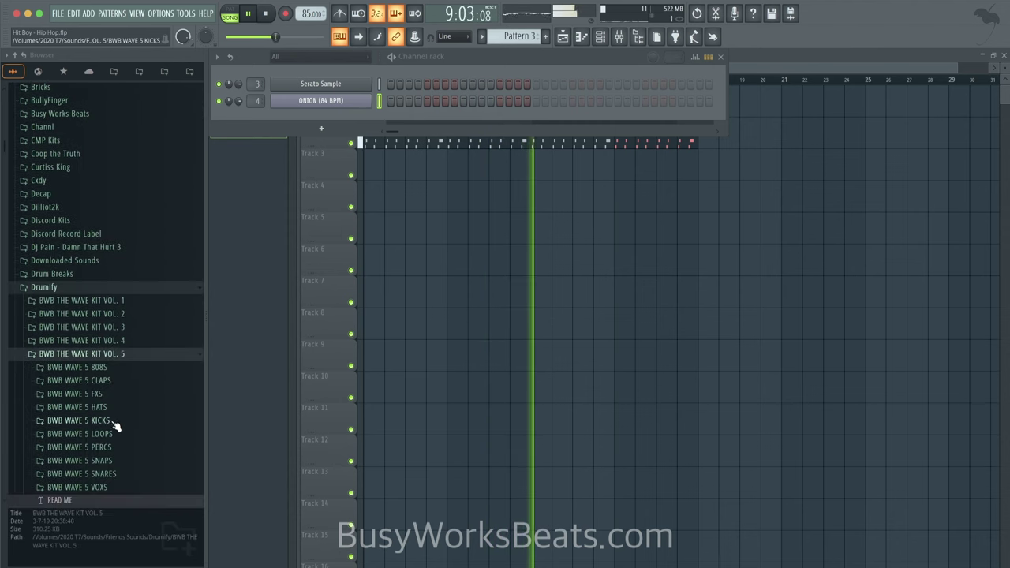
pyautogui.click(113, 421)
pyautogui.click(124, 261)
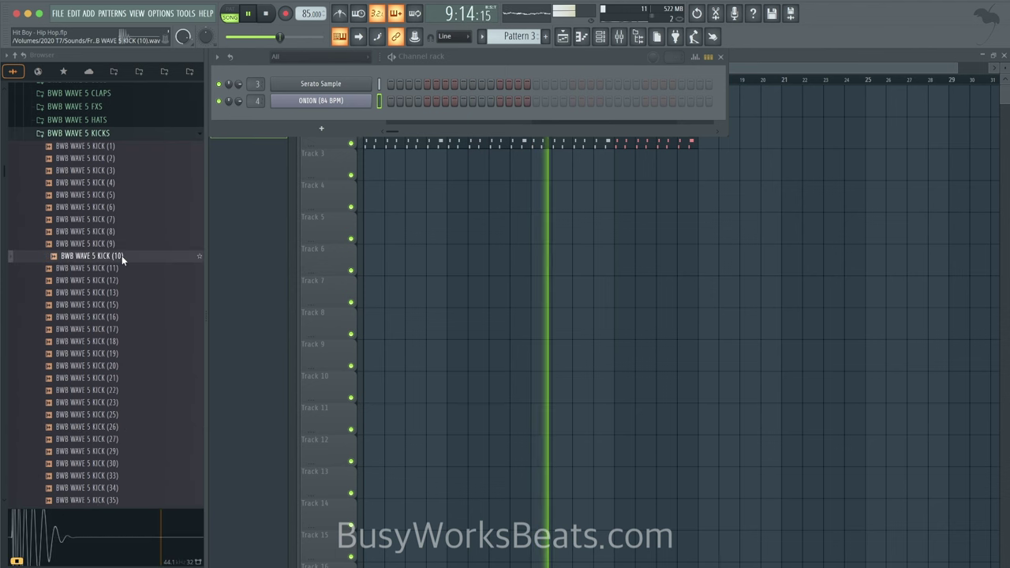
# Step: Load BWB WAVE 5 KICK (10) into a new Sampler channel with 100% silence trimming, and route it to mixer insert 5
pyautogui.rightClick(121, 255)
pyautogui.click(146, 272)
pyautogui.moveTo(556, 280); pyautogui.dragTo(557, 270)
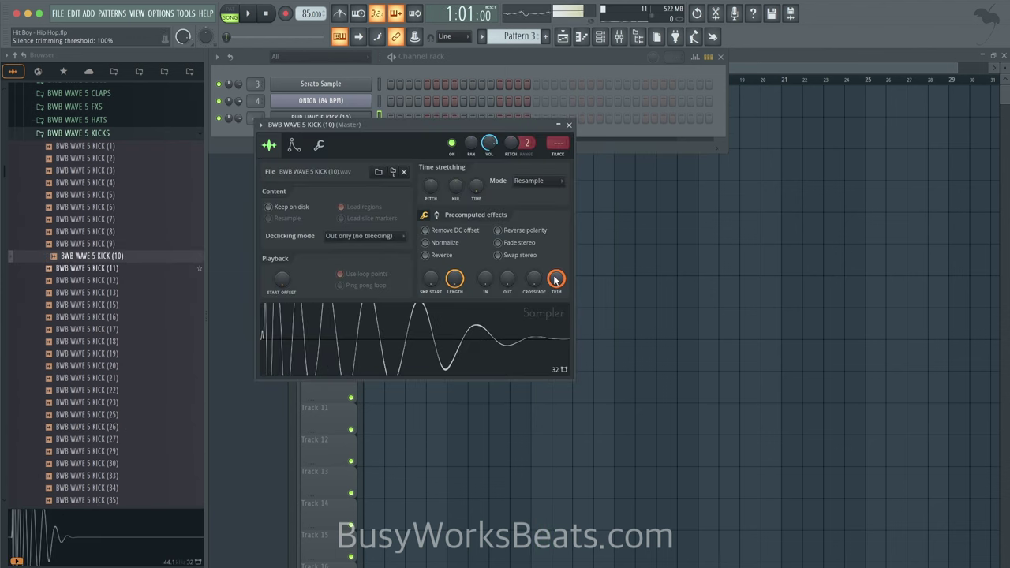
pyautogui.press('super+l')
pyautogui.click(446, 71)
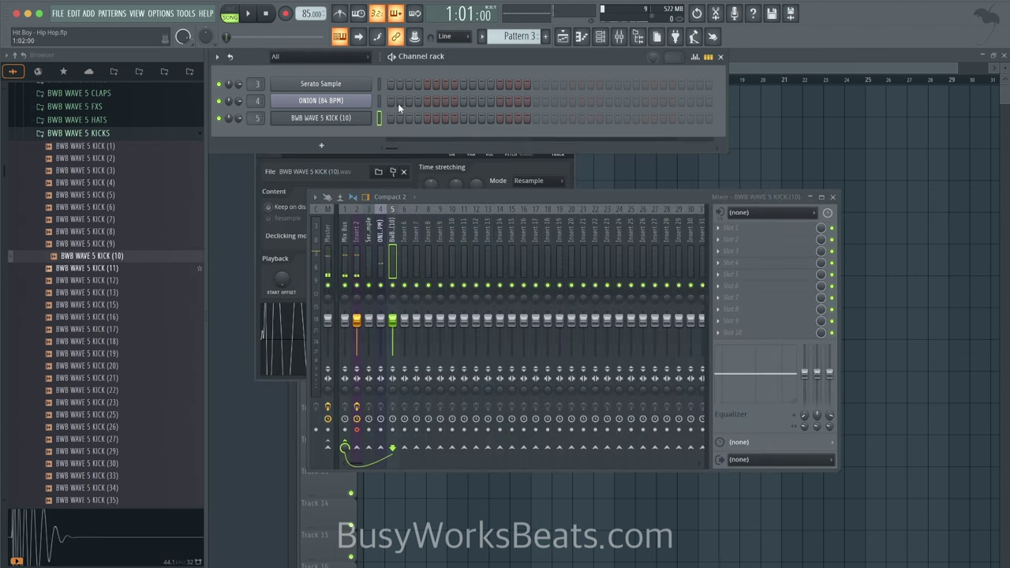
# Step: Record notes and automation for the kick into Pattern 3 over the playing arrangement, with the metronome switched on
pyautogui.click(285, 13)
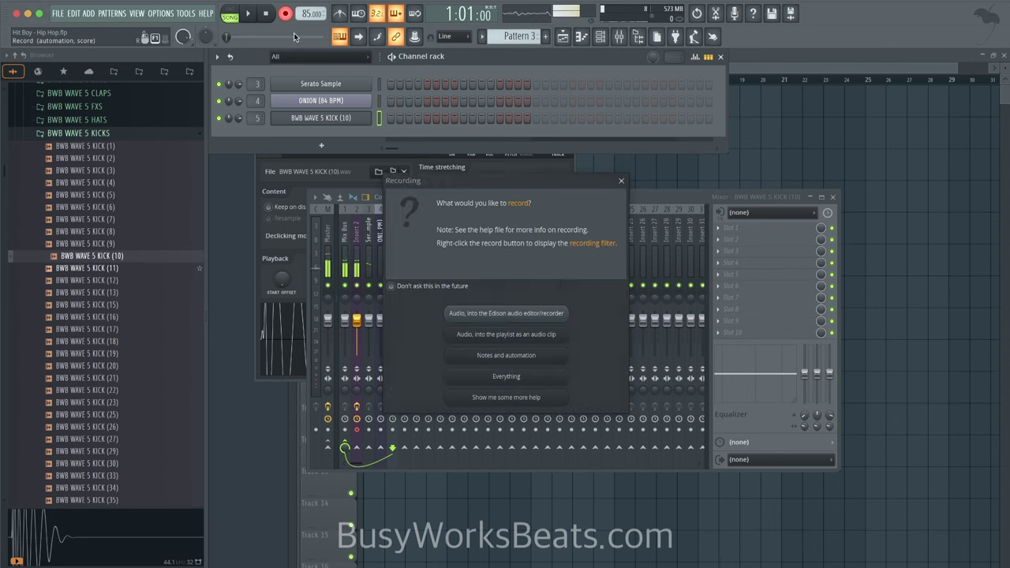
pyautogui.click(531, 354)
pyautogui.click(708, 152)
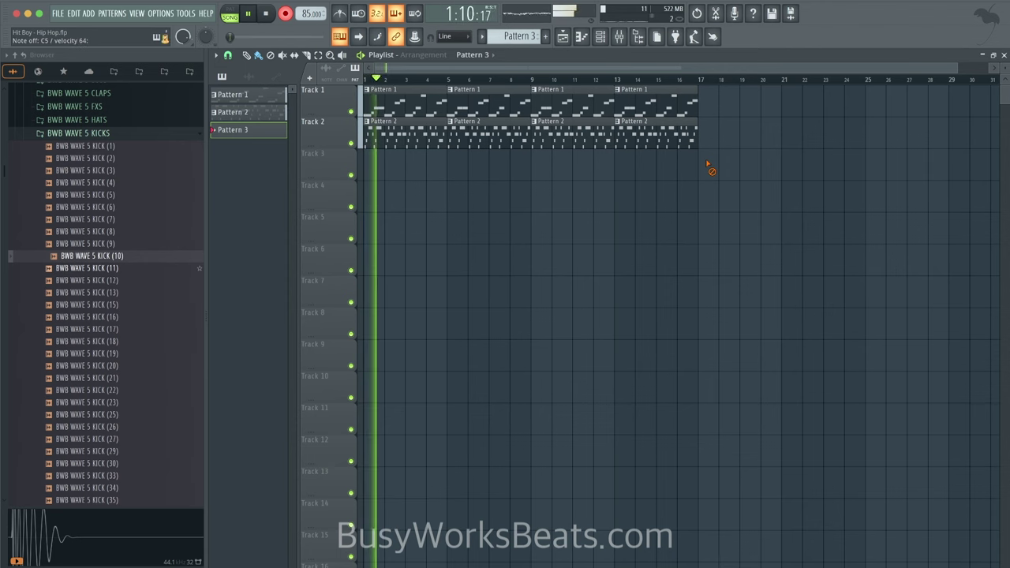
pyautogui.click(338, 13)
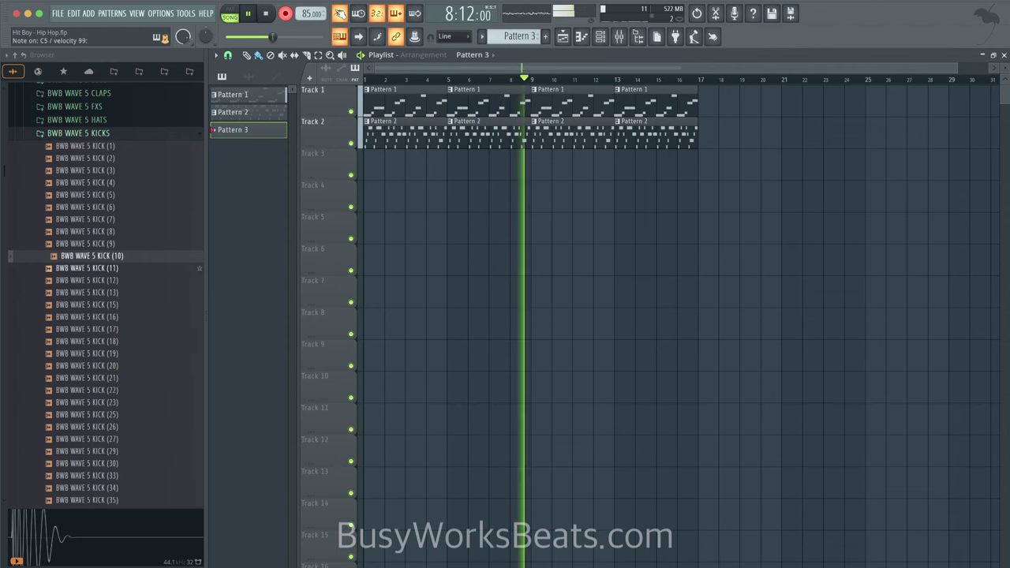
pyautogui.press('space')
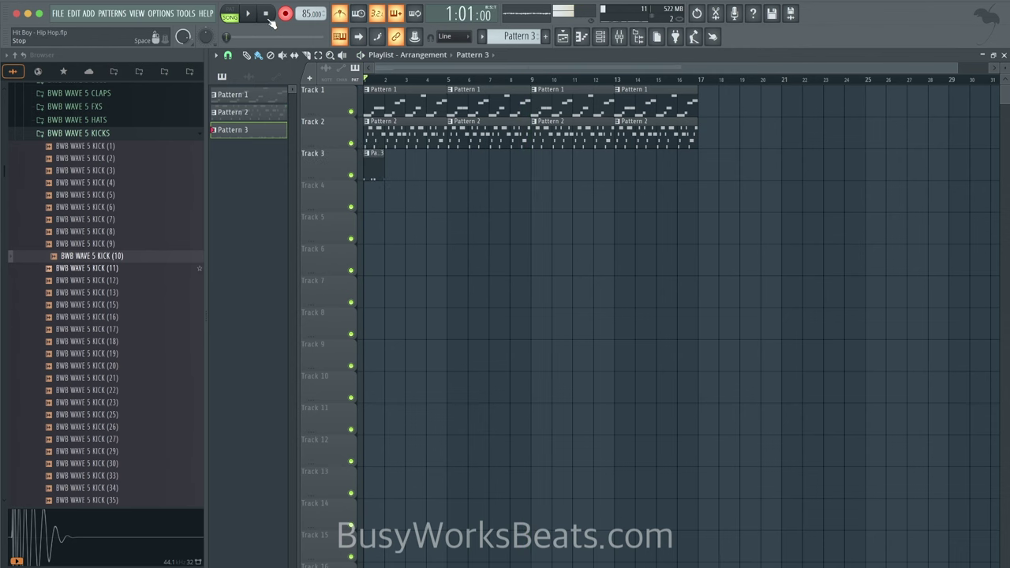
# Step: Extend the Pattern 3 clip on Track 3 to eight bars and quantize its kick notes in the piano roll
pyautogui.moveTo(382, 156); pyautogui.dragTo(529, 156)
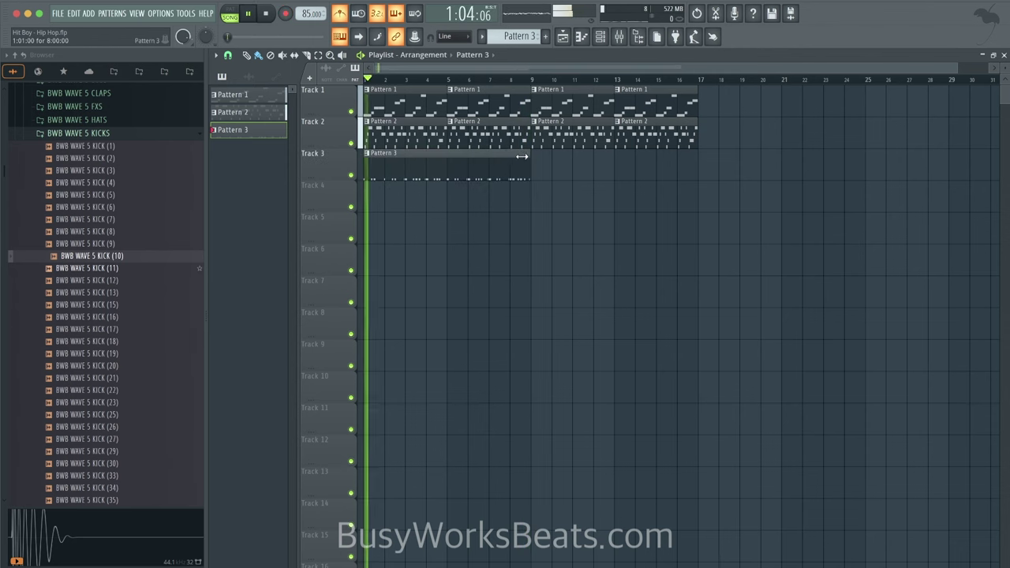
pyautogui.doubleClick(500, 158)
pyautogui.hotkey('alt', 'q')
pyautogui.press('Return')
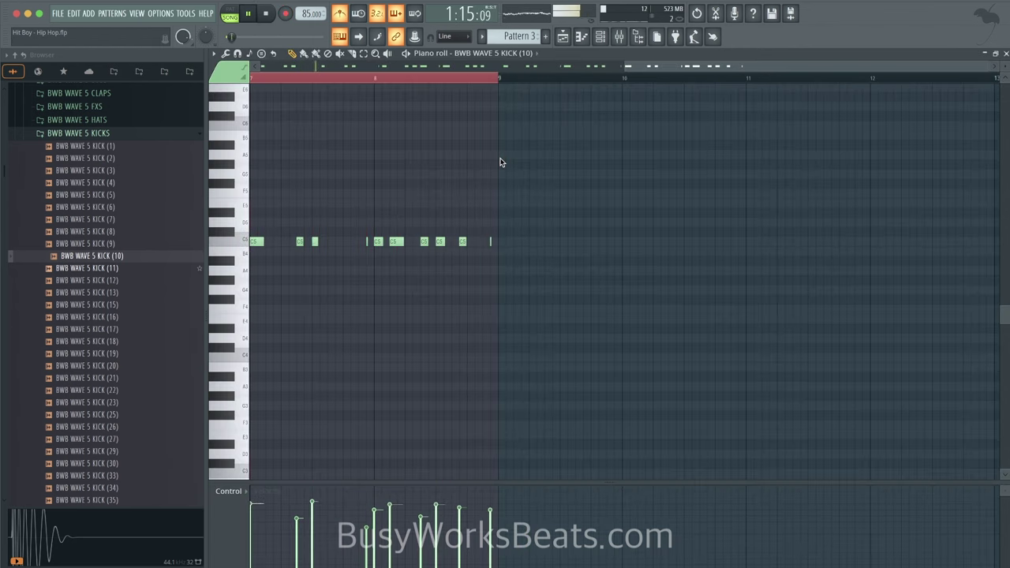
# Step: Turn off the metronome and review the kick notes across all eight bars during playback
pyautogui.hscroll(-5, 469, 188)
pyautogui.scroll(1, 469, 188)
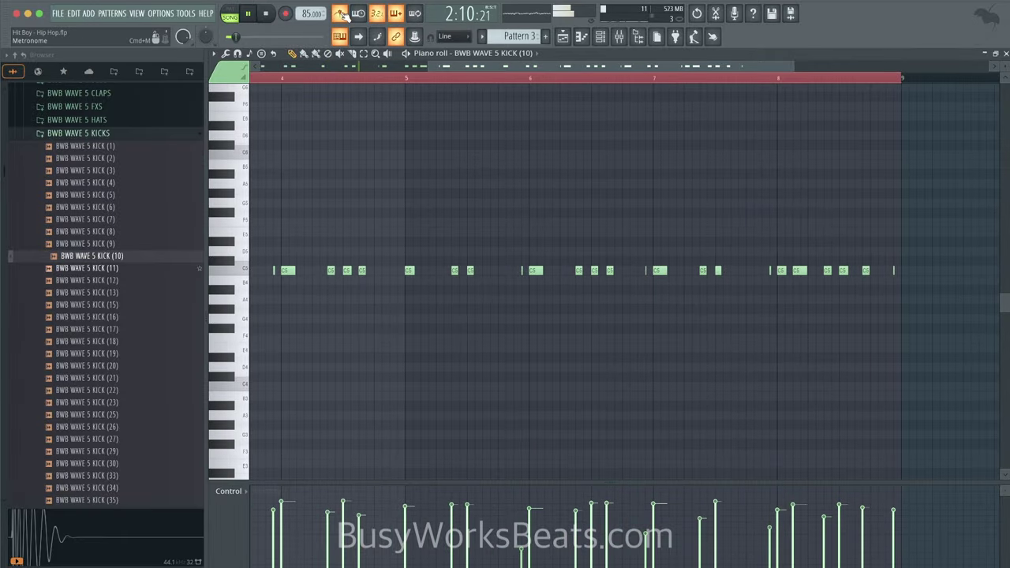
pyautogui.hscroll(-5, 350, 207)
pyautogui.scroll(1, 350, 207)
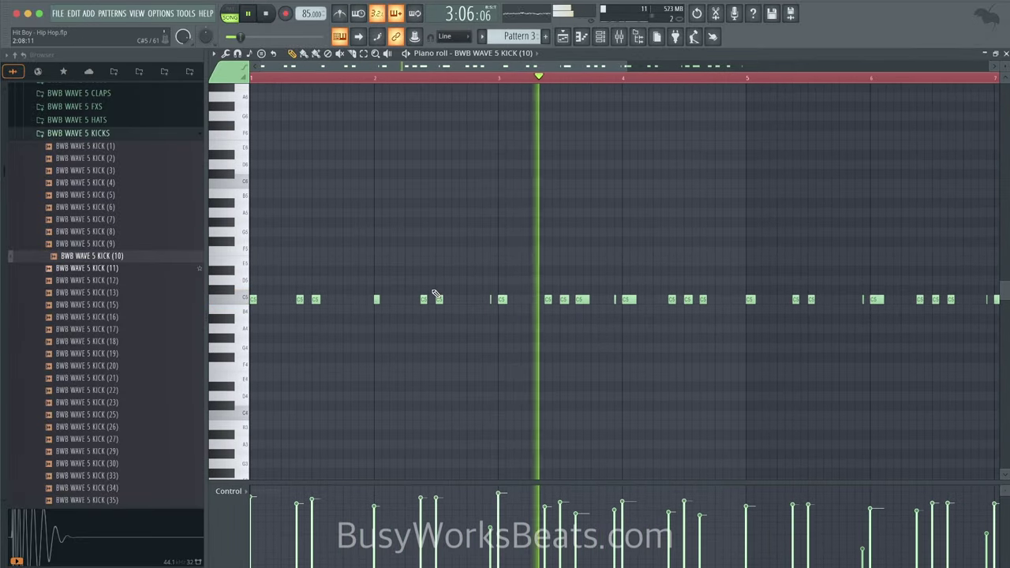
pyautogui.scroll(-3, 436, 293)
pyautogui.scroll(-2, 436, 296)
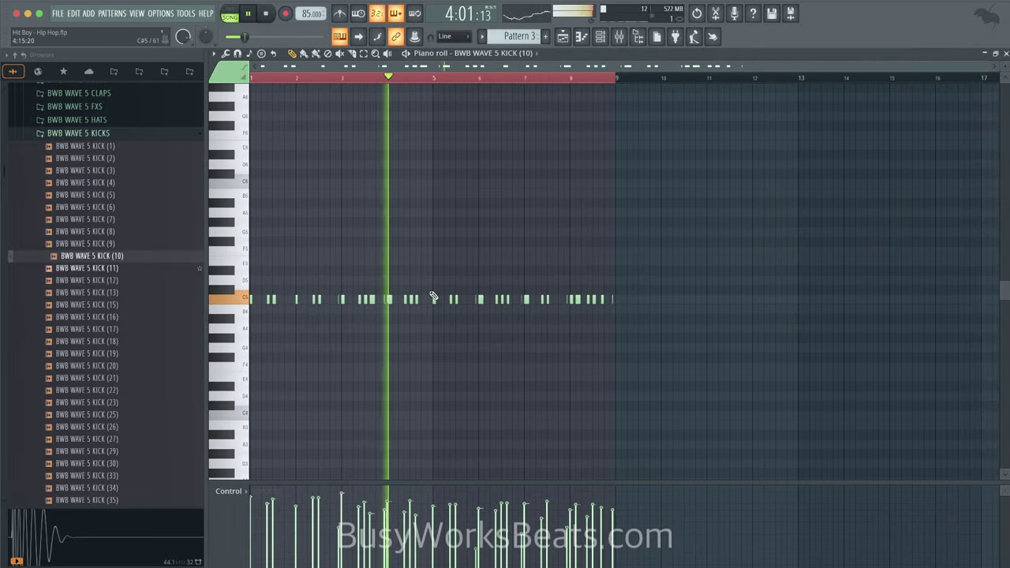
pyautogui.press('space')
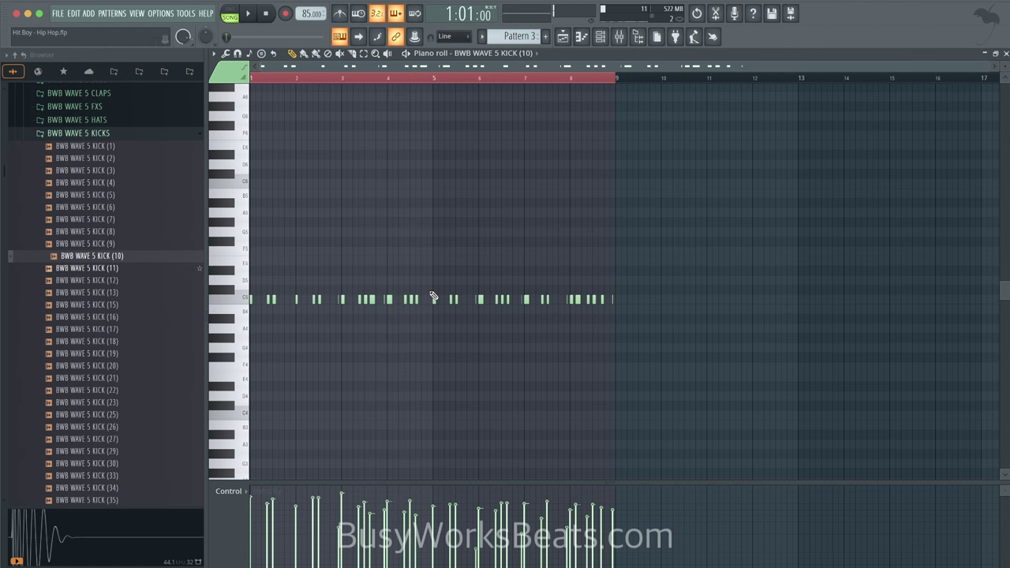
# Step: Select the kick notes except the short pickup hits before the bar lines, and level their velocities to about 78%
pyautogui.scroll(1, 341, 311)
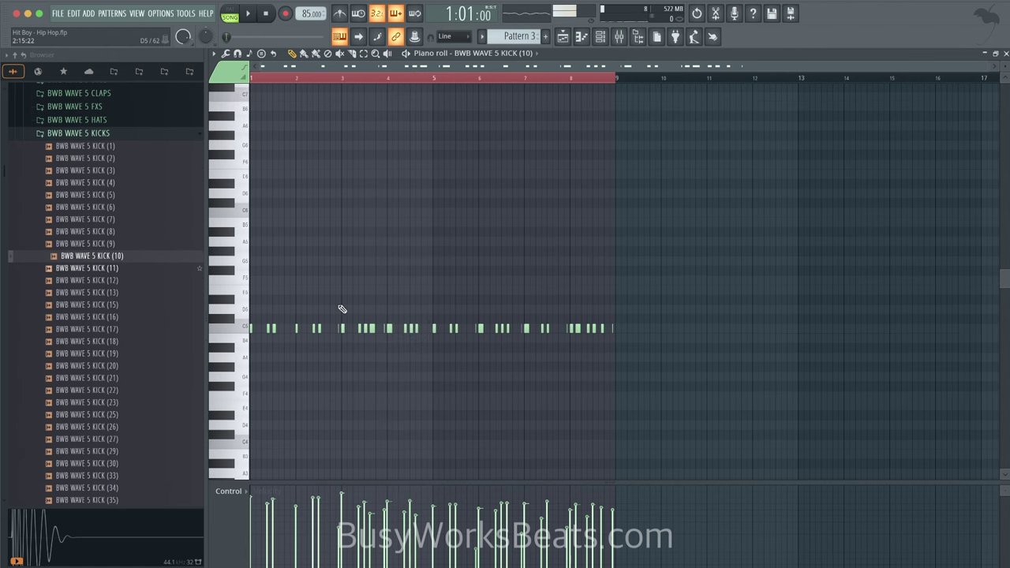
pyautogui.scroll(3, 340, 311)
pyautogui.hotkey('ctrl', 'a')
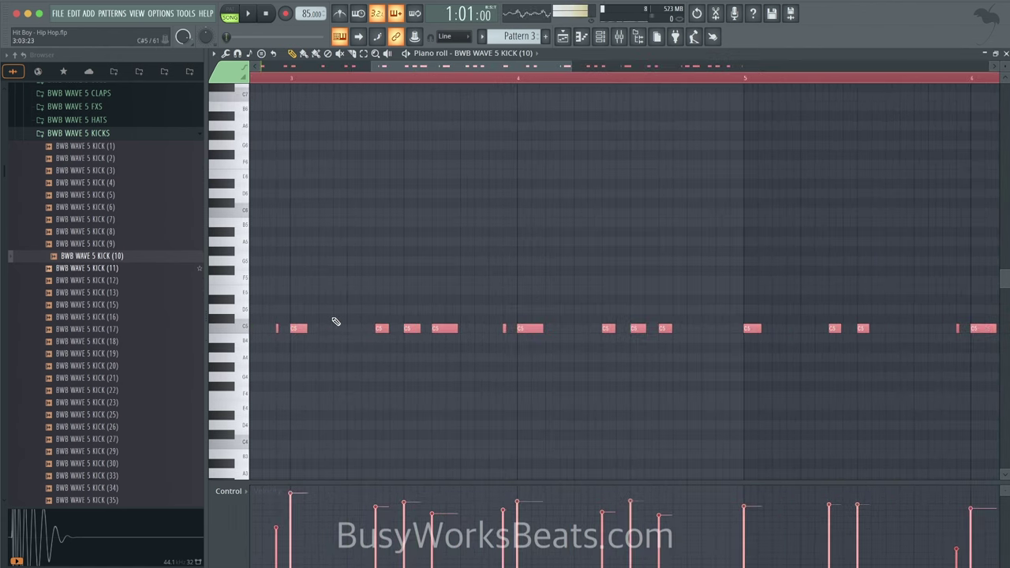
pyautogui.scroll(2, 336, 323)
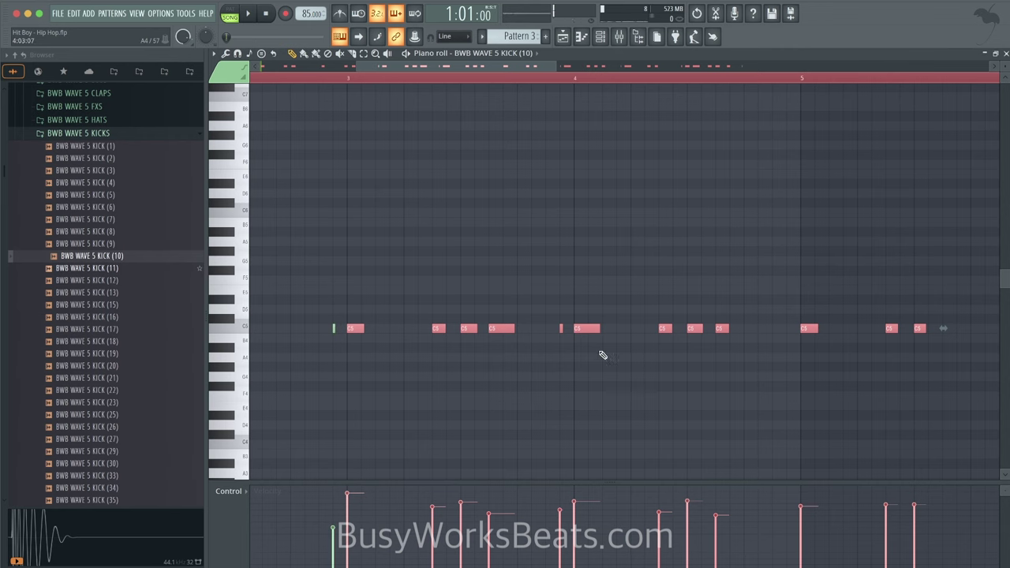
pyautogui.scroll(-3, 848, 352)
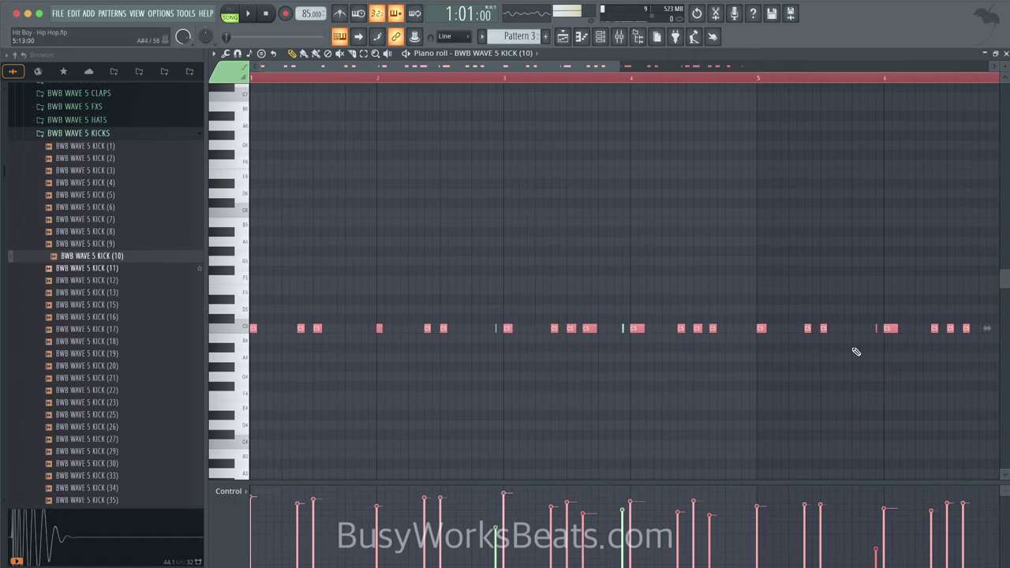
pyautogui.scroll(1, 876, 335)
pyautogui.hscroll(3, 876, 335)
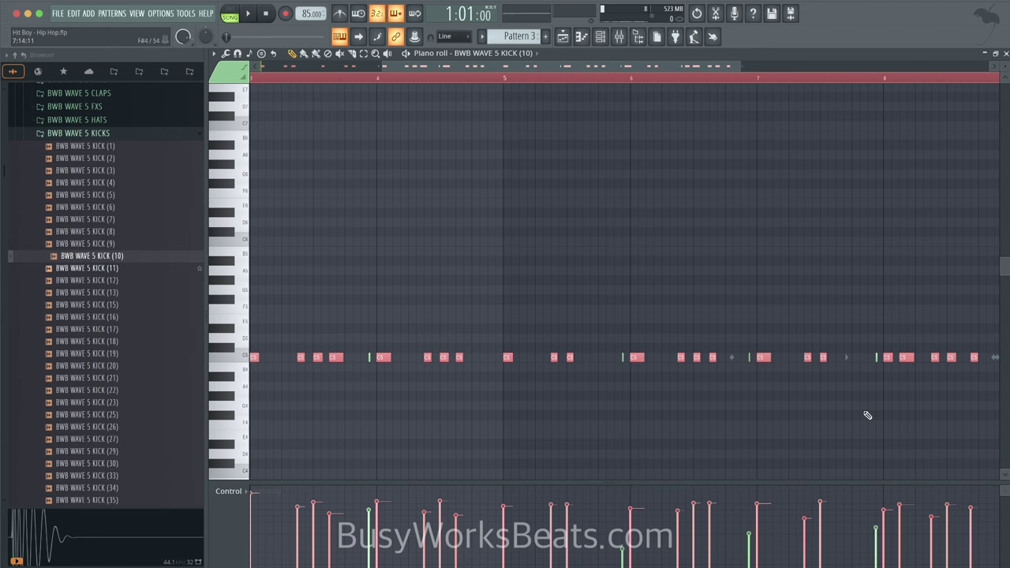
pyautogui.hscroll(2, 867, 415)
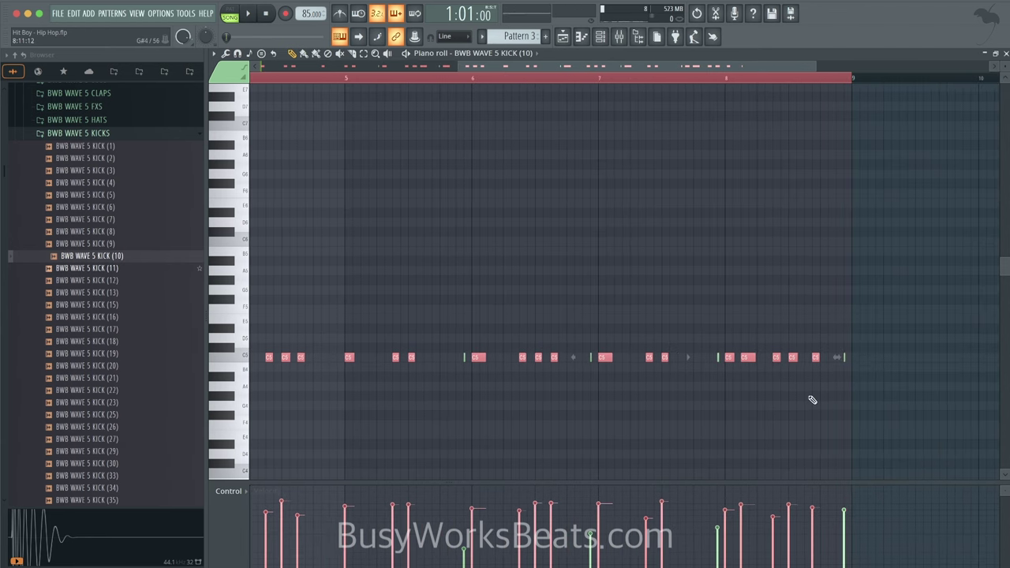
pyautogui.scroll(-5, 809, 401)
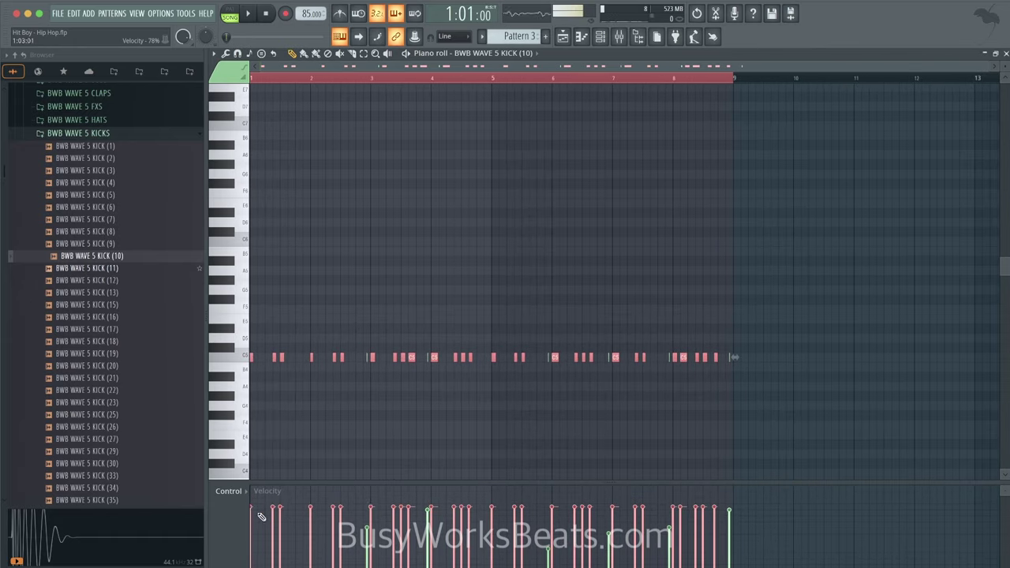
pyautogui.hotkey('ctrl', 'a')
pyautogui.press('space')
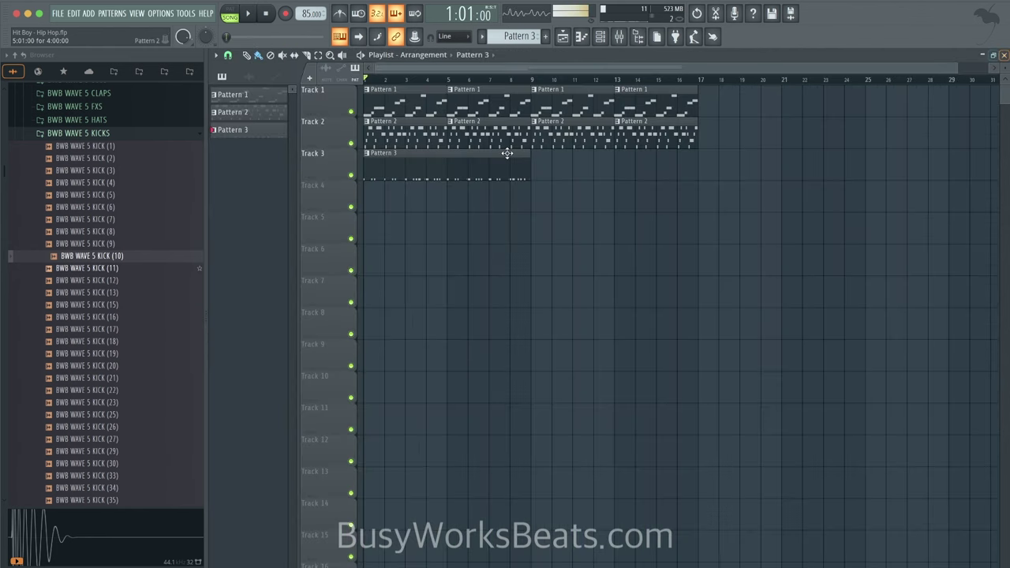
# Step: Open Pattern 2's ONION notes in the piano roll and examine the timing of the selected notes around bar 2
pyautogui.doubleClick(418, 140)
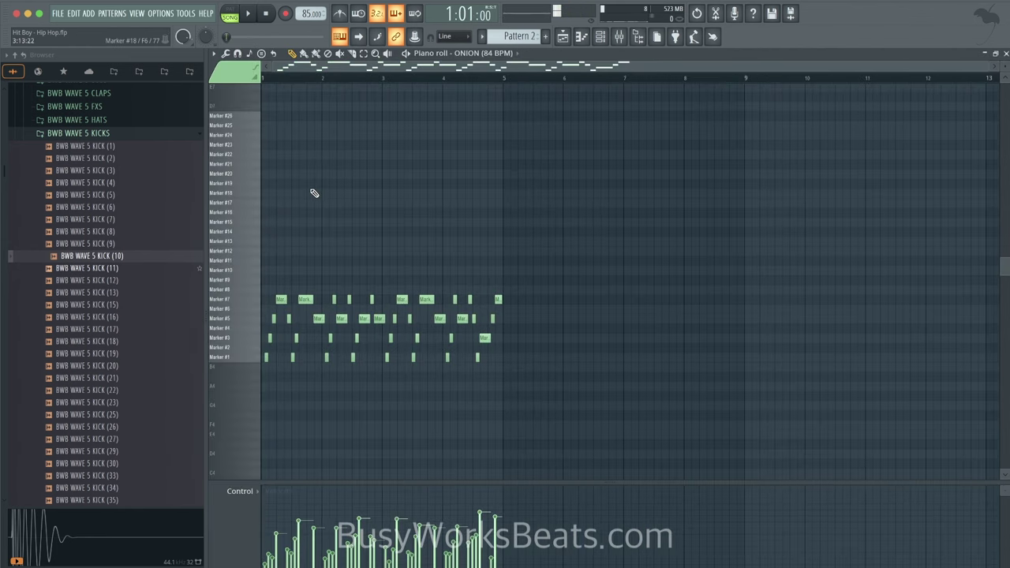
pyautogui.hotkey('ctrl', 'a')
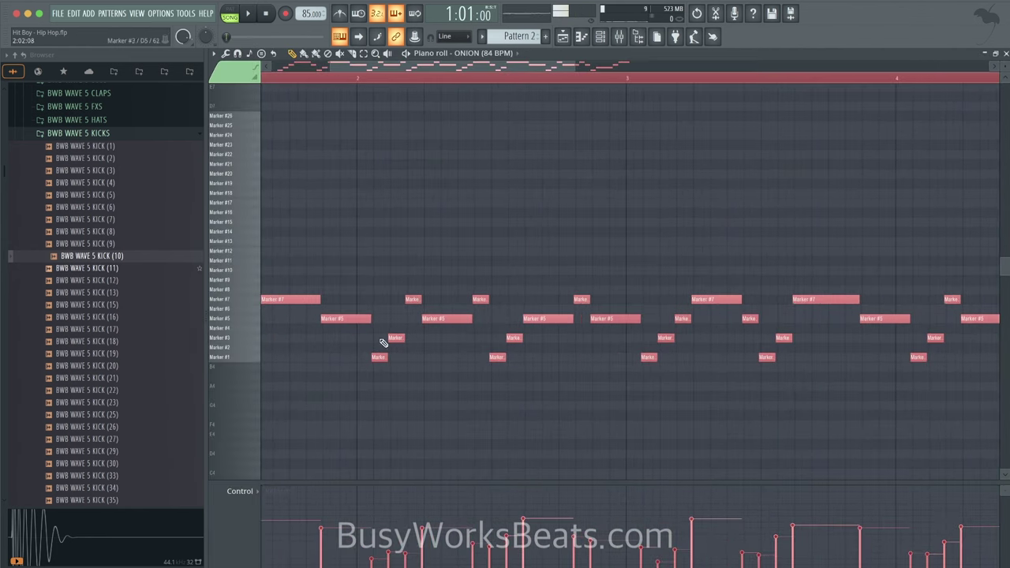
pyautogui.scroll(5, 383, 342)
pyautogui.moveTo(371, 358); pyautogui.dragTo(377, 357)
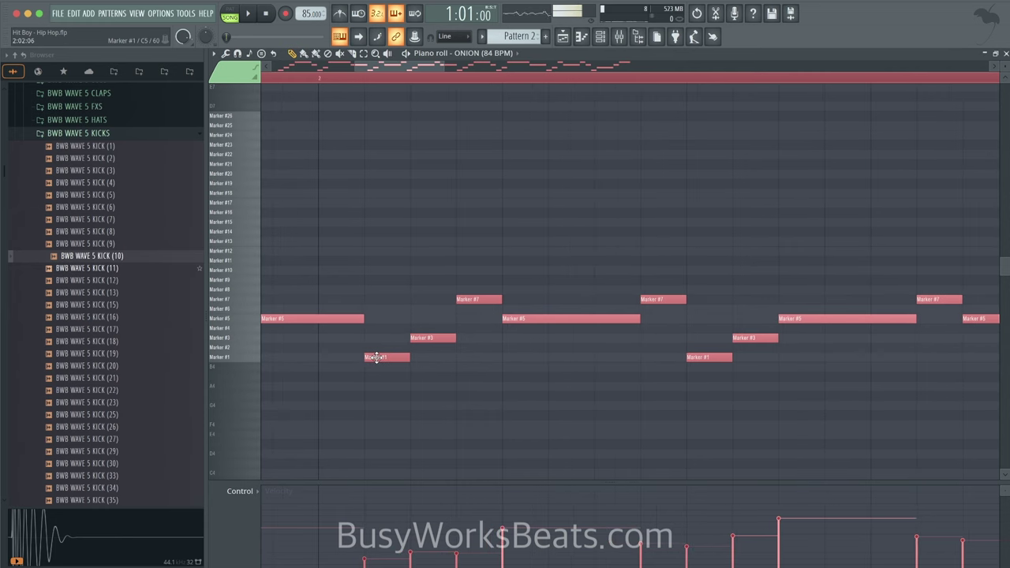
pyautogui.click(1006, 53)
# Step: Set the Serato Sample channel's fine time shift to 0:02 and play the beat to check its timing
pyautogui.click(603, 38)
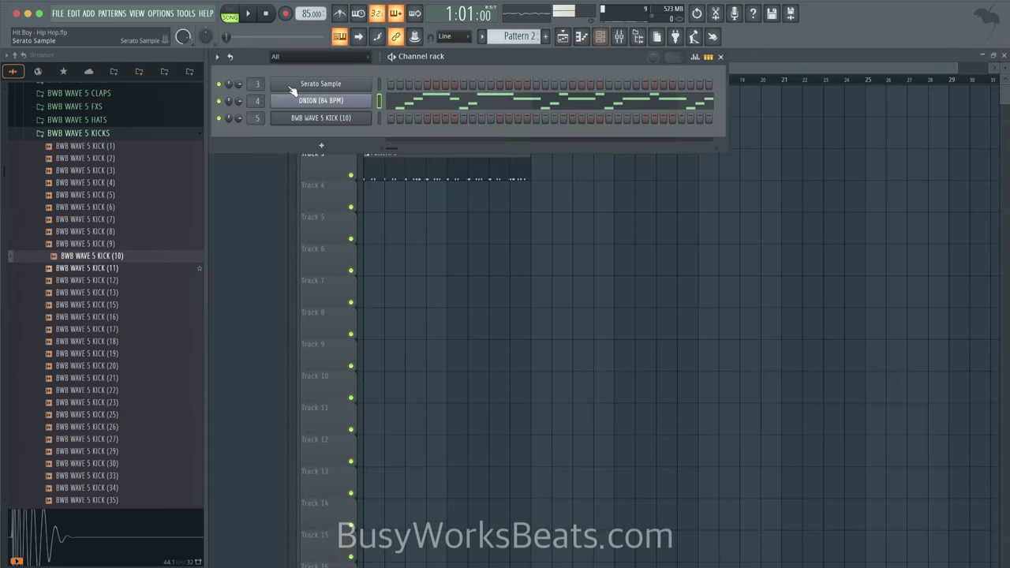
pyautogui.click(312, 84)
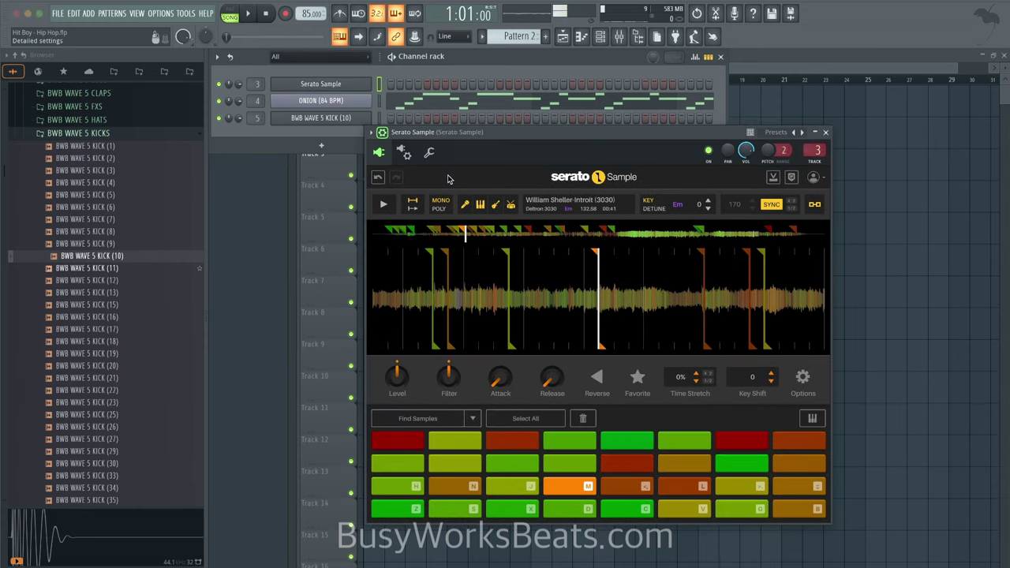
pyautogui.click(427, 156)
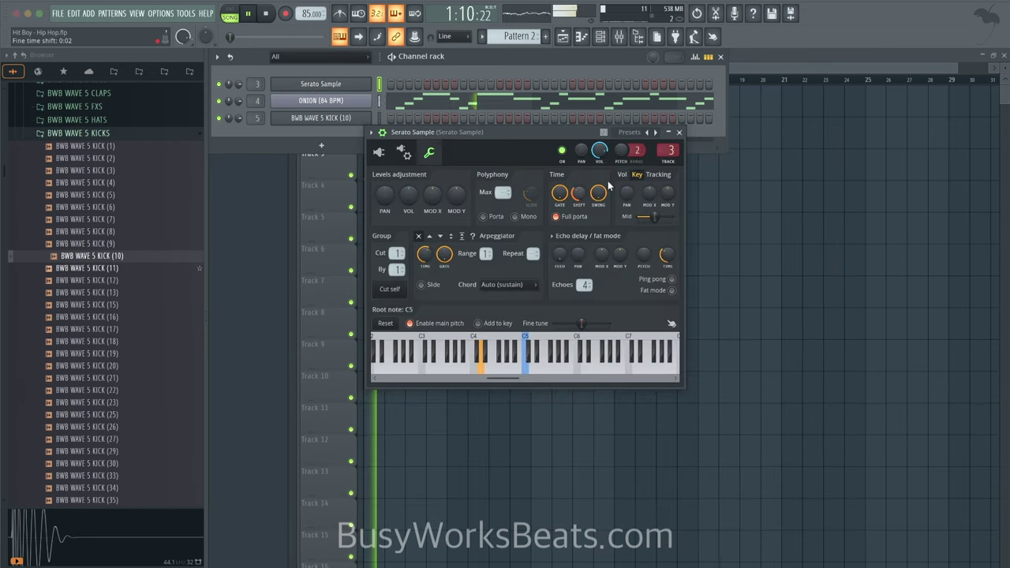
pyautogui.click(680, 132)
pyautogui.press('space')
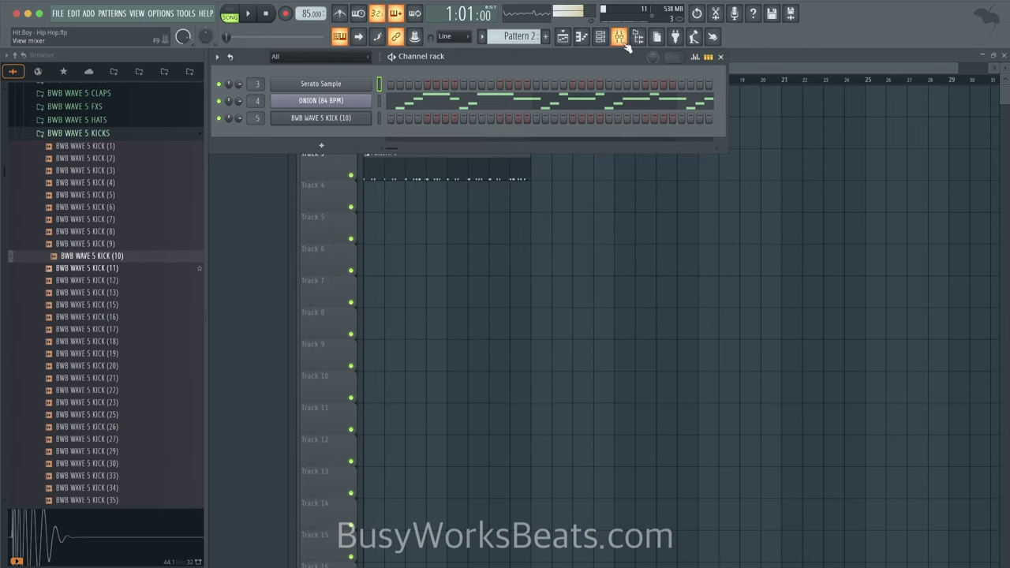
# Step: Duplicate the Pattern 3 kick clip on Track 3 so the copy starts at bar 9
pyautogui.click(619, 36)
pyautogui.press('space')
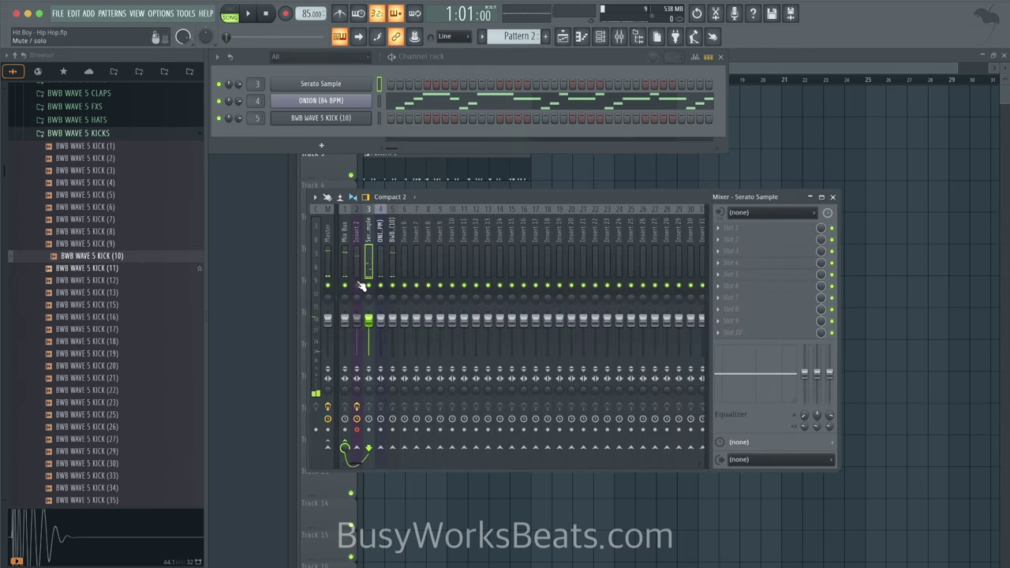
pyautogui.press('space')
pyautogui.click(731, 177)
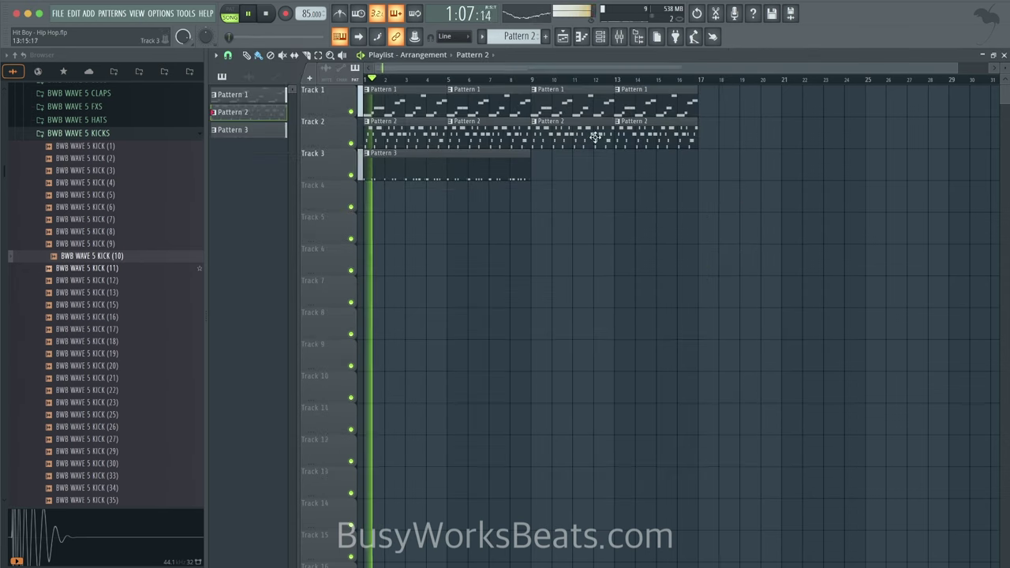
pyautogui.hotkey('ctrl', 'b')
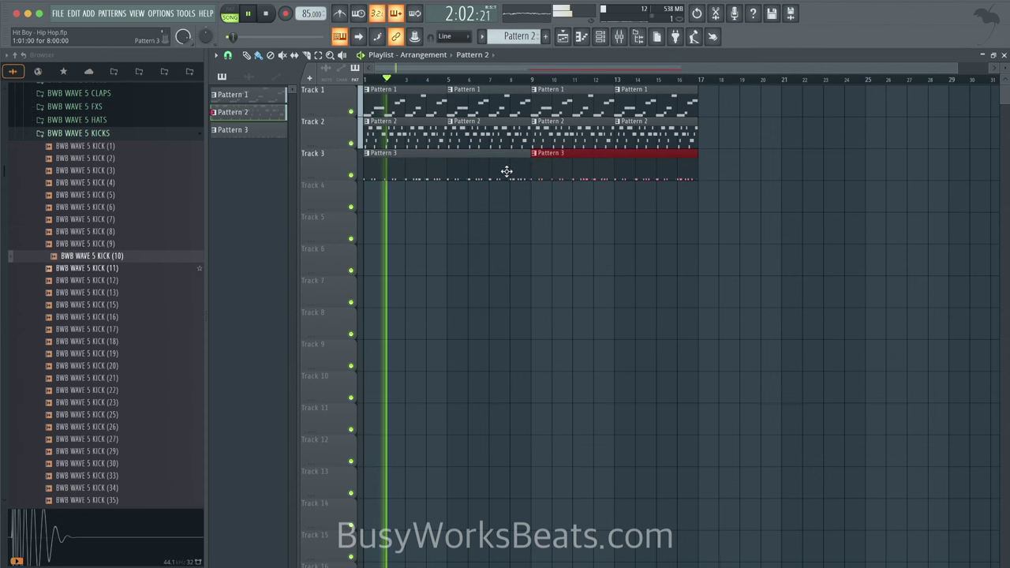
# Step: Switch to the empty Pattern 4 and add an Ample Guitar SC channel
pyautogui.click(600, 37)
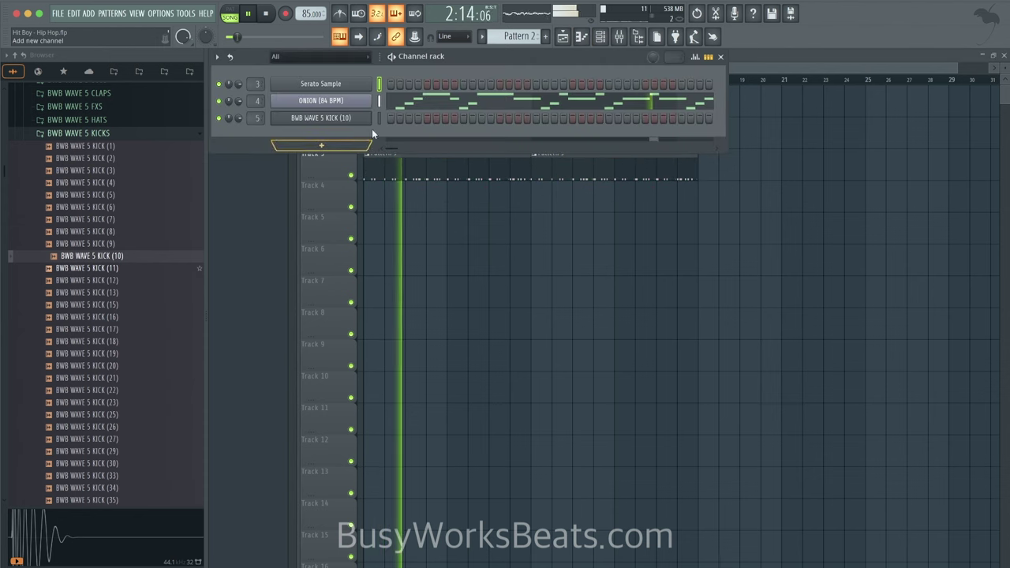
pyautogui.scroll(-1, 515, 35)
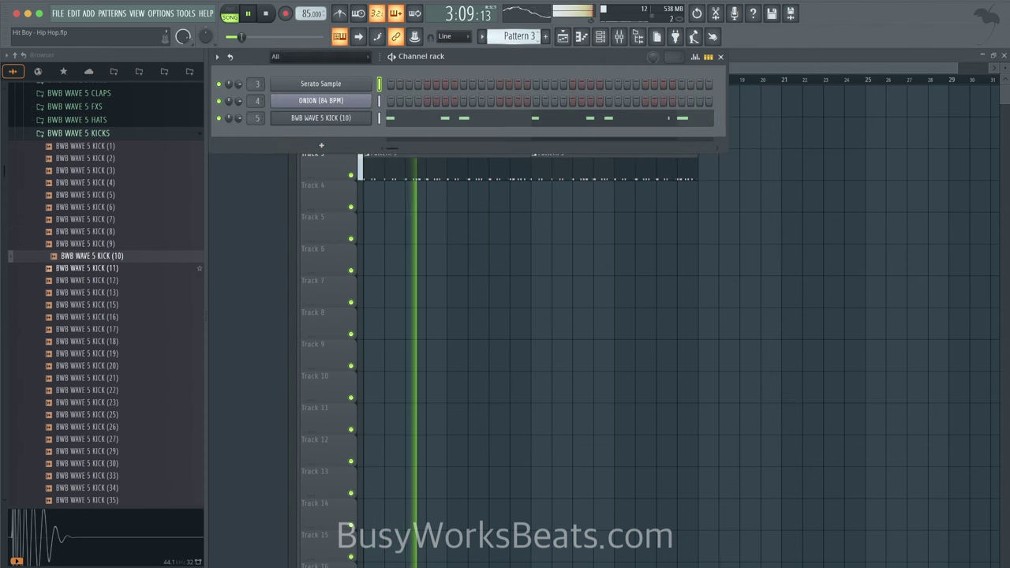
pyautogui.scroll(-1, 515, 36)
pyautogui.click(324, 146)
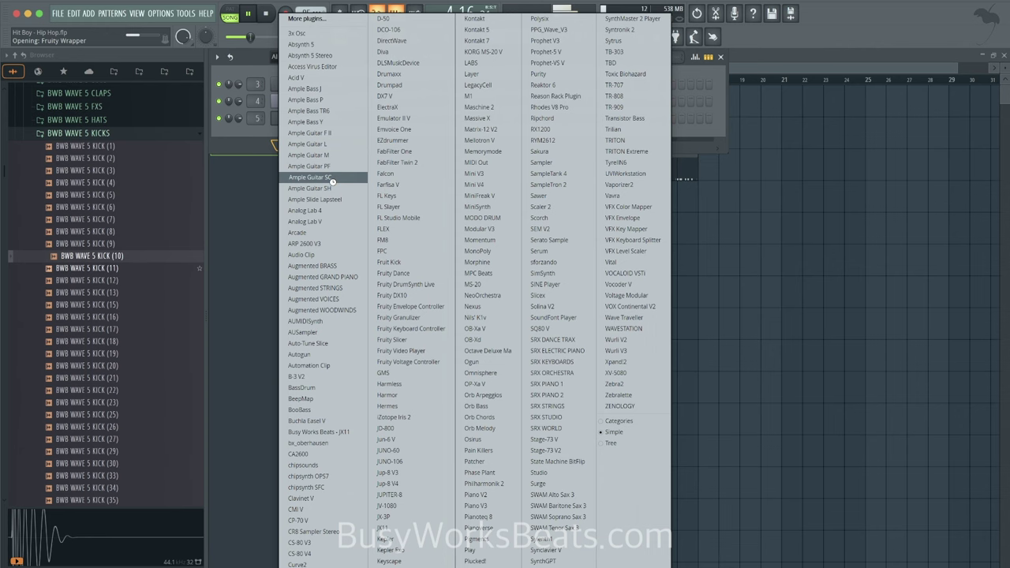
pyautogui.click(333, 180)
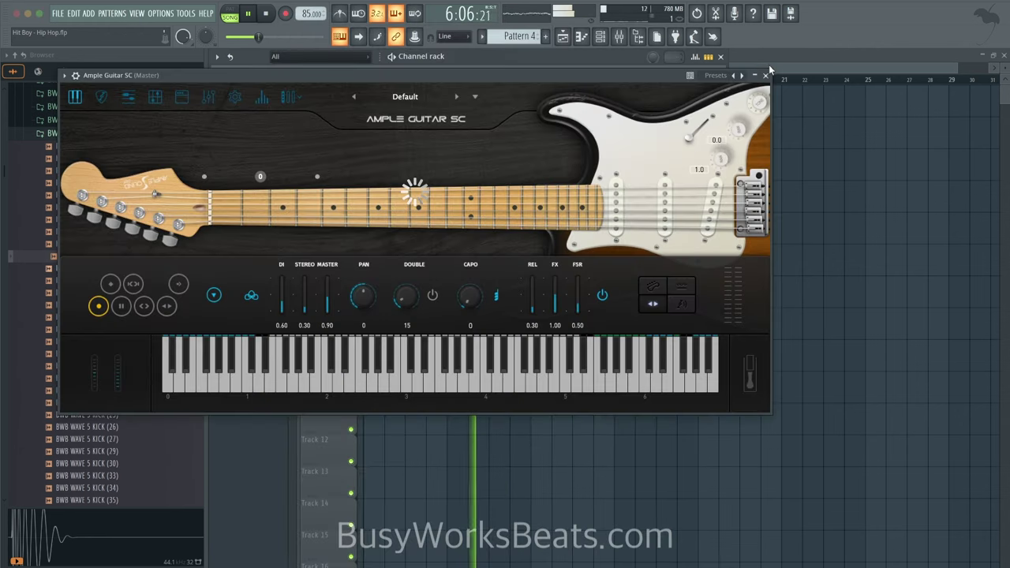
pyautogui.click(765, 75)
# Step: Try an Ample Guitar PF channel and delete it from the channel rack
pyautogui.click(328, 156)
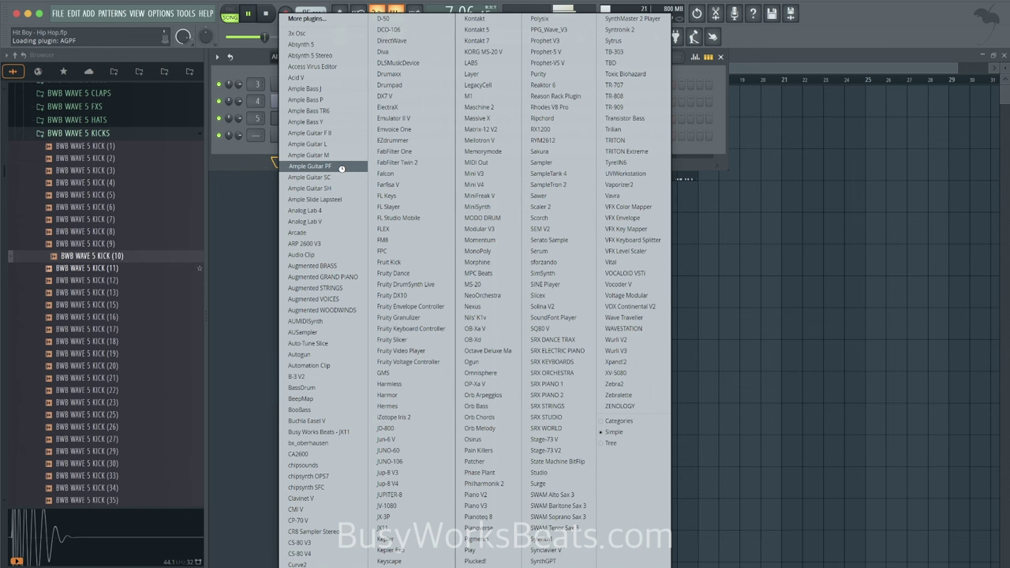
pyautogui.click(342, 169)
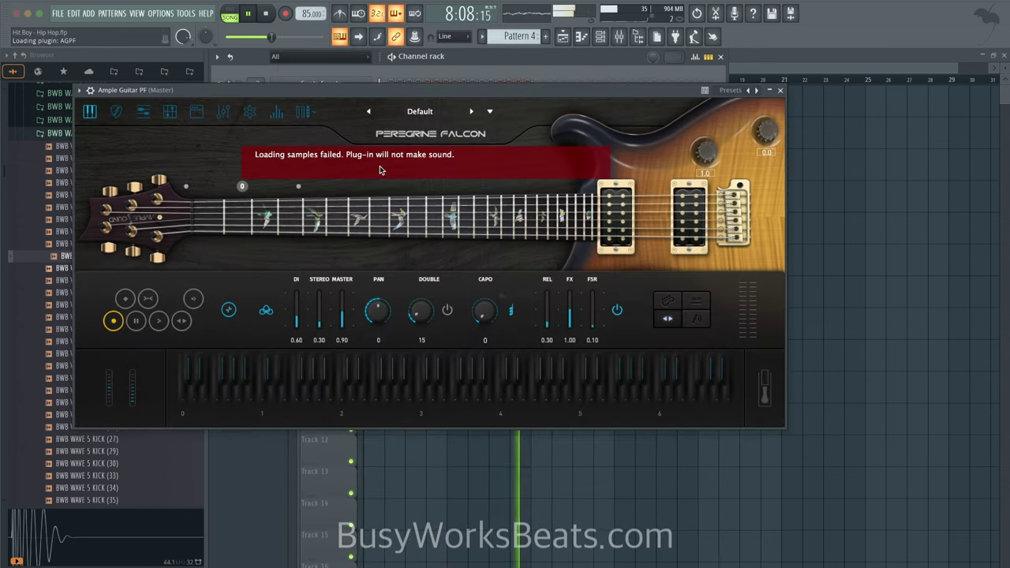
pyautogui.click(781, 90)
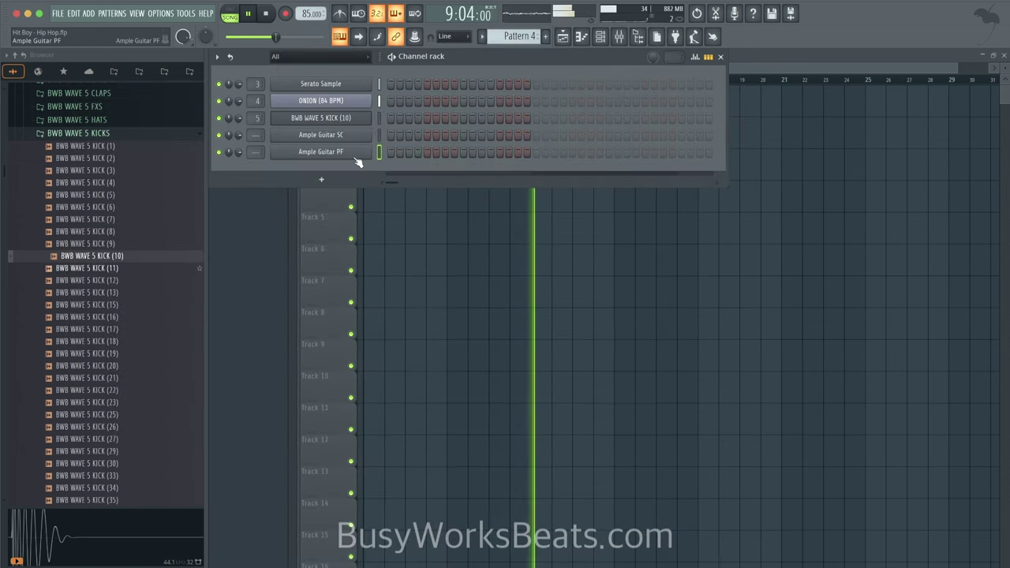
pyautogui.rightClick(352, 156)
pyautogui.press('d')
pyautogui.press('Return')
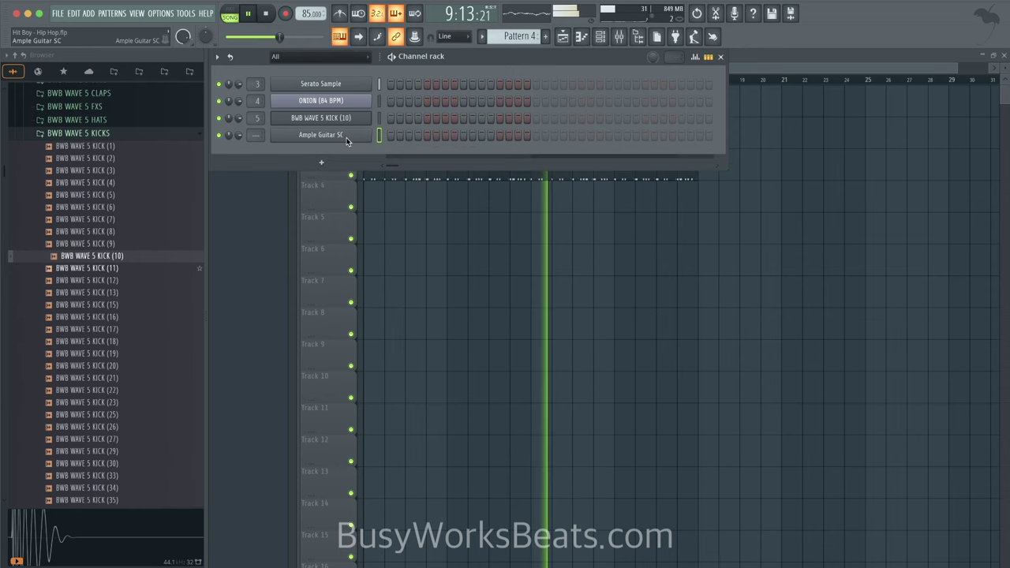
# Step: Audition notes in Ample Guitar SC and route its channel to mixer track 6
pyautogui.click(350, 138)
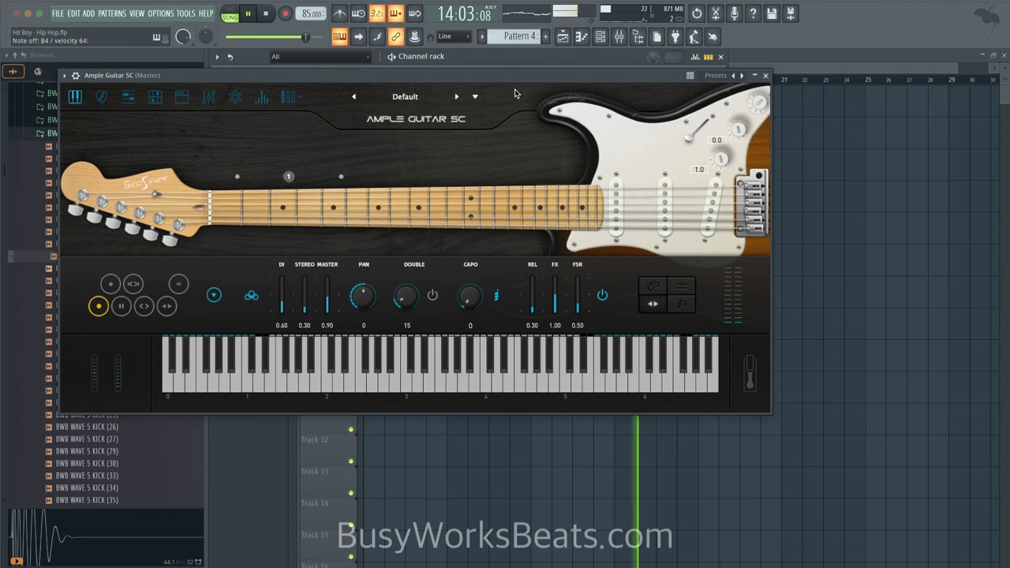
pyautogui.click(767, 75)
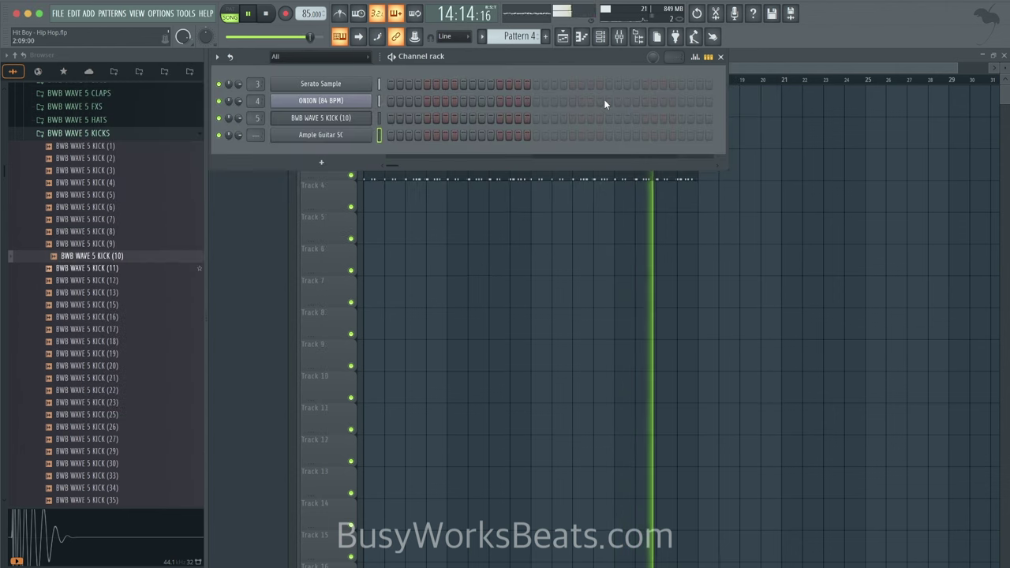
pyautogui.press('F9')
# Step: Record an Ample Guitar SC part into Pattern 4 as notes and automation, and place its clip at bar 1 of Track 4
pyautogui.click(265, 10)
pyautogui.click(285, 14)
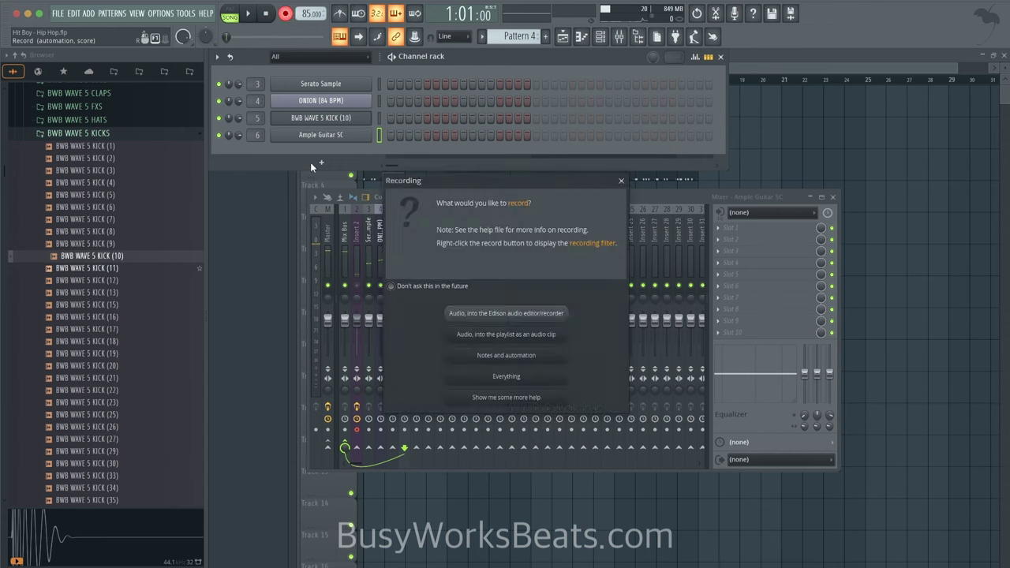
pyautogui.click(484, 355)
pyautogui.click(359, 286)
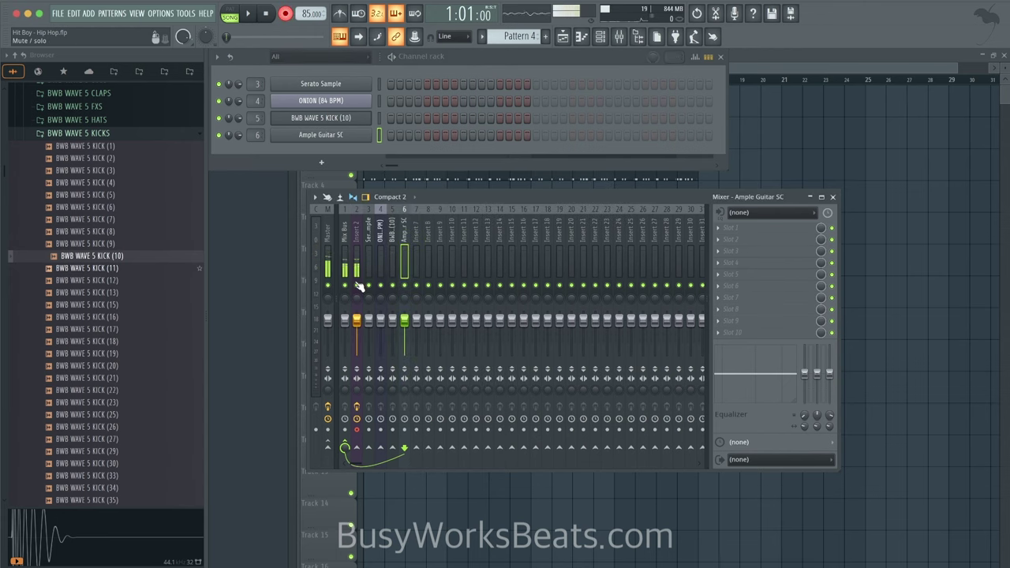
pyautogui.press('F5')
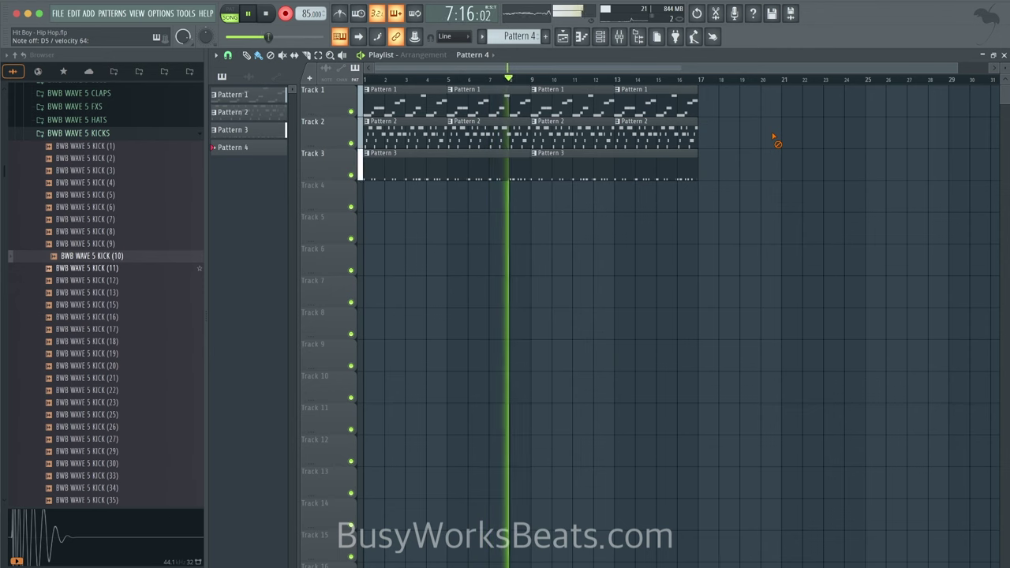
pyautogui.press('space')
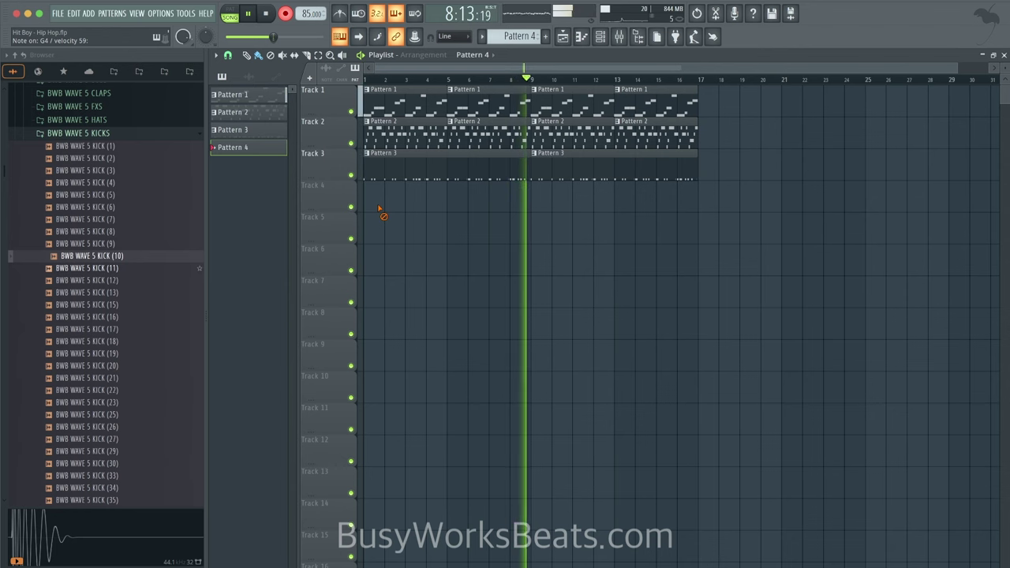
pyautogui.click(379, 206)
pyautogui.press('space')
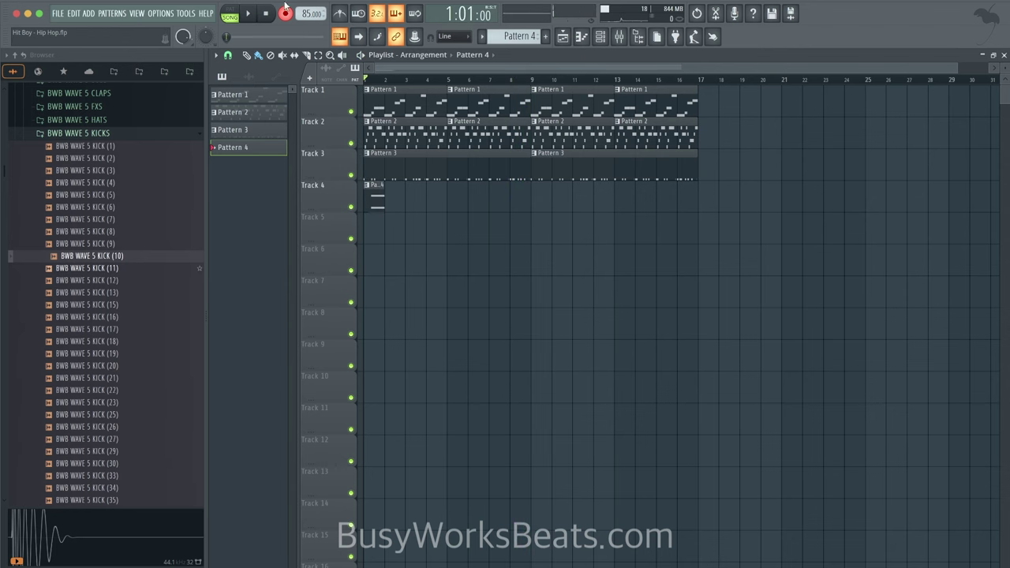
# Step: Detune the source song in the Serato Sample channel to +17 ct during playback
pyautogui.click(621, 38)
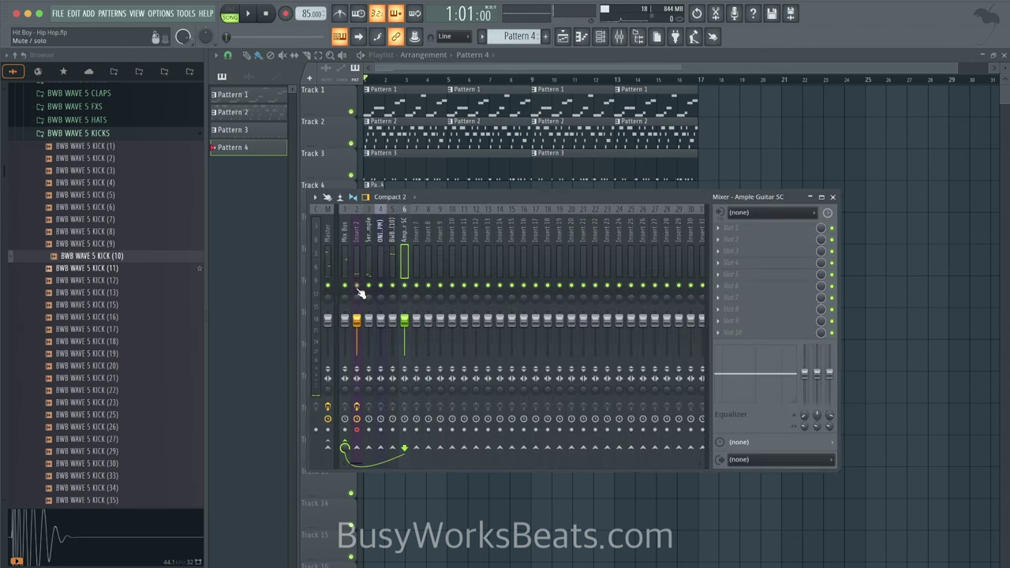
pyautogui.doubleClick(398, 101)
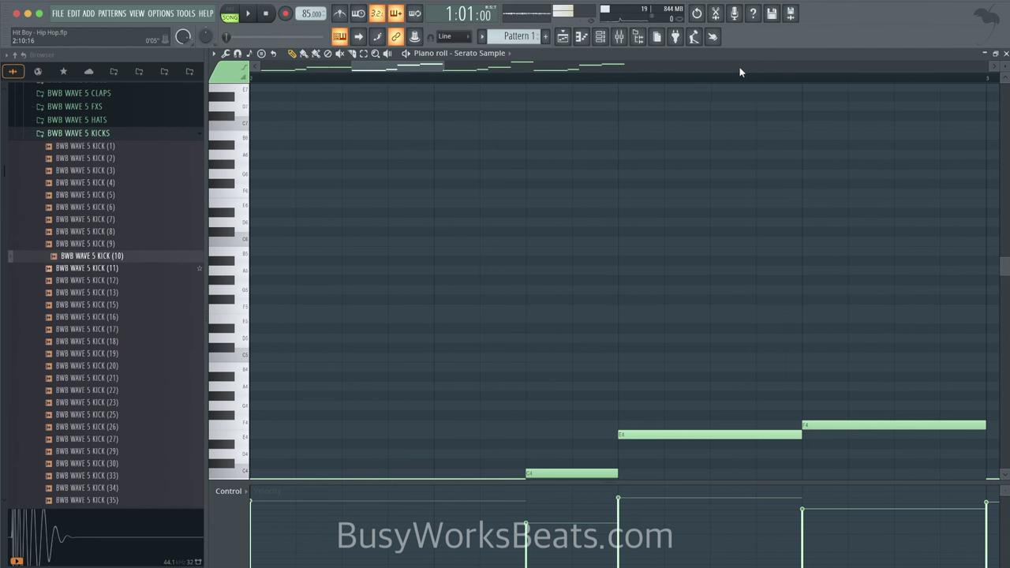
pyautogui.click(1004, 52)
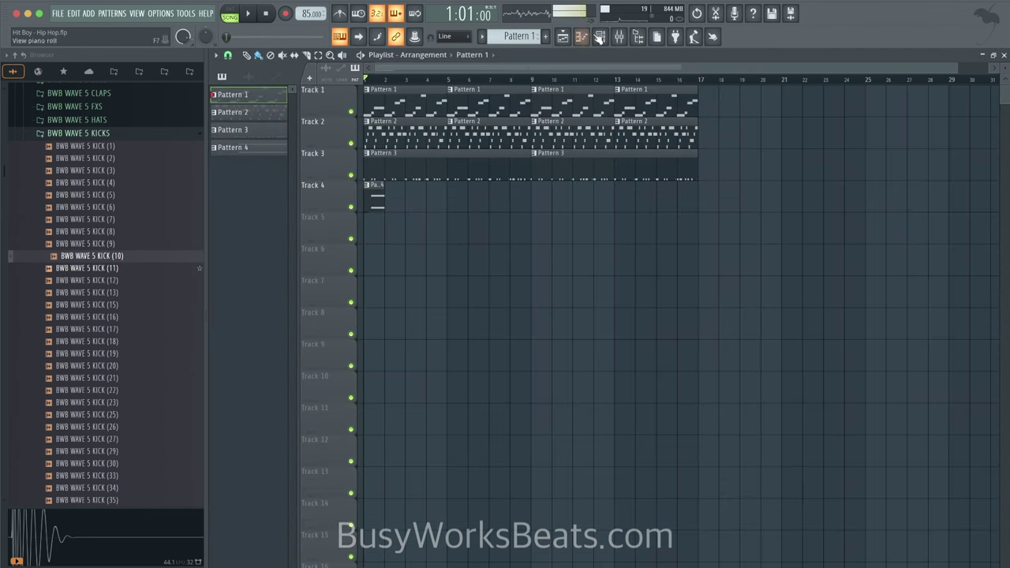
pyautogui.click(600, 38)
pyautogui.click(324, 84)
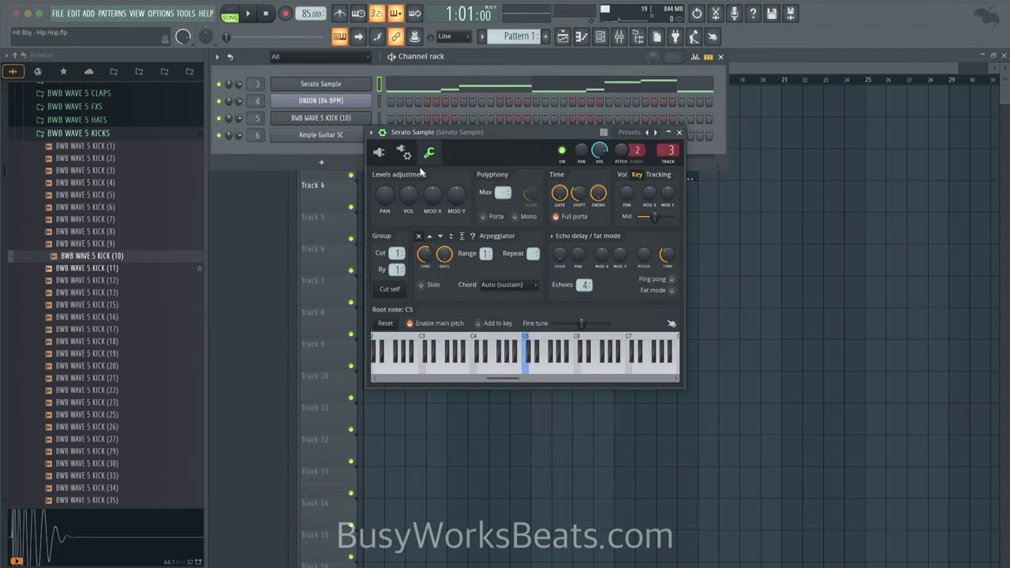
pyautogui.click(381, 156)
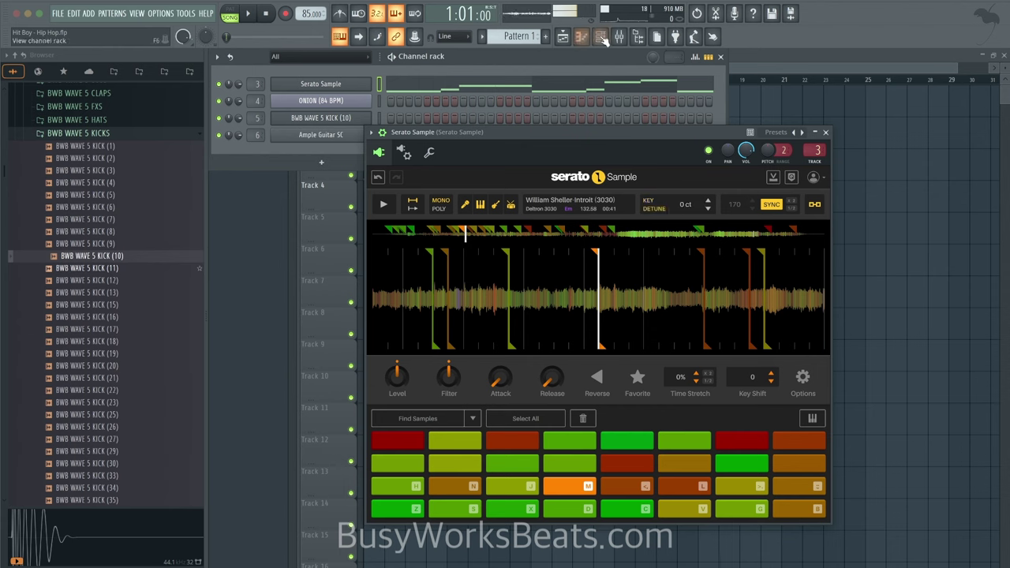
pyautogui.click(618, 39)
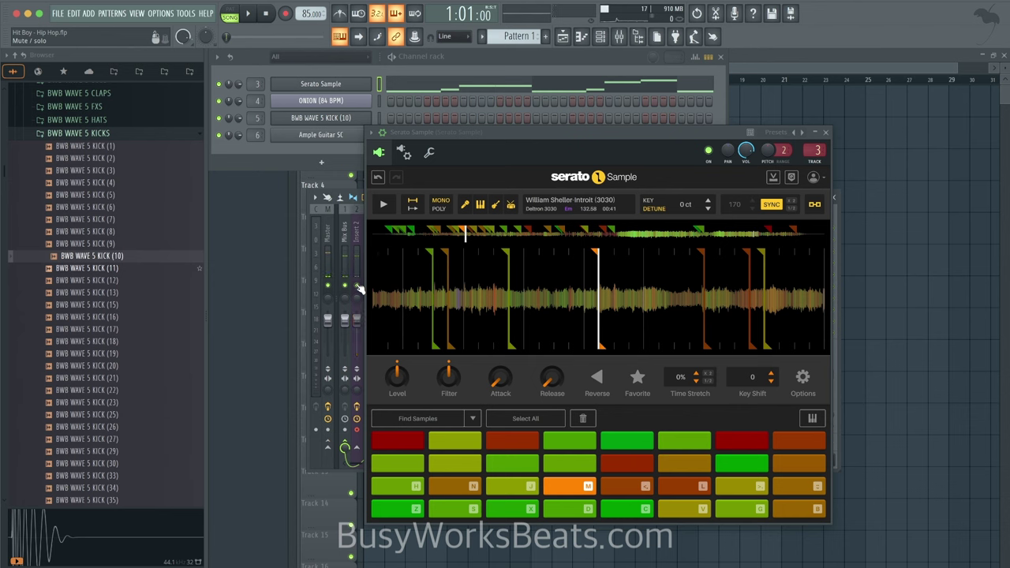
pyautogui.press('space')
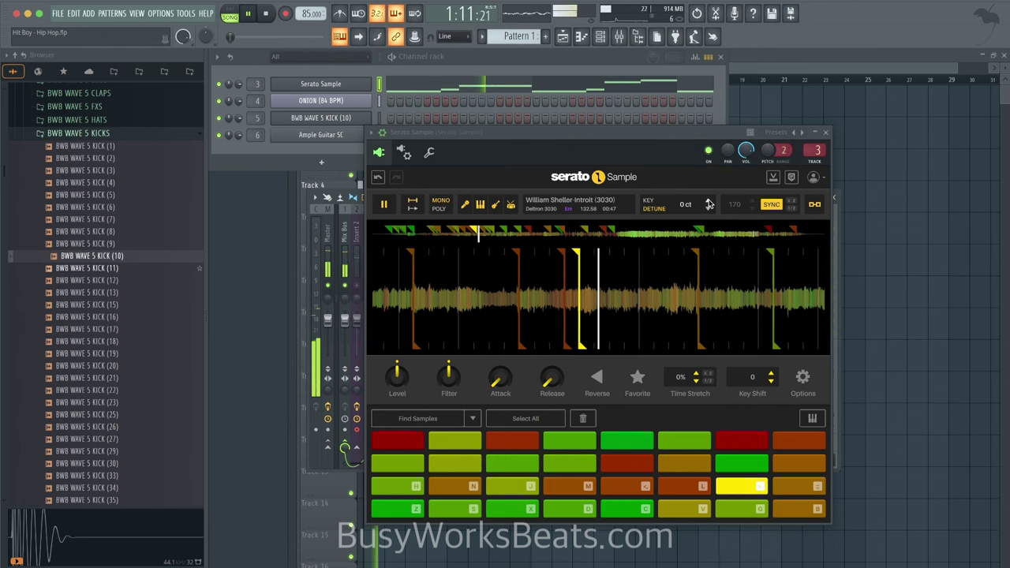
pyautogui.scroll(13, 710, 205)
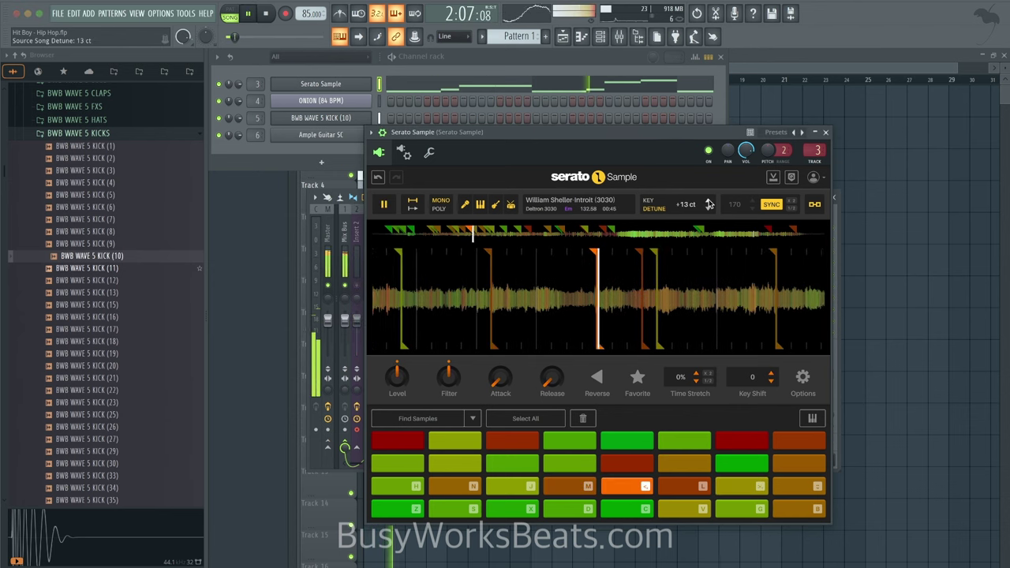
pyautogui.scroll(4, 710, 205)
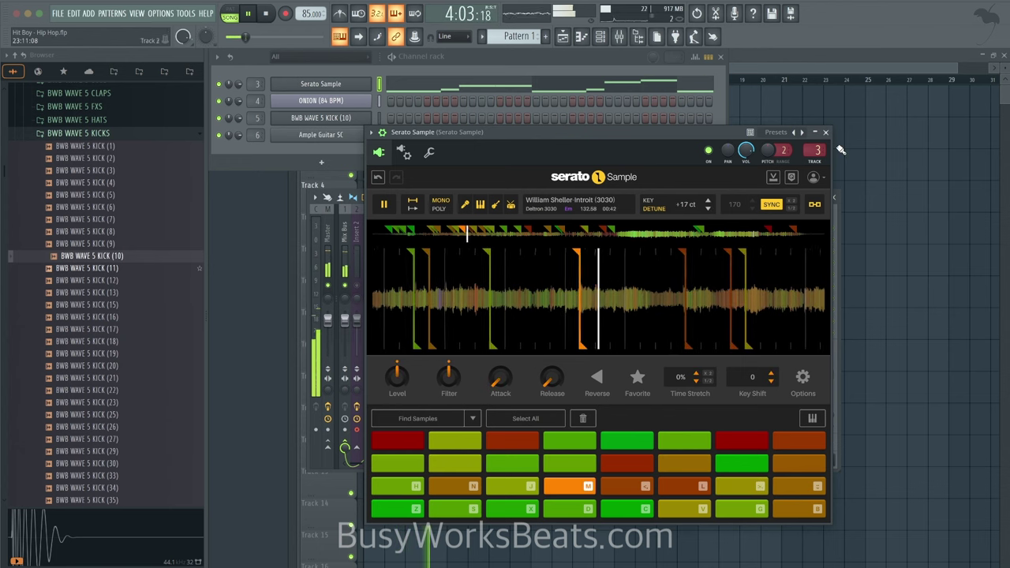
# Step: Check the detuned sample against the guitar part during playlist playback, and close the Serato Sample window
pyautogui.click(612, 122)
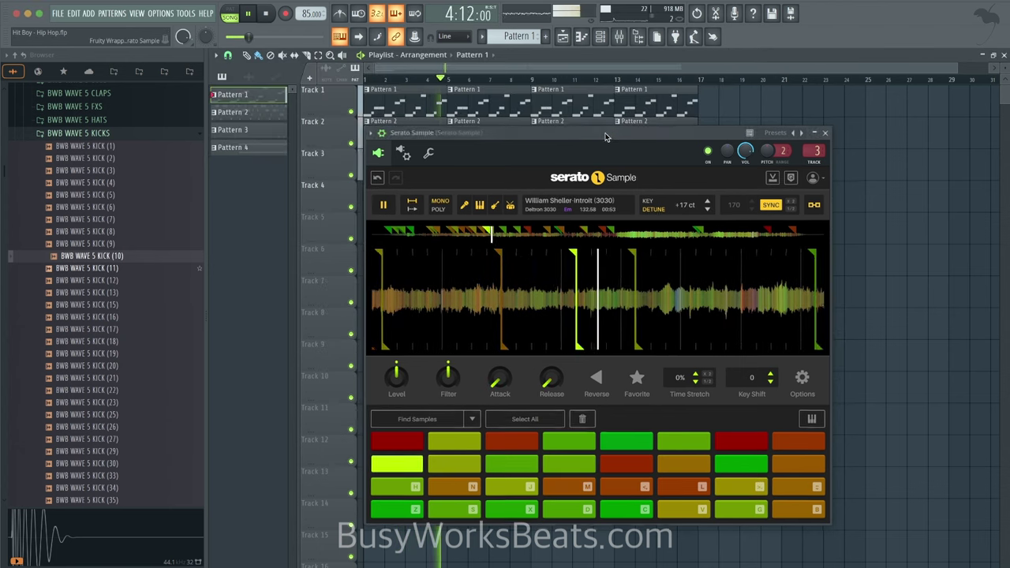
pyautogui.moveTo(611, 132); pyautogui.dragTo(593, 285)
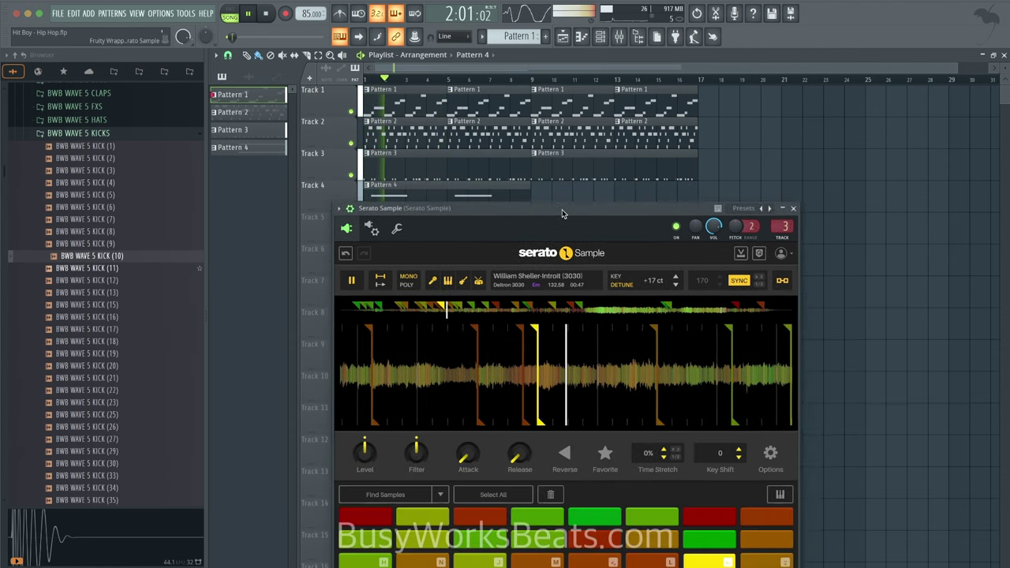
pyautogui.moveTo(611, 205); pyautogui.dragTo(588, 143)
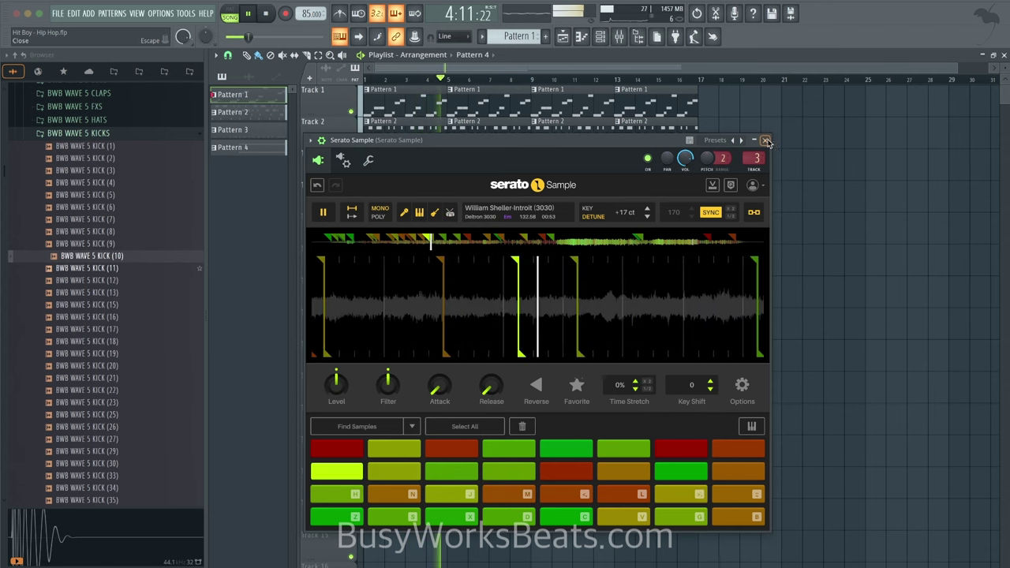
pyautogui.click(767, 142)
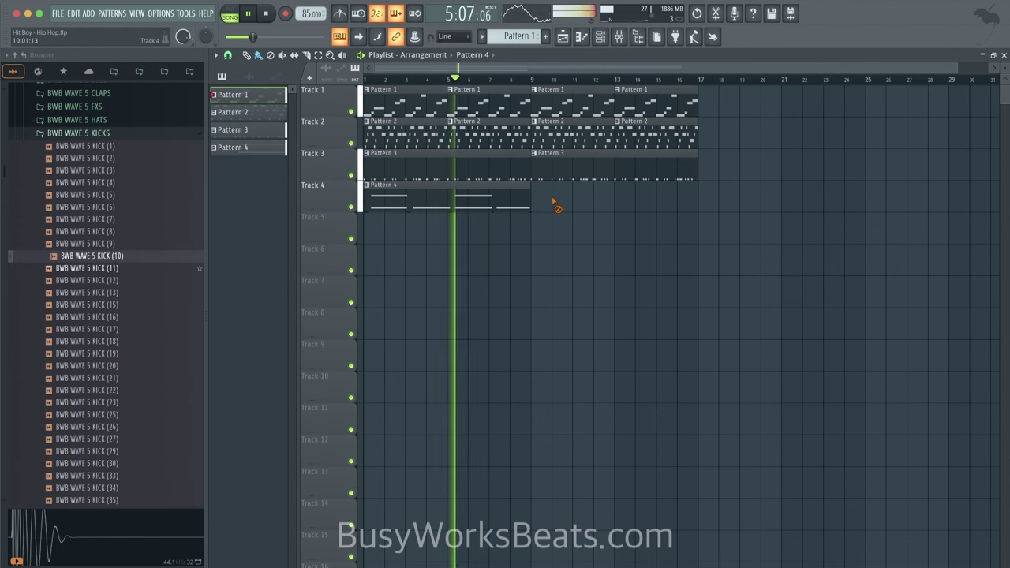
# Step: Examine the buffer length in the audio settings, and play the arrangement again from the playlist
pyautogui.click(600, 36)
pyautogui.click(619, 36)
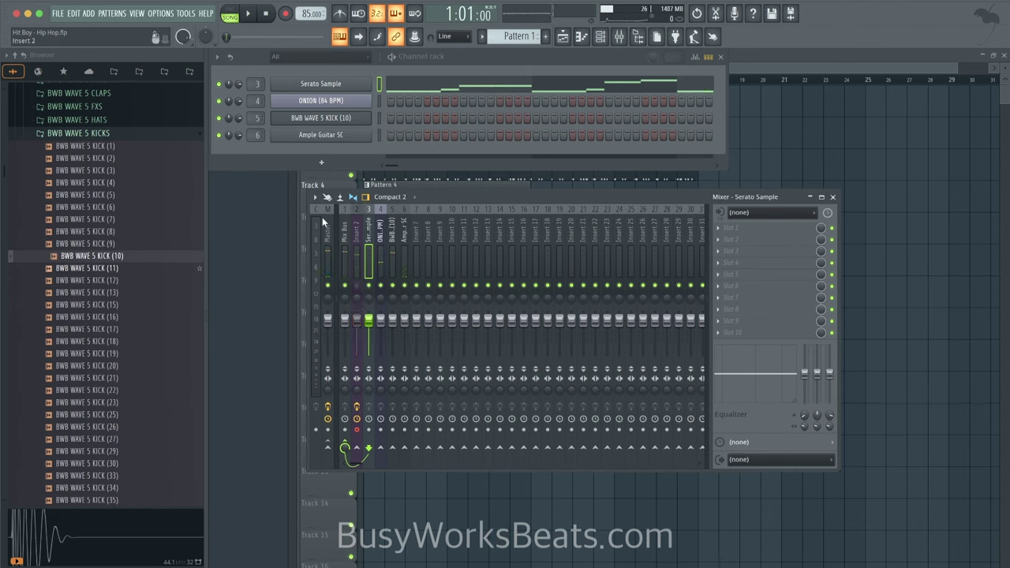
pyautogui.click(161, 14)
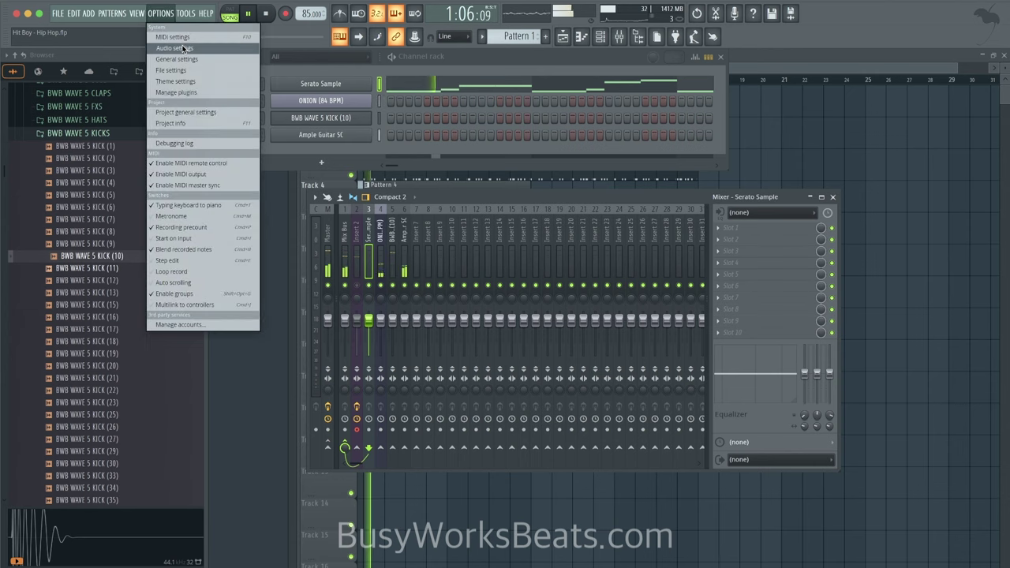
pyautogui.click(170, 46)
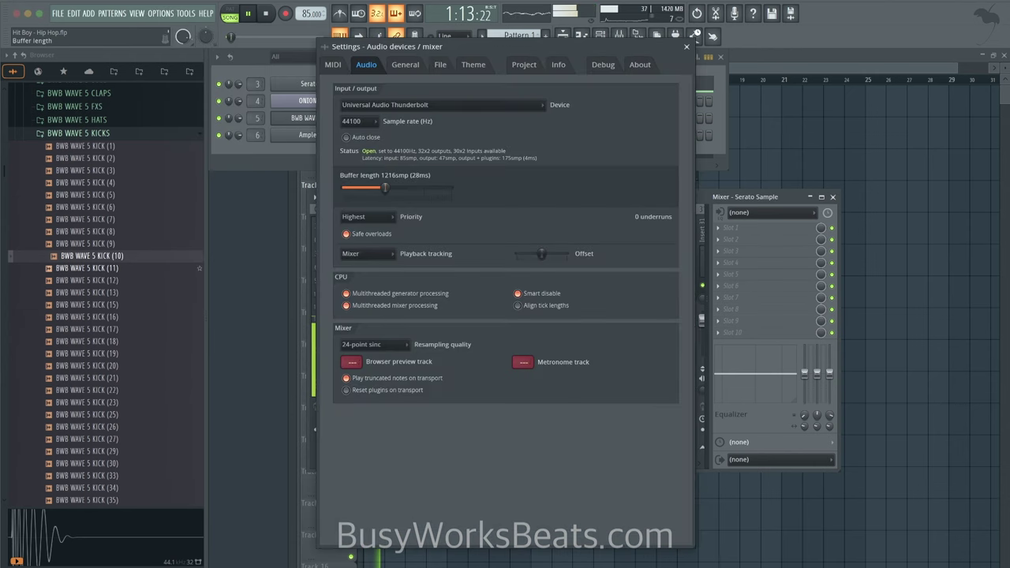
pyautogui.click(688, 48)
pyautogui.click(806, 141)
pyautogui.press('space')
pyautogui.press('space')
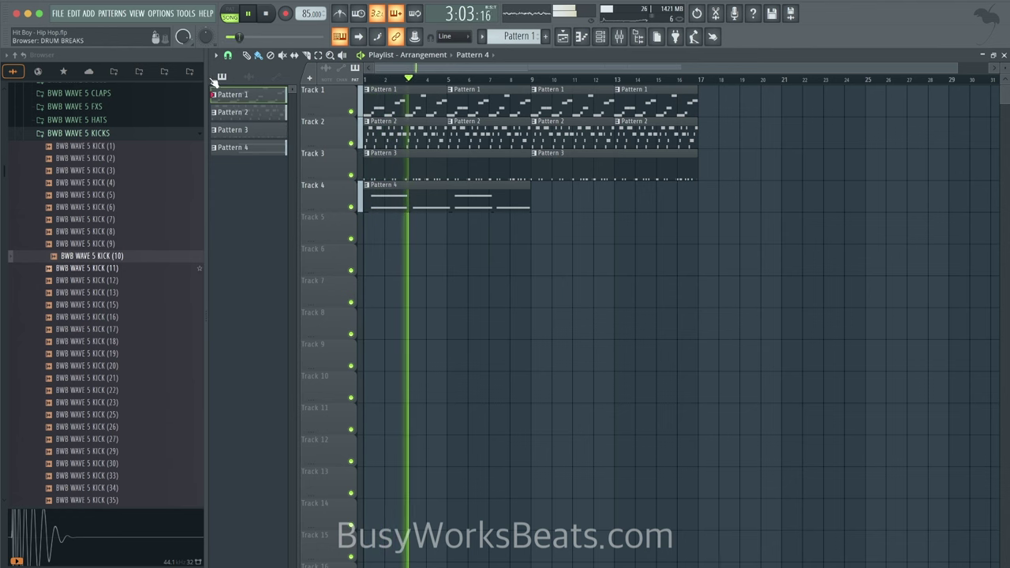
# Step: Try other detune values for the source song in Serato Sample, including -25, -50 and +41 ct, during playback, and return to the playlist
pyautogui.click(599, 36)
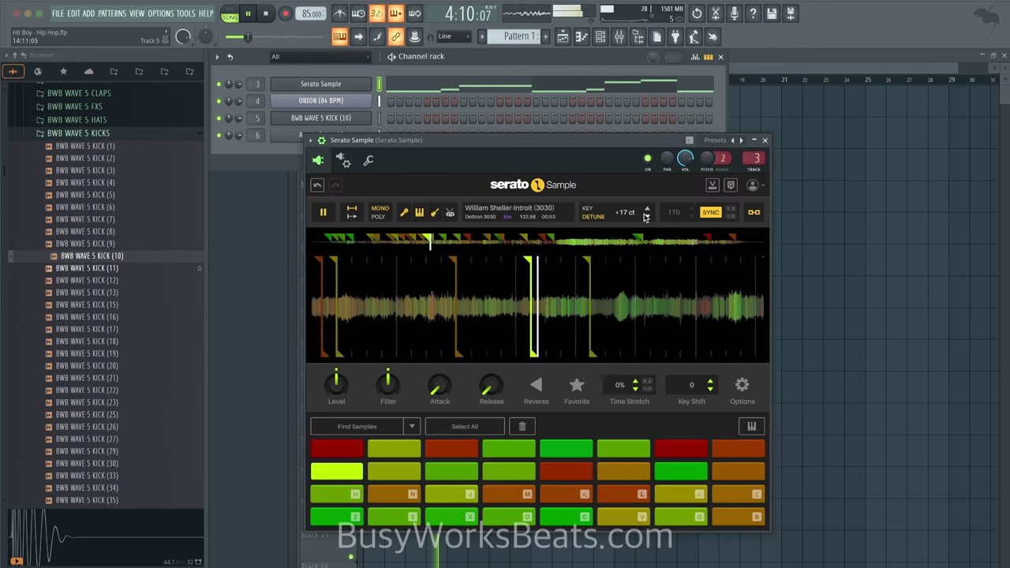
pyautogui.doubleClick(626, 212)
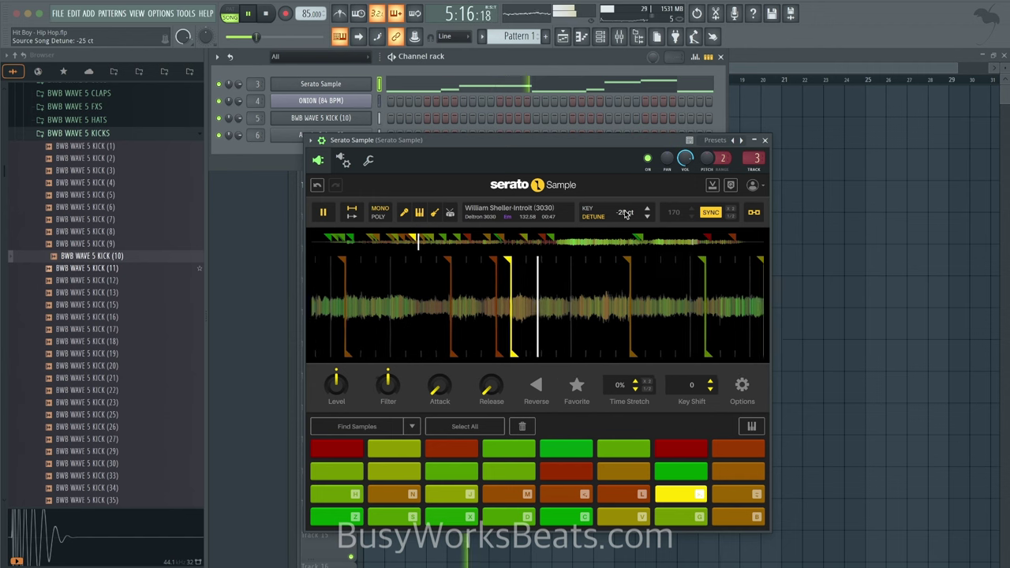
pyautogui.moveTo(625, 212); pyautogui.dragTo(625, 224)
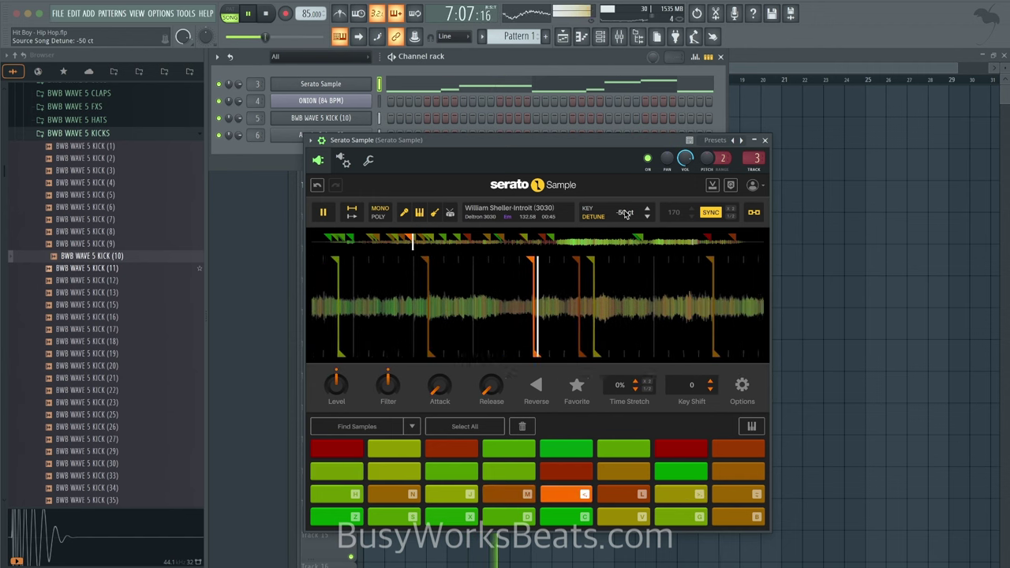
pyautogui.moveTo(625, 212); pyautogui.dragTo(625, 143)
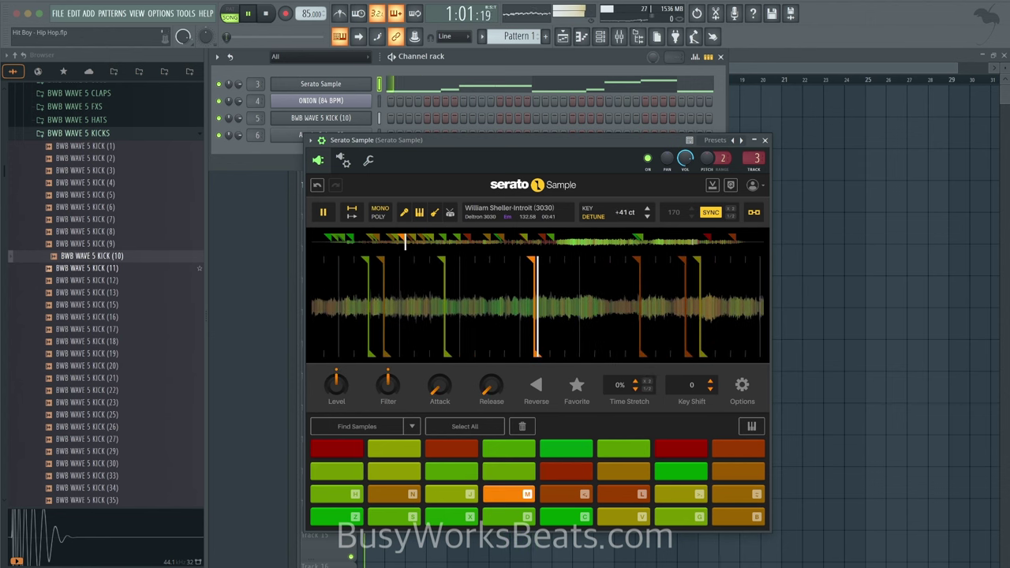
pyautogui.moveTo(625, 213); pyautogui.dragTo(625, 214)
pyautogui.press('space')
pyautogui.press('space')
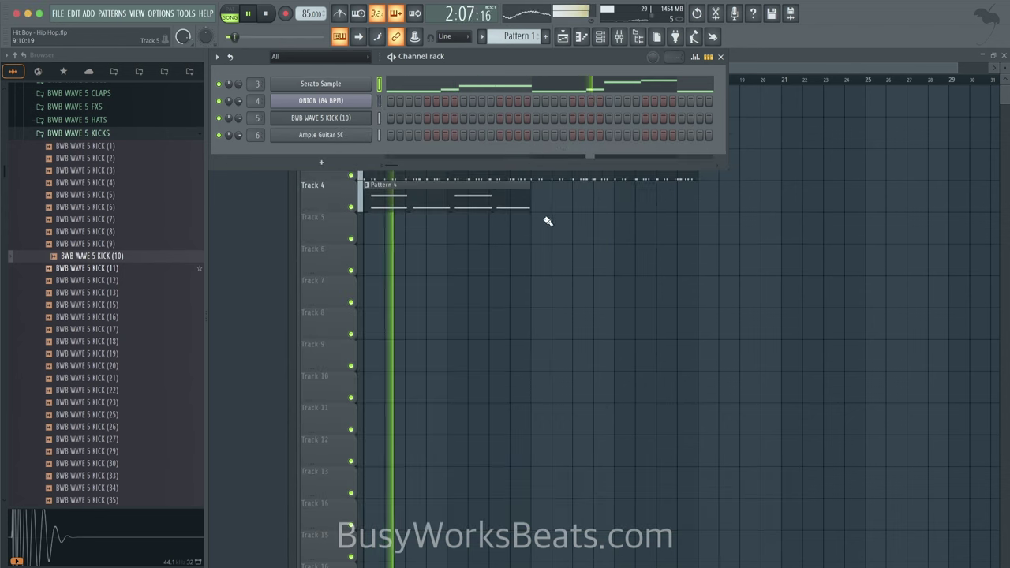
pyautogui.click(515, 218)
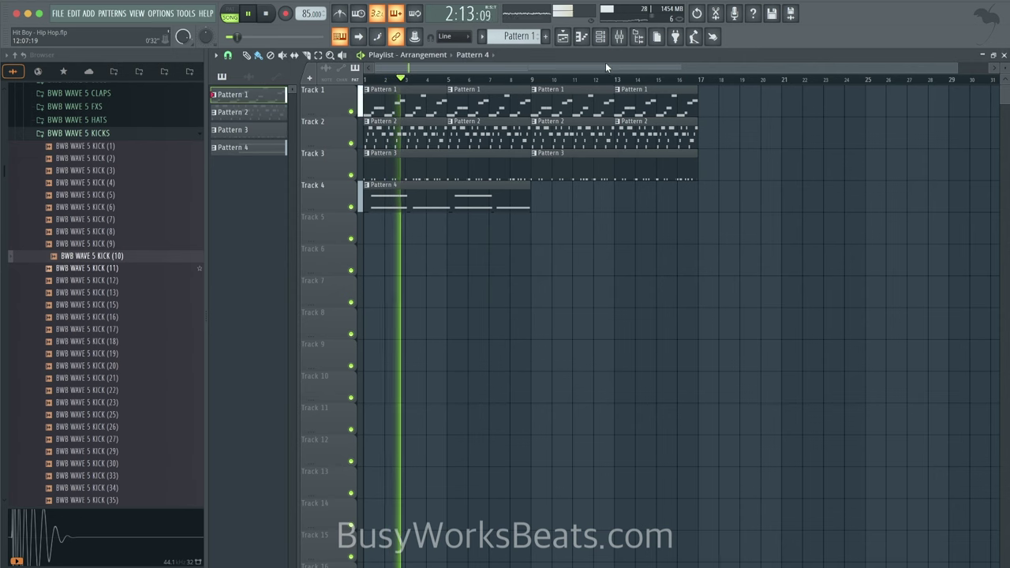
# Step: Set Ample Guitar SC's Master Tune to 445, close its settings and restart playback
pyautogui.click(601, 36)
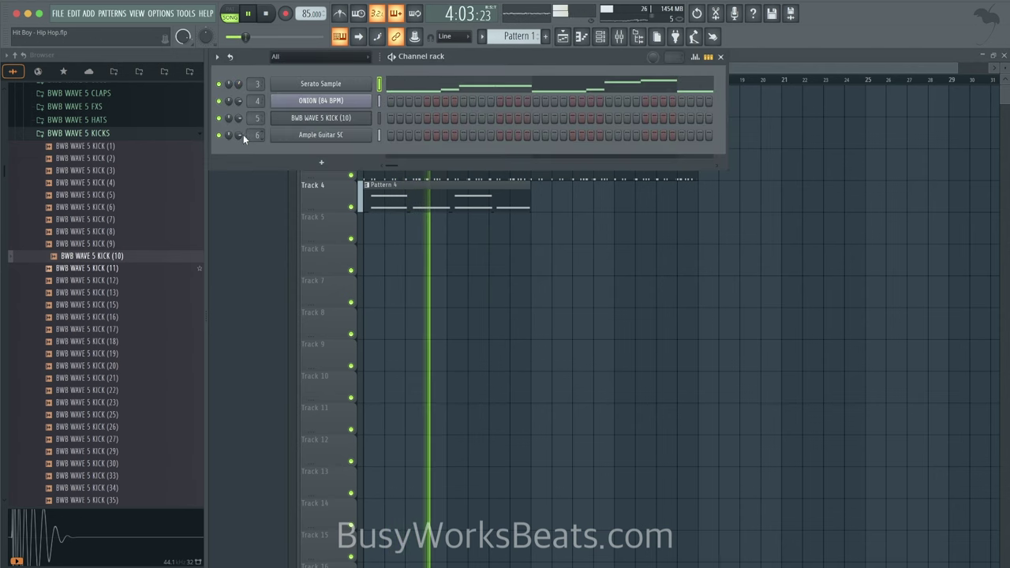
pyautogui.click(324, 136)
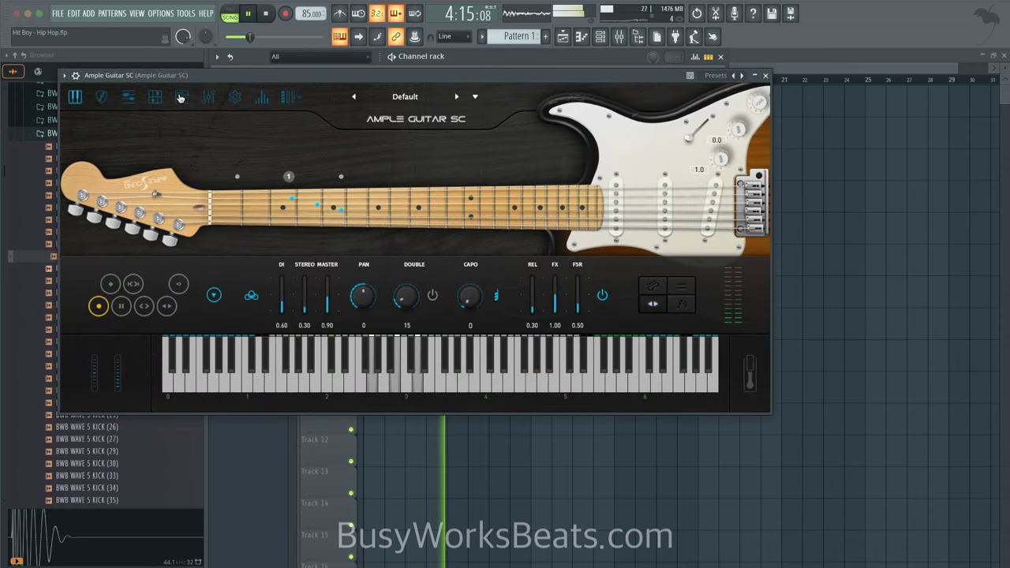
pyautogui.click(290, 98)
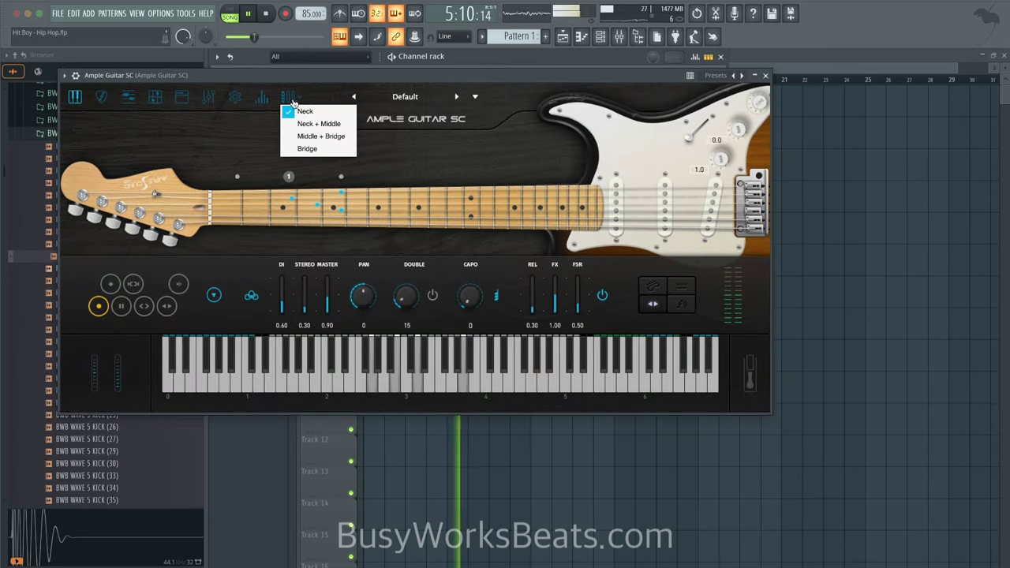
pyautogui.click(243, 99)
pyautogui.click(240, 99)
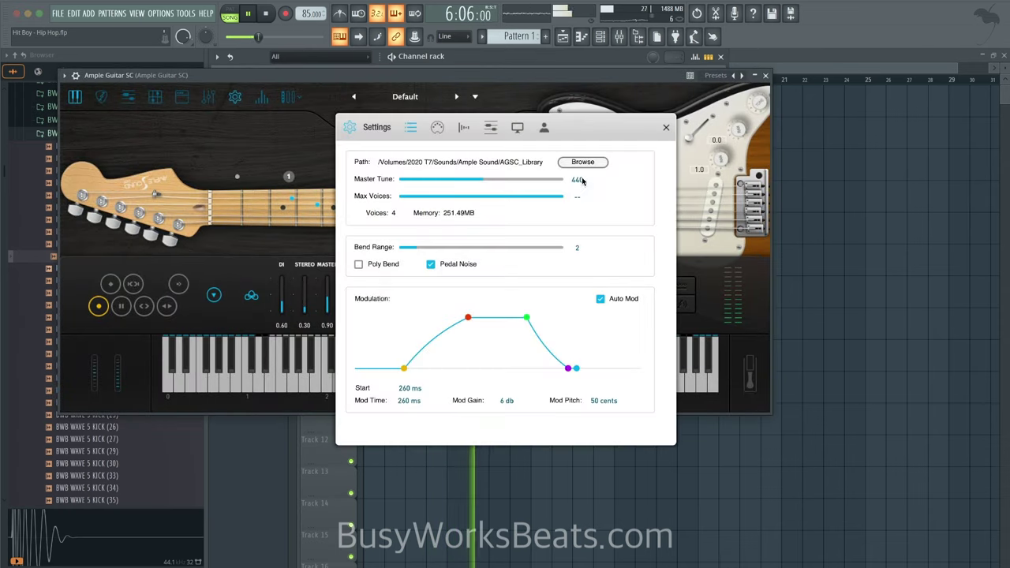
pyautogui.doubleClick(578, 180)
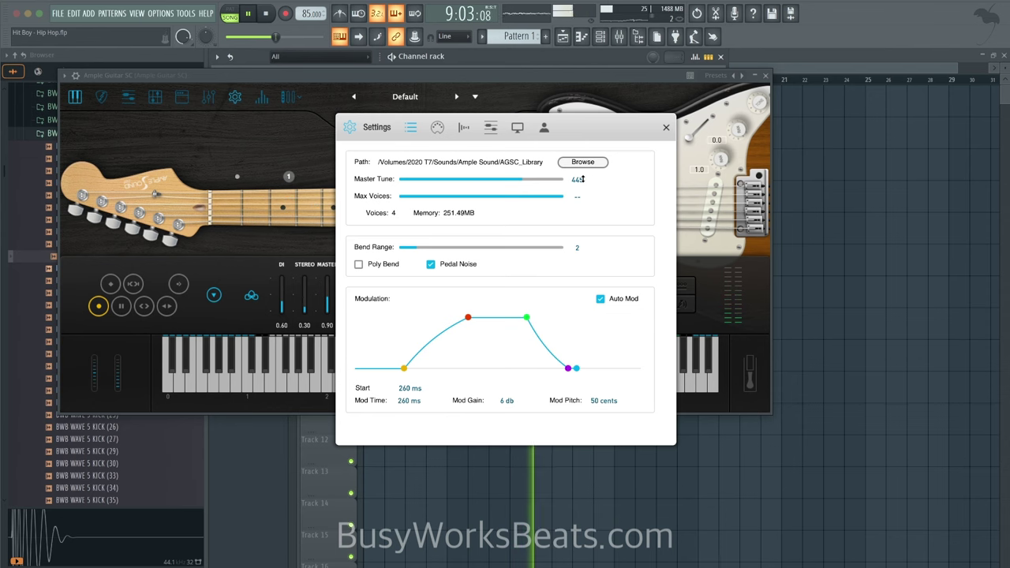
pyautogui.click(667, 126)
pyautogui.press('space')
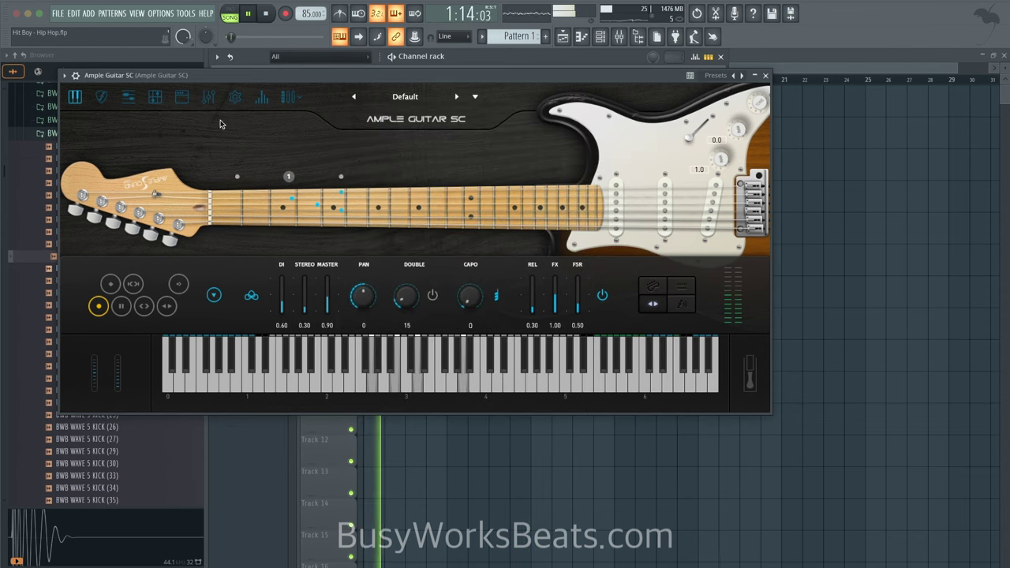
# Step: Adjust the Master and Volume knobs on Ample Guitar SC's amp while the arrangement plays
pyautogui.click(182, 98)
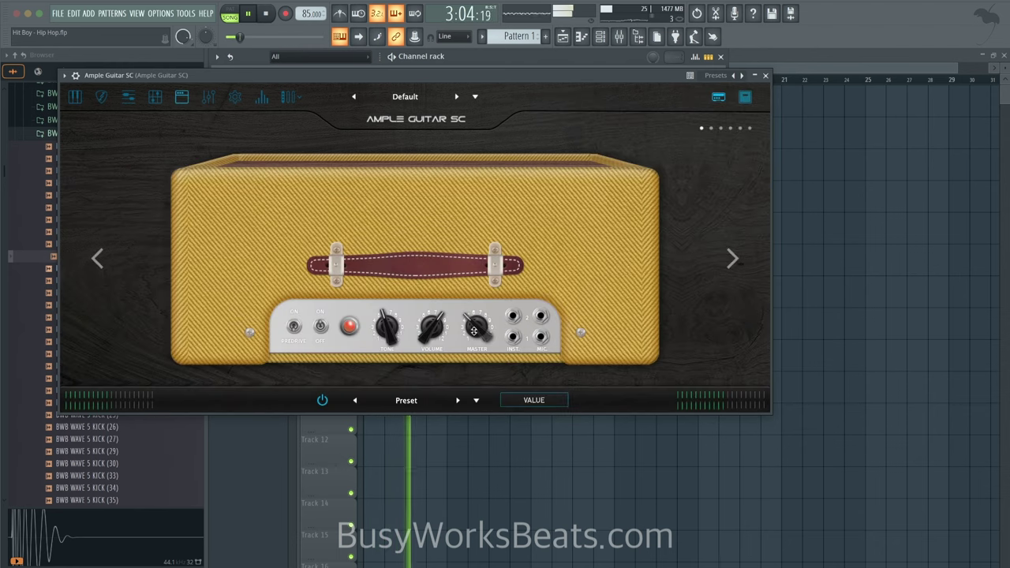
pyautogui.moveTo(474, 332)
pyautogui.mouseDown()
pyautogui.moveTo(472, 343)
pyautogui.moveTo(427, 336)
pyautogui.moveTo(427, 318)
pyautogui.moveTo(478, 332)
pyautogui.mouseUp()
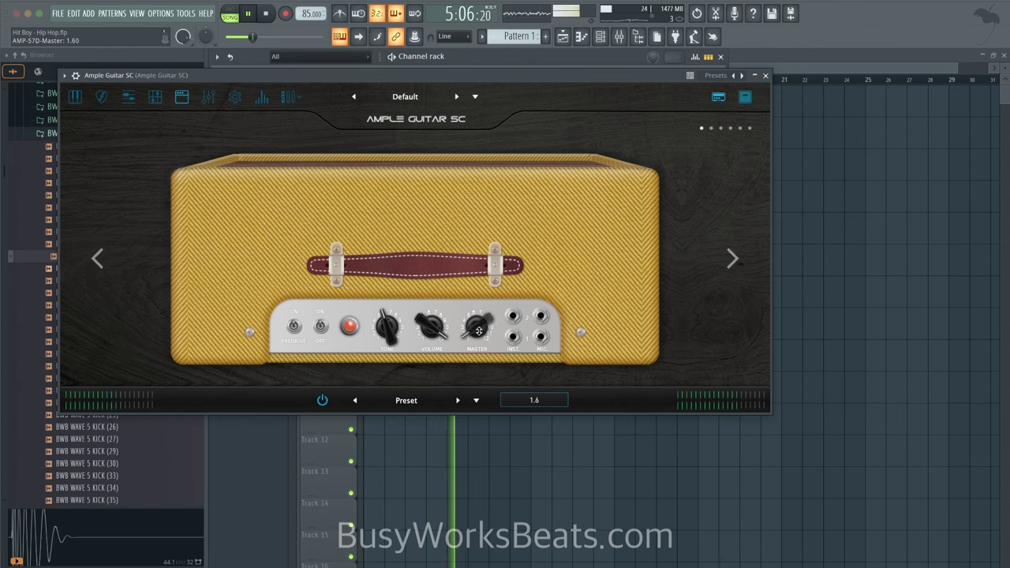
pyautogui.moveTo(430, 324); pyautogui.dragTo(429, 336)
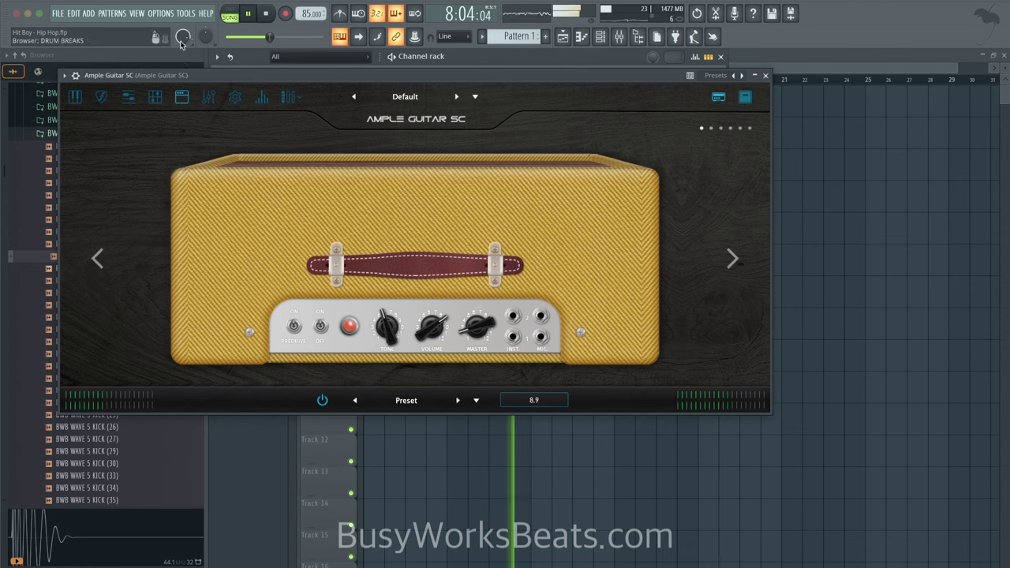
# Step: Check the buffer length in the audio settings, and close the settings, guitar plugin and channel rack windows
pyautogui.click(172, 14)
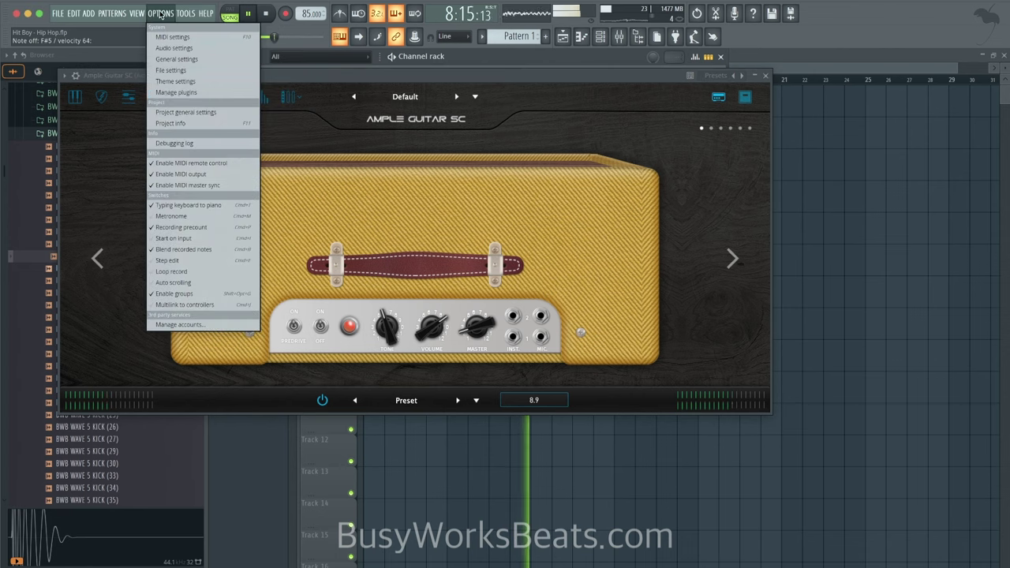
pyautogui.click(175, 48)
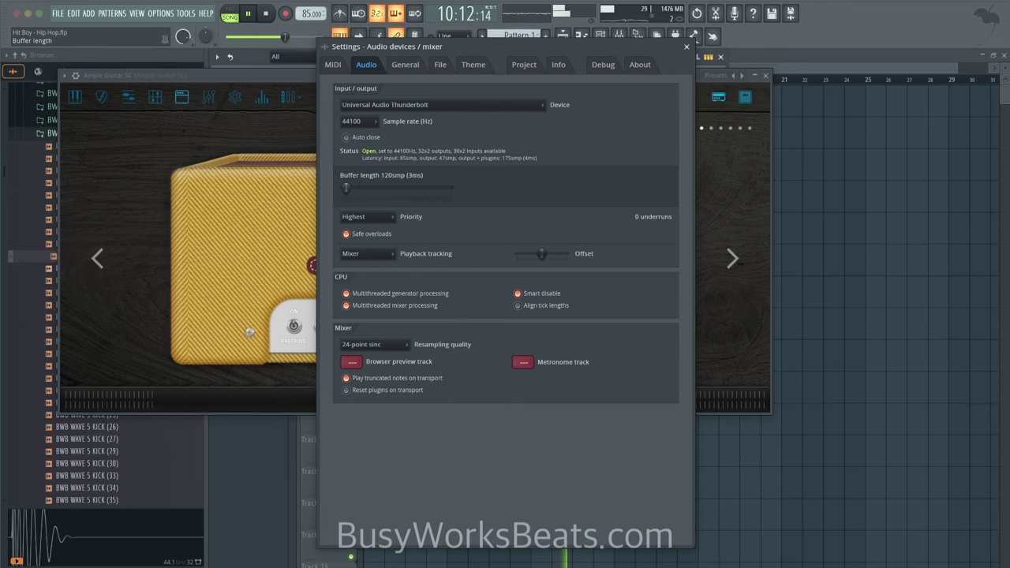
pyautogui.click(687, 47)
pyautogui.click(766, 76)
pyautogui.click(721, 57)
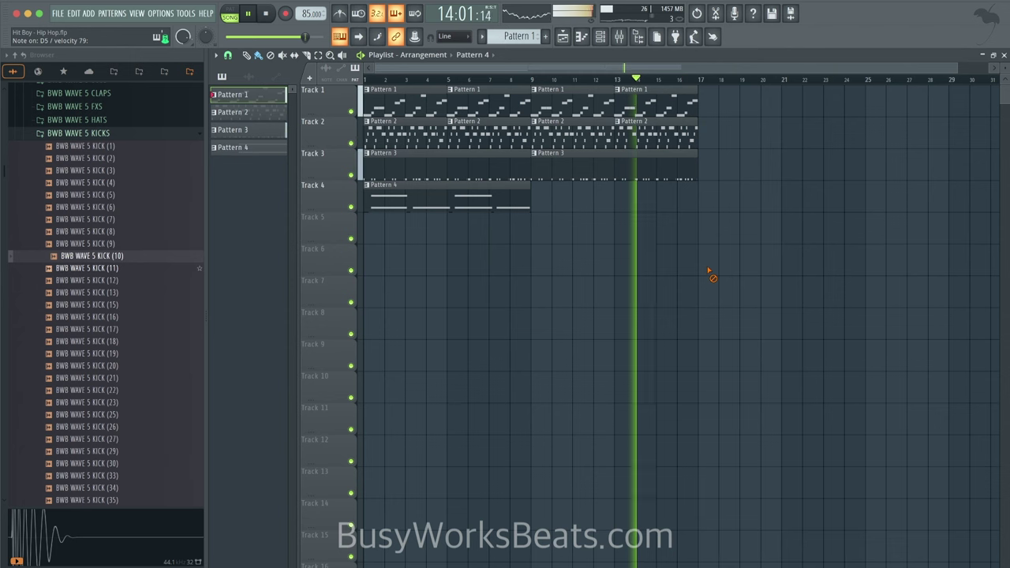
# Step: List Ample Guitar SC's parameters in the browser and find its MIDI CC entries
pyautogui.click(600, 36)
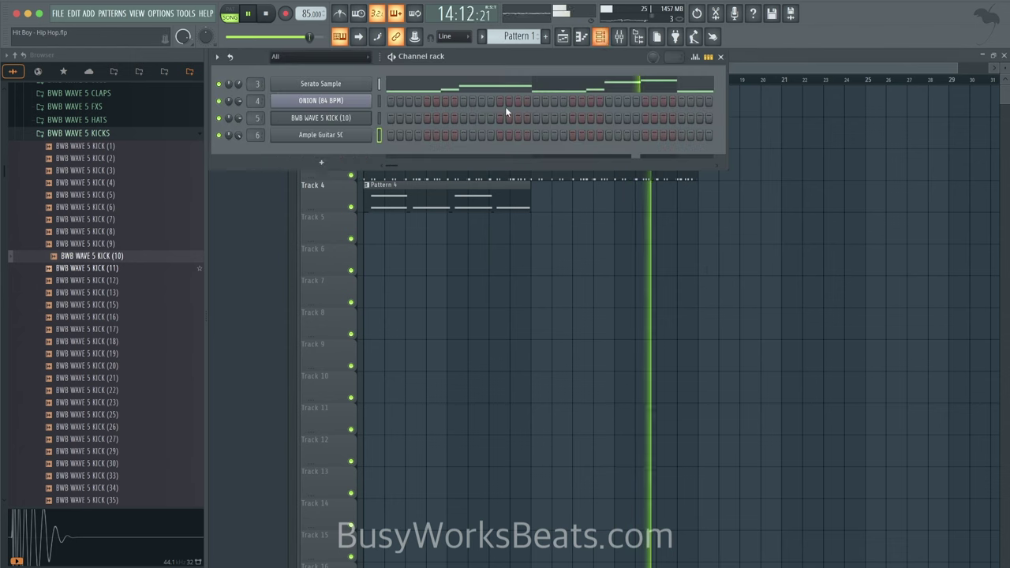
pyautogui.click(321, 135)
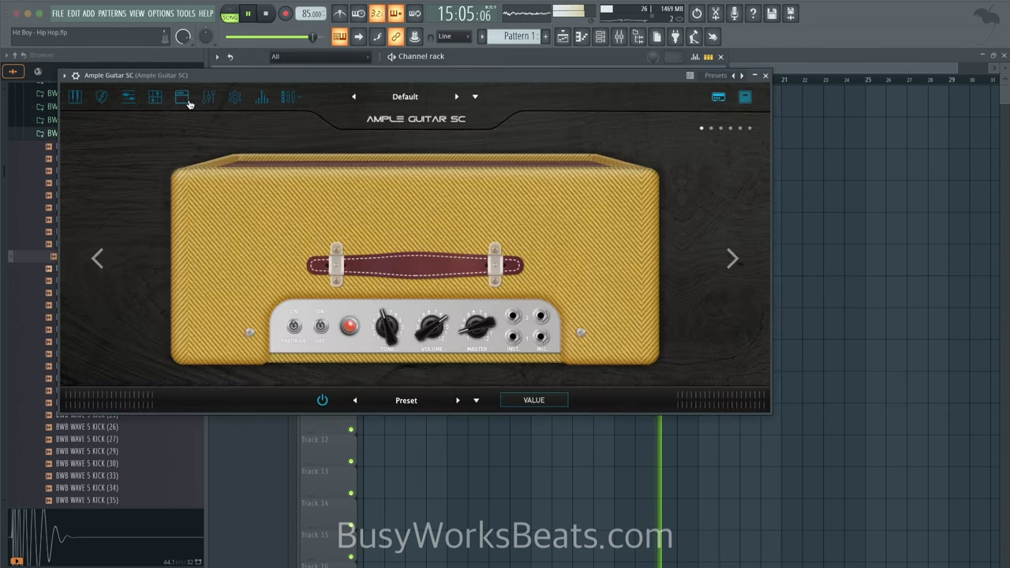
pyautogui.click(65, 76)
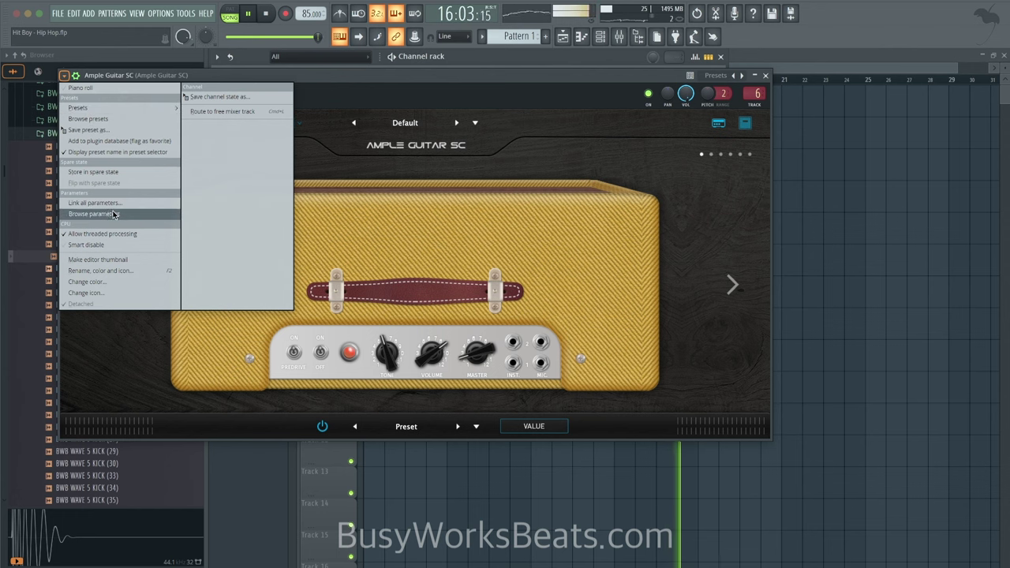
pyautogui.click(93, 214)
pyautogui.moveTo(124, 79); pyautogui.dragTo(306, 83)
pyautogui.scroll(-15, 170, 192)
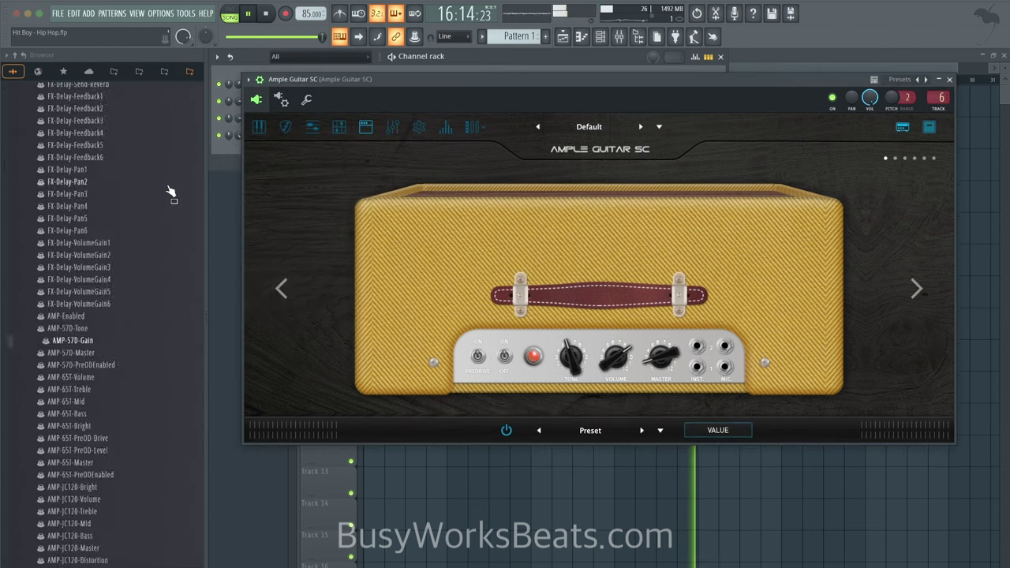
pyautogui.scroll(-4, 169, 192)
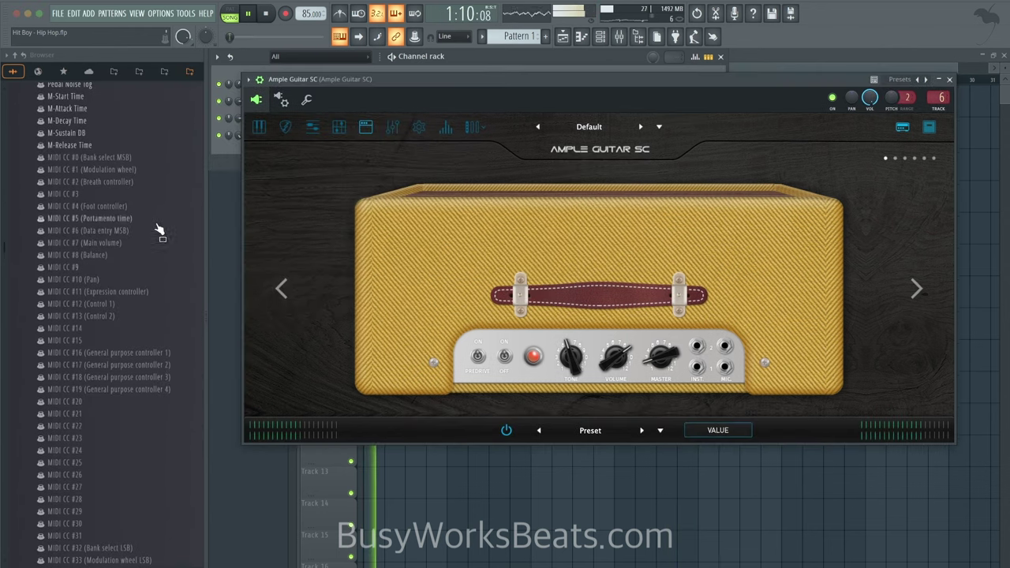
# Step: Open the controller link settings for Ample Guitar SC's MIDI CC #1 (Modulation wheel) parameter, and return to the playlist
pyautogui.rightClick(122, 169)
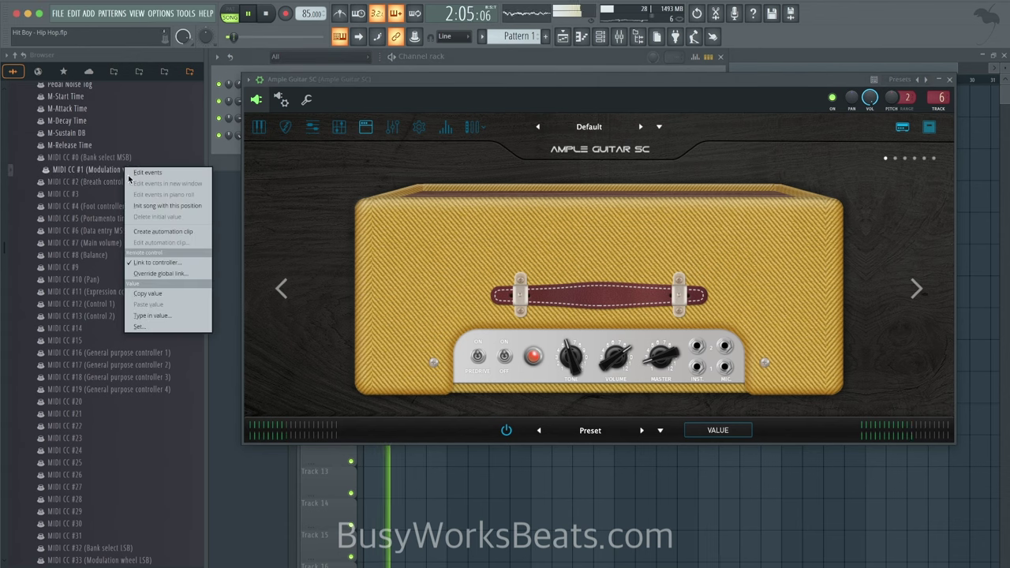
pyautogui.click(160, 265)
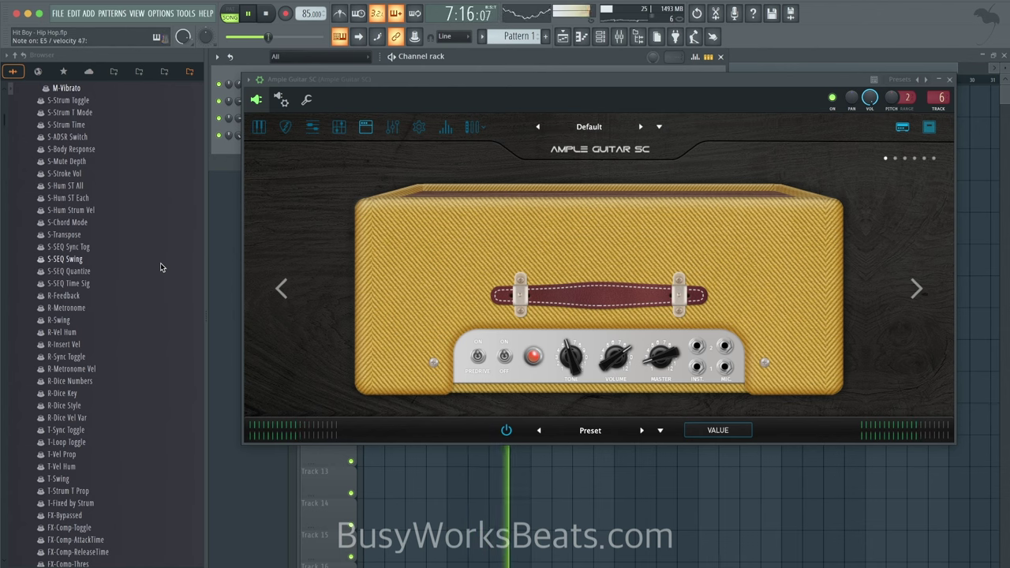
pyautogui.click(950, 84)
pyautogui.press('F6')
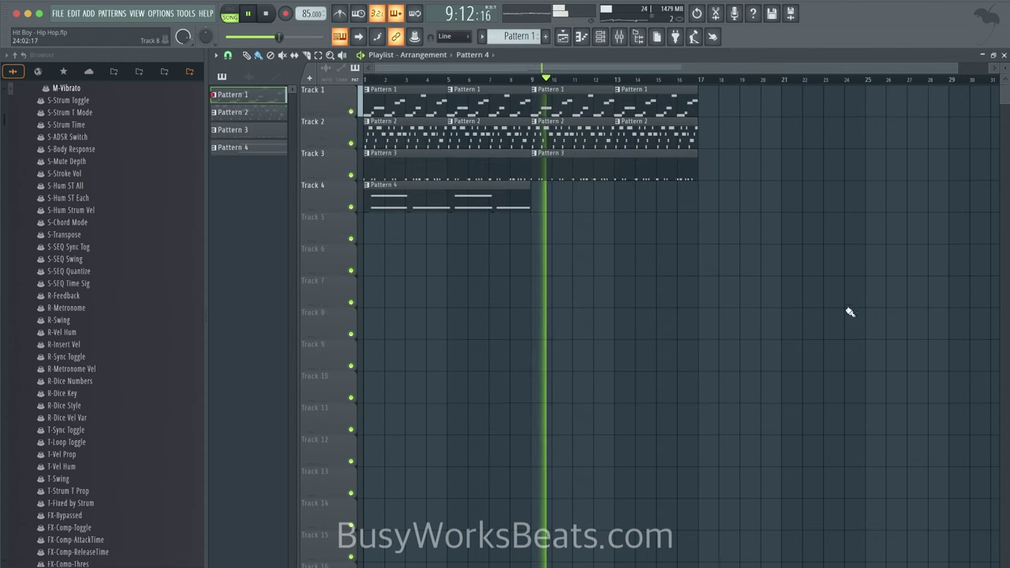
# Step: Show the channel rack and mixer, and create a new empty pattern after Pattern 4
pyautogui.click(608, 44)
pyautogui.click(619, 37)
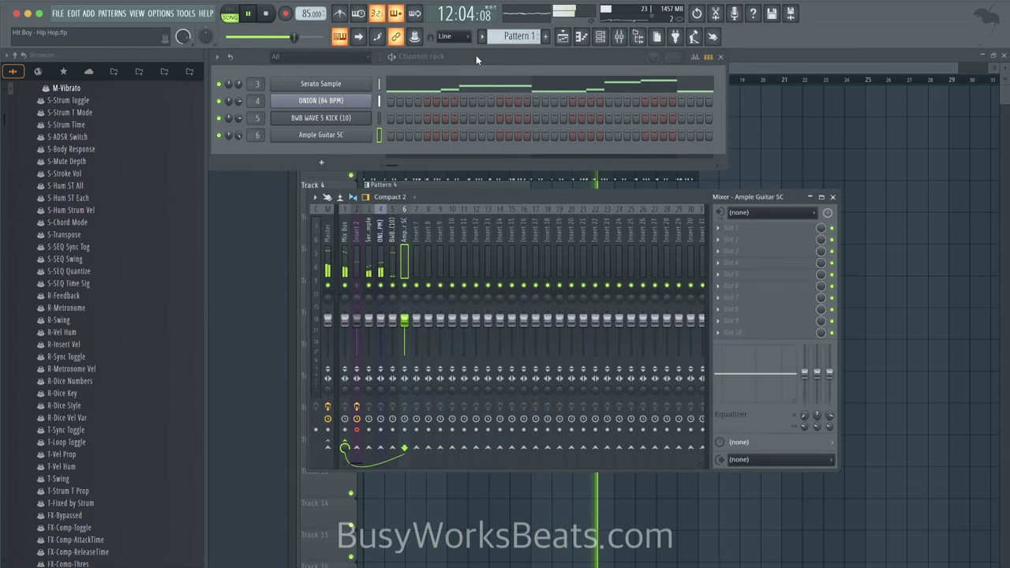
pyautogui.scroll(-3, 521, 31)
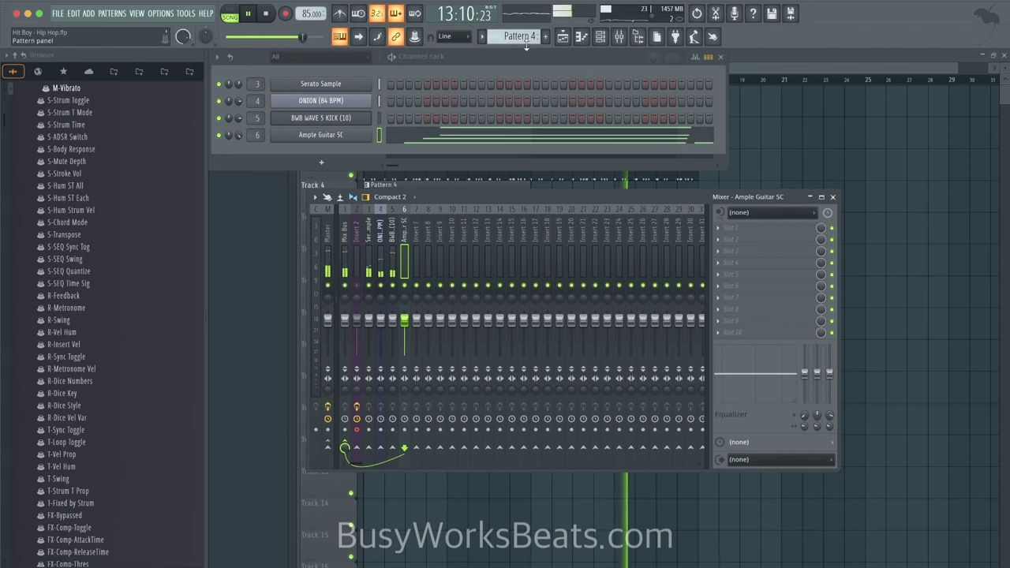
pyautogui.click(530, 40)
pyautogui.click(605, 48)
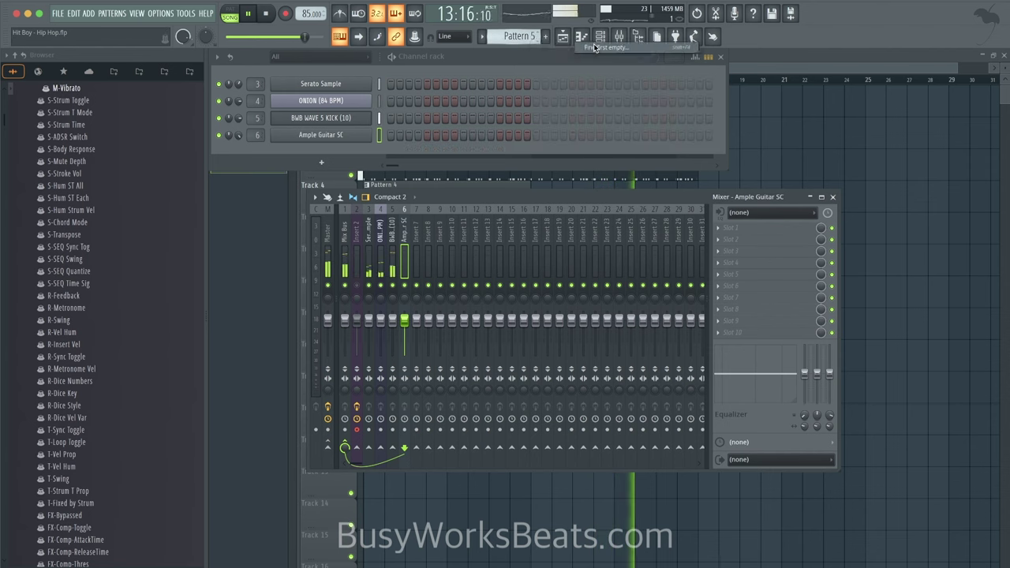
# Step: Audition the ONION (84 BPM) drum loop slices from Marker #18 down to Marker #1 in the piano roll, and return to the playlist
pyautogui.rightClick(356, 107)
pyautogui.click(377, 100)
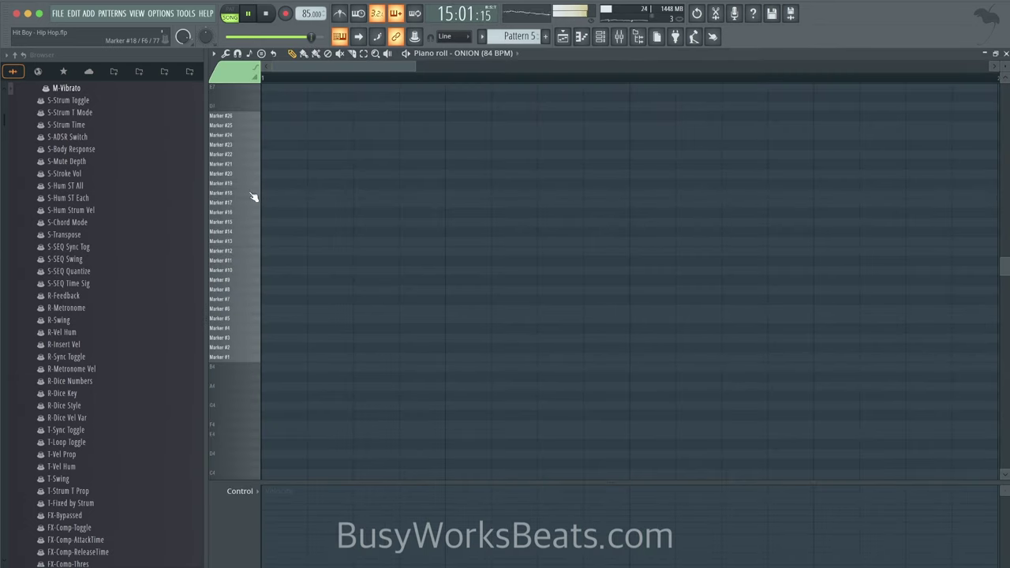
pyautogui.moveTo(253, 198)
pyautogui.mouseDown()
pyautogui.moveTo(252, 161)
pyautogui.moveTo(252, 272)
pyautogui.mouseUp()
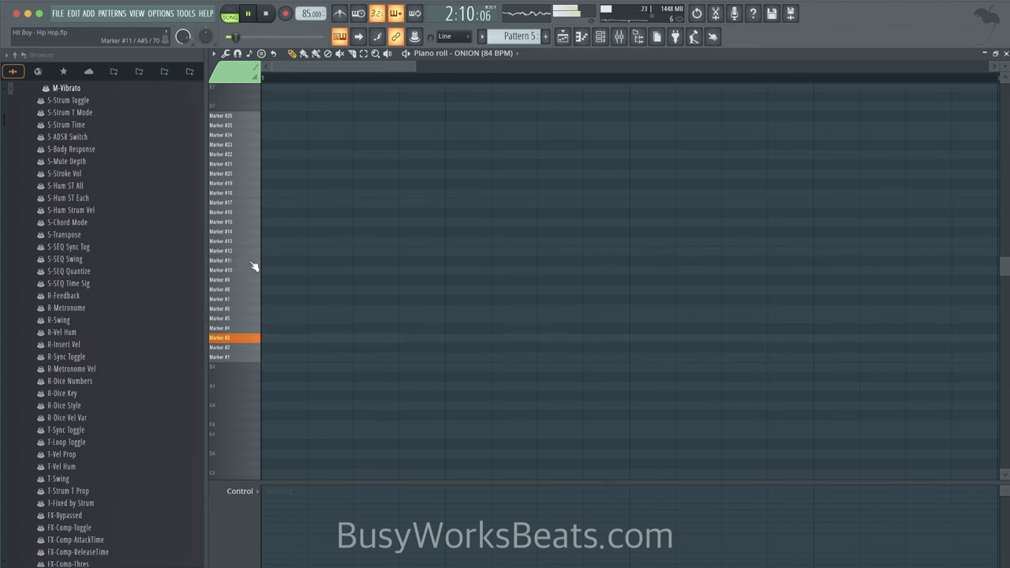
pyautogui.moveTo(253, 264); pyautogui.dragTo(249, 358)
pyautogui.click(563, 38)
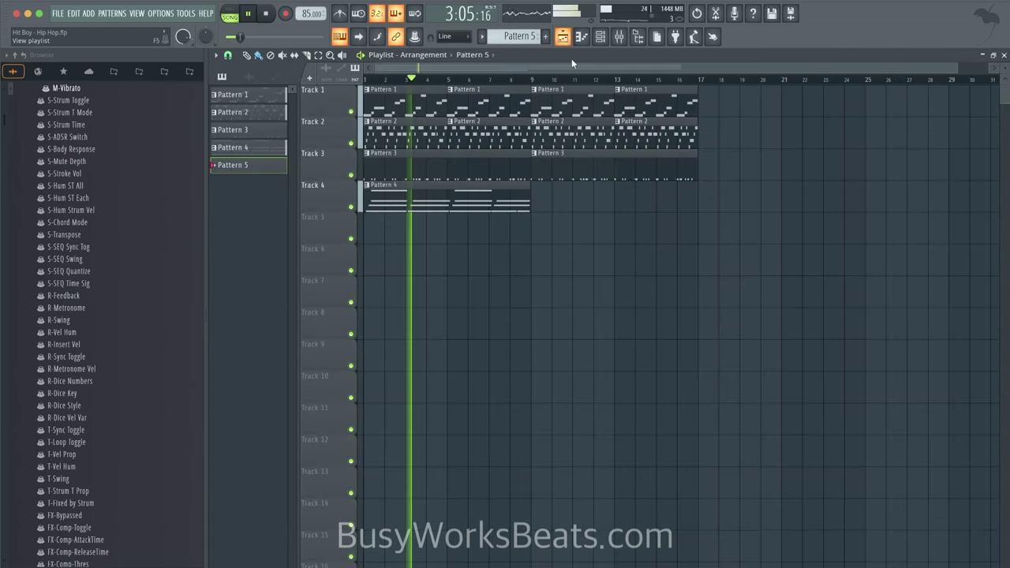
# Step: Load ValhallaVintageVerb in the first effect slot of the Ample Guitar SC mixer track
pyautogui.press('F6')
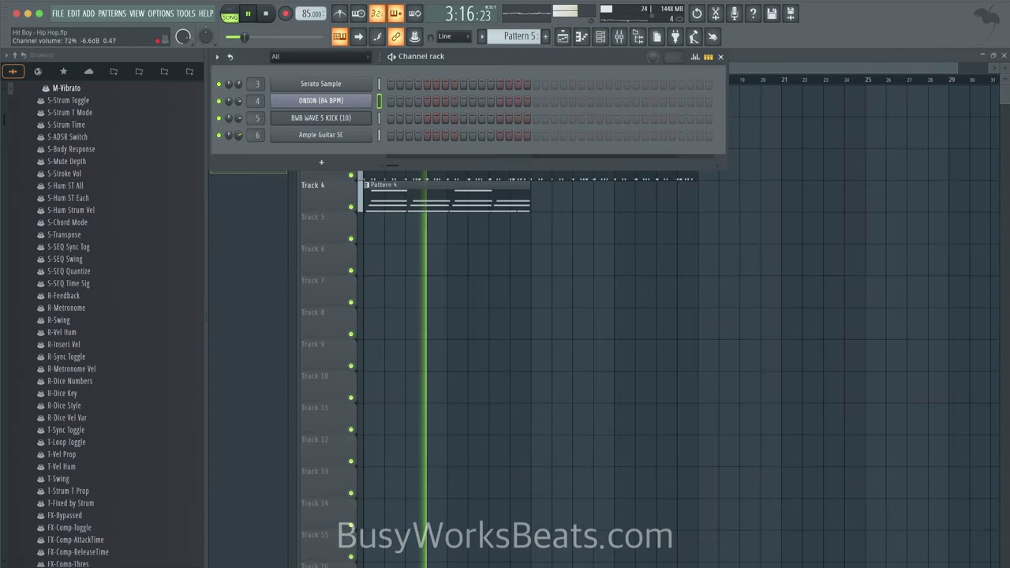
pyautogui.click(379, 136)
pyautogui.press('F9')
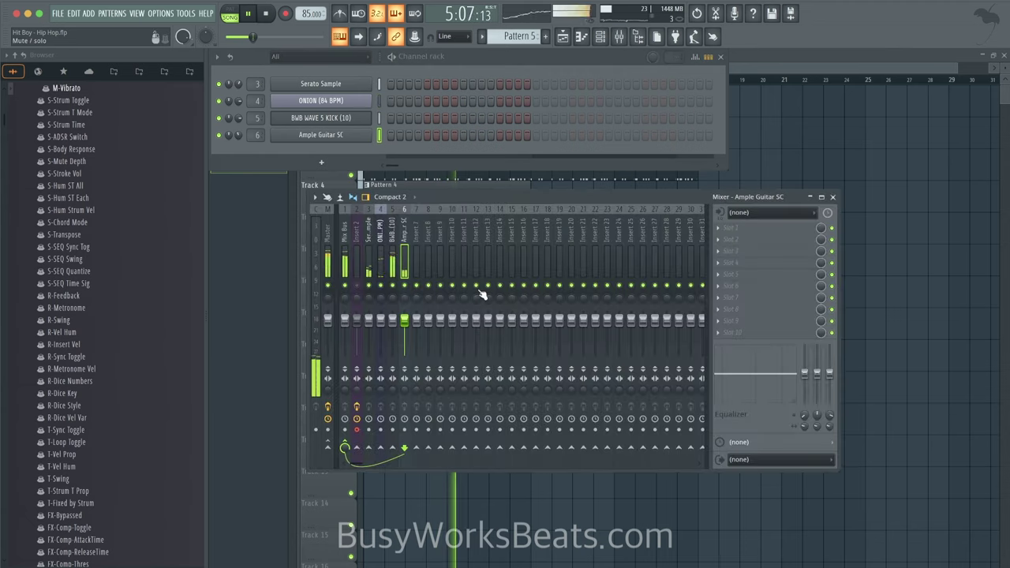
pyautogui.click(746, 227)
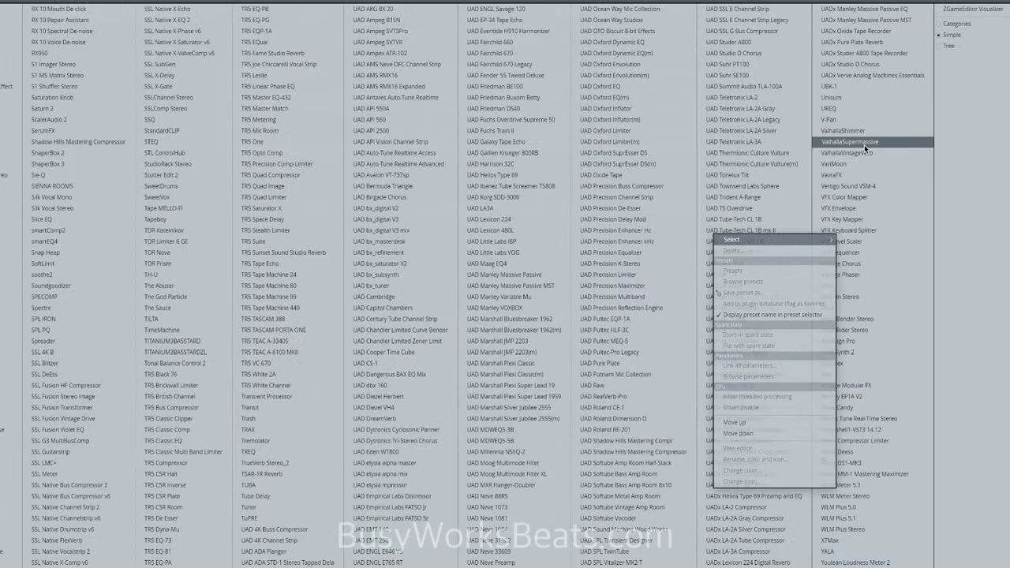
pyautogui.click(872, 152)
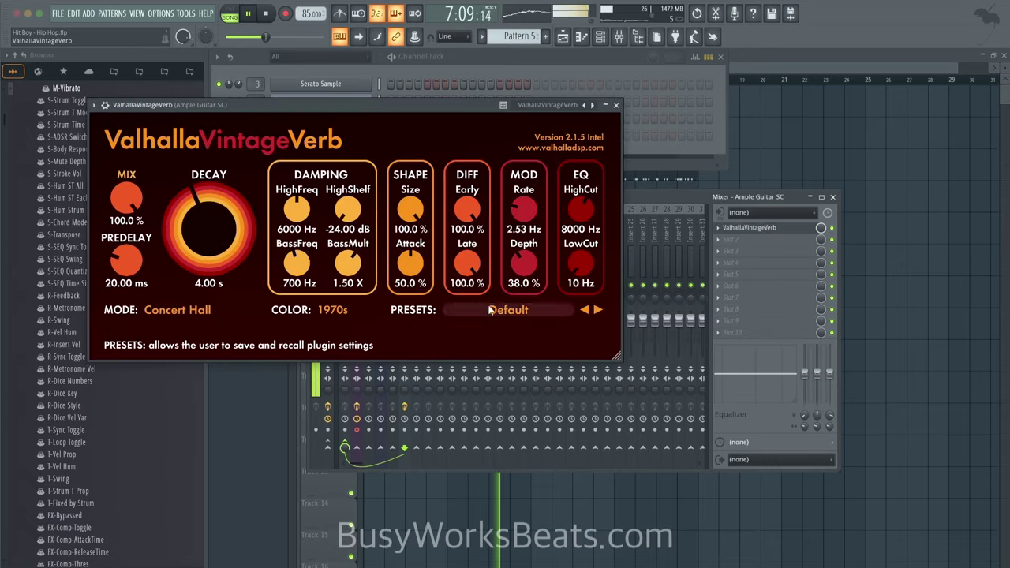
# Step: Set the reverb's color mode to NOW, predelay to 0.00 ms and mix to 58.3 %, and return to the playlist
pyautogui.click(353, 308)
pyautogui.click(336, 350)
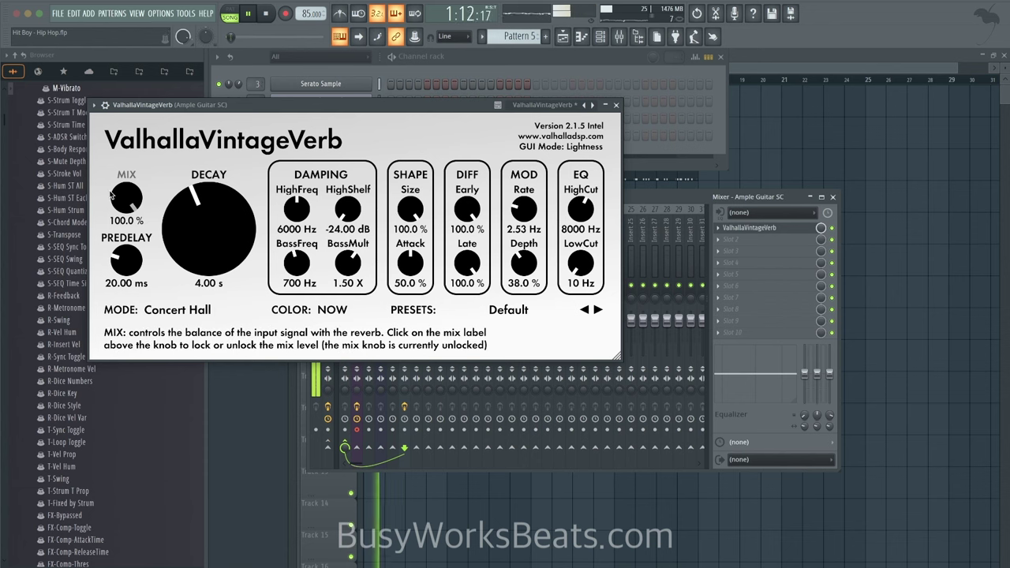
pyautogui.moveTo(117, 199); pyautogui.dragTo(140, 308)
pyautogui.moveTo(128, 199); pyautogui.dragTo(131, 221)
pyautogui.click(131, 221)
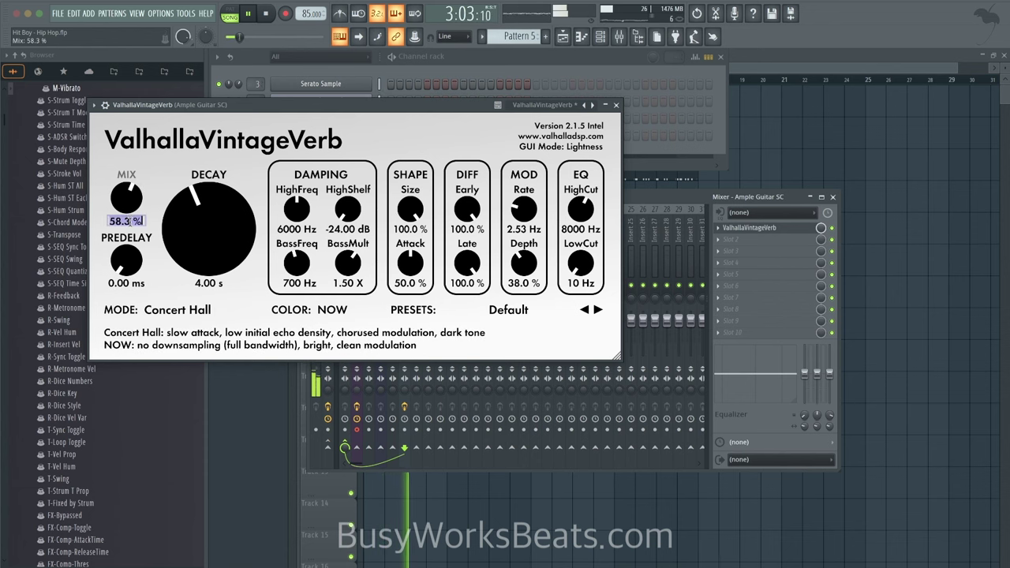
pyautogui.click(129, 205)
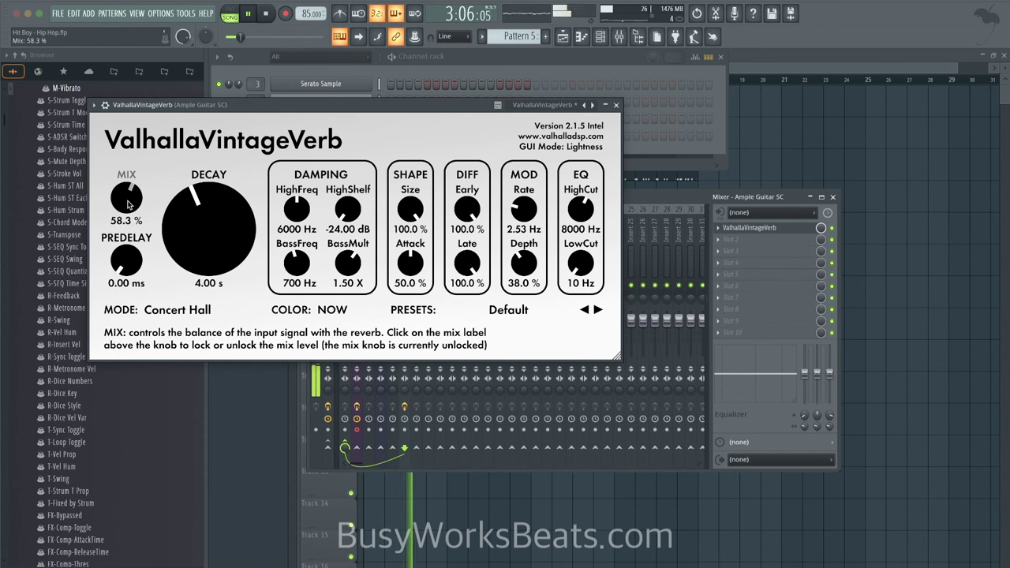
pyautogui.click(616, 105)
pyautogui.rightClick(842, 146)
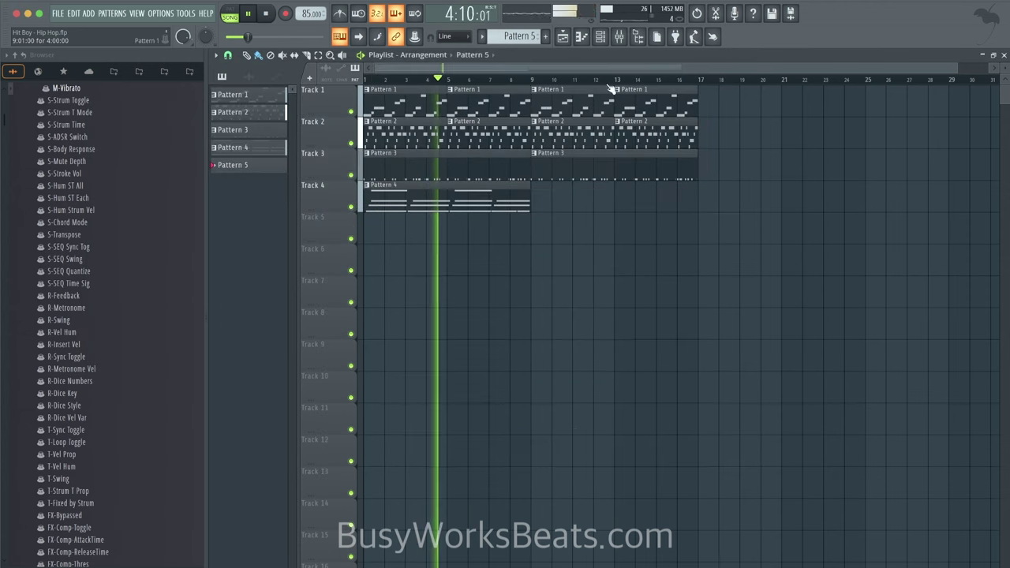
# Step: Compare the beat with and without the ONION (84 BPM) channel, and collapse the browser folders
pyautogui.press('F6')
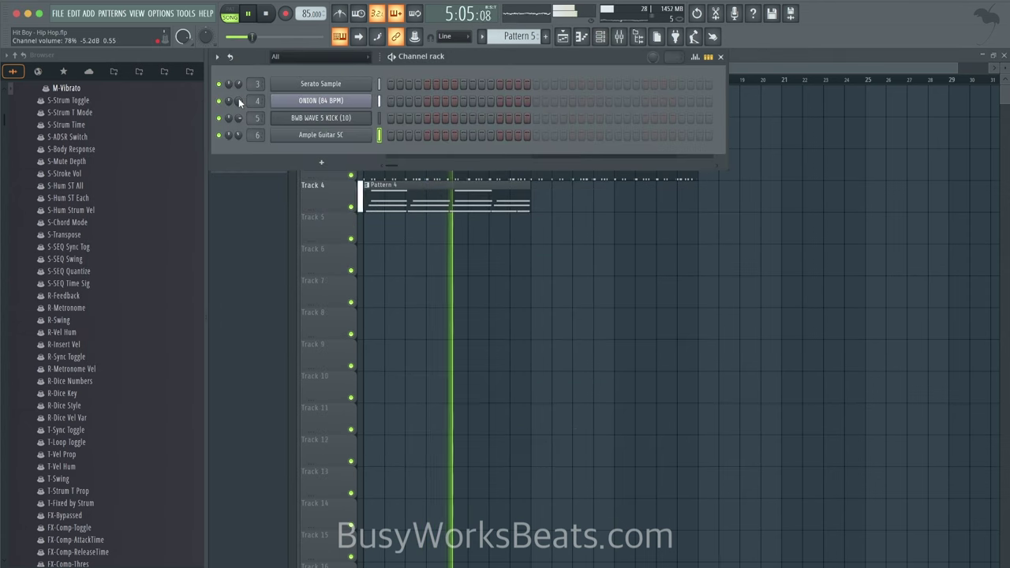
pyautogui.click(218, 101)
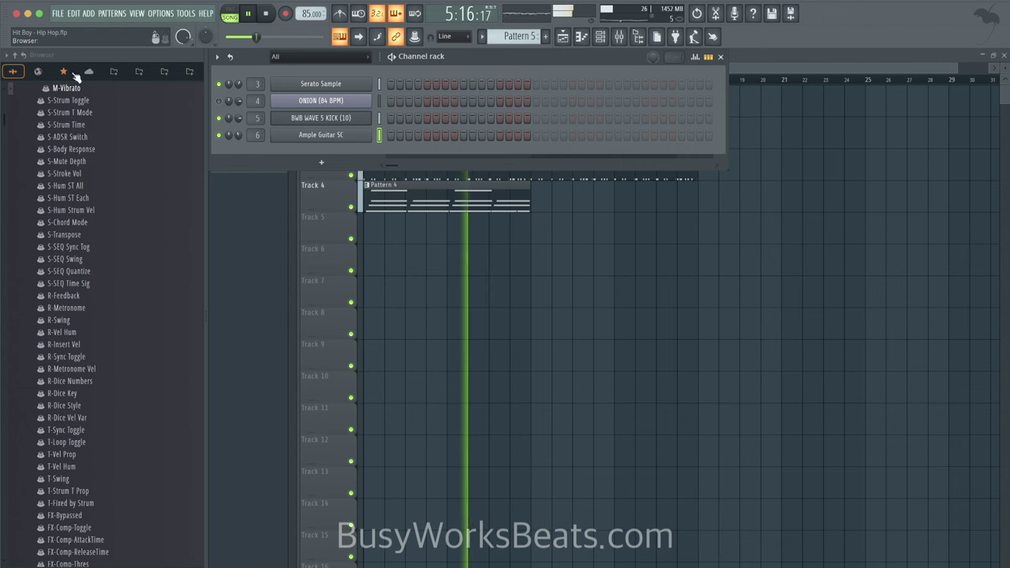
pyautogui.click(16, 56)
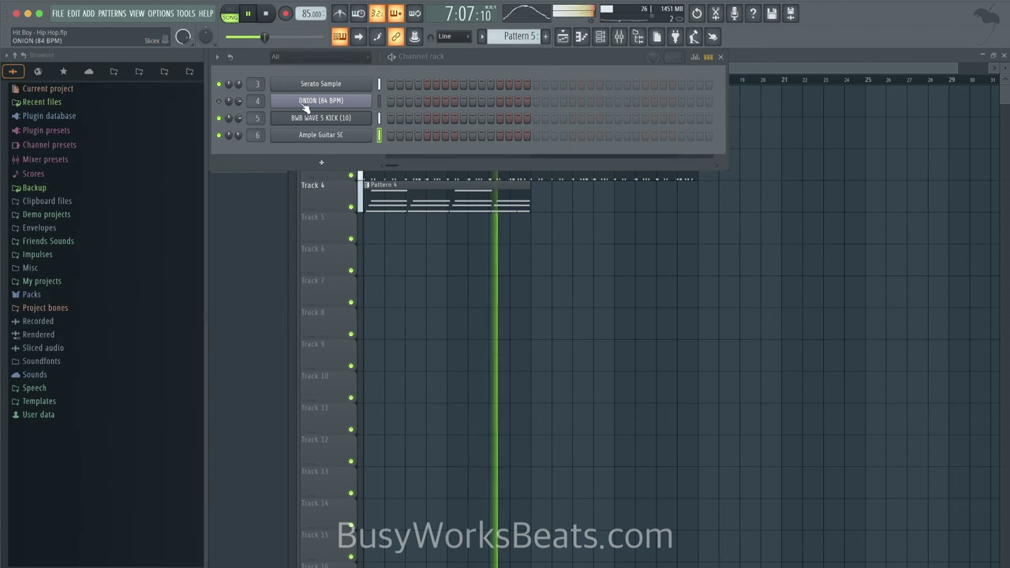
pyautogui.click(219, 101)
pyautogui.click(425, 264)
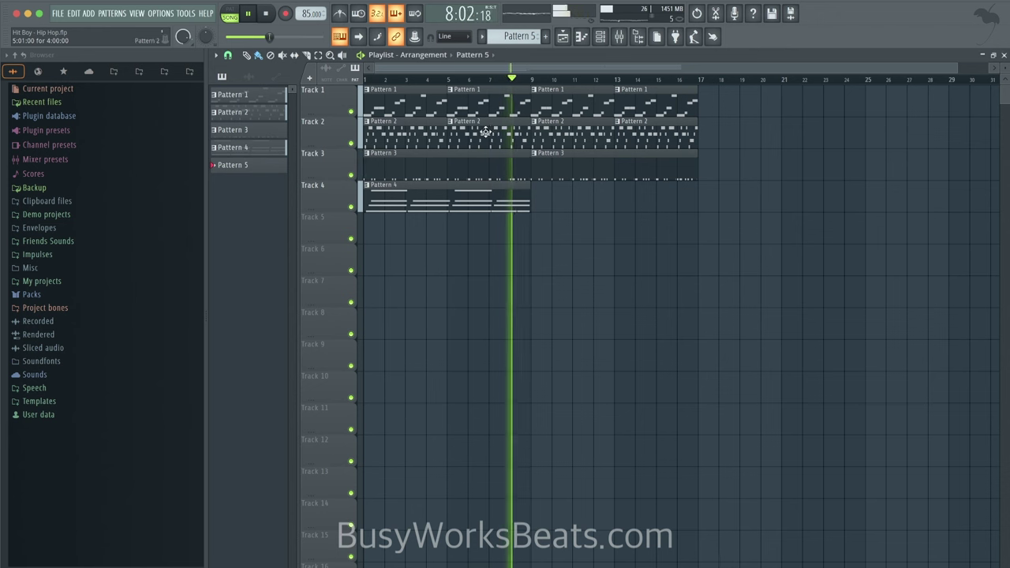
# Step: Clone the ONION (84 BPM) channel in the channel rack and close the clone's Slicex window
pyautogui.click(602, 40)
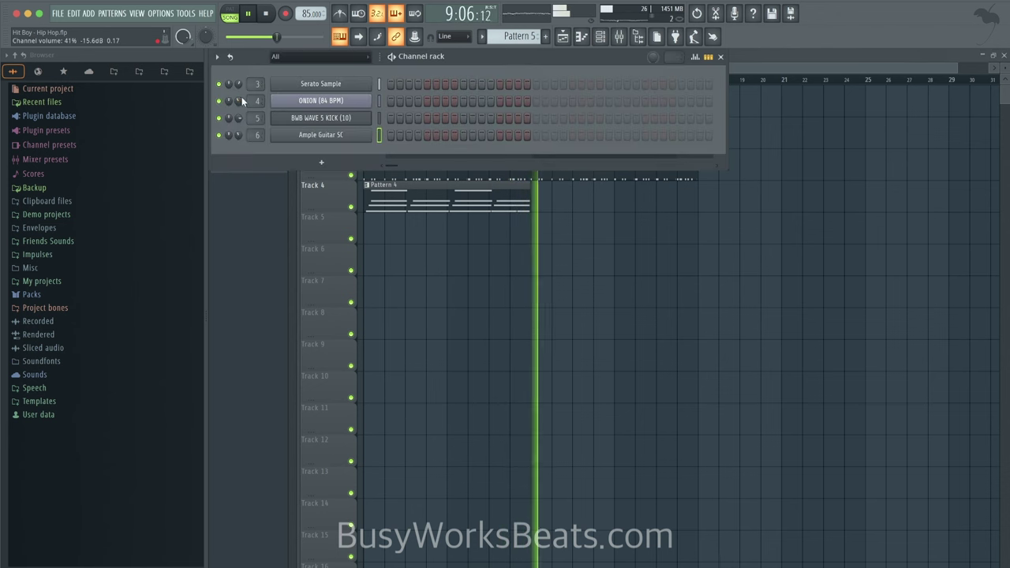
pyautogui.rightClick(286, 101)
pyautogui.click(418, 212)
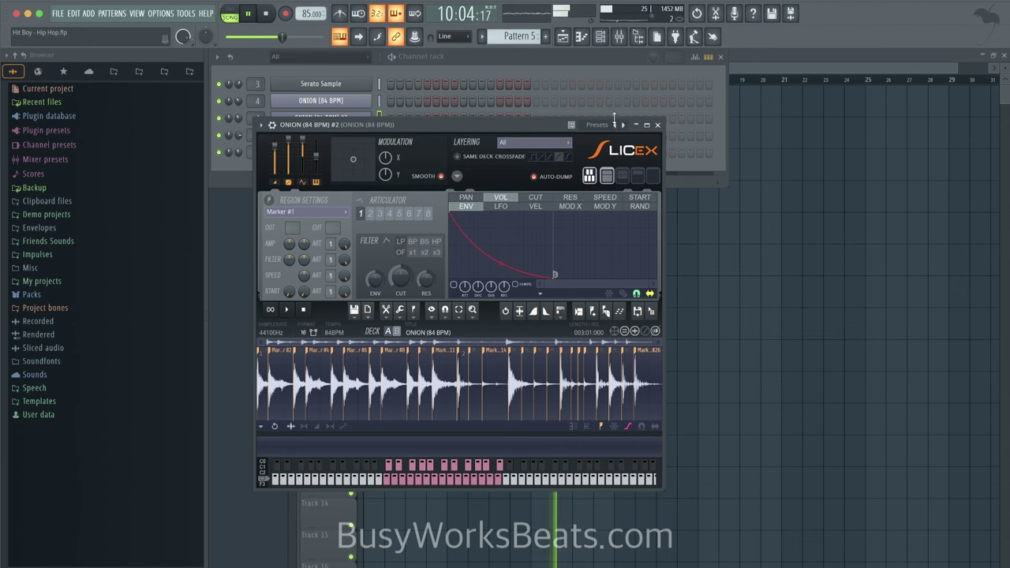
pyautogui.click(656, 124)
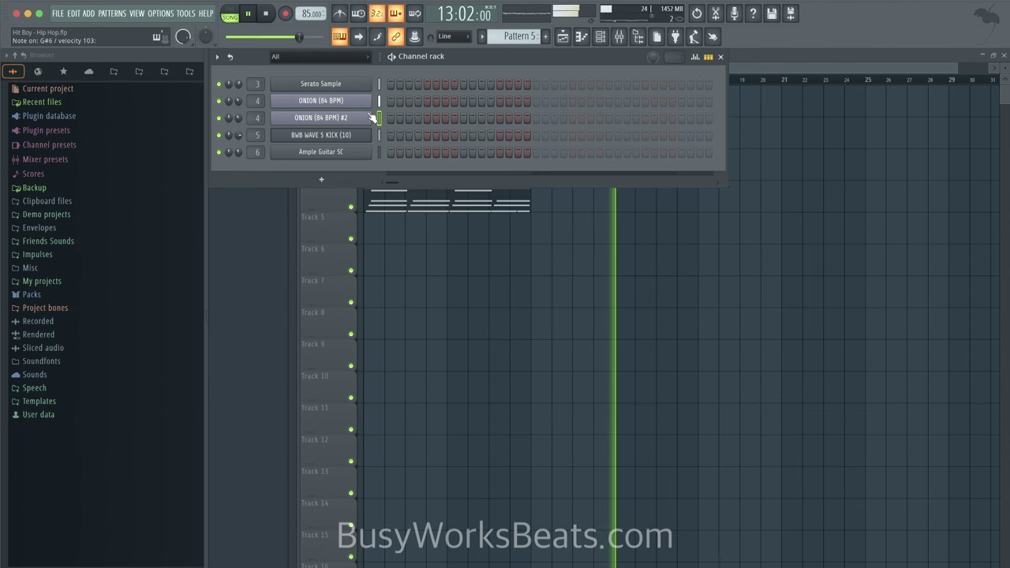
# Step: Stop playback and start recording notes and automation for the cloned ONION channel into Pattern 5
pyautogui.click(267, 14)
pyautogui.click(286, 15)
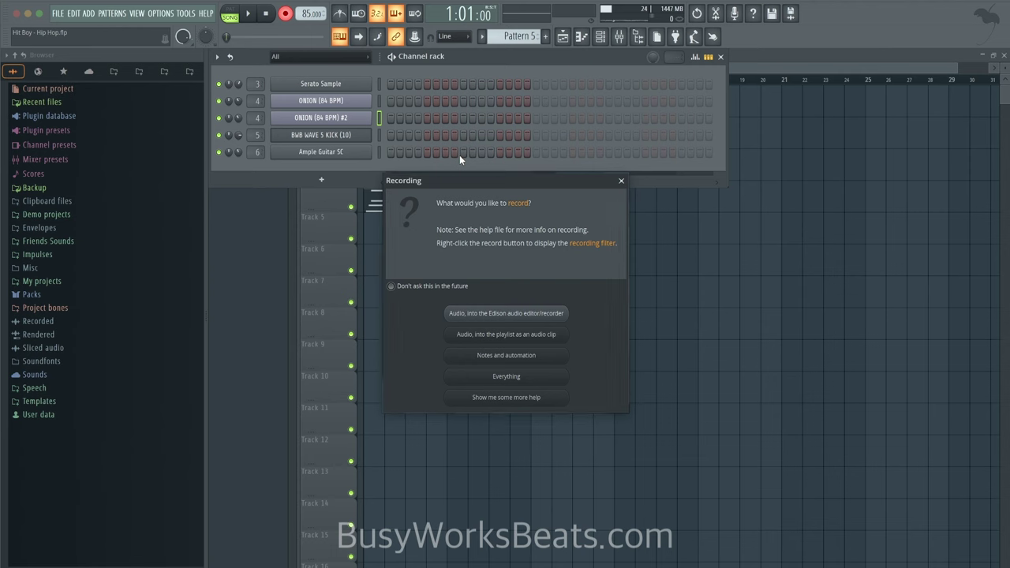
pyautogui.click(509, 355)
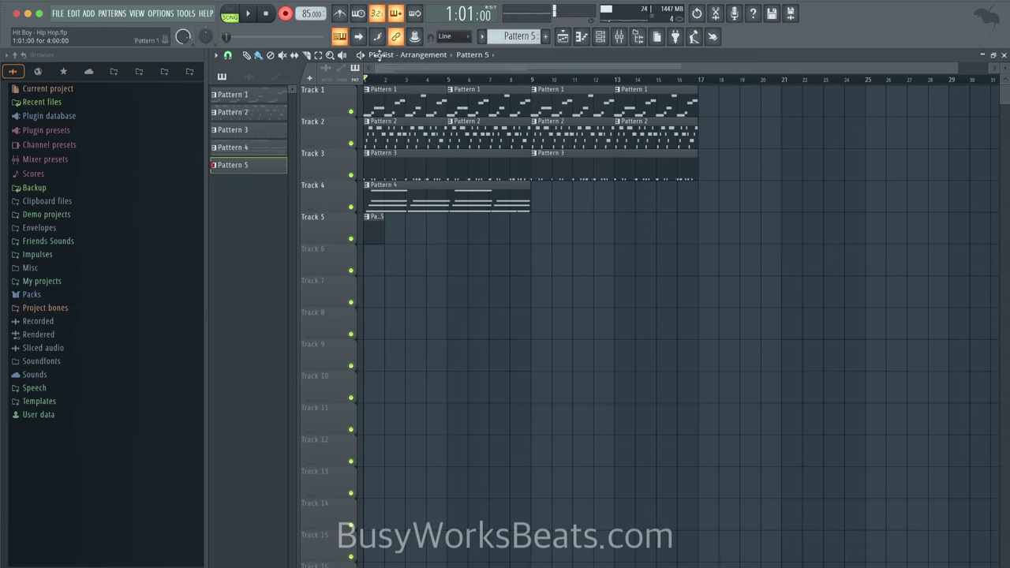
# Step: Extend the Pattern 5 clip on Track 5 to four bars and review its recorded Marker #21 notes in the piano roll
pyautogui.press('space')
pyautogui.moveTo(383, 229); pyautogui.dragTo(446, 231)
pyautogui.doubleClick(424, 225)
pyautogui.scroll(-5, 765, 171)
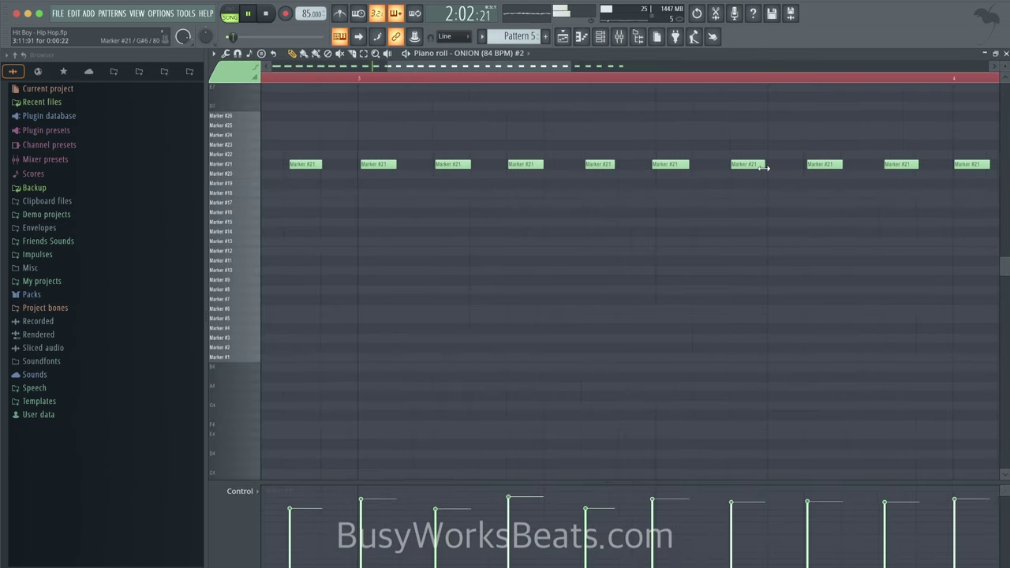
pyautogui.click(563, 36)
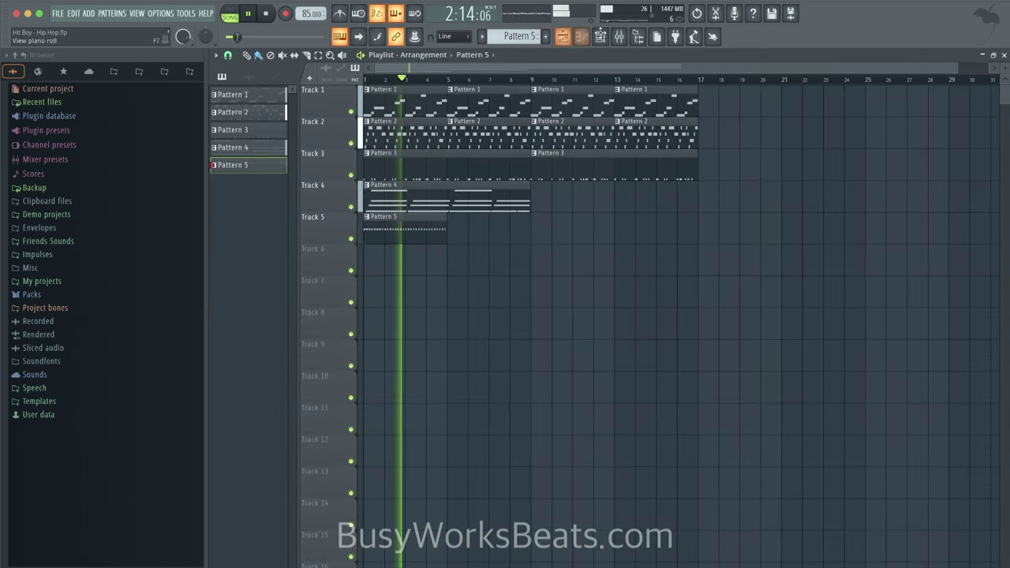
# Step: Unmute mixer Insert 2 while playback is stopped, and close the mixer
pyautogui.click(619, 36)
pyautogui.press('space')
pyautogui.click(360, 290)
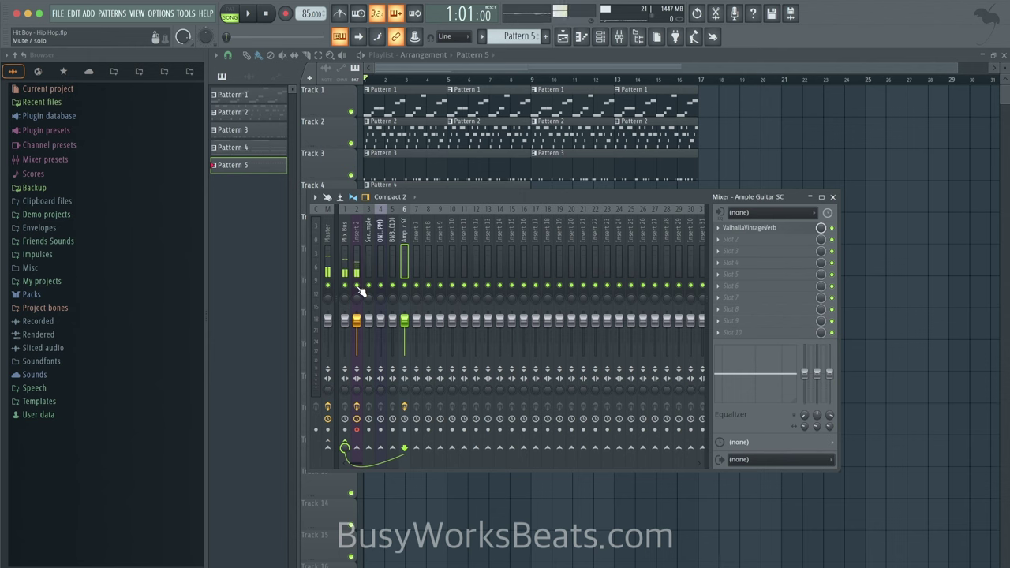
pyautogui.press('space')
pyautogui.click(833, 197)
# Step: Duplicate the Pattern 5 clip three times on Track 5 so it runs to bar 17, and clear the selection
pyautogui.click(371, 230)
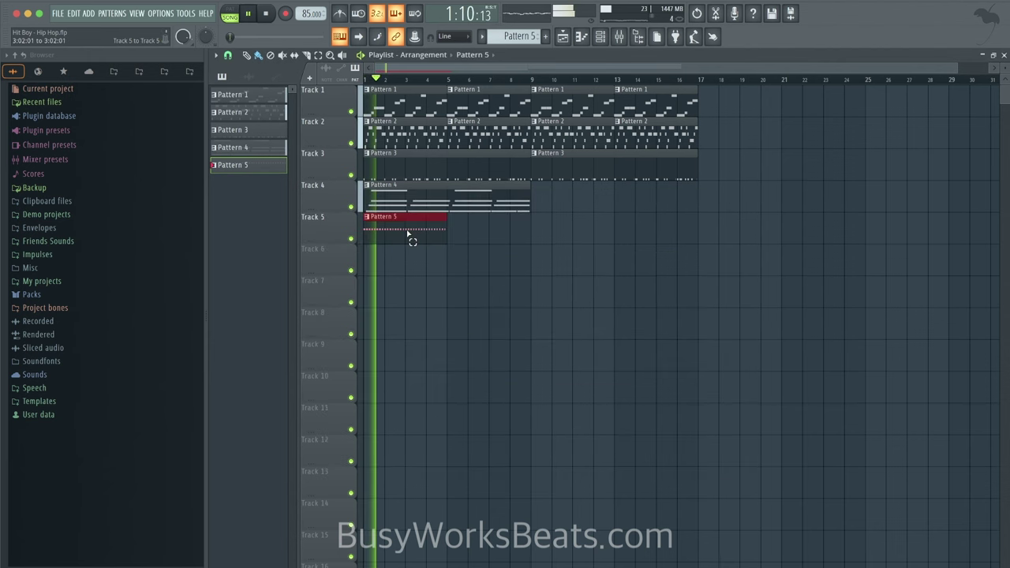
pyautogui.hotkey('ctrl', 'b')
pyautogui.hotkey('ctrl', 'b')
pyautogui.hotkey('ctrl', 'b')
pyautogui.hotkey('ctrl', 'd')
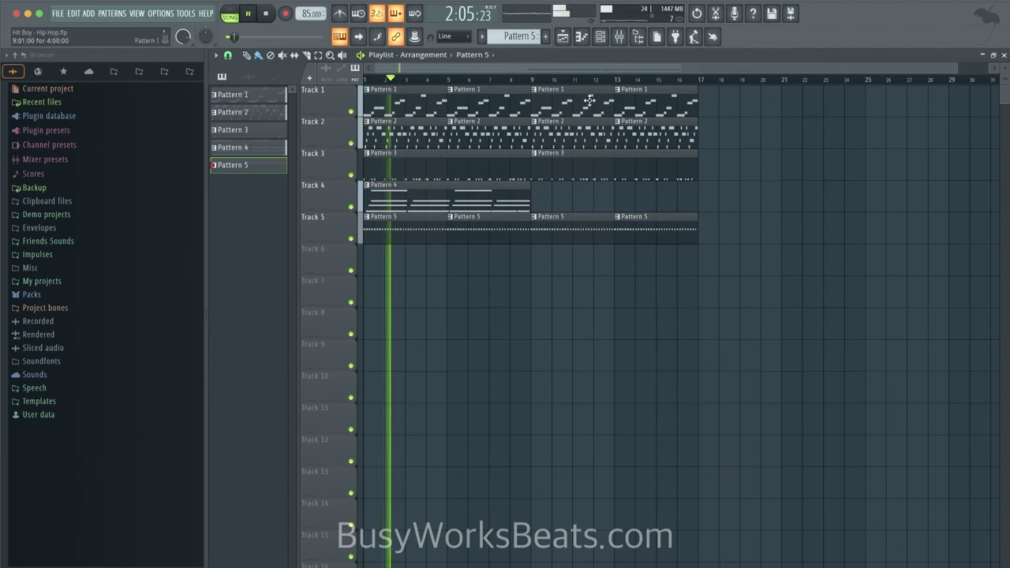
# Step: Switch to a new empty Pattern 6 with the channel rack shown, and collapse the DRUNK DRUMS folder in the browser
pyautogui.click(600, 38)
pyautogui.click(546, 38)
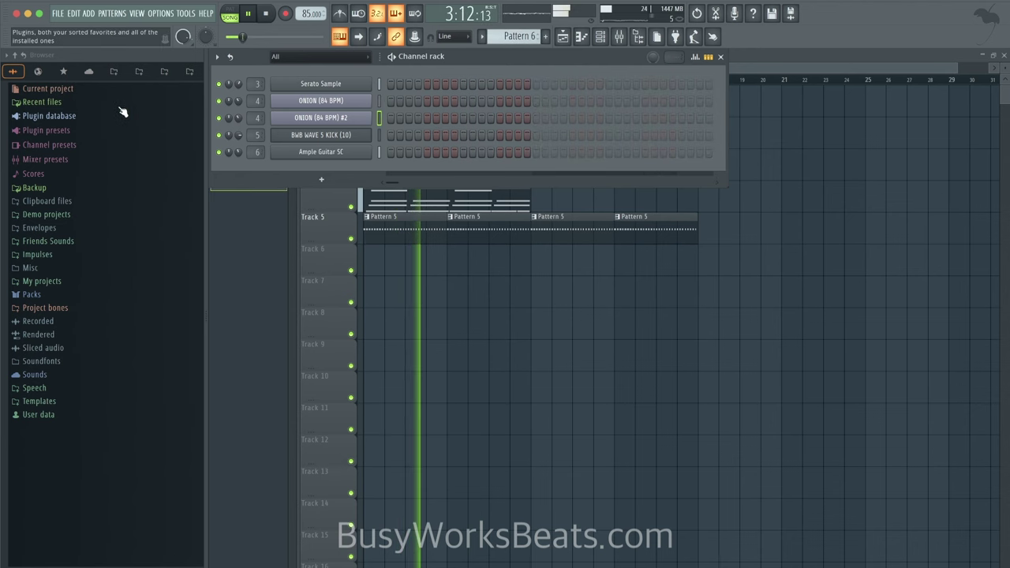
pyautogui.click(113, 71)
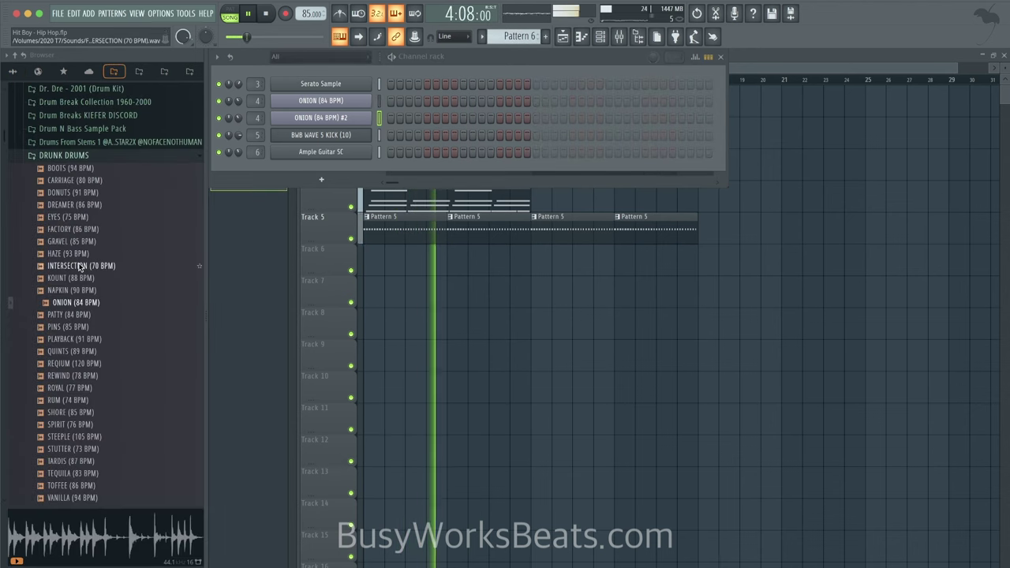
pyautogui.click(61, 155)
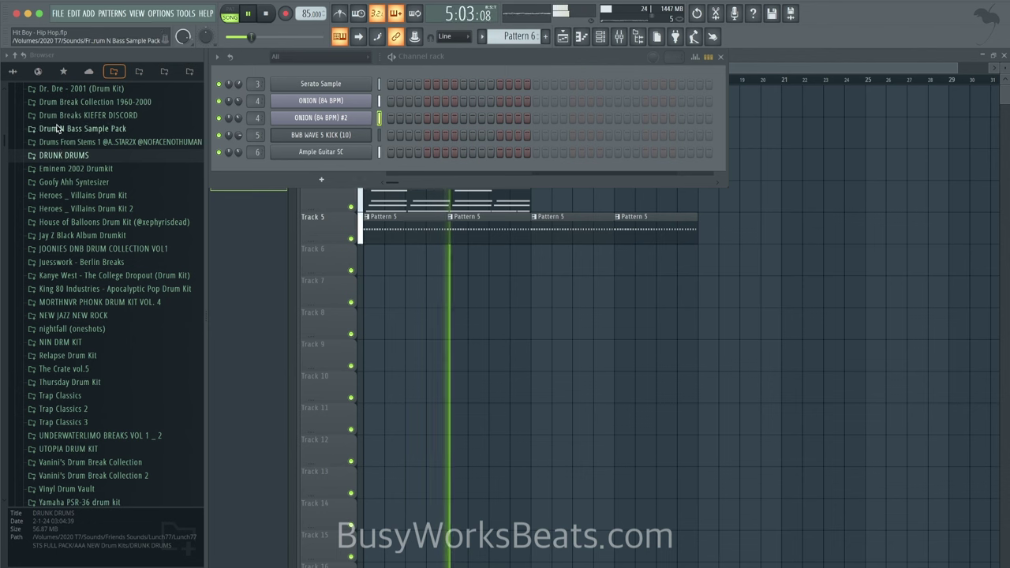
# Step: Open the Snares folder of The Lunch77 Metro Boomin Drumkit in the browser
pyautogui.scroll(-15, 79, 408)
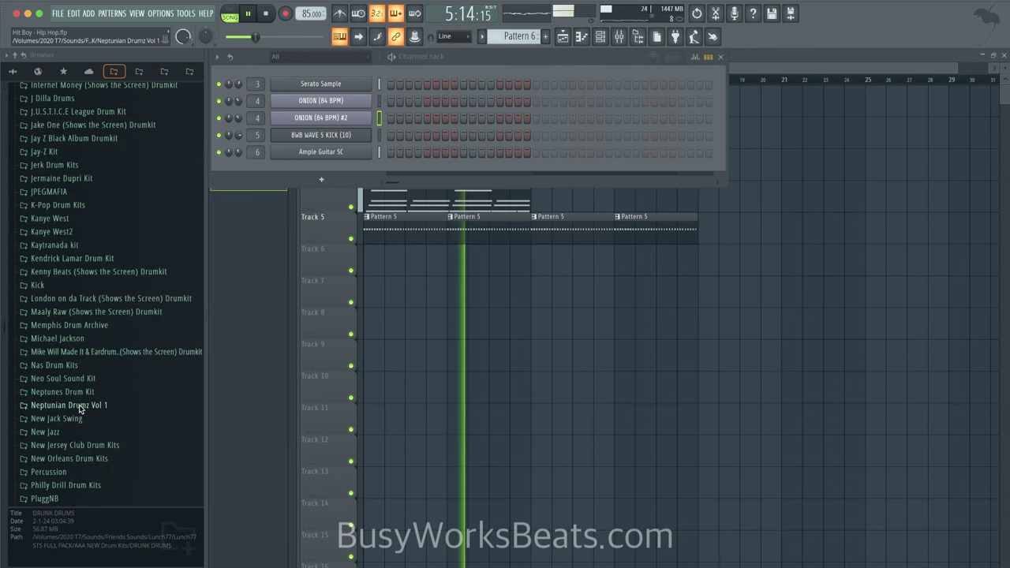
pyautogui.scroll(-20, 80, 408)
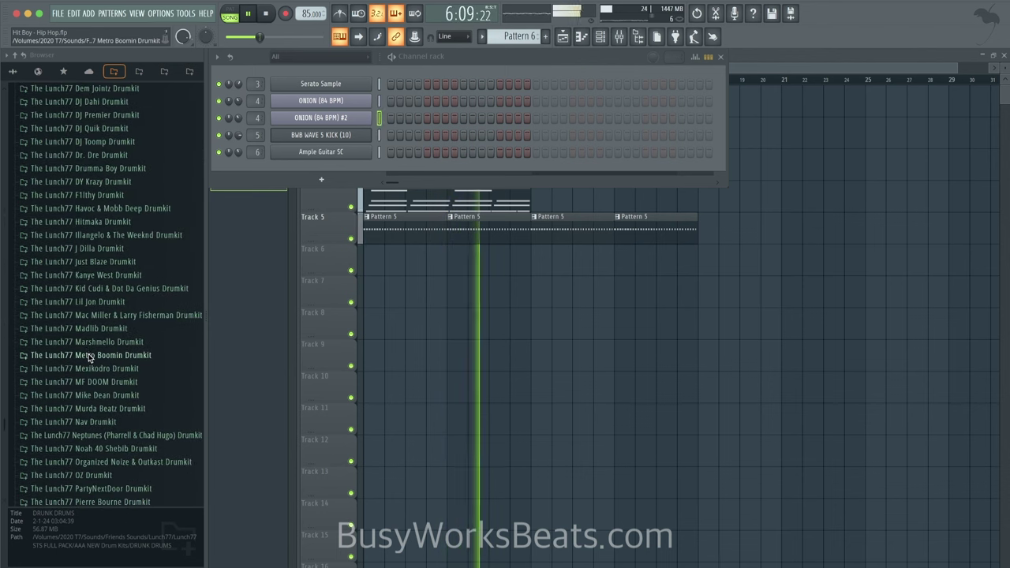
pyautogui.click(90, 357)
pyautogui.scroll(-4, 90, 371)
pyautogui.click(55, 326)
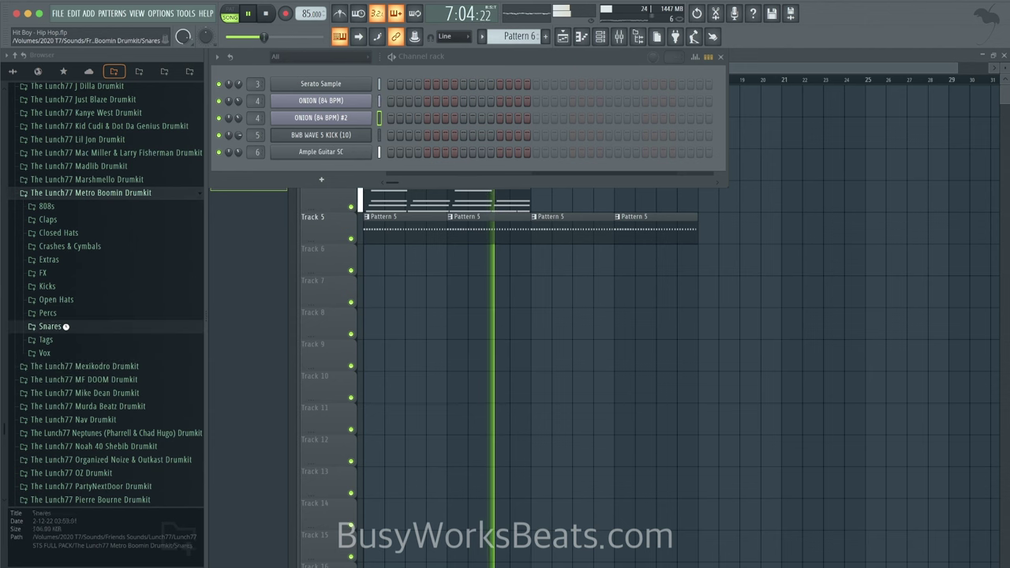
pyautogui.click(65, 326)
# Step: Audition the $umeenk - Metro (SN) snare and load it into a new sampler channel
pyautogui.click(87, 126)
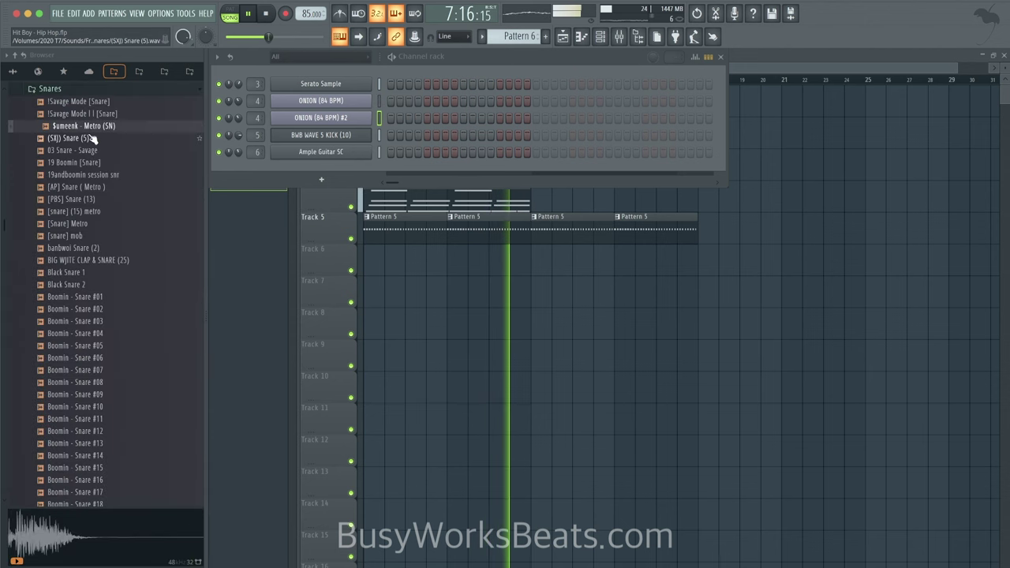
pyautogui.rightClick(87, 127)
pyautogui.click(113, 148)
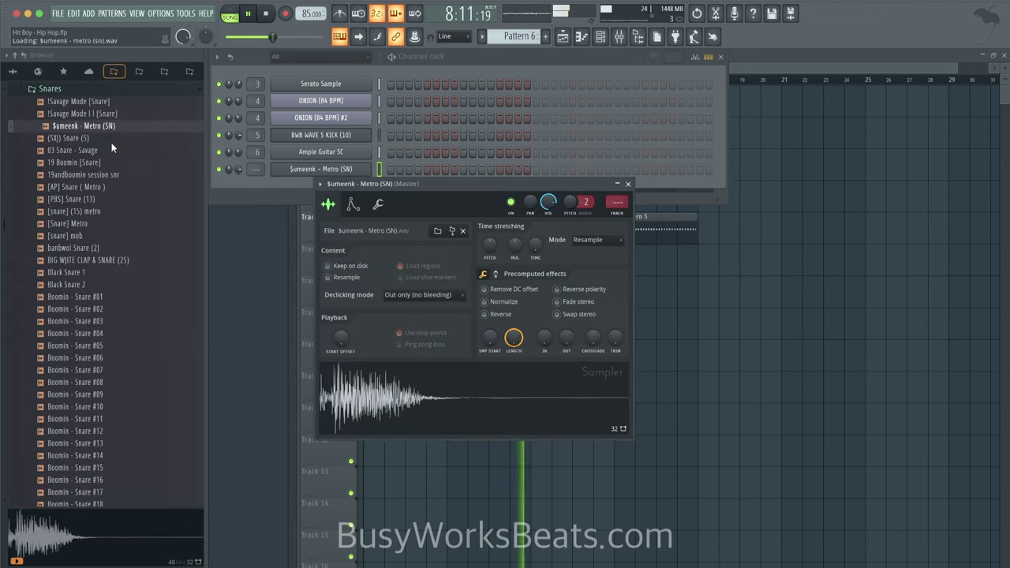
# Step: Route the snare channel to mixer track 7 and program snare hits on steps 5 and 13
pyautogui.press('super+l')
pyautogui.click(435, 69)
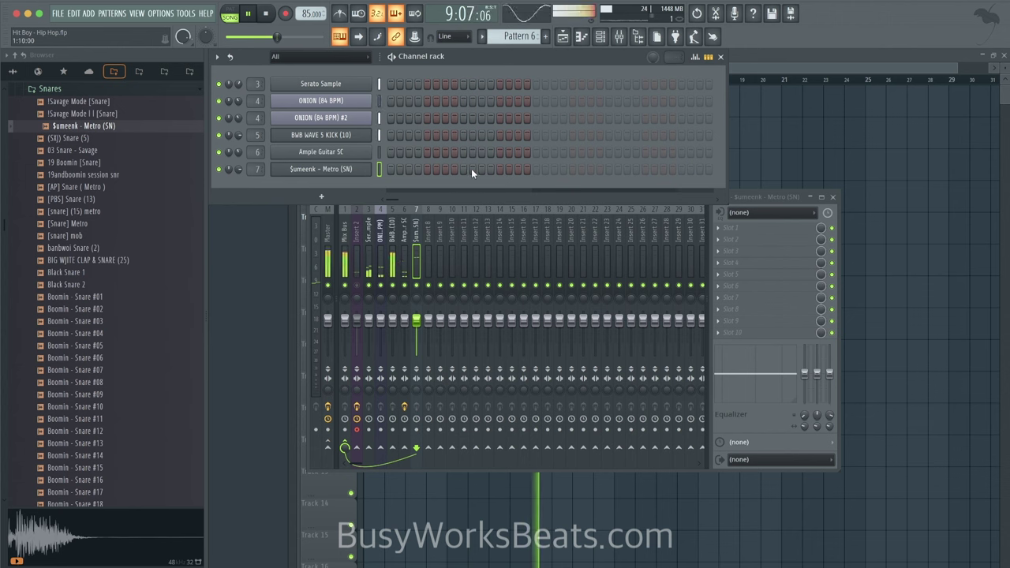
pyautogui.click(427, 169)
pyautogui.click(500, 169)
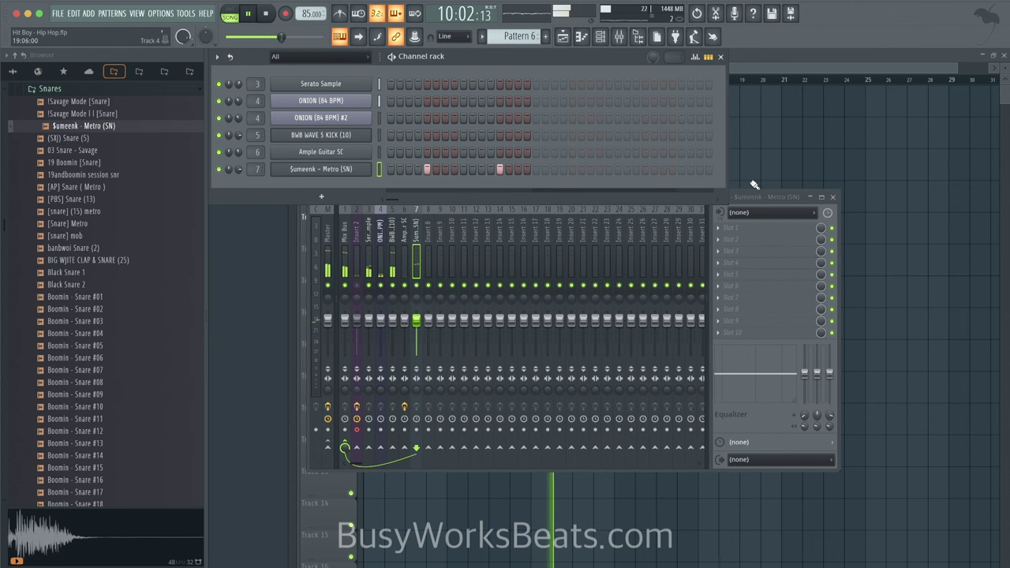
# Step: Paint Pattern 6 clips on Track 6 from bar 9 through bar 16, and mute Insert 2 in the mixer
pyautogui.click(754, 185)
pyautogui.moveTo(541, 260)
pyautogui.mouseDown()
pyautogui.moveTo(702, 258)
pyautogui.moveTo(721, 269)
pyautogui.mouseUp()
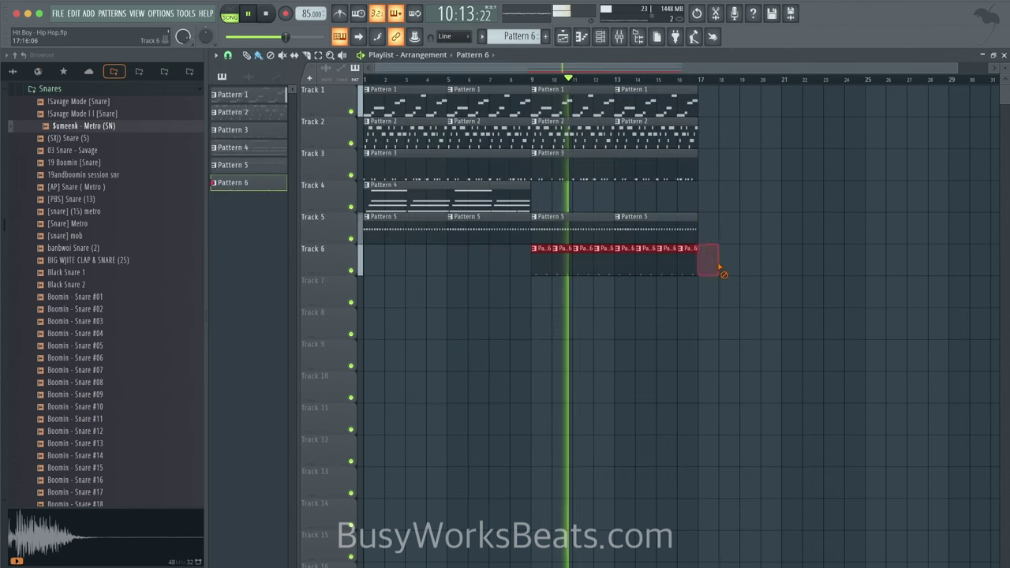
pyautogui.press('F9')
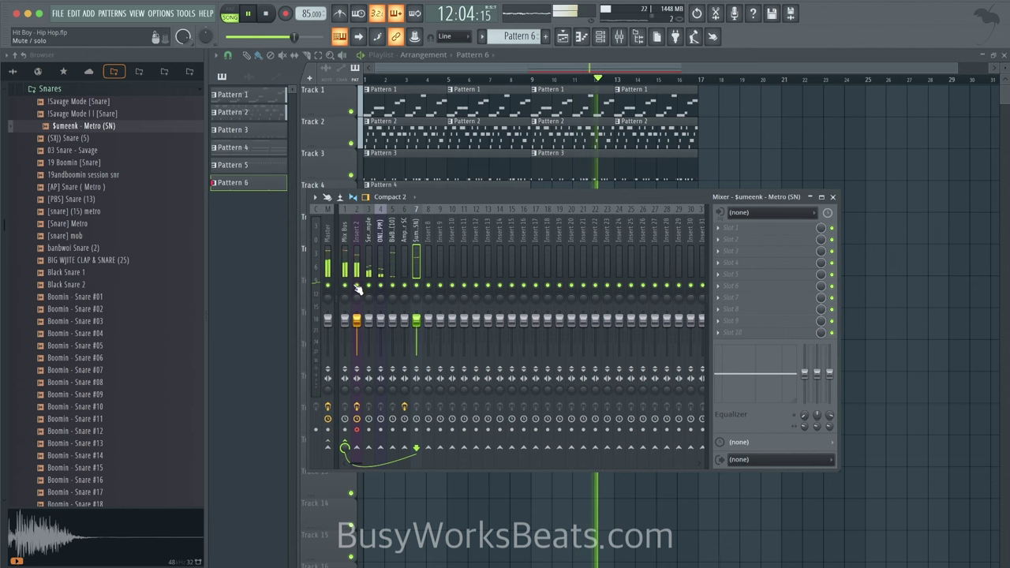
pyautogui.click(356, 285)
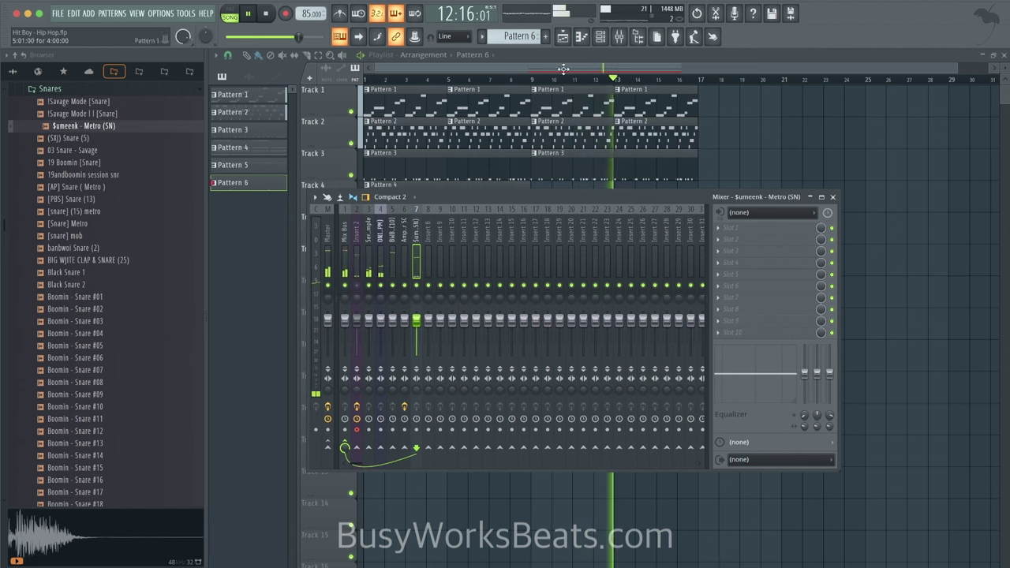
# Step: Add an Omnisphere channel to the project and set its patch browser directory to the Trilian Library
pyautogui.click(600, 37)
pyautogui.click(322, 196)
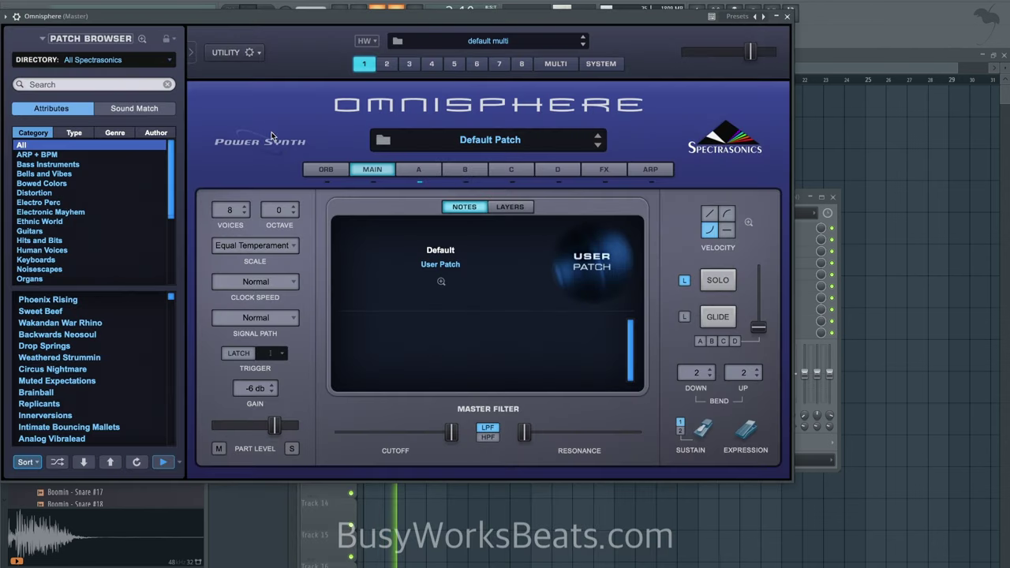
pyautogui.click(138, 65)
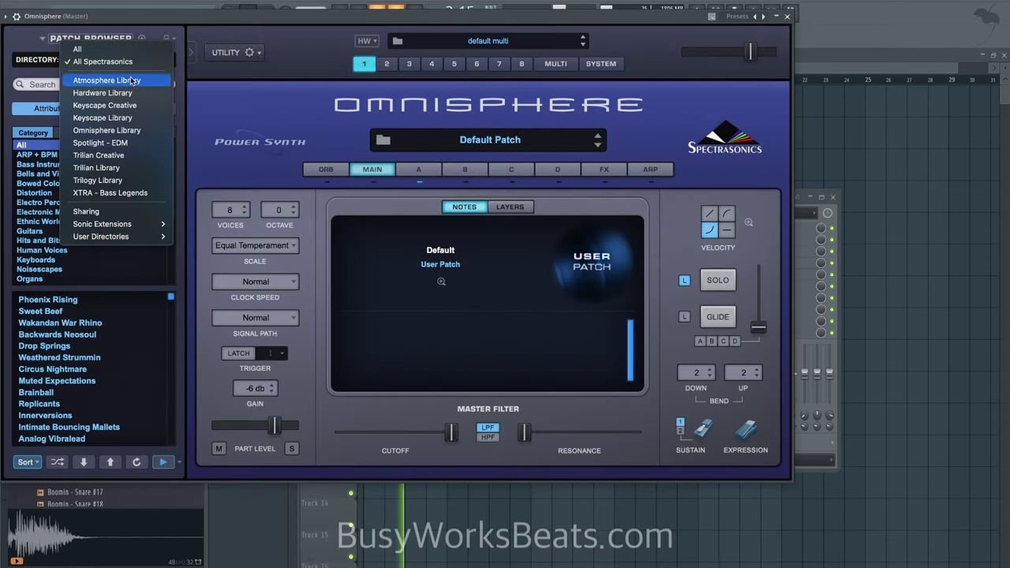
pyautogui.click(124, 167)
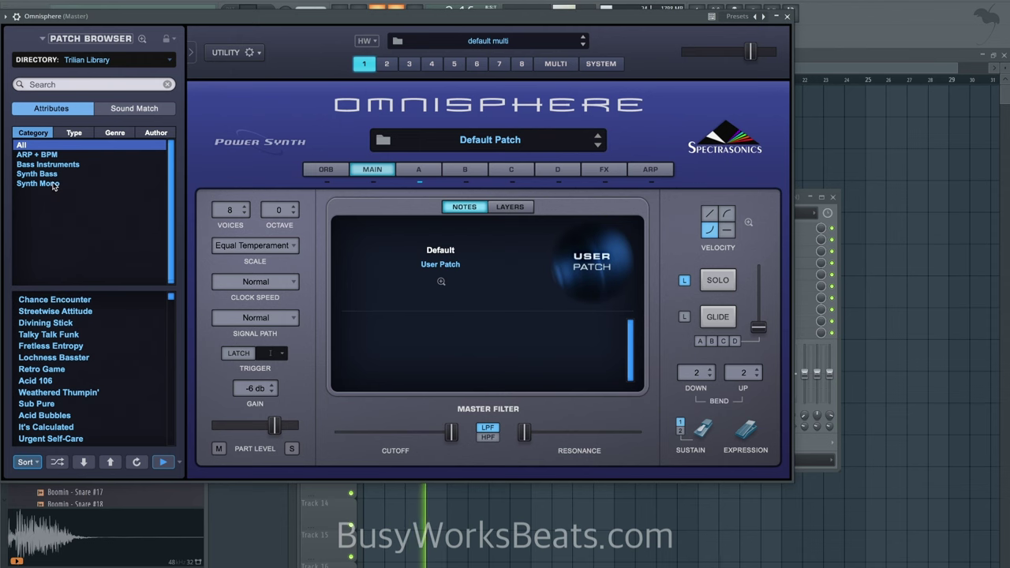
# Step: Sort the Trilian patches by Ratings and load the Blatty Phatty Pulse patch
pyautogui.click(28, 463)
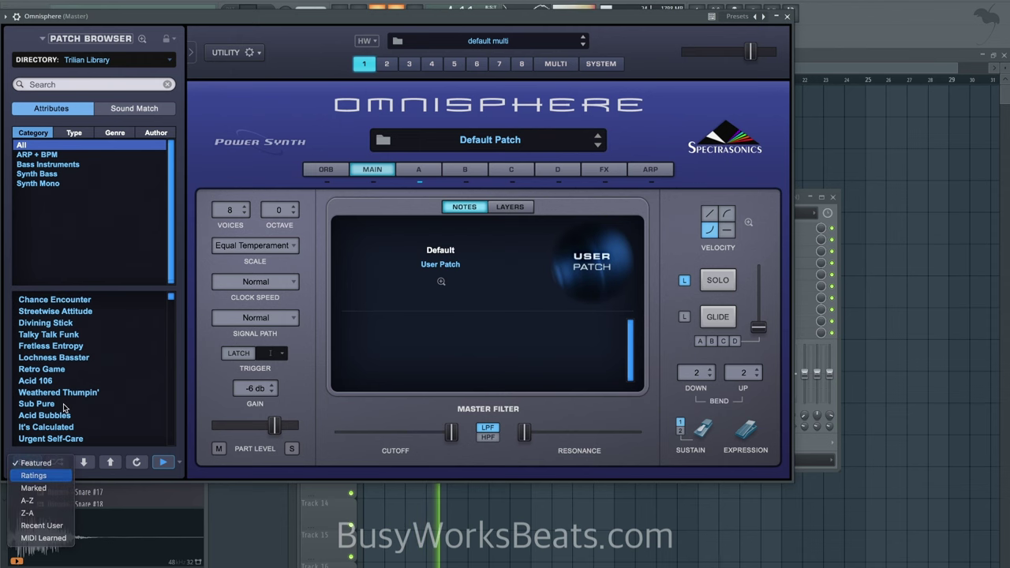
pyautogui.click(46, 542)
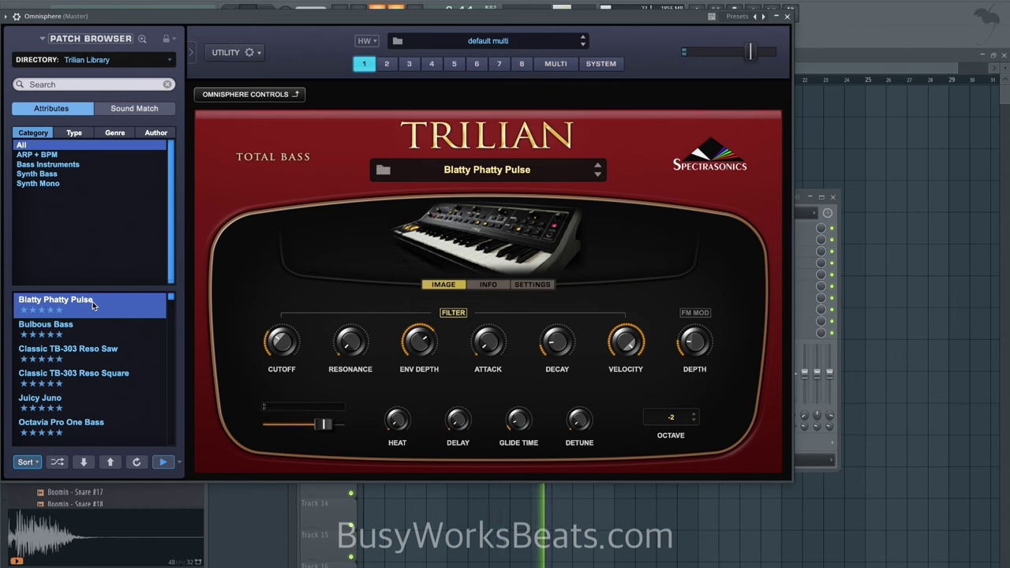
# Step: Set Omnisphere's global Master Tune to 445 Hz in the system settings and close the plugin window
pyautogui.click(599, 67)
pyautogui.click(493, 167)
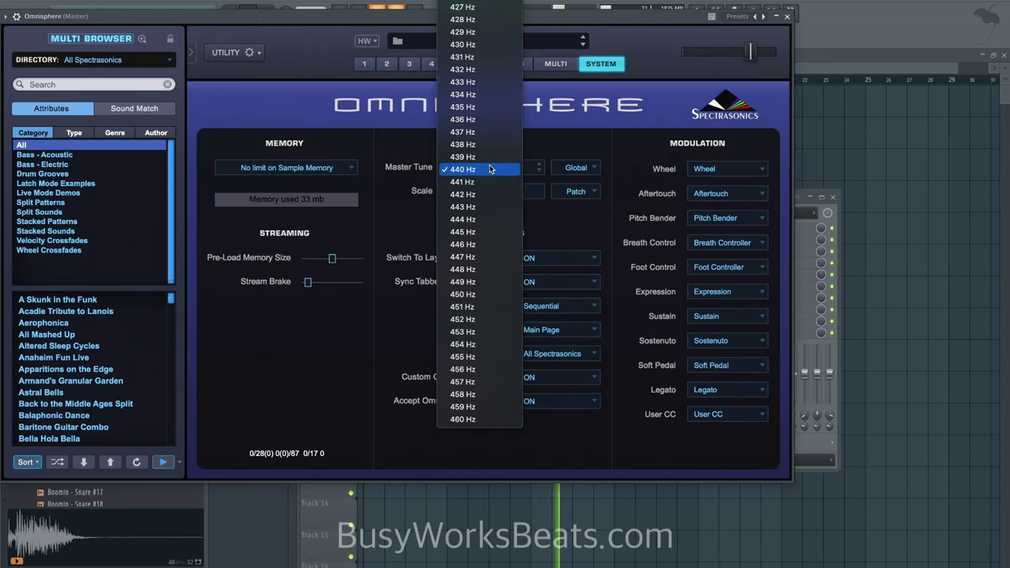
pyautogui.click(471, 232)
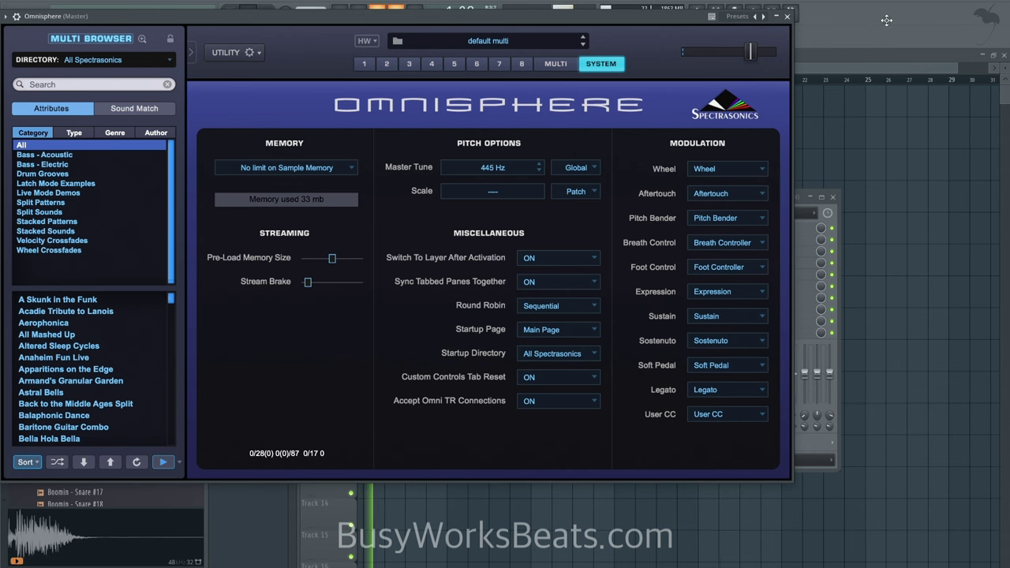
pyautogui.click(786, 17)
# Step: Select Insert 2 in the mixer, mute it, and start playback of the arrangement
pyautogui.click(361, 263)
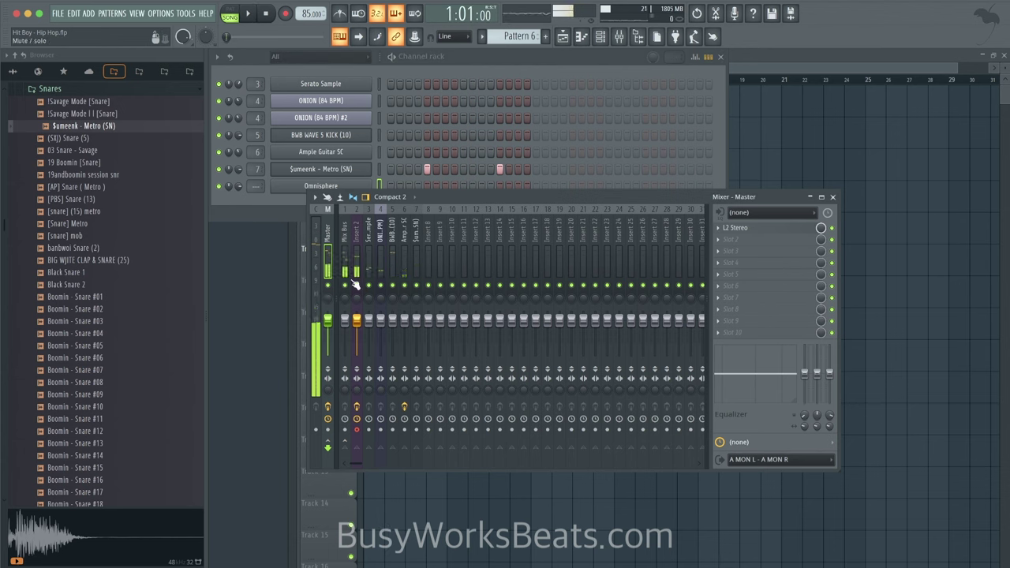
pyautogui.click(357, 273)
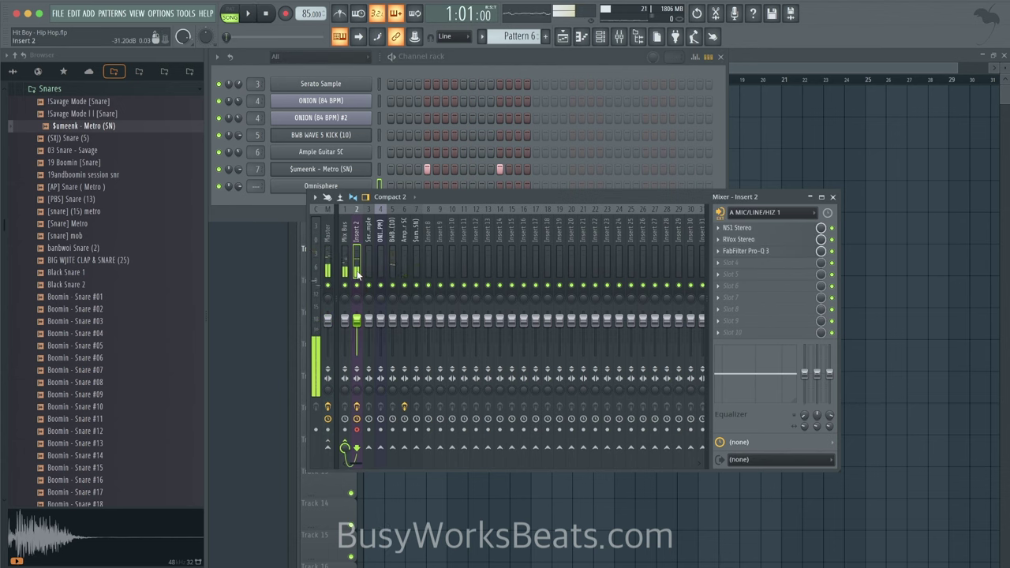
pyautogui.press('space')
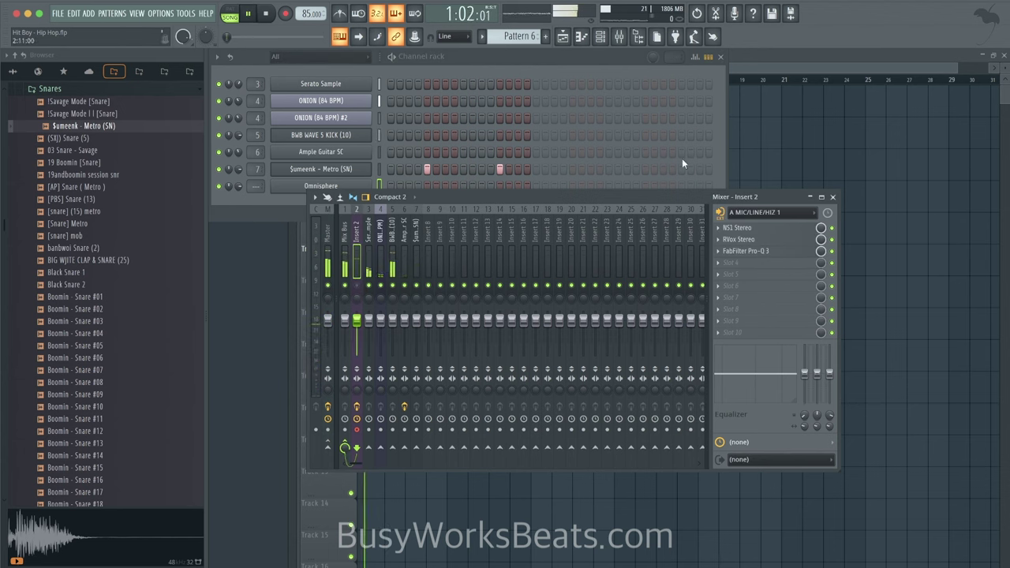
# Step: Create the new empty Pattern 7 and route the Omnisphere channel to mixer track 8
pyautogui.click(832, 197)
pyautogui.click(517, 36)
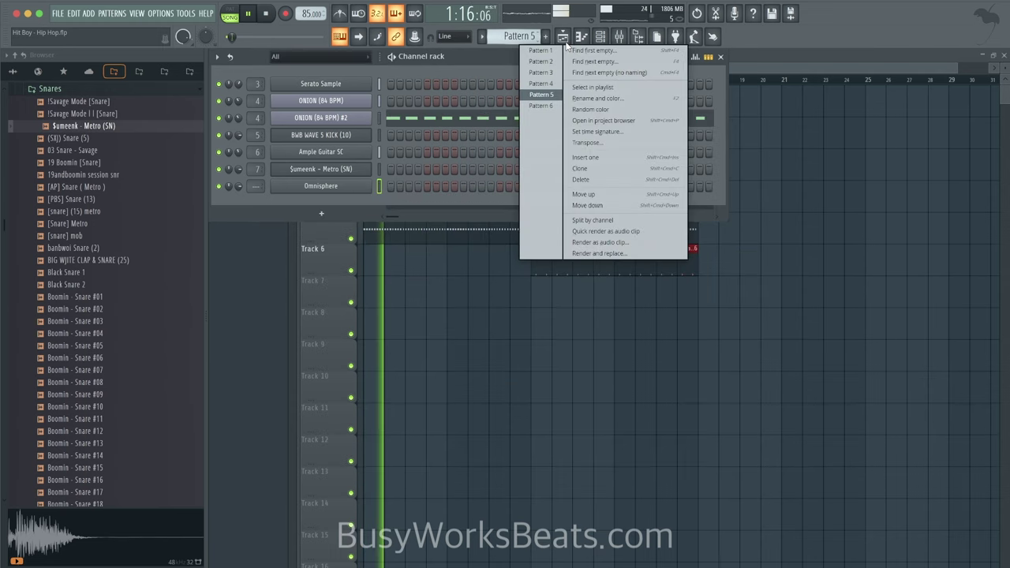
pyautogui.click(531, 139)
pyautogui.press('F9')
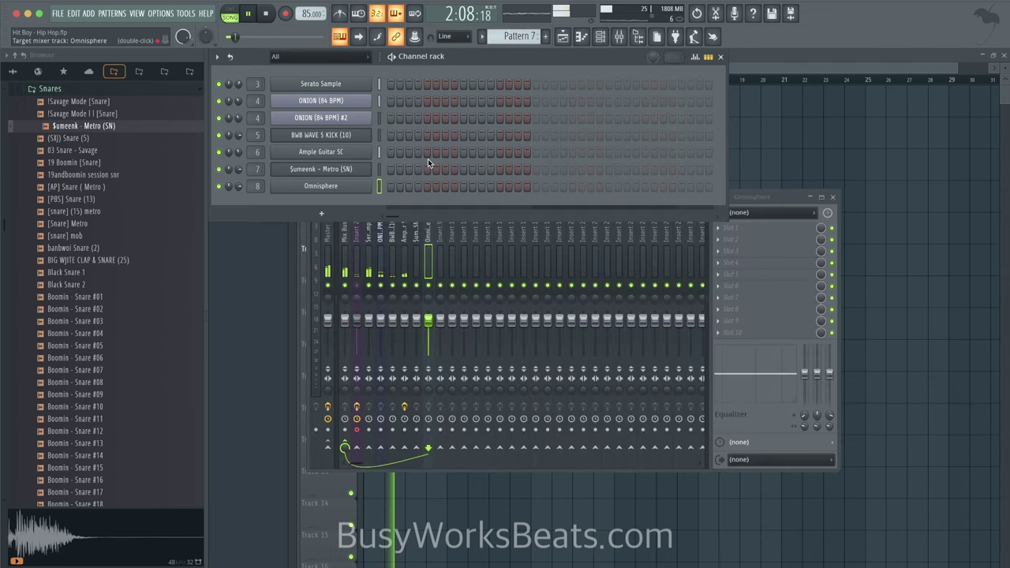
# Step: Audition the five-star Trilian bass patches in Omnisphere from Bulbous Bass through Prophet Snapper over the playing beat
pyautogui.click(321, 187)
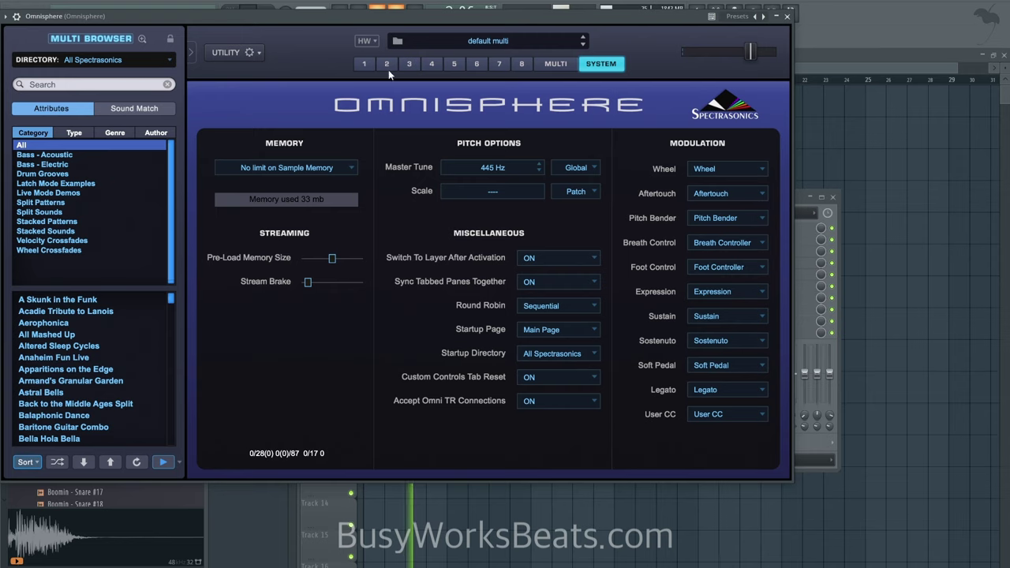
pyautogui.click(363, 64)
pyautogui.click(100, 336)
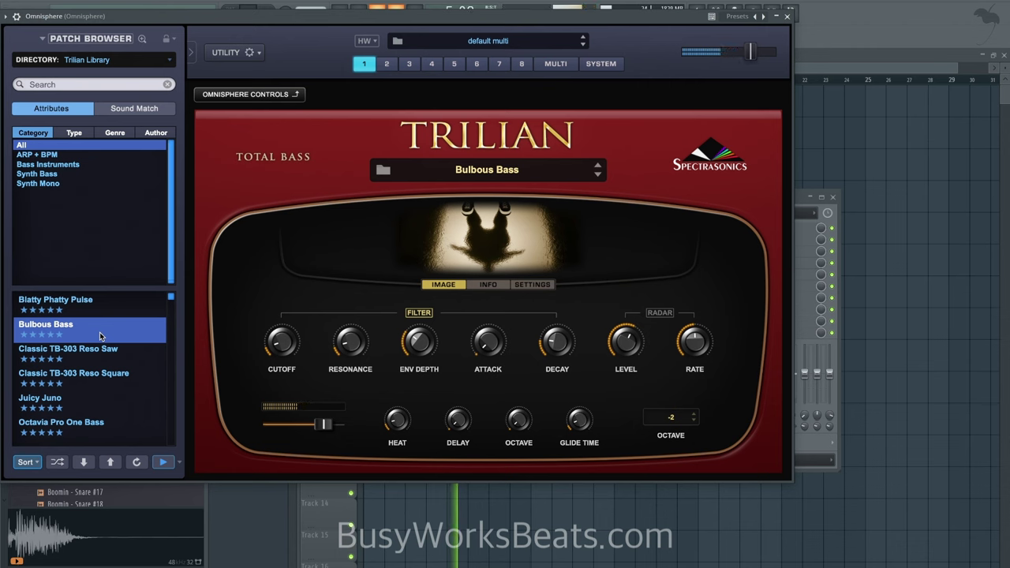
pyautogui.press('Down')
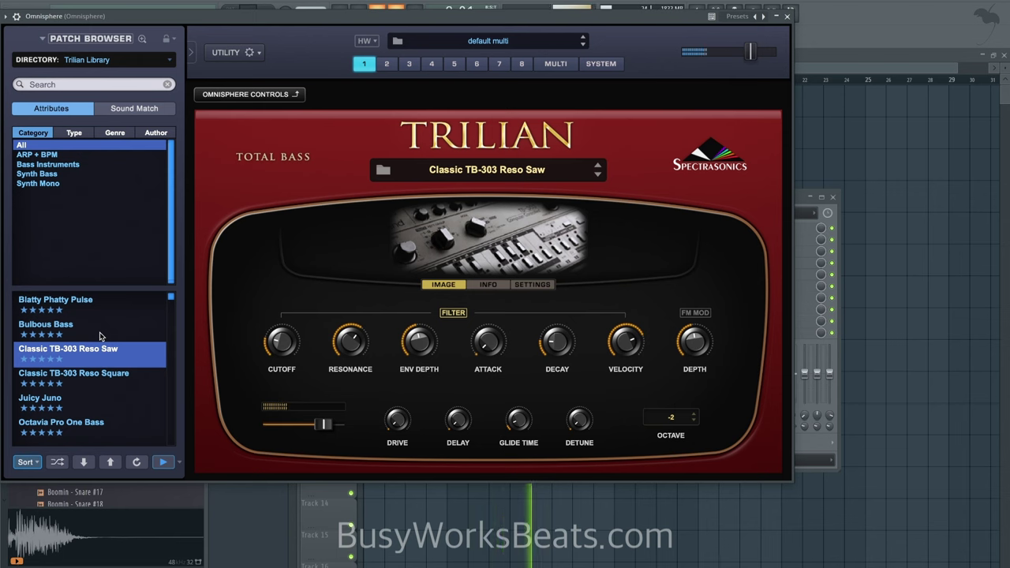
pyautogui.click(111, 374)
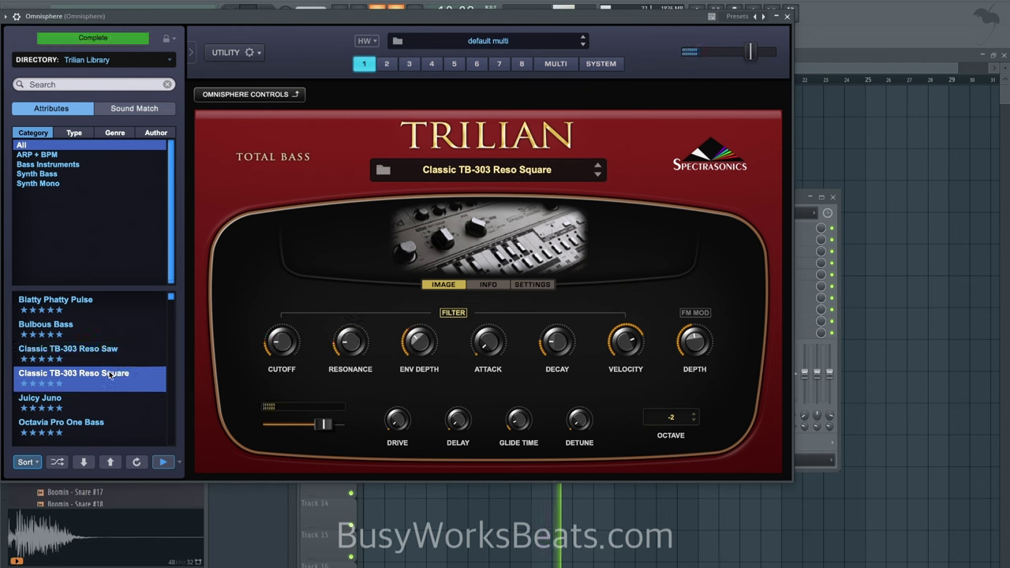
pyautogui.press('Down')
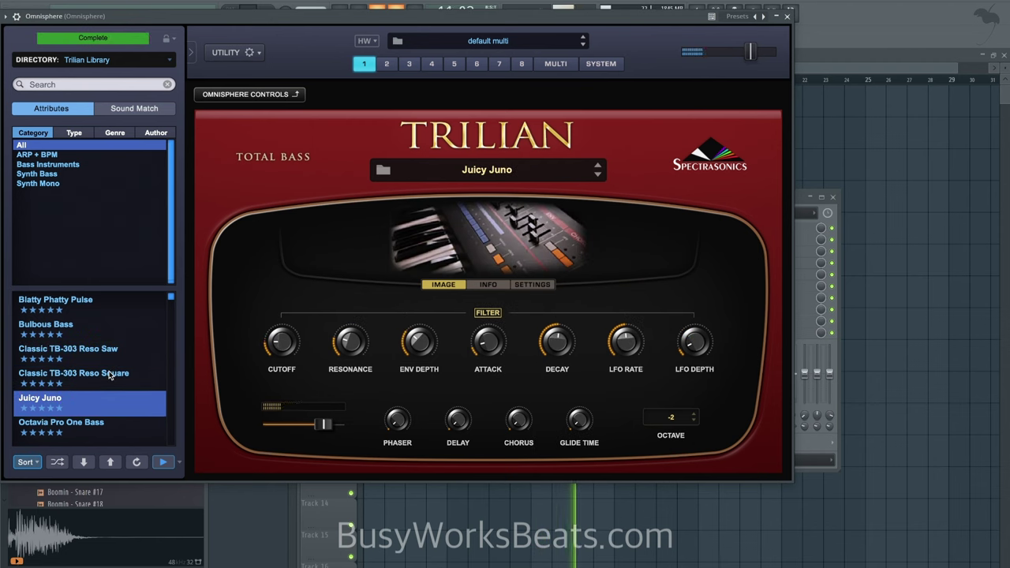
pyautogui.press('Down')
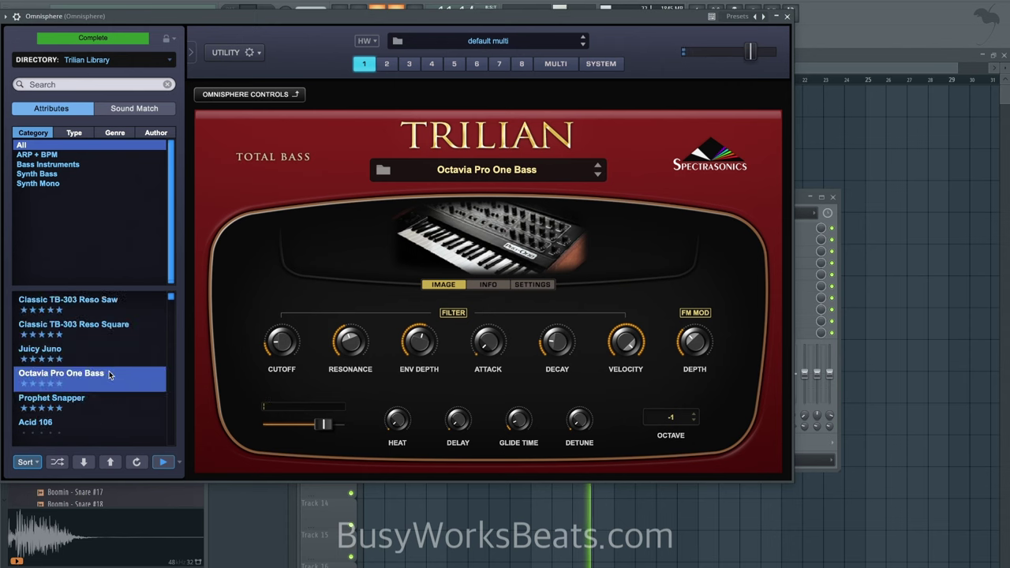
pyautogui.click(100, 401)
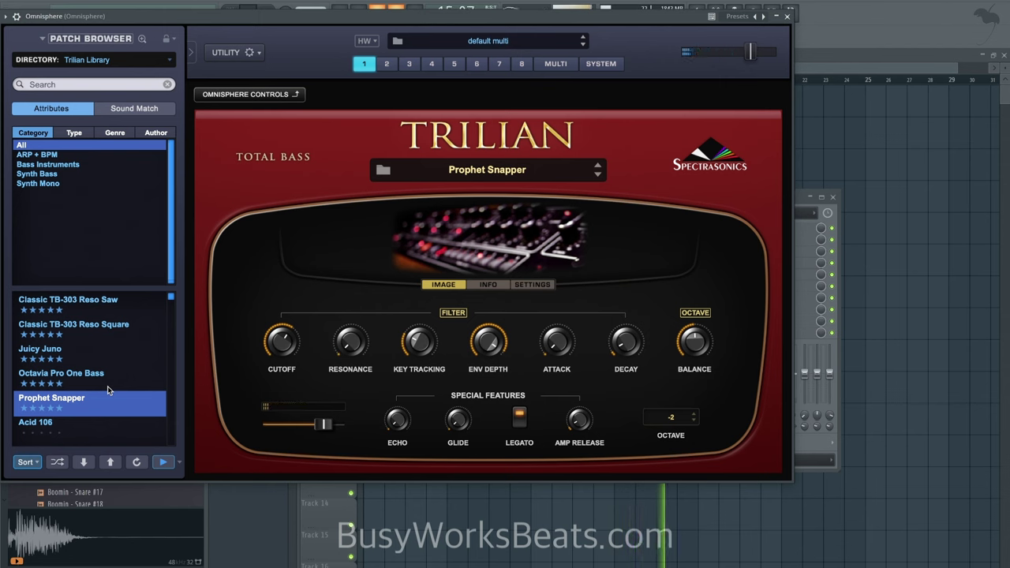
# Step: Load the Classic TB-303 Reso Saw patch in Omnisphere and close the plugin window
pyautogui.scroll(2, 108, 386)
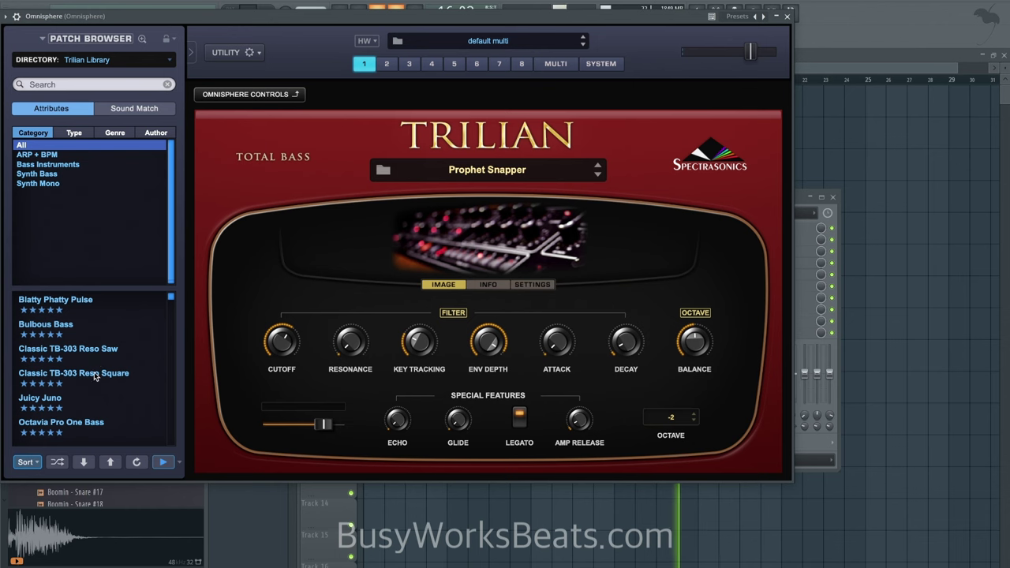
pyautogui.click(87, 350)
pyautogui.click(787, 17)
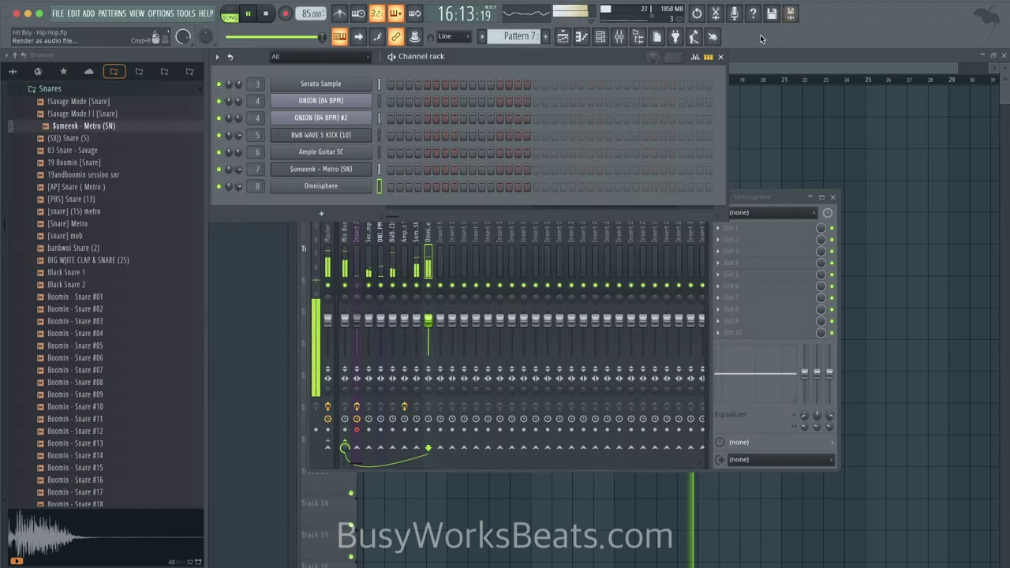
# Step: Bring back the channel rack and begin setting up a recording of the Omnisphere bass in Pattern 7
pyautogui.click(829, 114)
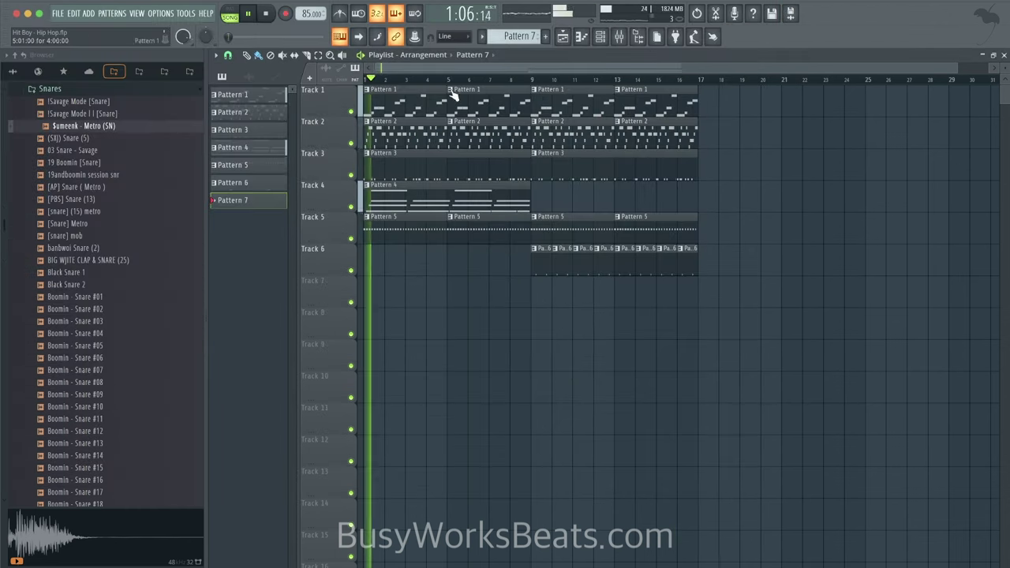
pyautogui.click(601, 37)
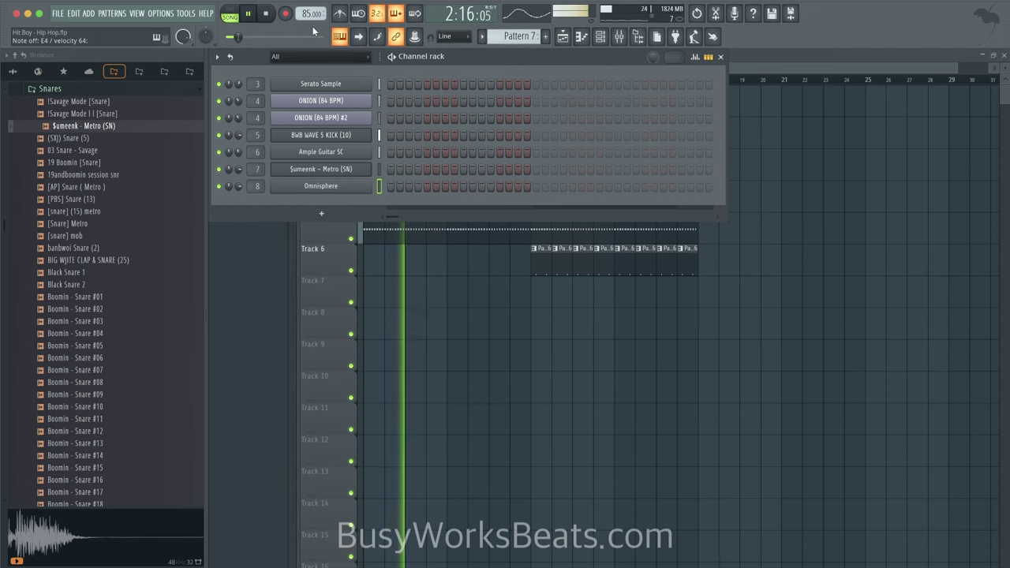
pyautogui.click(285, 14)
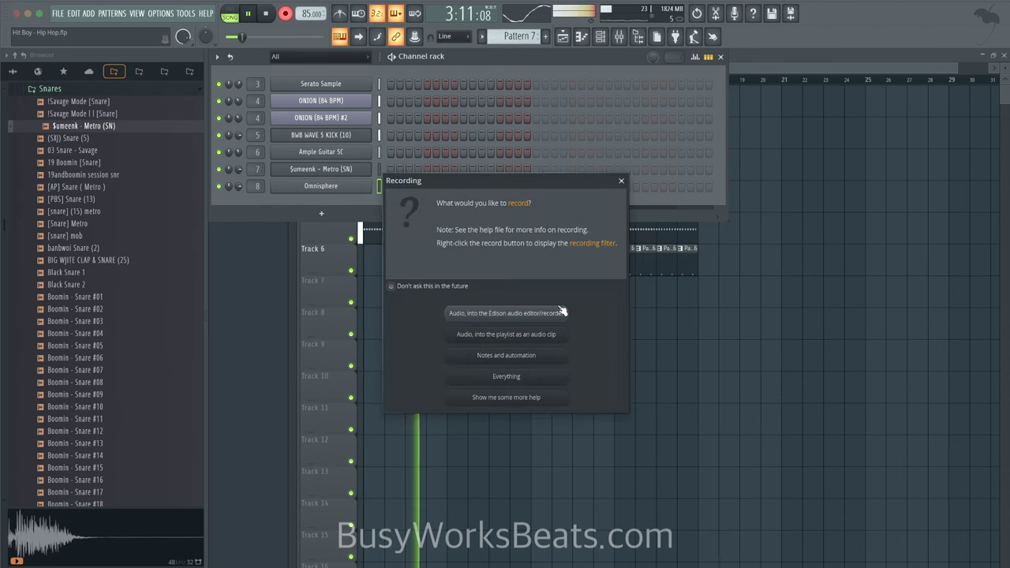
# Step: Record an Omnisphere melody as notes and automation into Pattern 7, and extend its clip on Track 7 to 8 bars
pyautogui.click(519, 353)
pyautogui.press('space')
pyautogui.rightClick(541, 367)
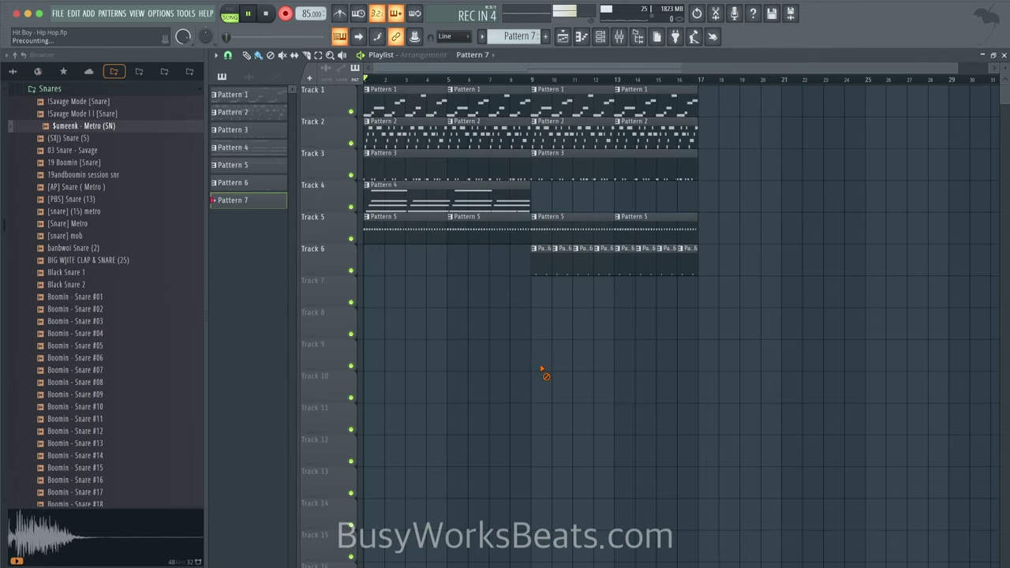
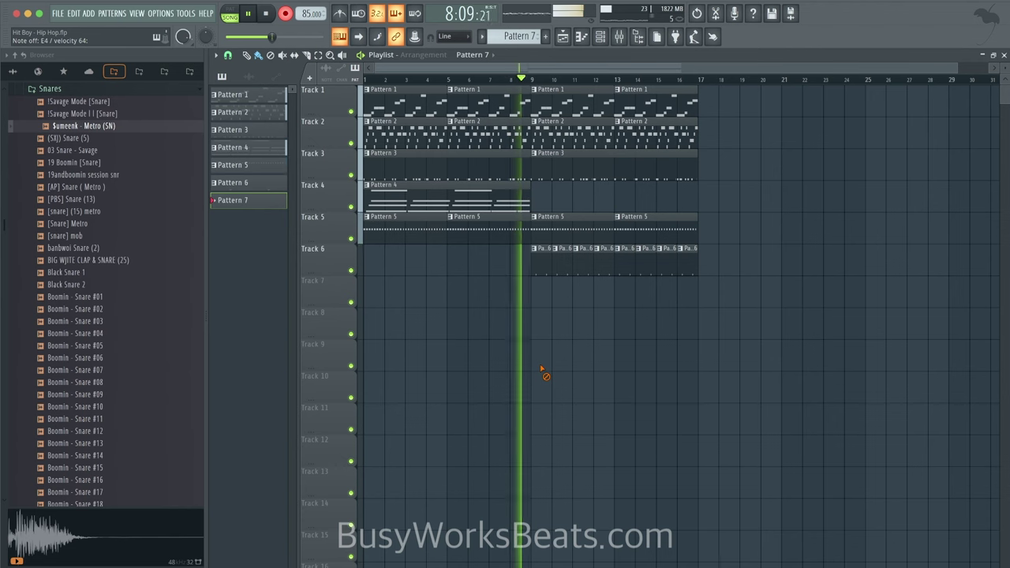
pyautogui.press('space')
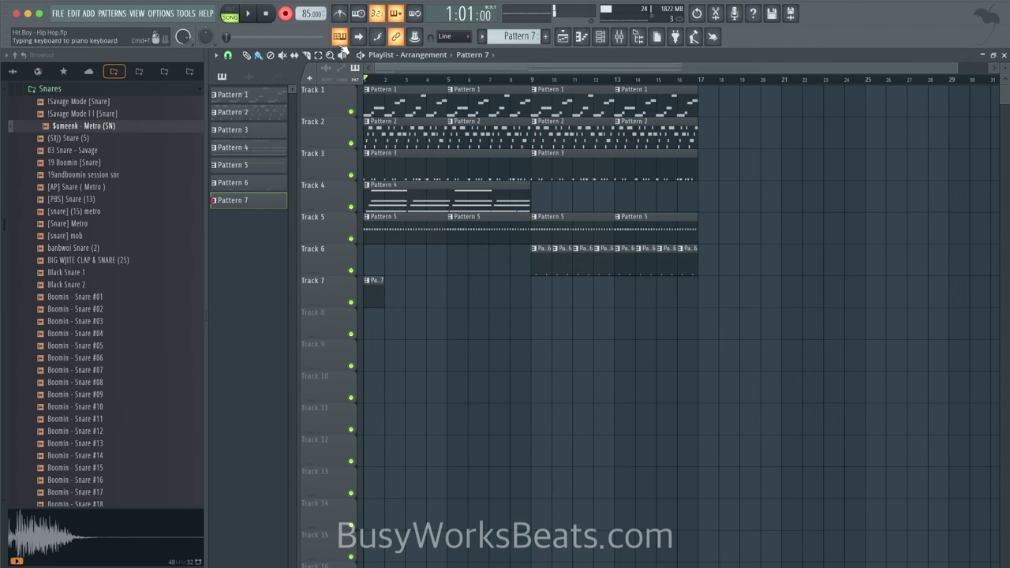
pyautogui.moveTo(384, 281); pyautogui.dragTo(526, 283)
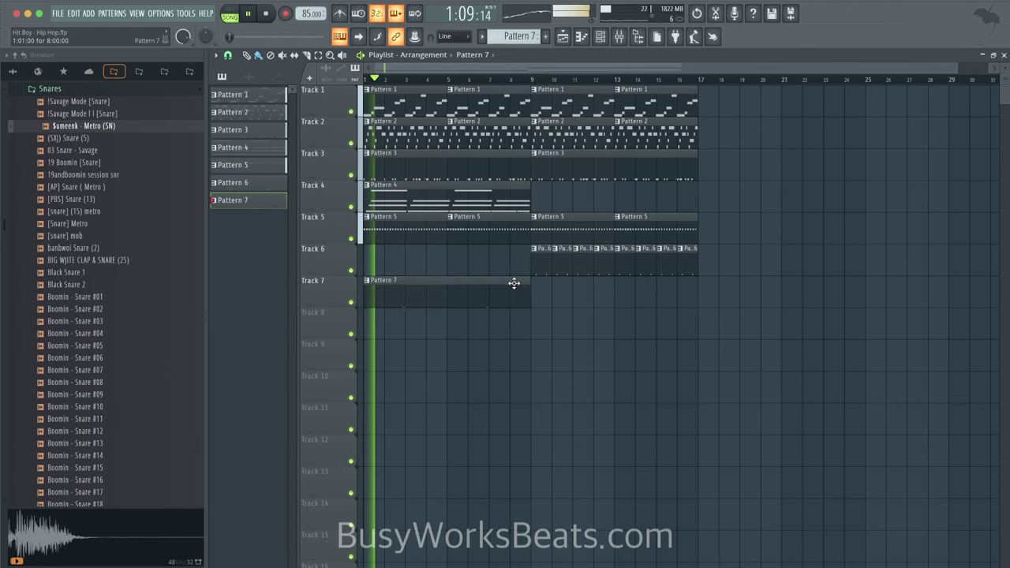
# Step: Quantize the Omnisphere notes of Pattern 7 in the piano roll and close the editor
pyautogui.doubleClick(515, 285)
pyautogui.scroll(-3, 517, 287)
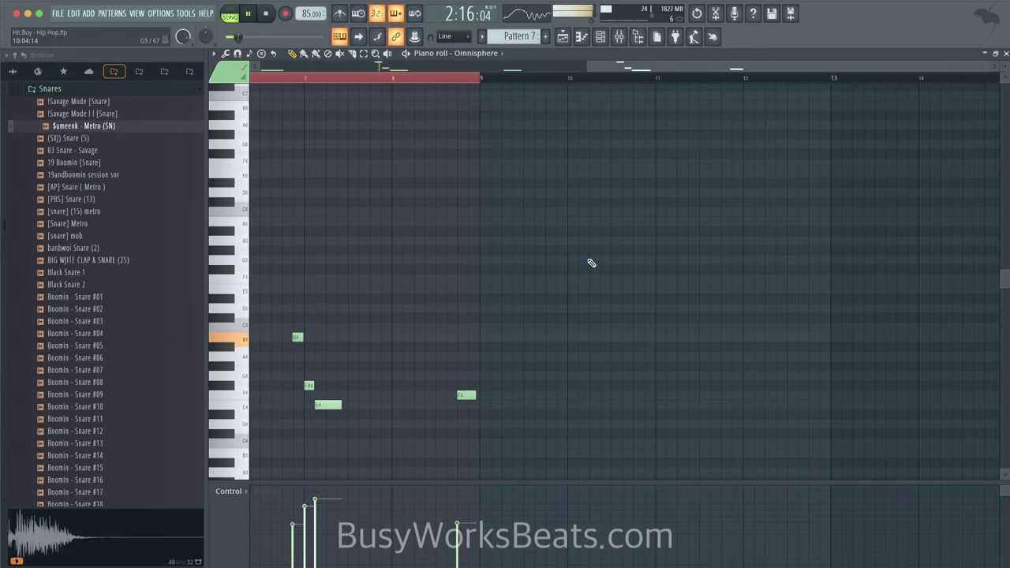
pyautogui.hotkey('alt', 'q')
pyautogui.press('Return')
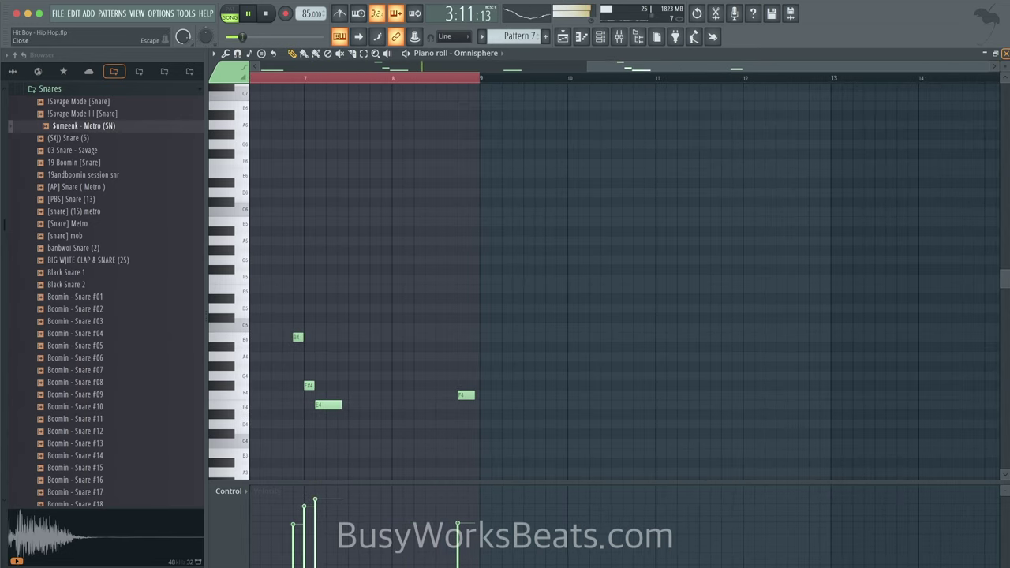
pyautogui.click(1005, 54)
# Step: Set the Serato Sample channel's fine time shift to 0:02 in its miscellaneous functions
pyautogui.click(601, 37)
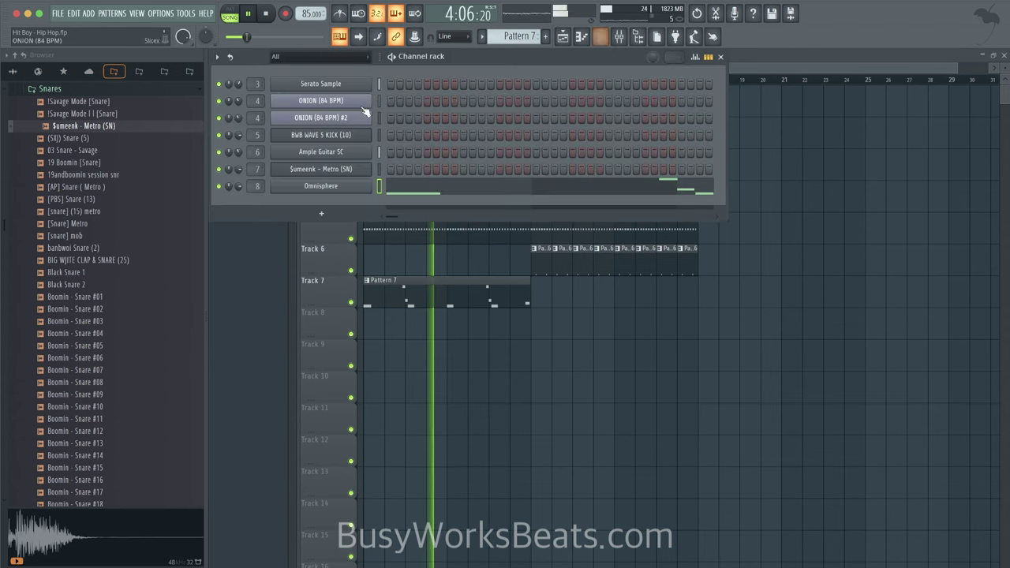
pyautogui.click(341, 83)
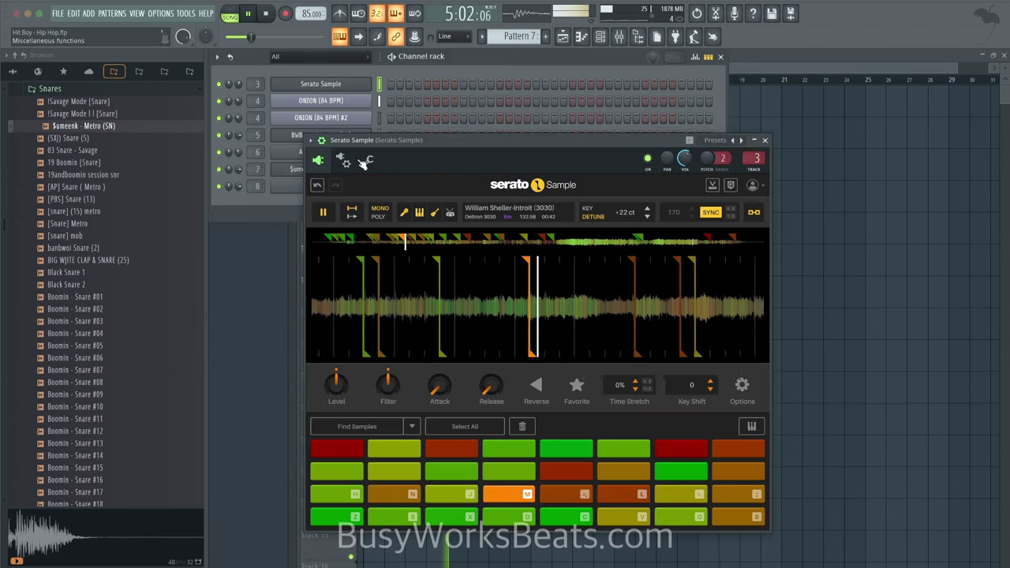
pyautogui.click(367, 161)
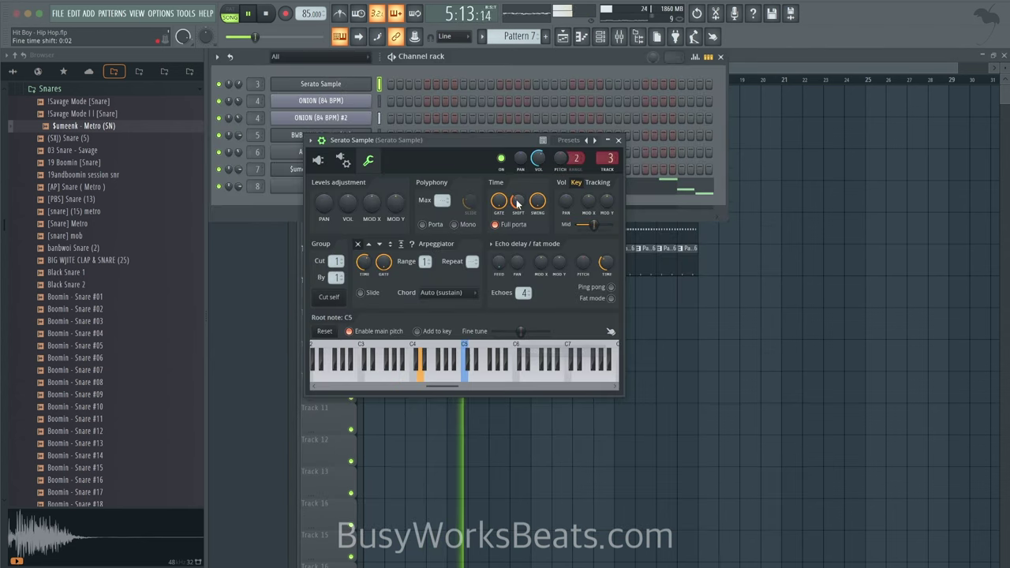
pyautogui.click(619, 140)
# Step: Duplicate the Pattern 7 clip on Track 7 so it also covers bars 9 to 16
pyautogui.press('F6')
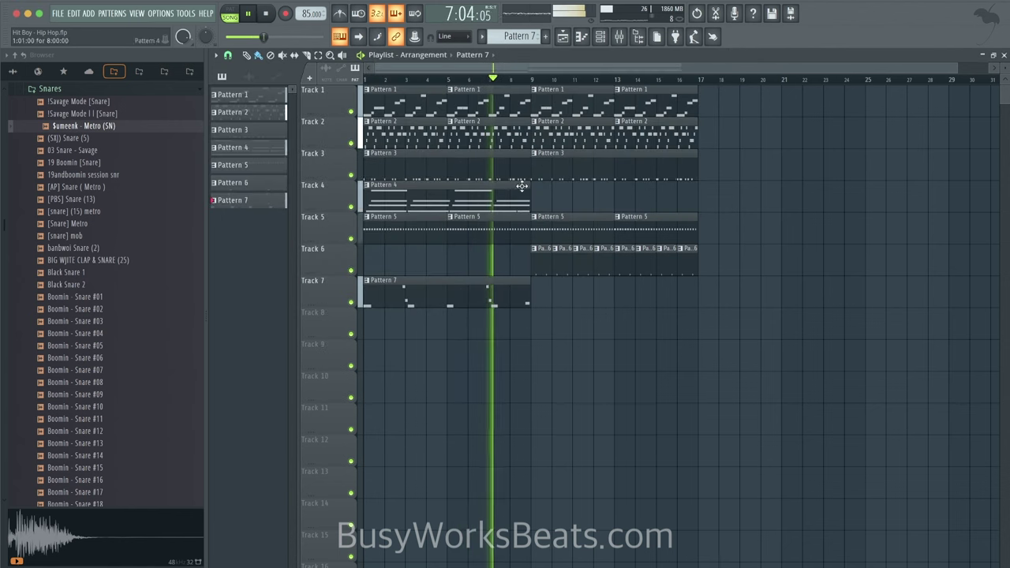
pyautogui.click(477, 290)
pyautogui.hotkey('ctrl', 'b')
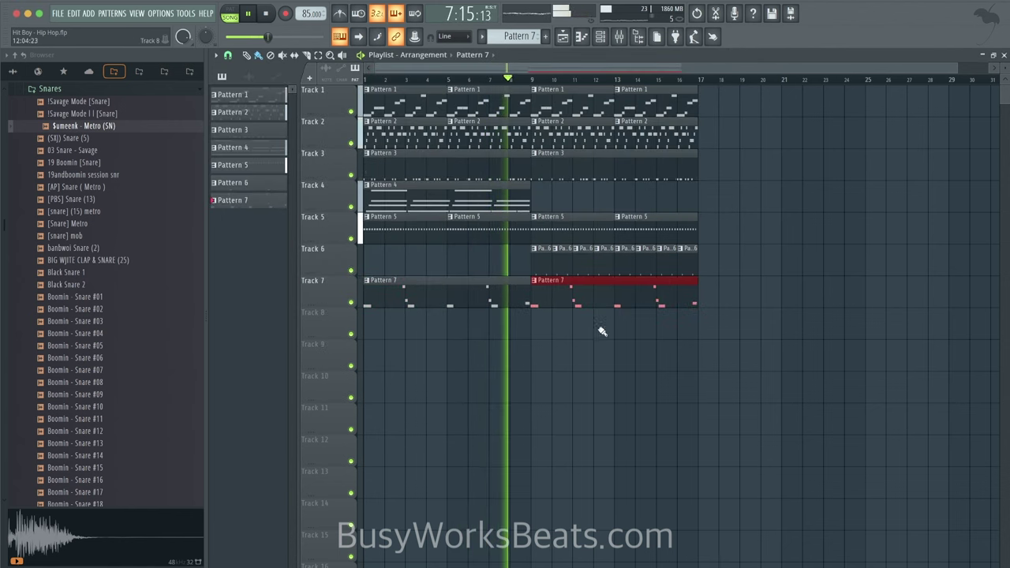
# Step: Check the channel volumes in the channel rack and the track levels in the mixer during playback
pyautogui.press('F6')
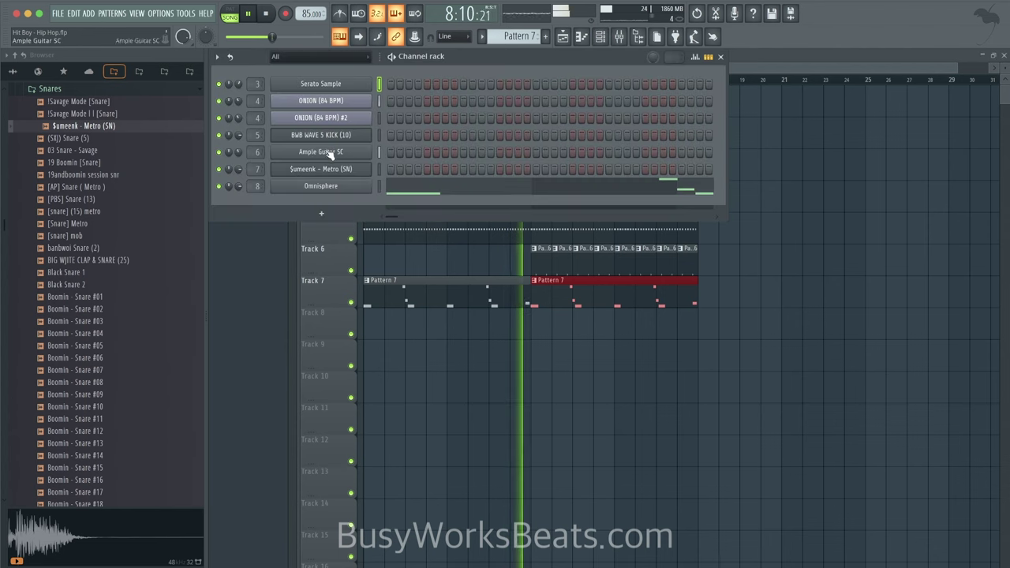
pyautogui.press('F6')
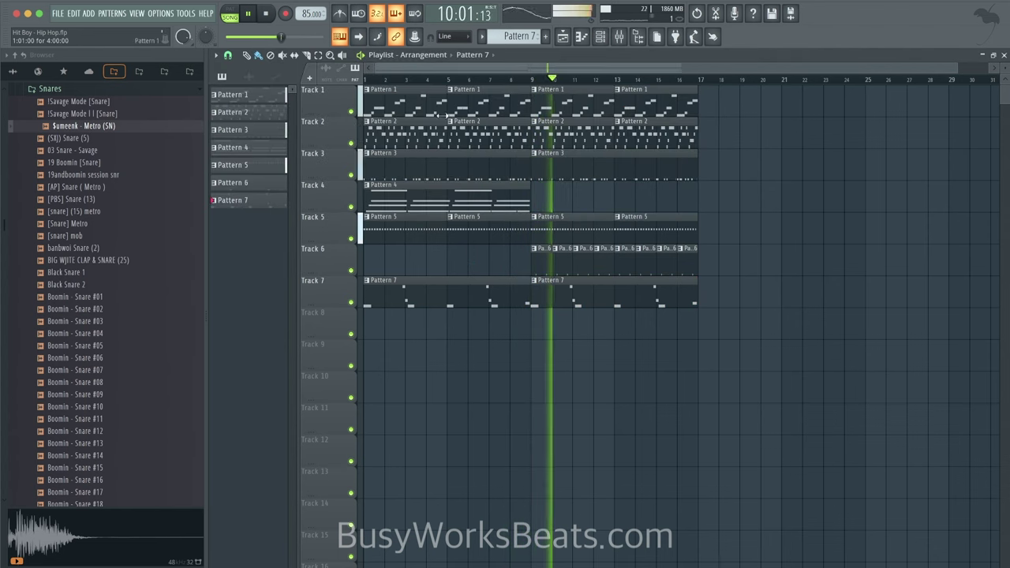
pyautogui.press('F6')
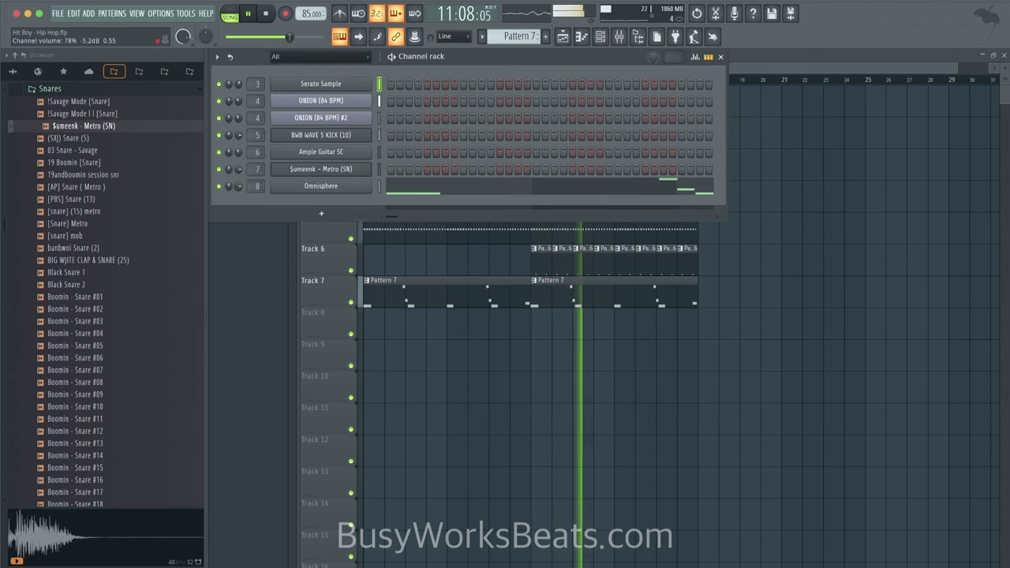
pyautogui.press('F9')
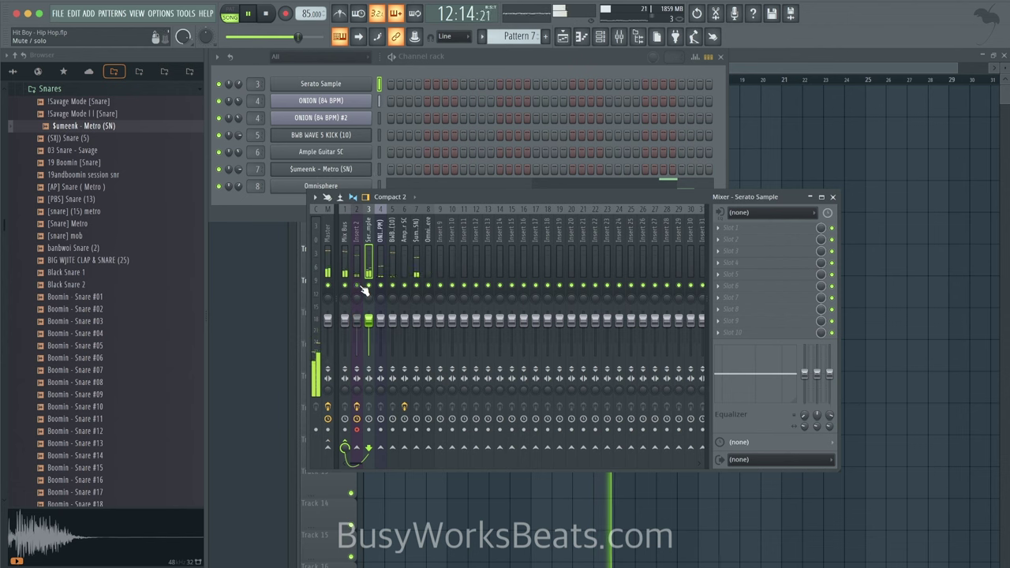
# Step: Audition samples in the drumkit's Open Hats folder and open DMV3_Open 1 in a new channel
pyautogui.press('F5')
pyautogui.scroll(4, 118, 209)
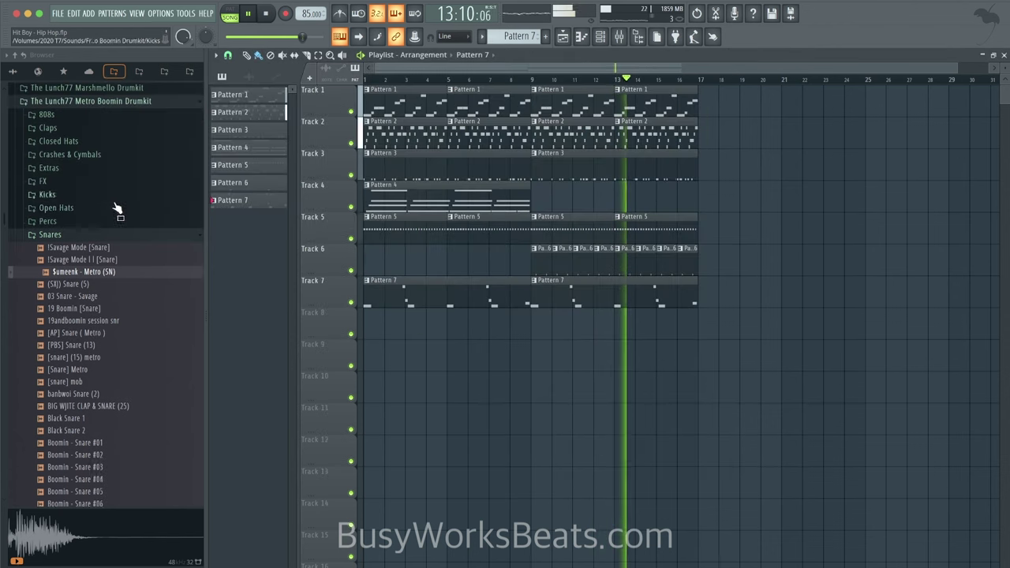
pyautogui.click(83, 210)
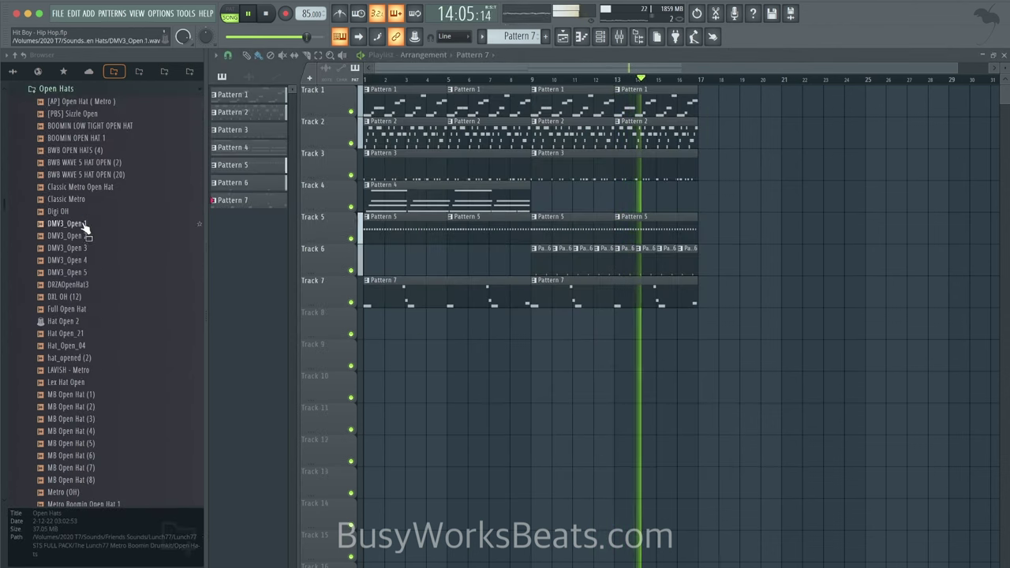
pyautogui.click(84, 212)
pyautogui.click(84, 223)
pyautogui.click(86, 189)
pyautogui.click(84, 223)
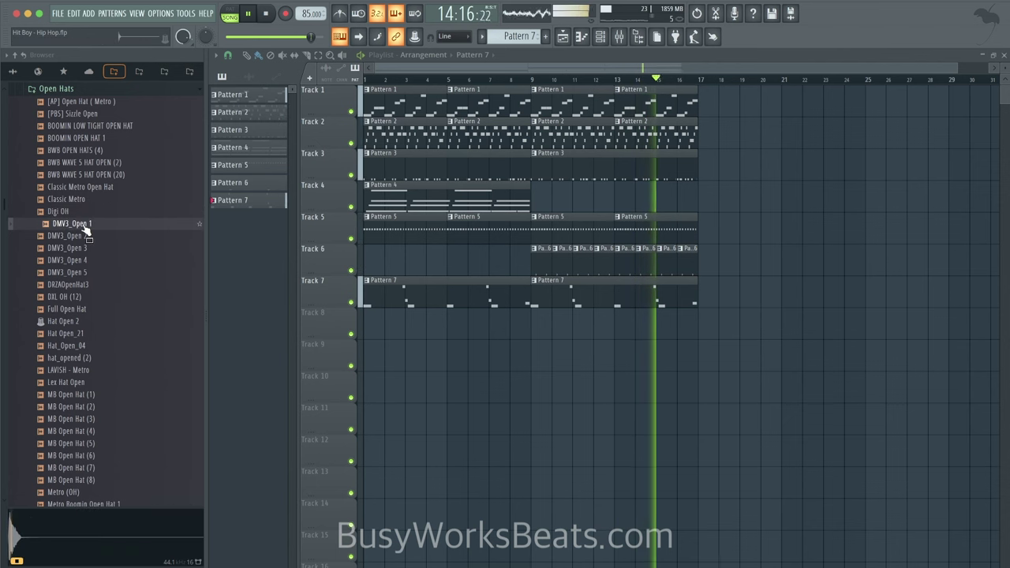
pyautogui.rightClick(82, 223)
pyautogui.click(111, 228)
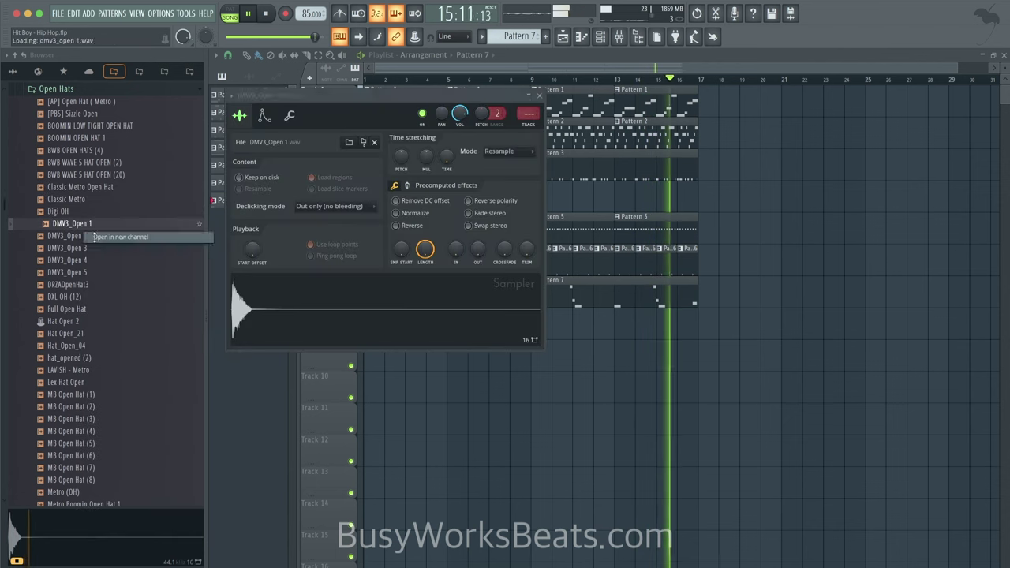
# Step: Audition samples in the drumkit's Closed Hats folder and open [PBS] Lex hat in a new channel
pyautogui.scroll(3, 87, 203)
pyautogui.click(79, 145)
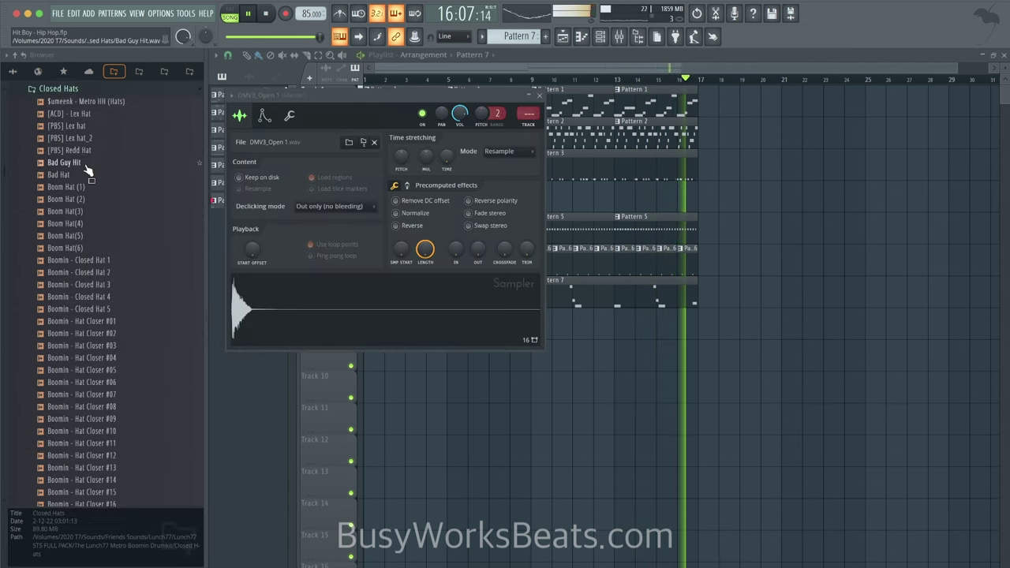
pyautogui.click(90, 151)
pyautogui.click(89, 139)
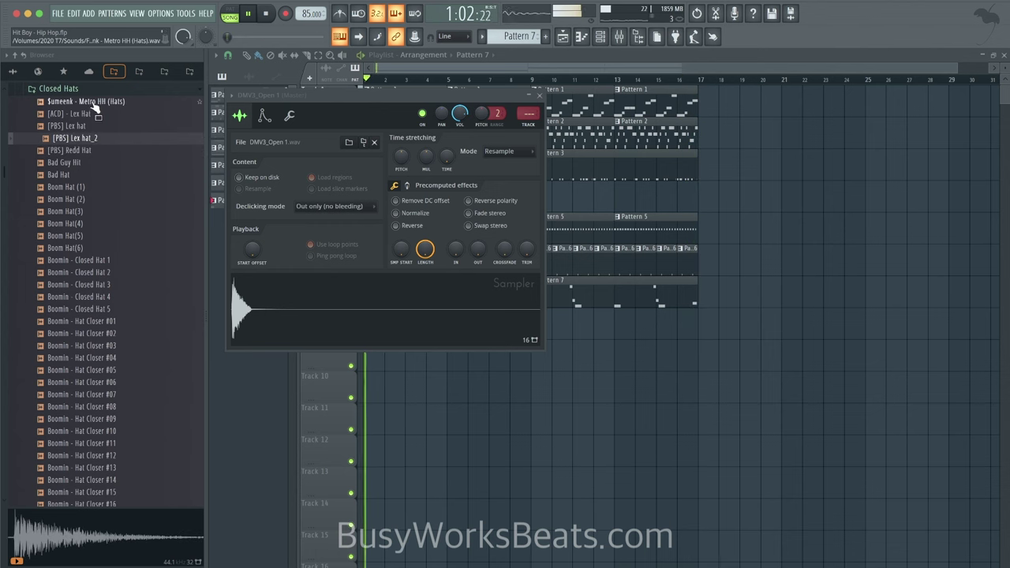
pyautogui.click(93, 102)
pyautogui.click(91, 115)
pyautogui.click(94, 127)
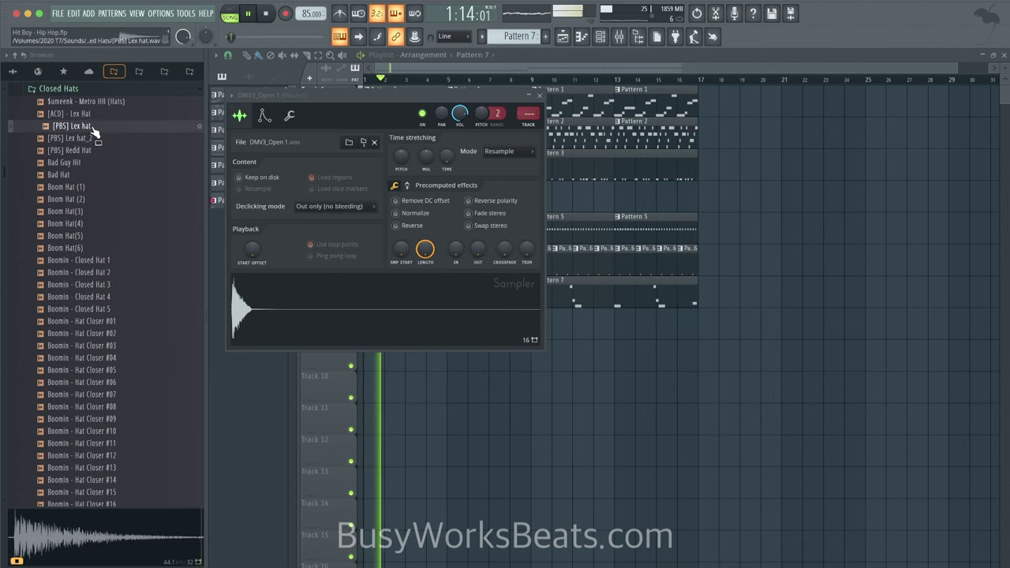
pyautogui.rightClick(102, 132)
pyautogui.click(111, 144)
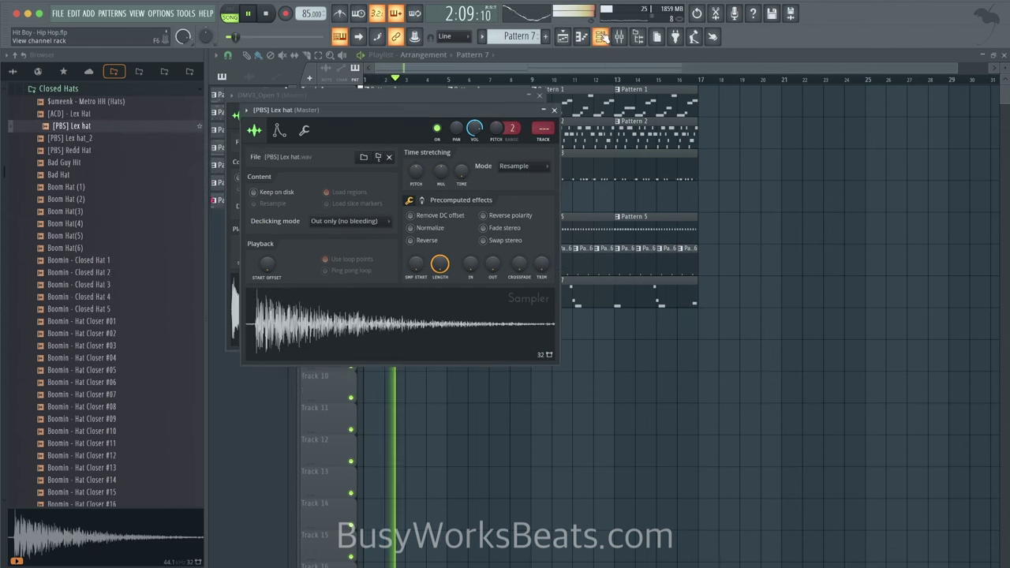
# Step: Route DMV3_Open 1 and [PBS] Lex hat to mixer tracks 9 and 10, and switch to the empty Pattern 8
pyautogui.click(600, 36)
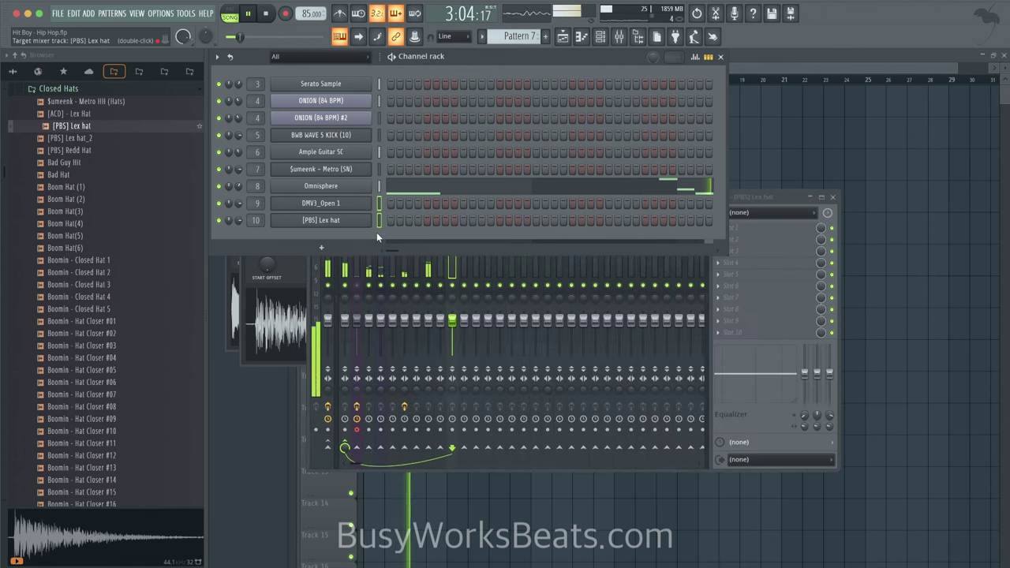
pyautogui.press('F9')
pyautogui.moveTo(527, 37); pyautogui.dragTo(527, 30)
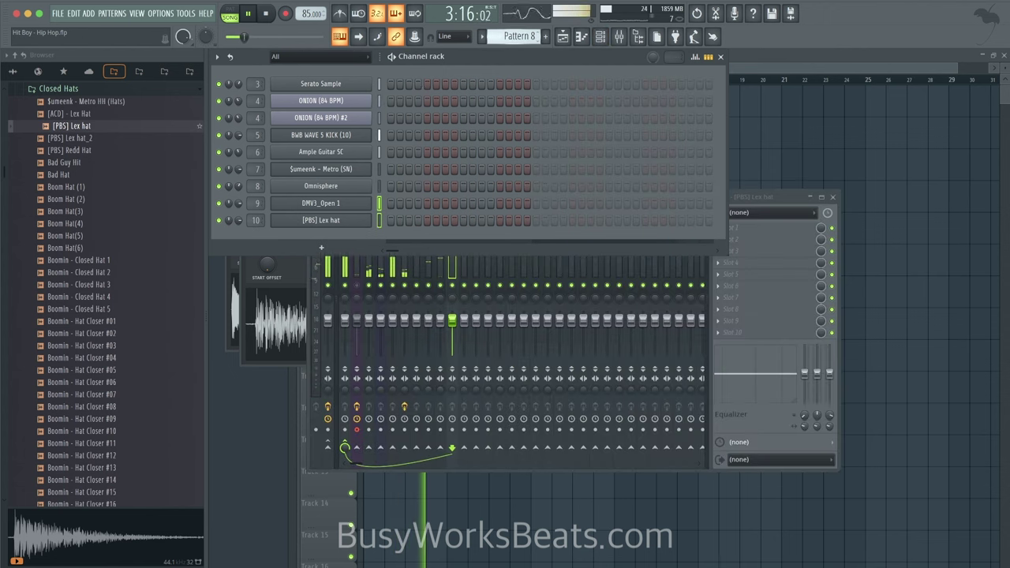
# Step: Shape the volume envelope of DMV3_Open 1 into a short hold with an abrupt cut-off
pyautogui.click(345, 204)
pyautogui.click(265, 115)
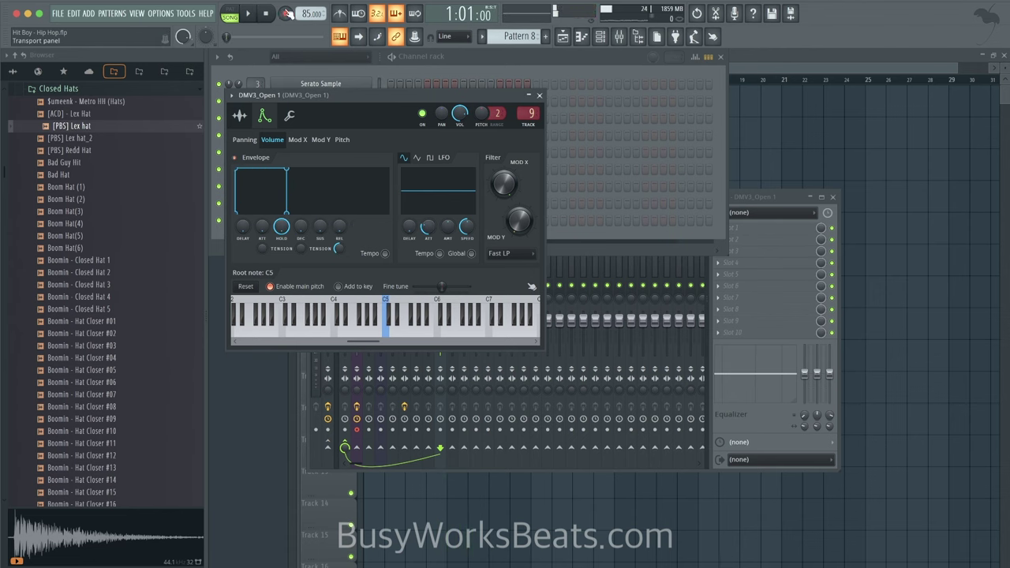
# Step: Record open hat hits with DMV3_Open 1 into Pattern 8 and open the recorded notes in the piano roll
pyautogui.click(287, 14)
pyautogui.click(547, 348)
pyautogui.press('F12')
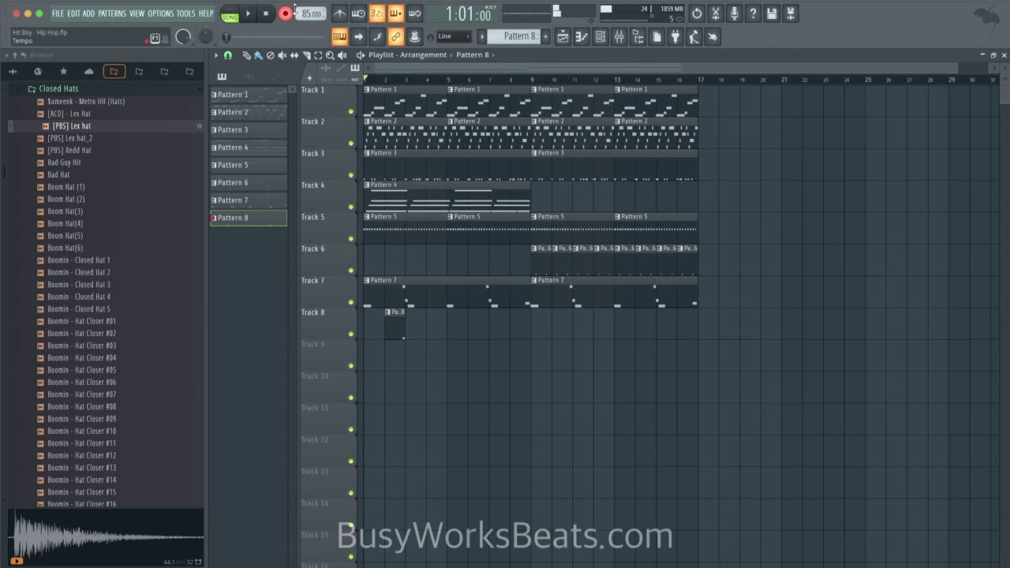
pyautogui.press('space')
pyautogui.doubleClick(398, 337)
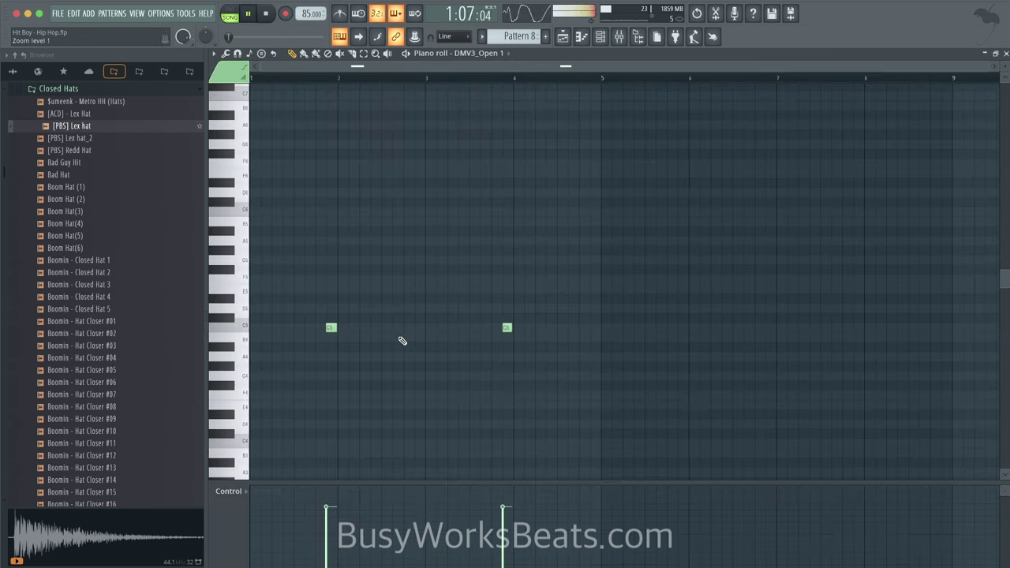
# Step: Fill every second step of [PBS] Lex hat in Pattern 9, and paint the pattern on Track 9 across bars 5 to 16
pyautogui.click(605, 36)
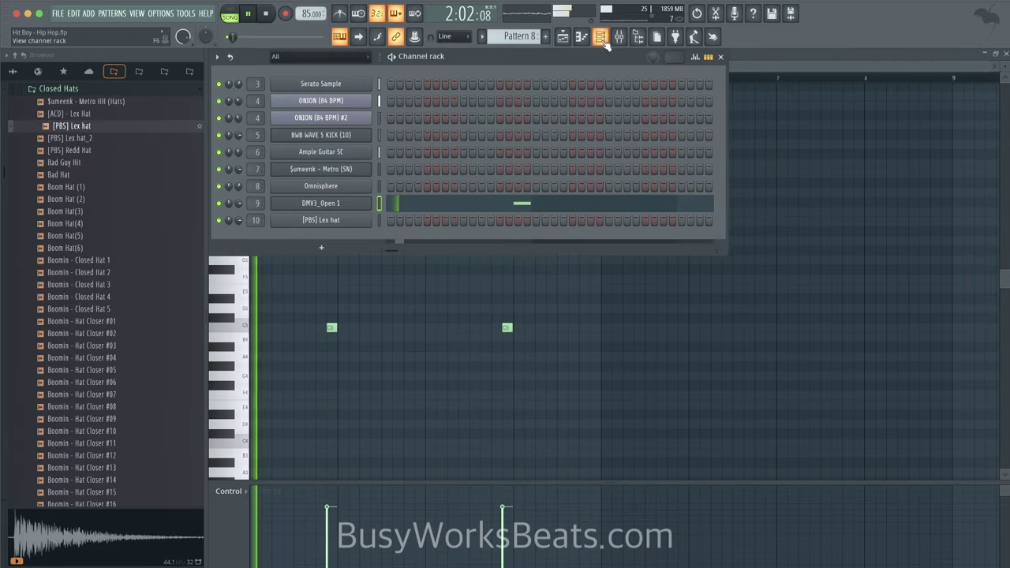
pyautogui.moveTo(535, 41); pyautogui.dragTo(535, 34)
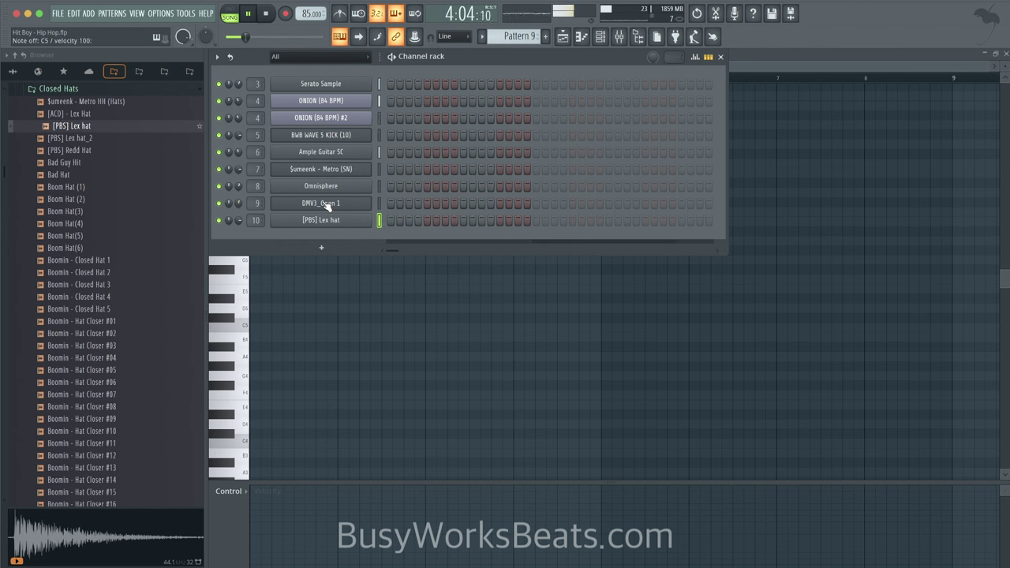
pyautogui.rightClick(352, 217)
pyautogui.click(505, 255)
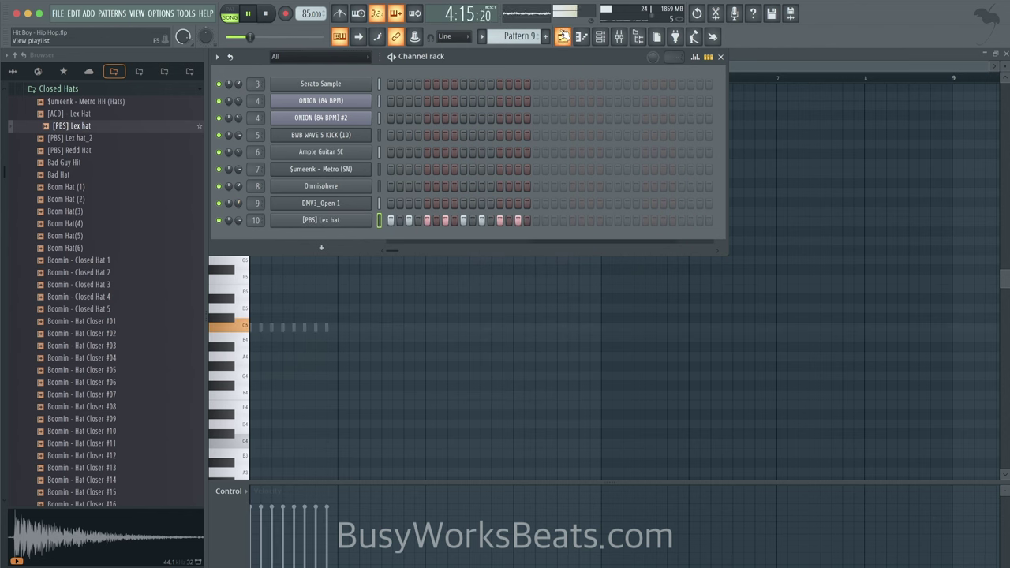
pyautogui.click(564, 36)
pyautogui.moveTo(451, 351); pyautogui.dragTo(686, 346)
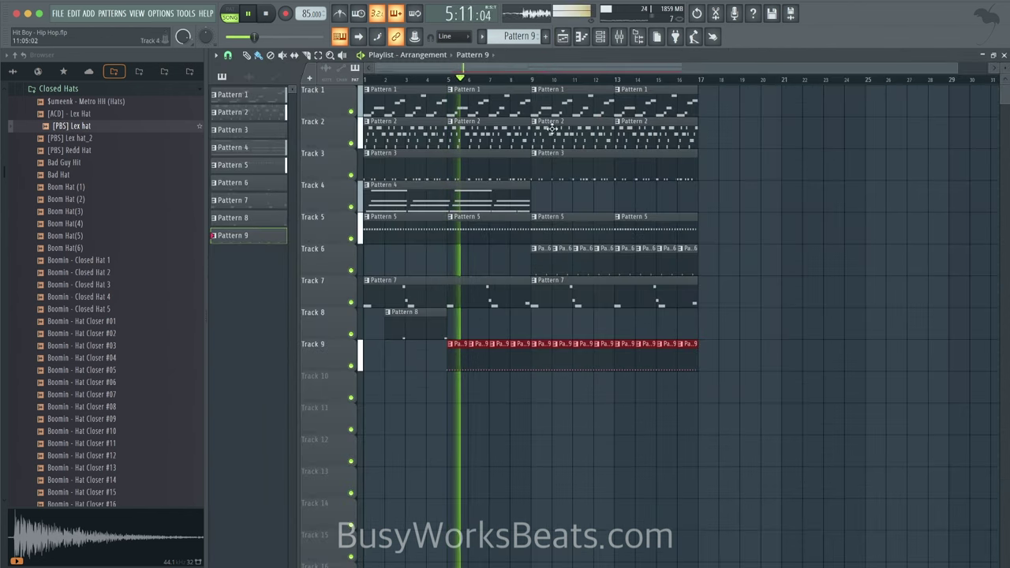
# Step: Fill all 16 steps of [PBS] Lex hat in Pattern 9 and lower its channel volume to 45%
pyautogui.press('F6')
pyautogui.moveTo(396, 220); pyautogui.dragTo(521, 220)
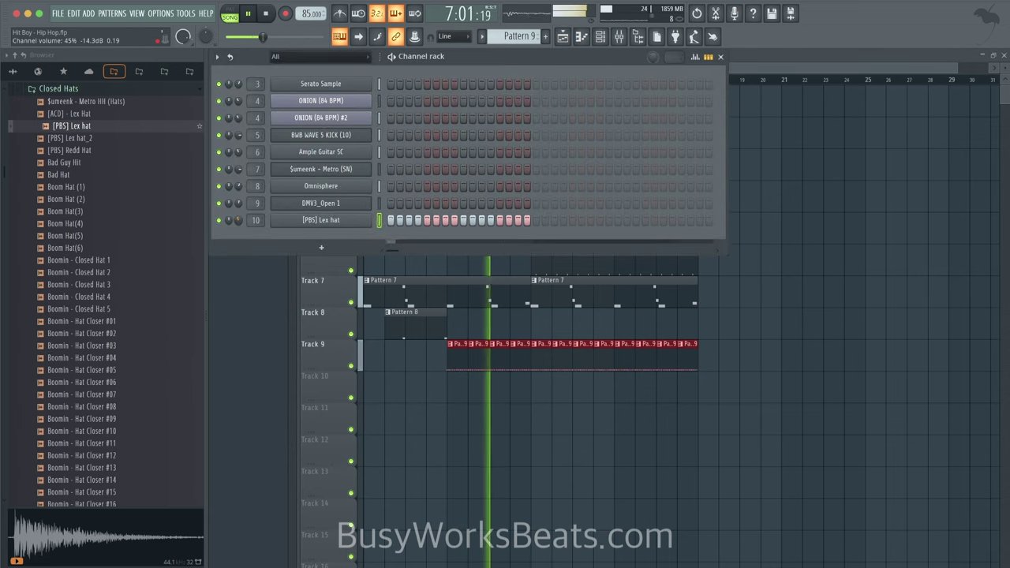
# Step: Place a second Pattern 8 clip on Track 8 covering bars 10 to 12
pyautogui.press('F6')
pyautogui.moveTo(405, 325)
pyautogui.mouseDown()
pyautogui.moveTo(618, 327)
pyautogui.moveTo(407, 331)
pyautogui.mouseUp()
pyautogui.click(511, 330)
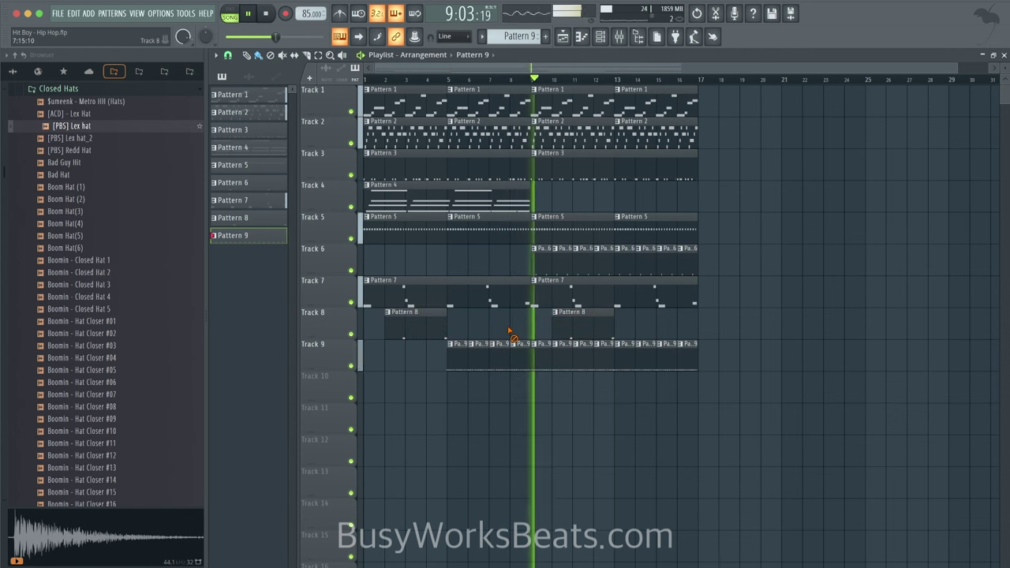
# Step: Check the audio device and buffer length settings
pyautogui.click(602, 37)
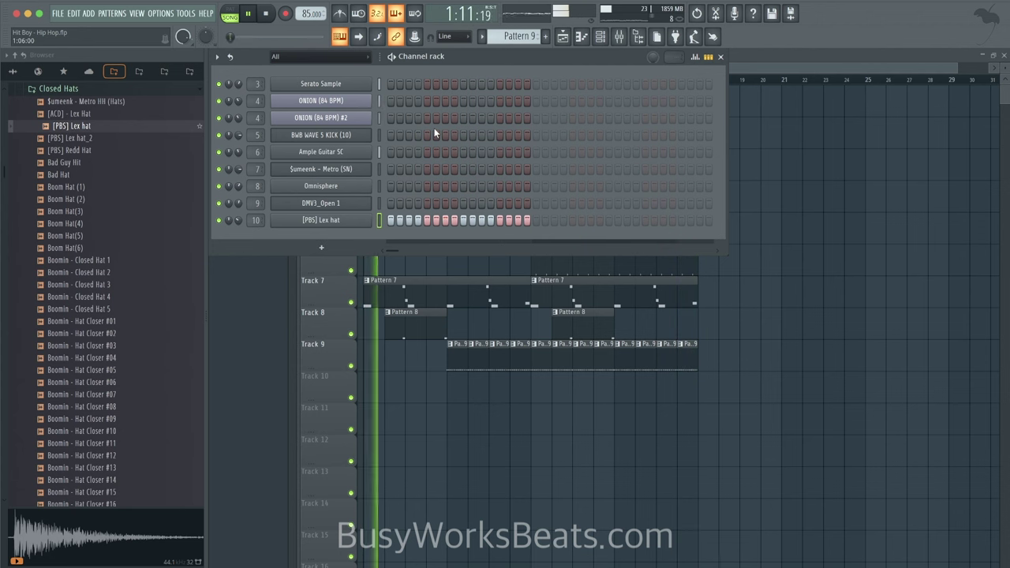
pyautogui.press('F6')
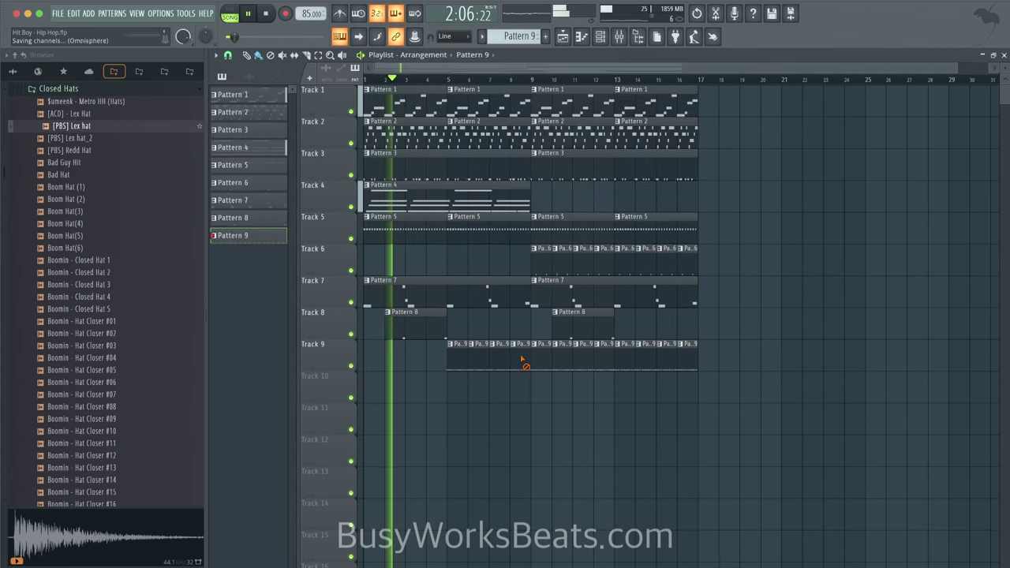
pyautogui.press('F9')
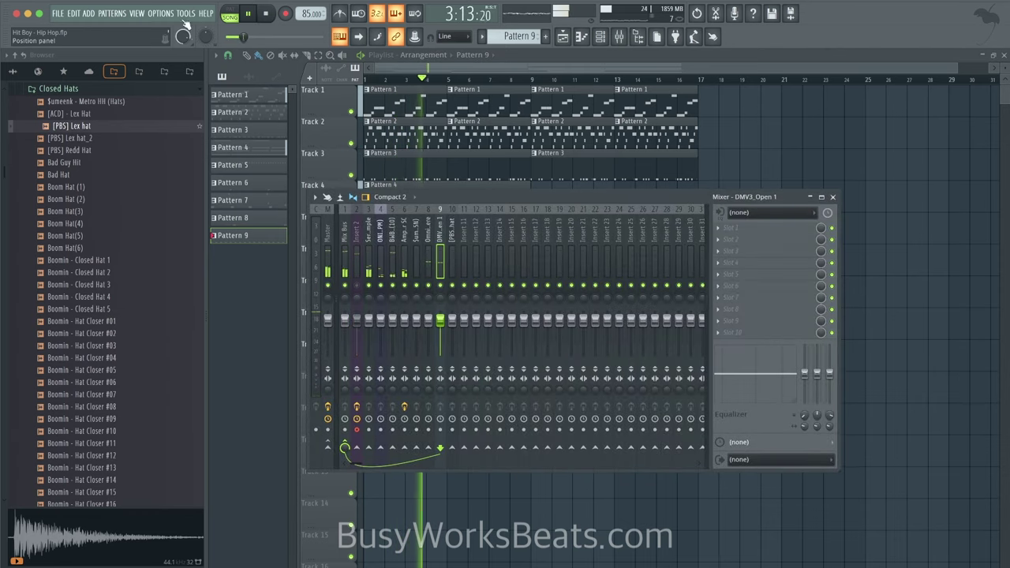
pyautogui.click(161, 14)
pyautogui.click(172, 45)
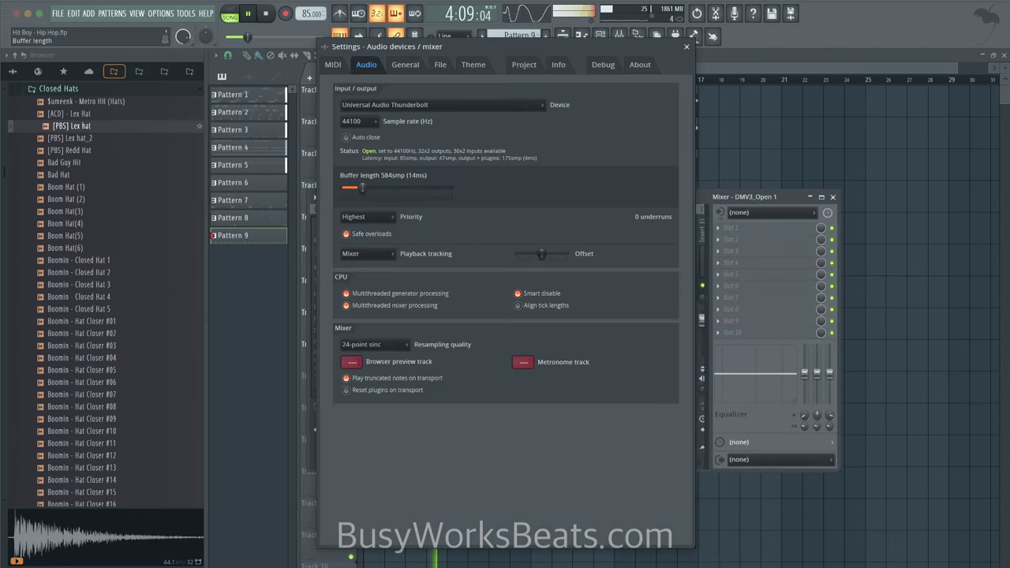
pyautogui.click(687, 47)
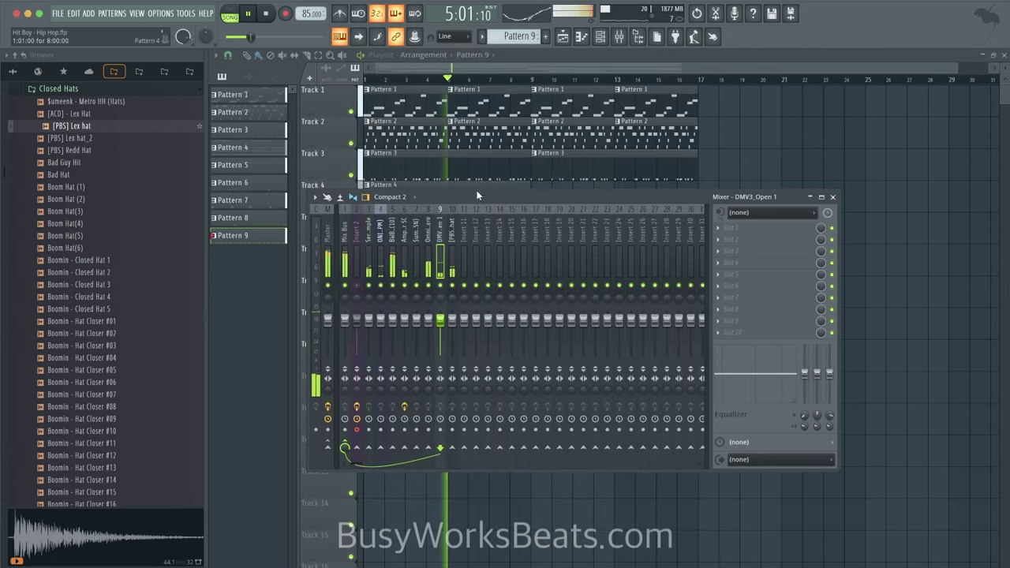
pyautogui.click(346, 259)
pyautogui.click(732, 228)
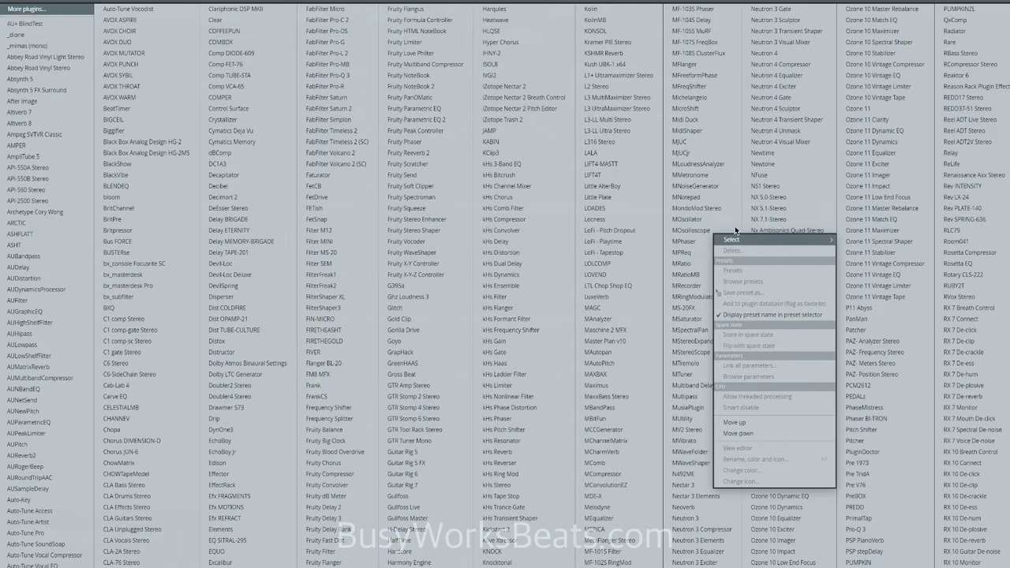
pyautogui.hscroll(2, 611, 178)
pyautogui.hscroll(4, 611, 178)
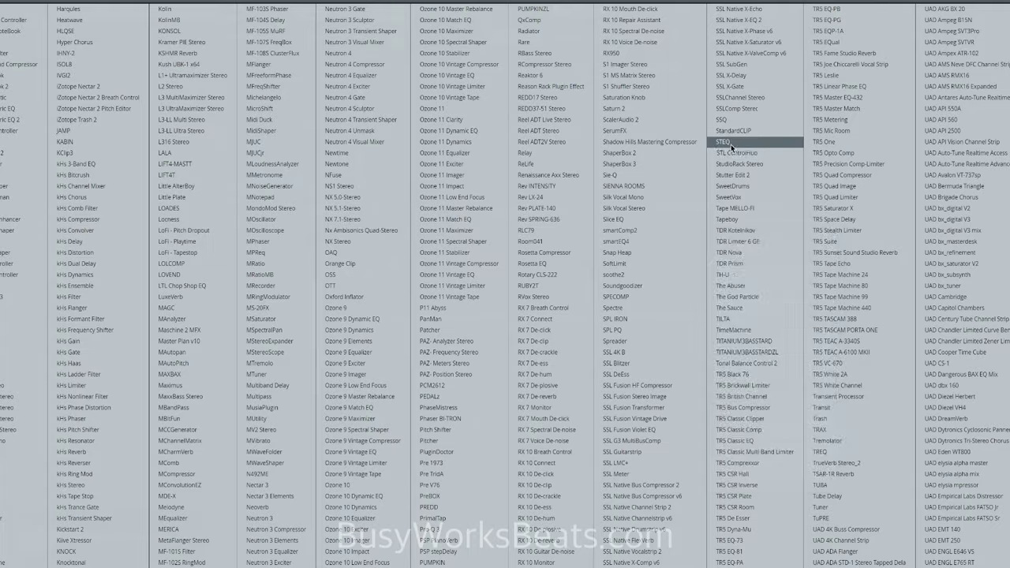
pyautogui.press('Escape')
# Step: Load StandardCLIP into the first effect slot of the BWB WAVE 5 KICK (10) mixer track
pyautogui.click(394, 247)
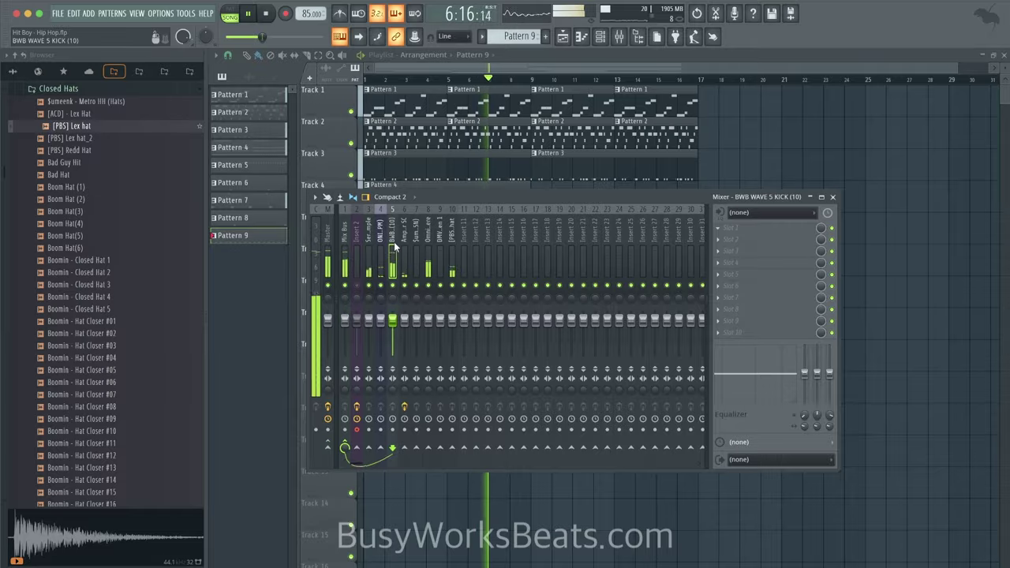
pyautogui.click(772, 223)
pyautogui.hscroll(4, 643, 158)
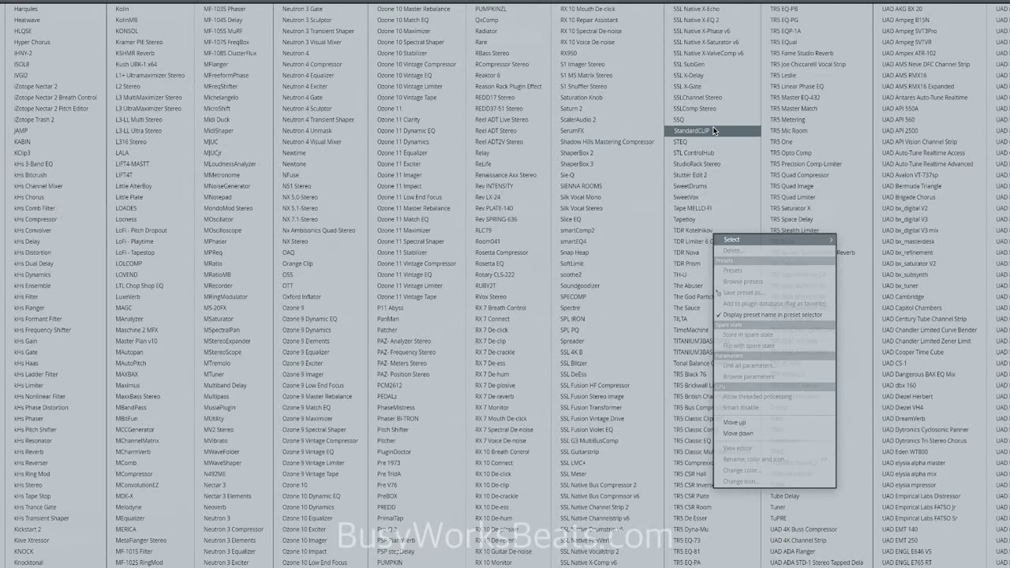
pyautogui.click(712, 130)
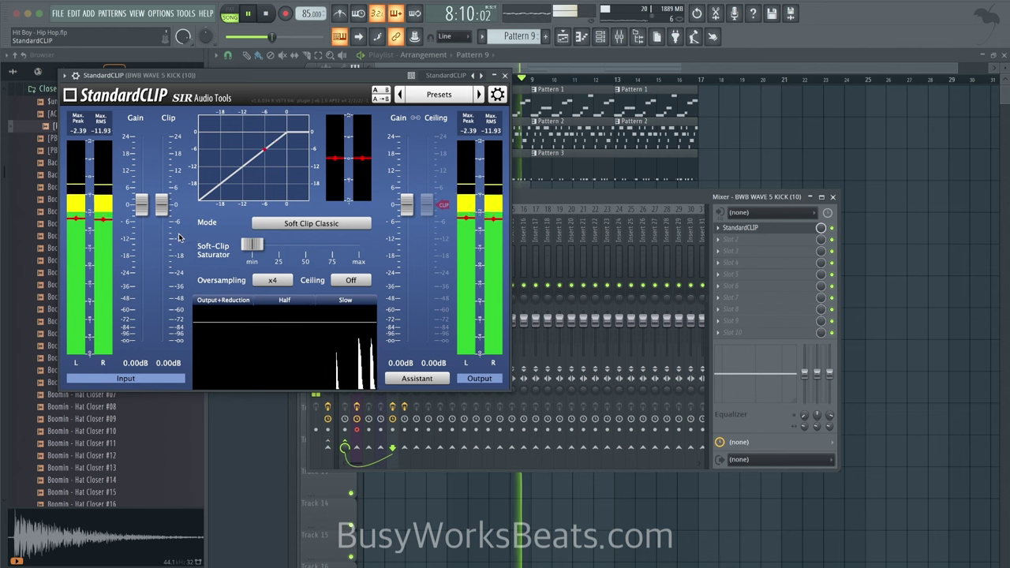
# Step: Configure StandardCLIP with a -2.80 dB clip level, Soft Clip Pro mode, 12% softness and 0.40 dB output gain
pyautogui.moveTo(161, 212); pyautogui.dragTo(162, 219)
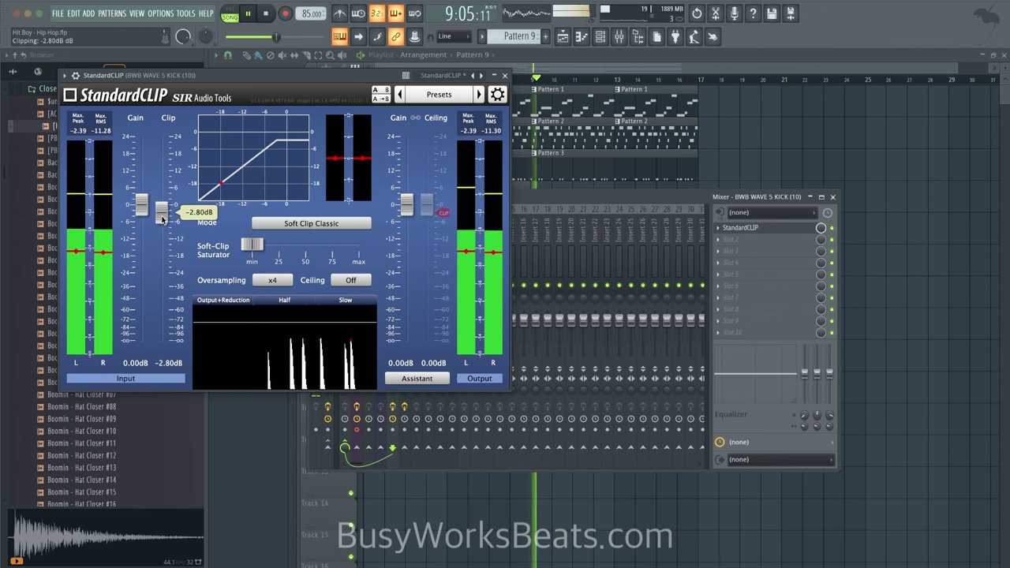
pyautogui.click(286, 223)
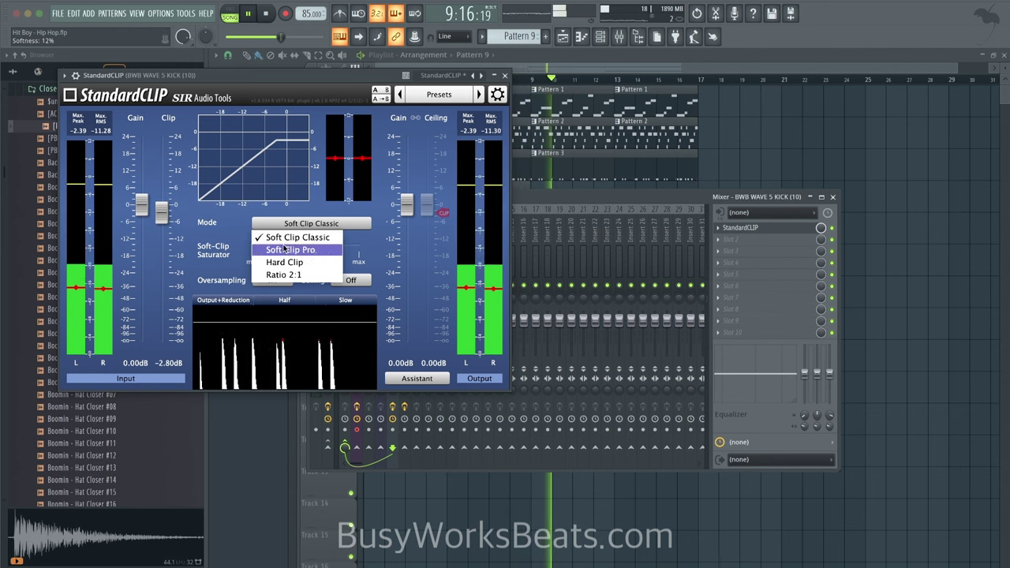
pyautogui.click(285, 250)
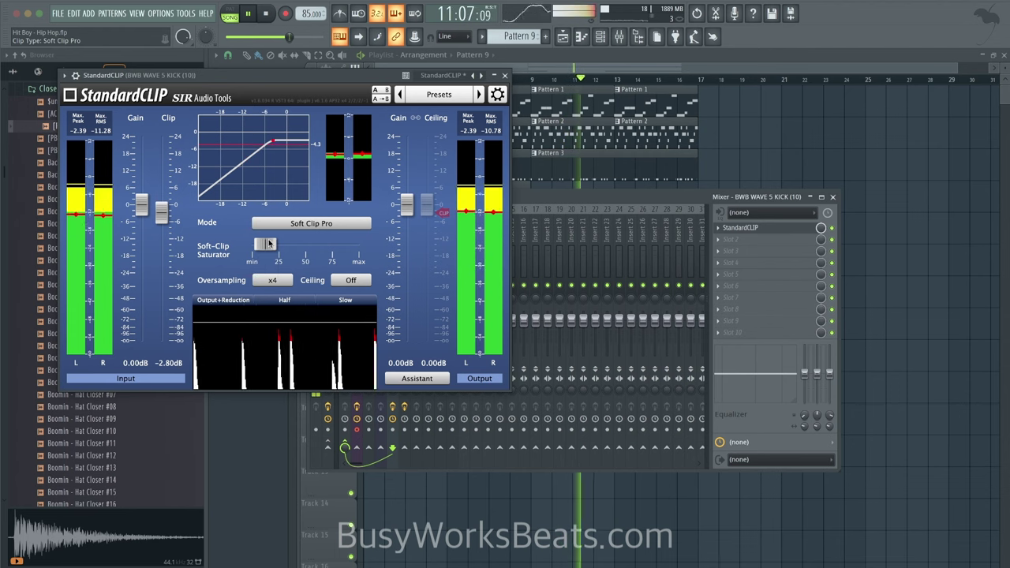
pyautogui.moveTo(408, 210); pyautogui.dragTo(407, 209)
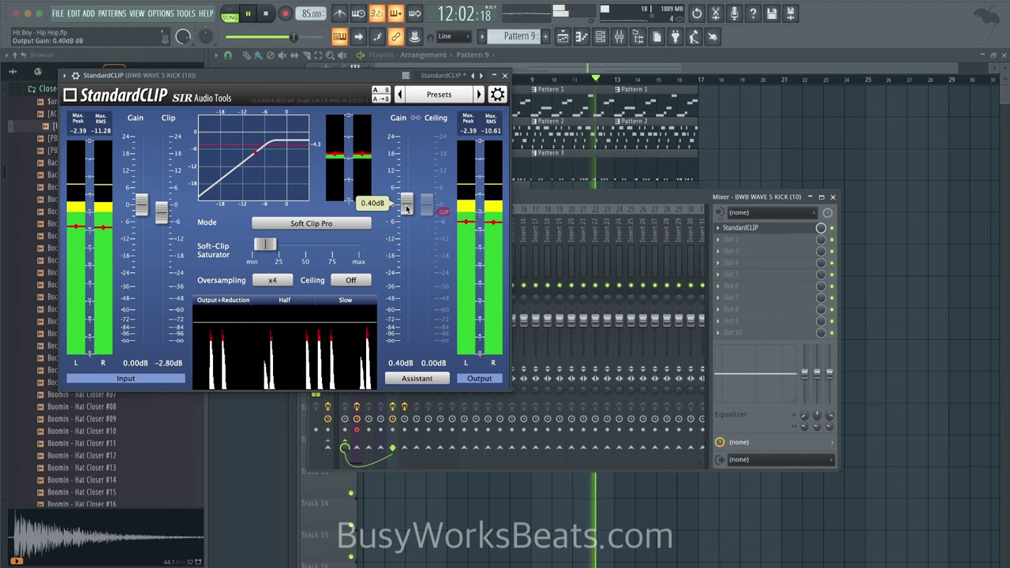
pyautogui.click(505, 76)
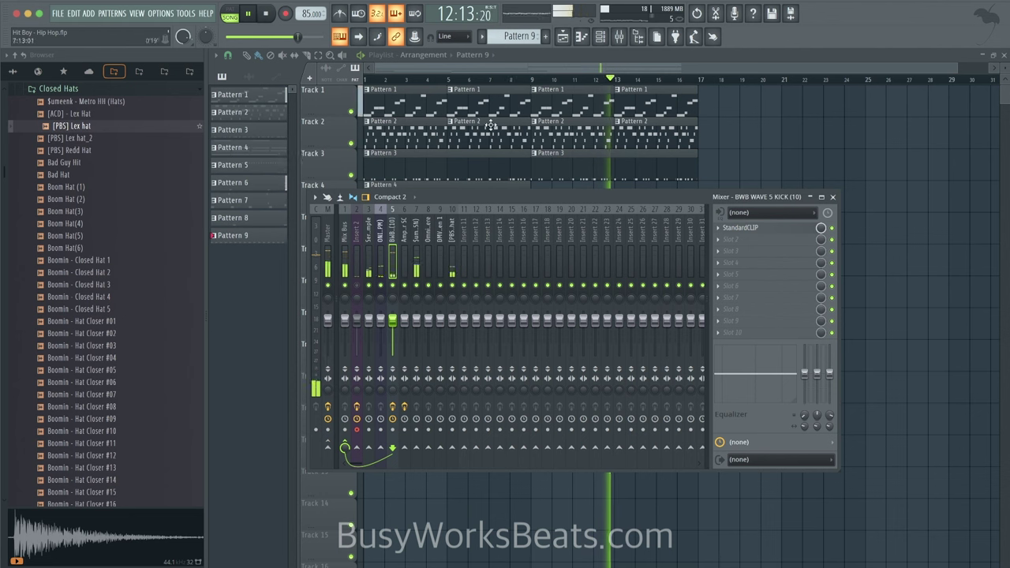
pyautogui.click(394, 407)
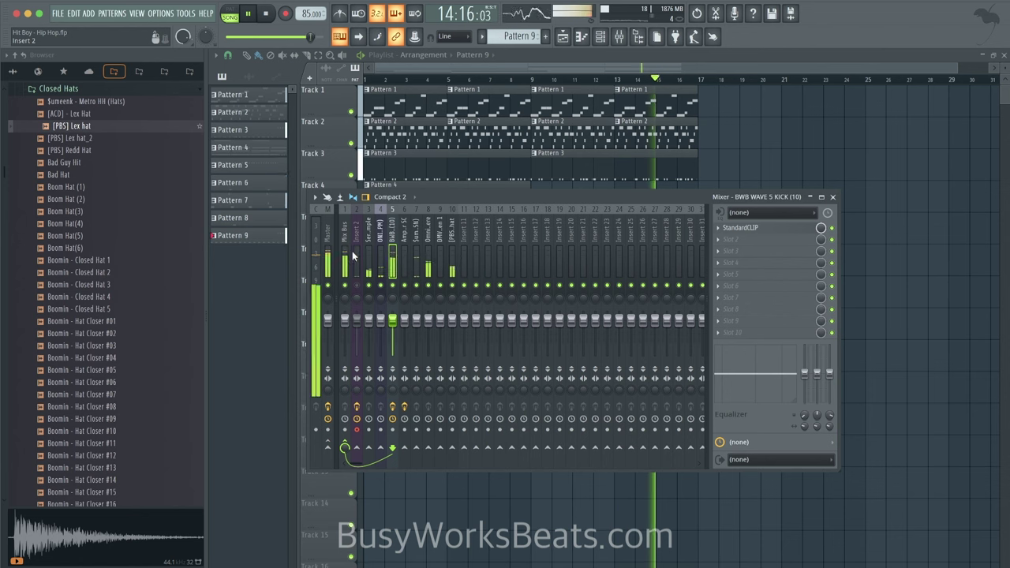
pyautogui.click(428, 250)
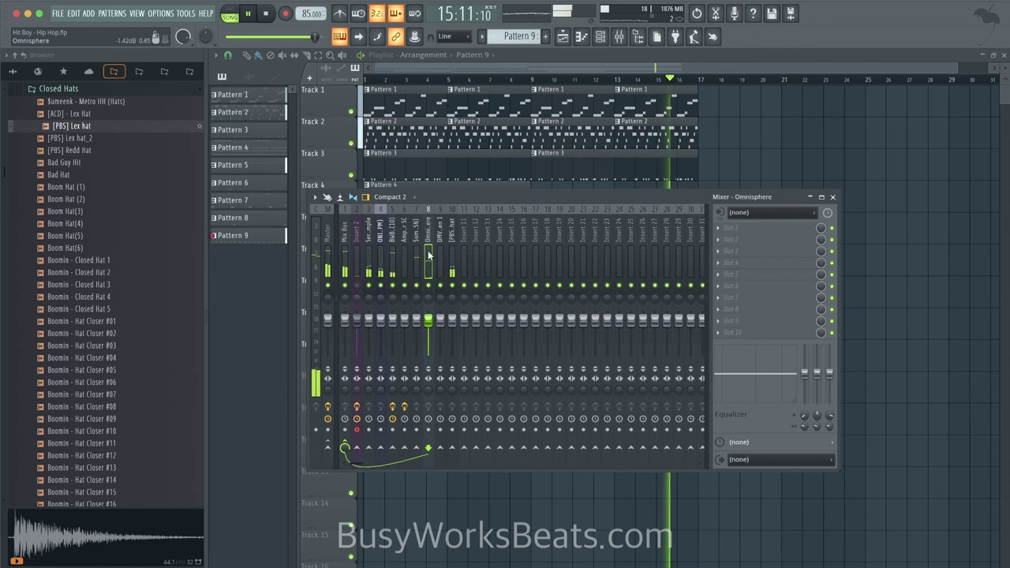
pyautogui.press('F9')
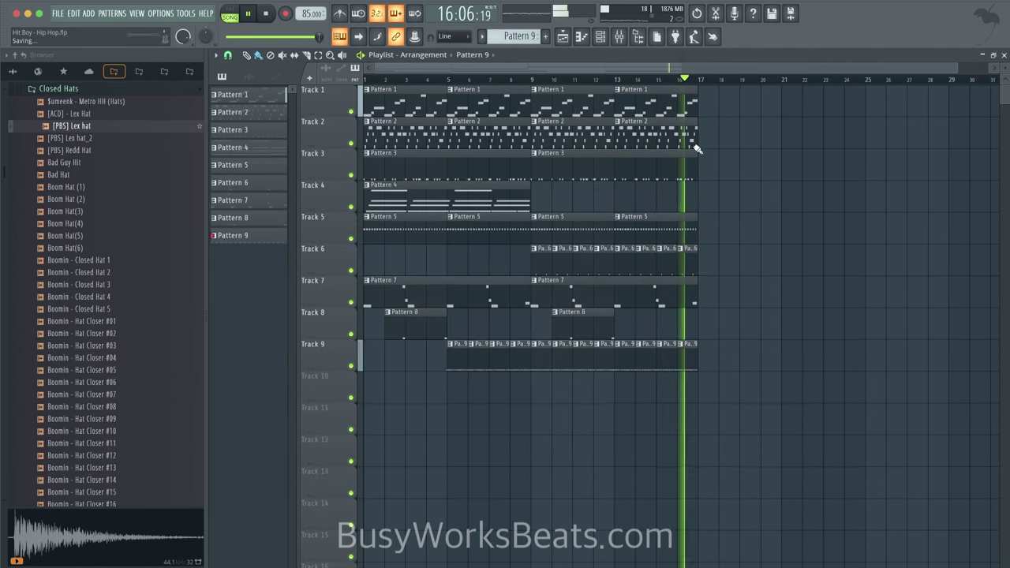
# Step: Advance the sample start of the [PBS] Lex hat channel to trim the silence before its transient
pyautogui.press('F6')
pyautogui.click(342, 221)
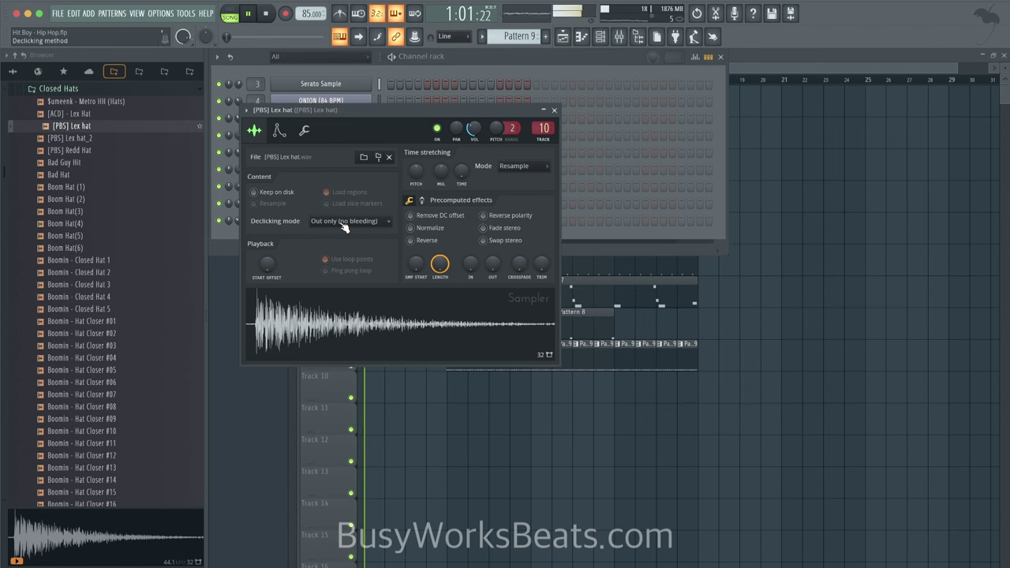
pyautogui.moveTo(416, 264); pyautogui.dragTo(416, 256)
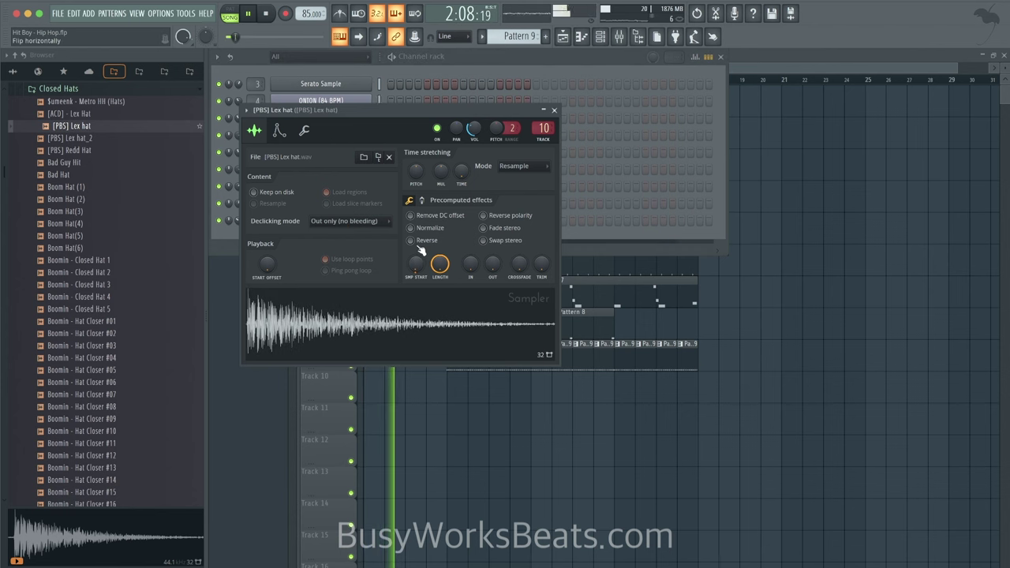
pyautogui.click(555, 111)
pyautogui.press('F6')
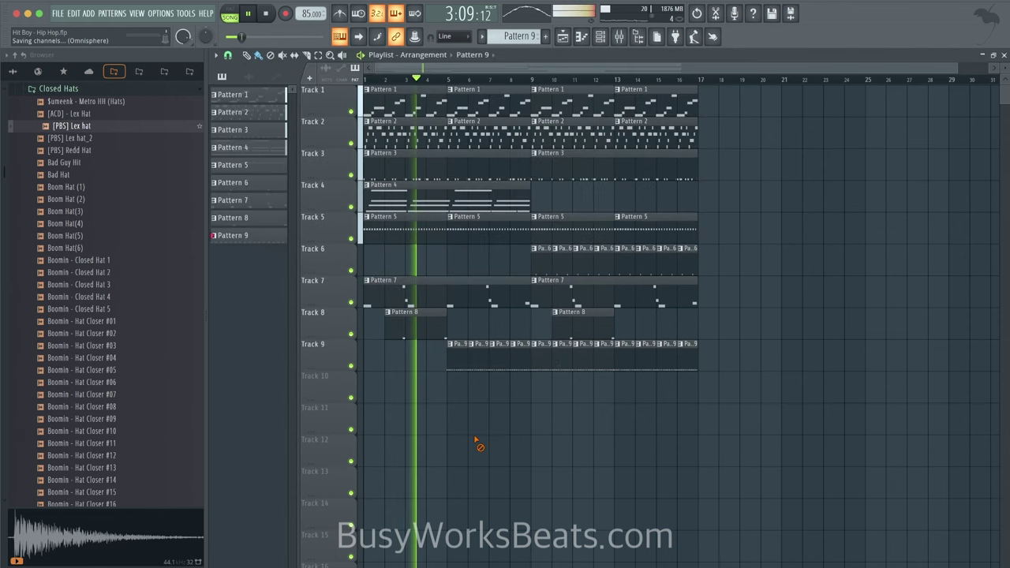
pyautogui.click(621, 39)
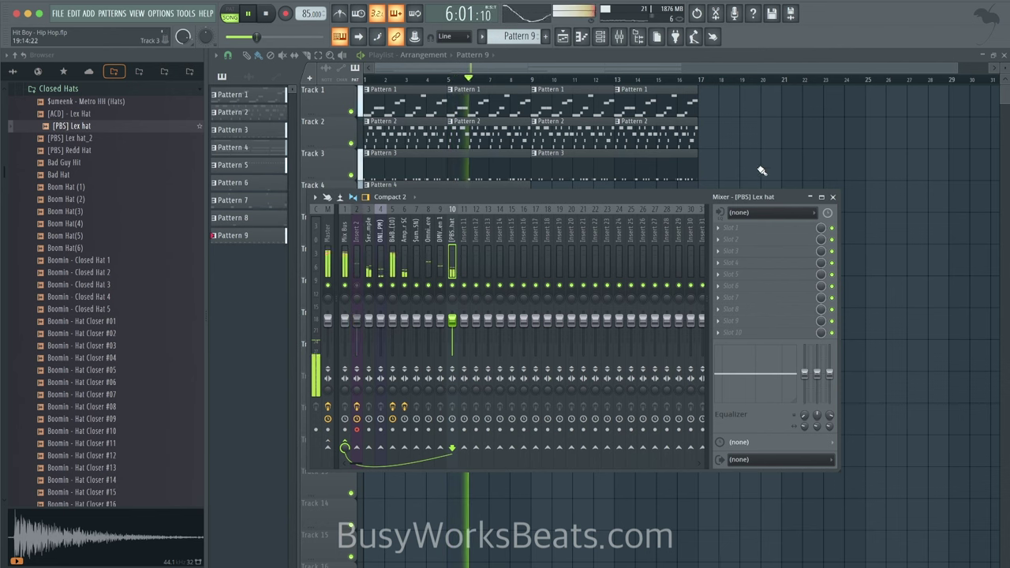
pyautogui.press('F9')
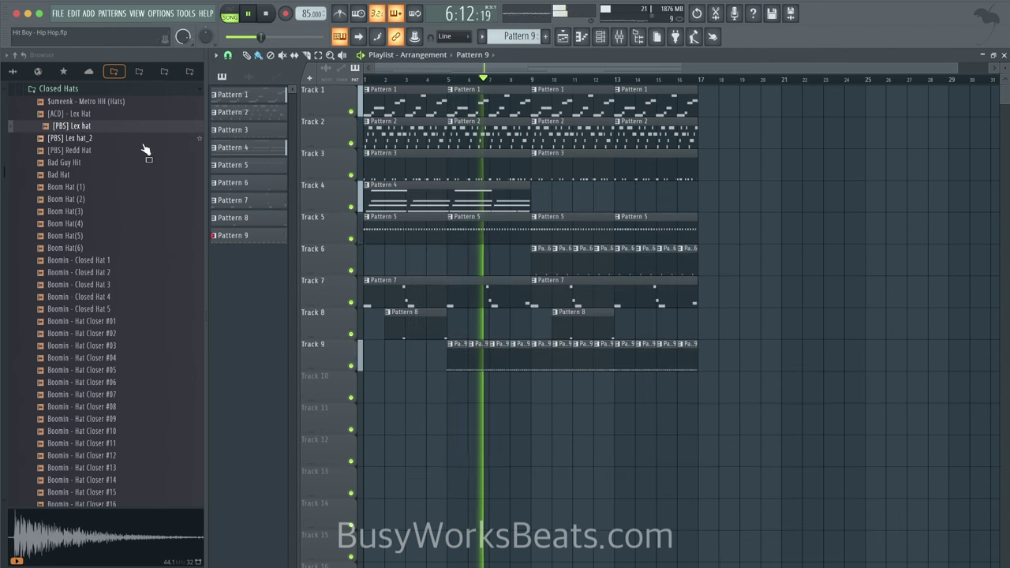
pyautogui.scroll(5, 144, 158)
pyautogui.click(131, 245)
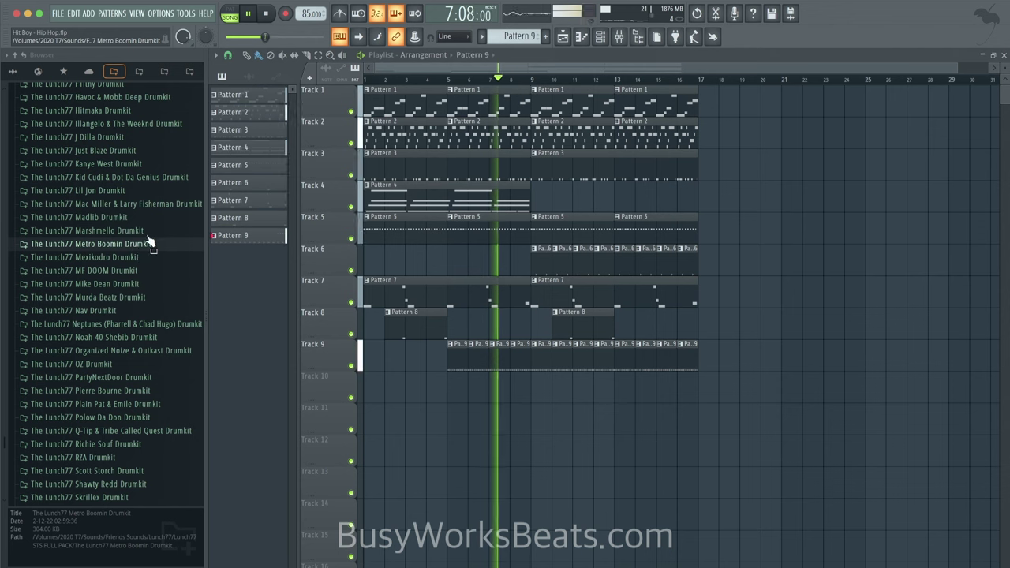
# Step: Load FabFilter Pro-MB into the first effect slot of the Serato Sample mixer track
pyautogui.press('F6')
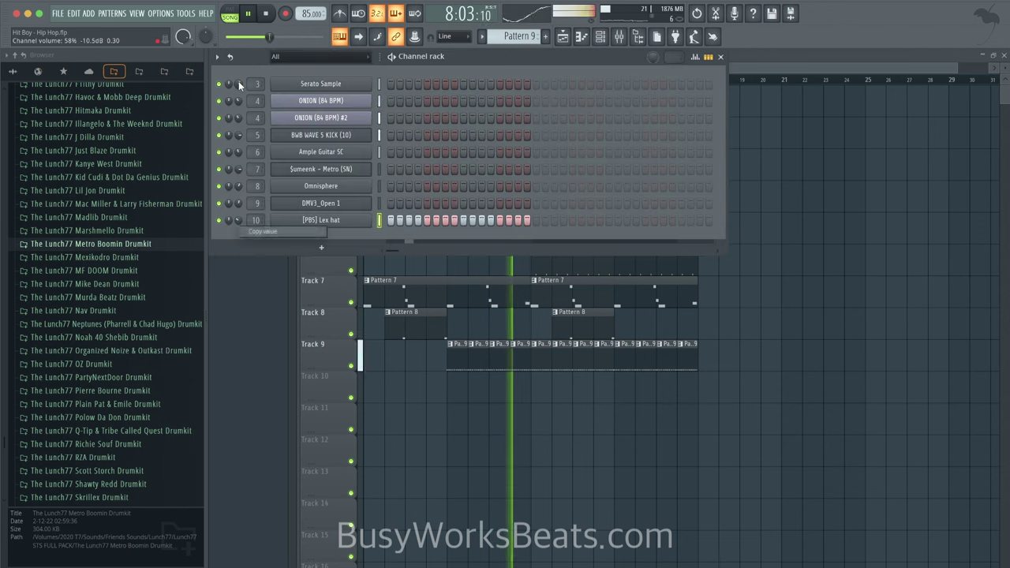
pyautogui.click(624, 37)
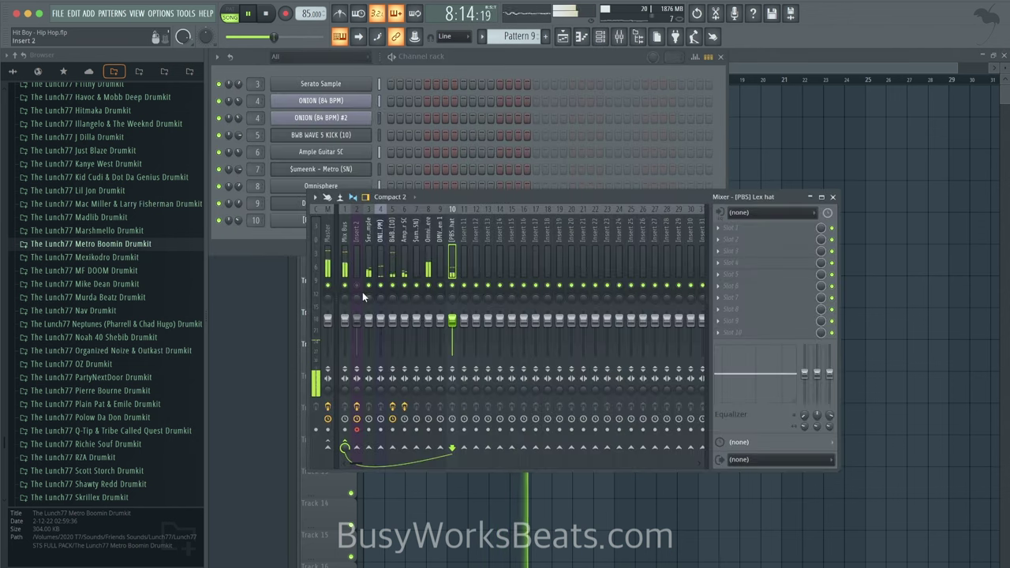
pyautogui.click(733, 238)
pyautogui.click(326, 63)
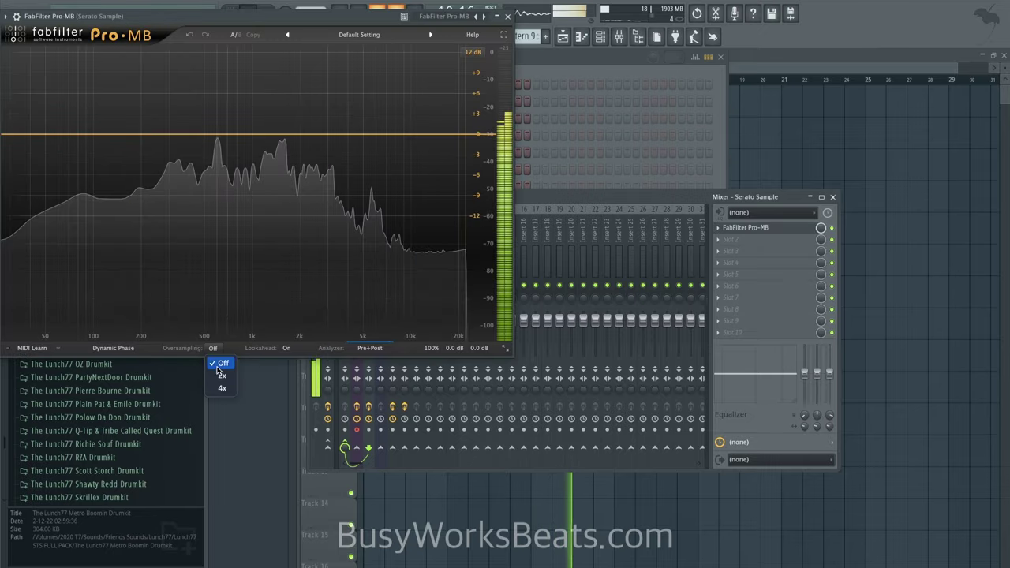
# Step: Set Pro-MB's oversampling to 2x and add a compression band from the lowest frequencies to about 620 Hz with a lower attack
pyautogui.click(220, 377)
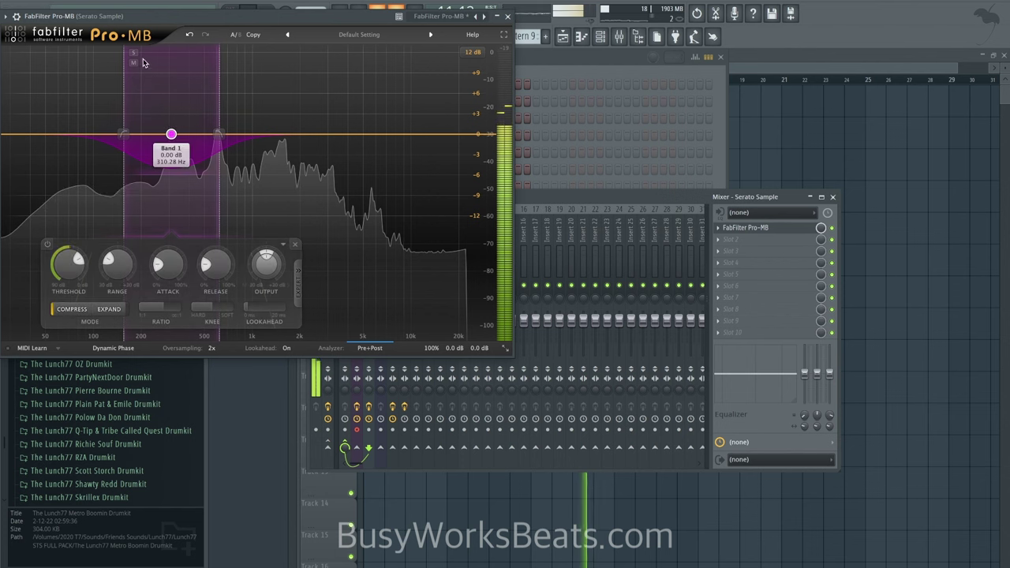
pyautogui.moveTo(124, 122); pyautogui.dragTo(3, 126)
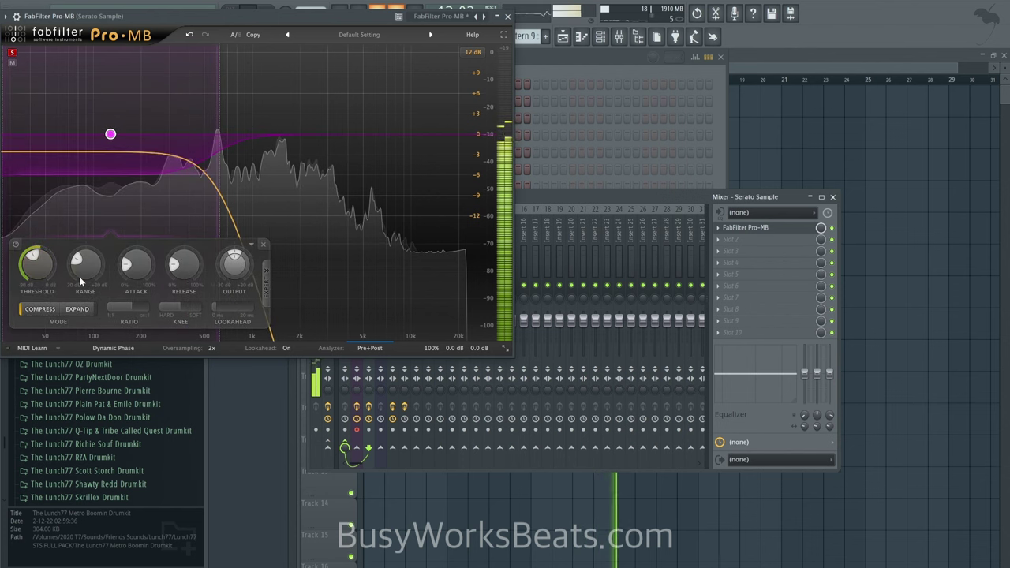
pyautogui.moveTo(132, 270); pyautogui.dragTo(131, 289)
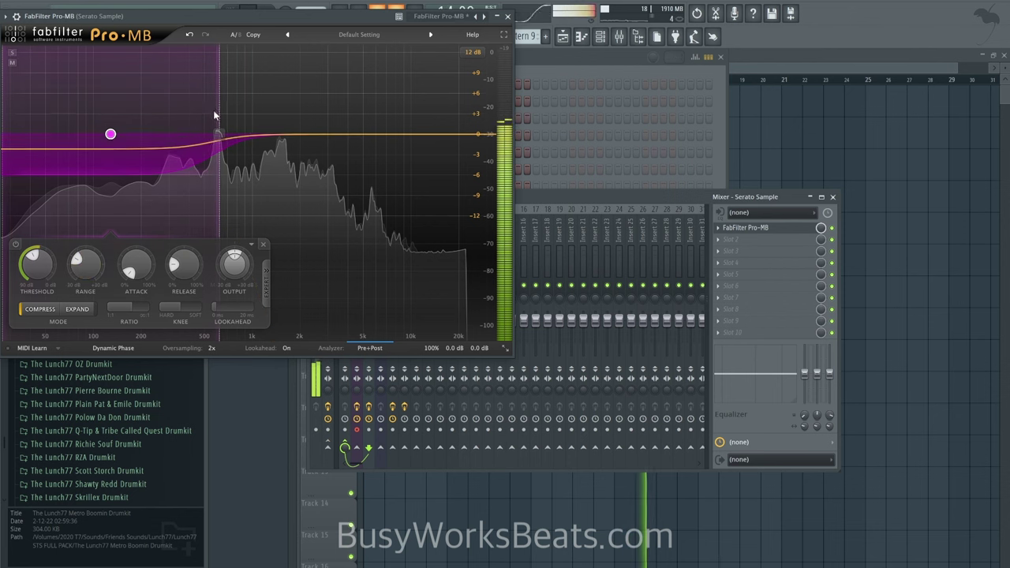
# Step: Try moving the compression band to the midrange, spanning about 330 Hz to 2.4 kHz
pyautogui.moveTo(218, 110); pyautogui.dragTo(385, 113)
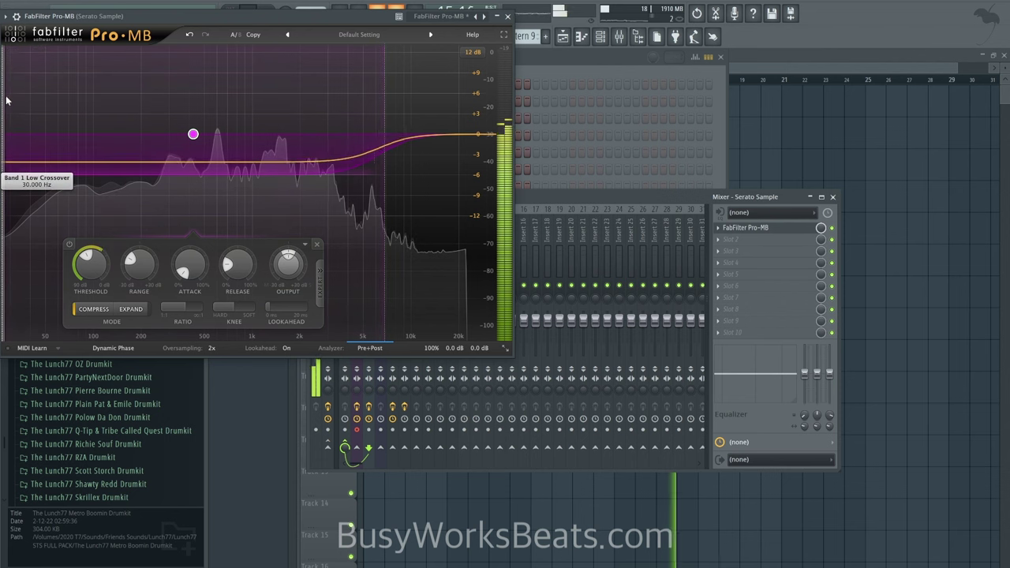
pyautogui.moveTo(4, 100); pyautogui.dragTo(175, 100)
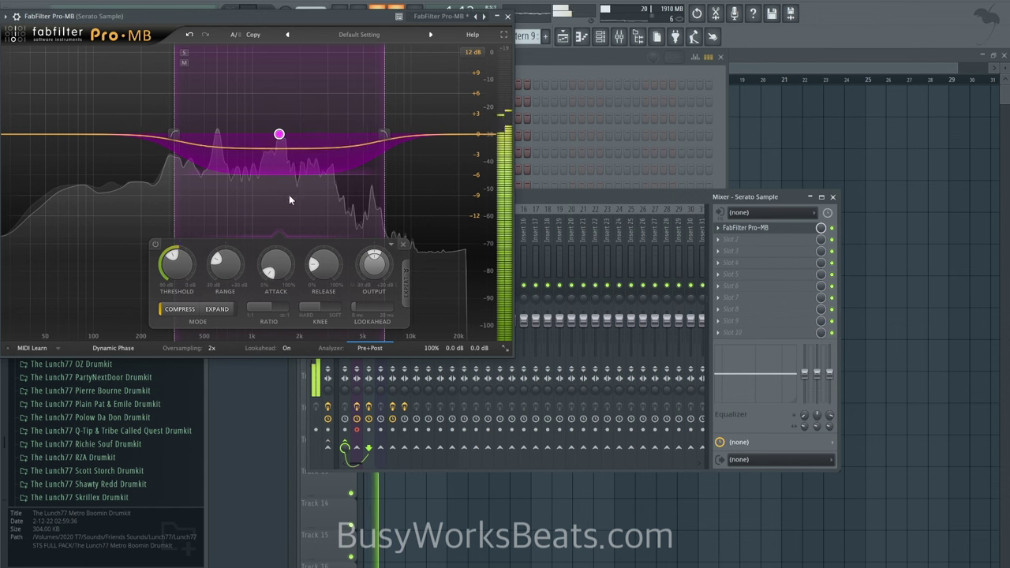
pyautogui.moveTo(384, 166); pyautogui.dragTo(311, 111)
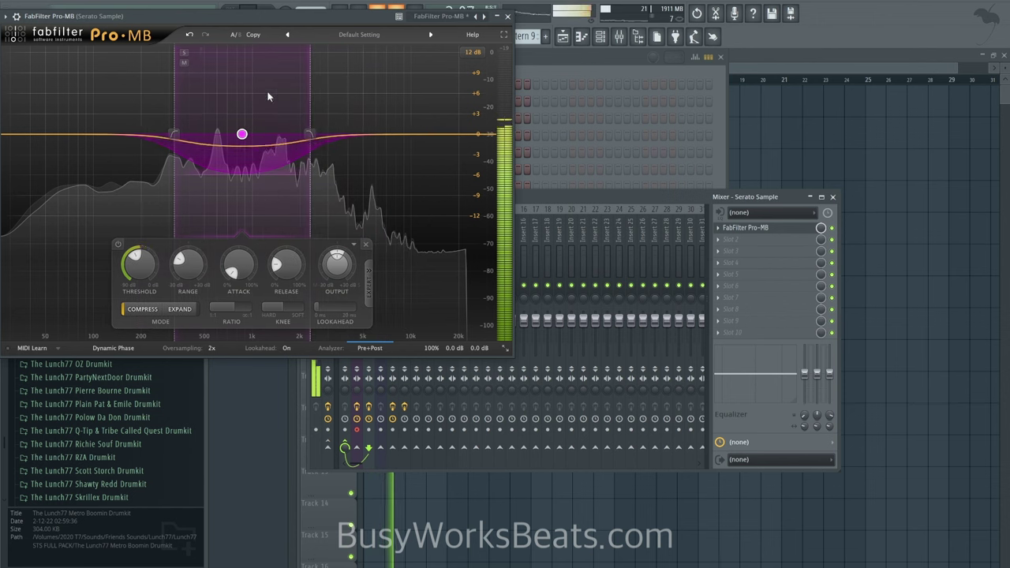
# Step: Solo the band to audition it, and adjust its crossovers to span the lowest frequencies up to about 833 Hz
pyautogui.click(184, 53)
pyautogui.moveTo(243, 133); pyautogui.dragTo(195, 135)
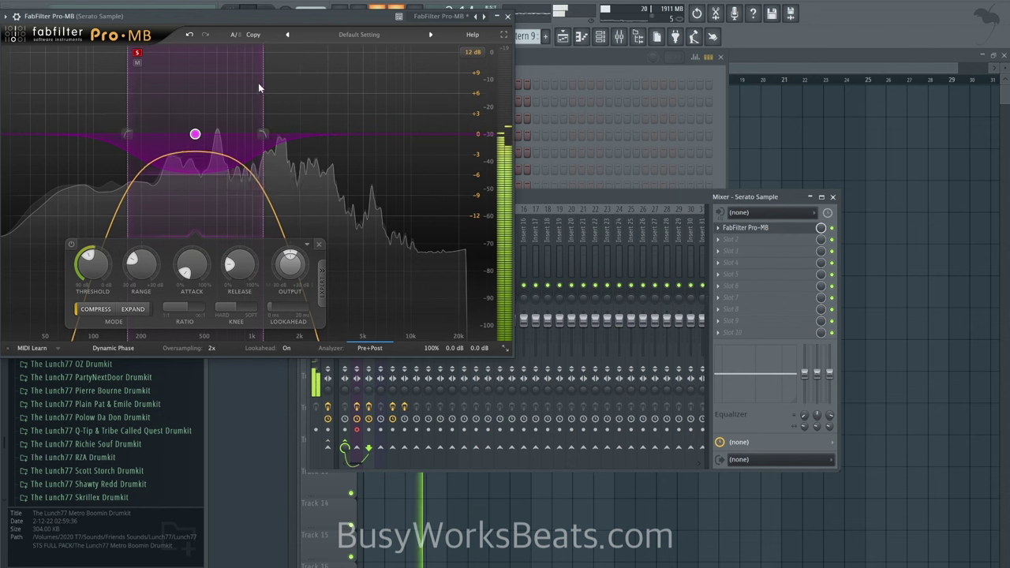
pyautogui.moveTo(258, 83); pyautogui.dragTo(240, 83)
pyautogui.moveTo(129, 97); pyautogui.dragTo(3, 104)
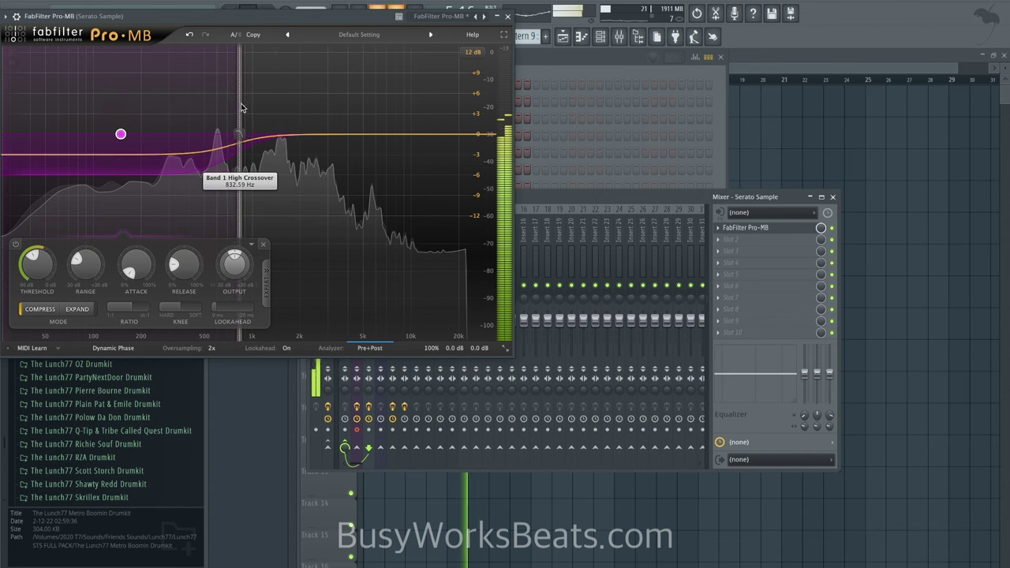
# Step: Lower the compression band's high crossover to about 200 Hz, reduce its threshold, and close Pro-MB and the mixer
pyautogui.moveTo(241, 109); pyautogui.dragTo(144, 115)
pyautogui.moveTo(35, 280); pyautogui.dragTo(35, 304)
pyautogui.click(507, 17)
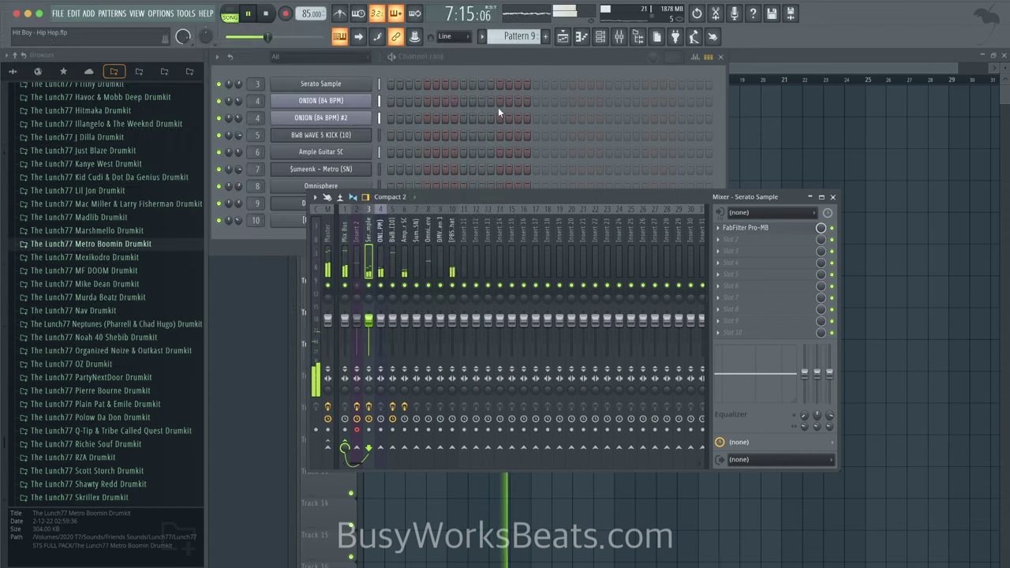
pyautogui.click(748, 126)
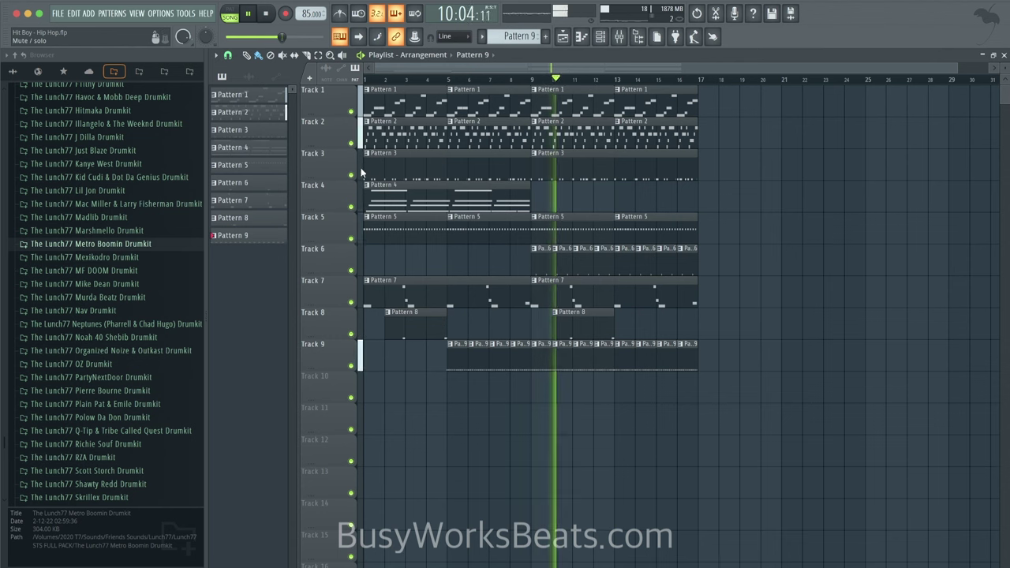
# Step: Check the BWB WAVE 5 KICK channel's sampler and miscellaneous settings, and return to the playlist
pyautogui.press('F6')
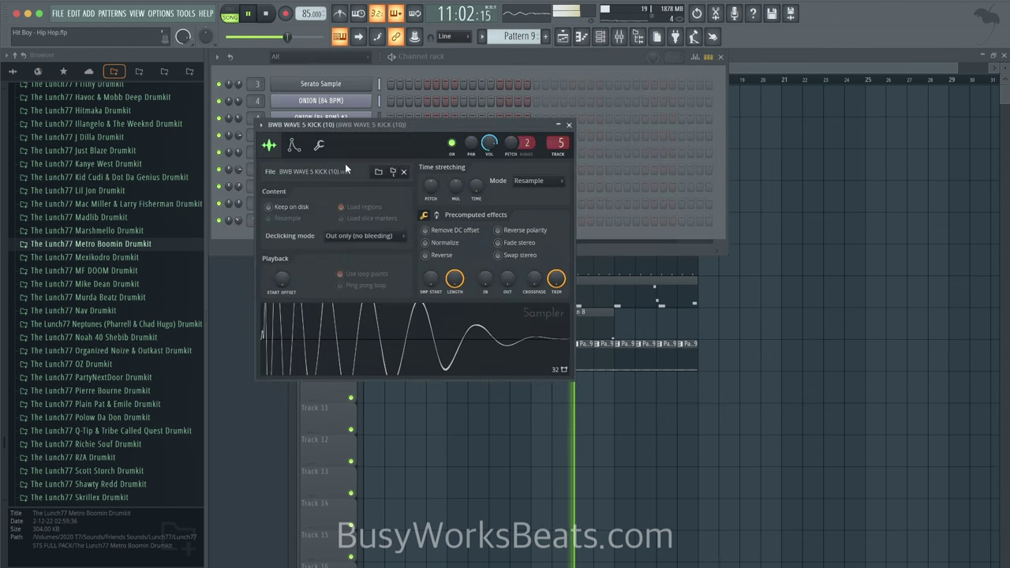
pyautogui.click(318, 147)
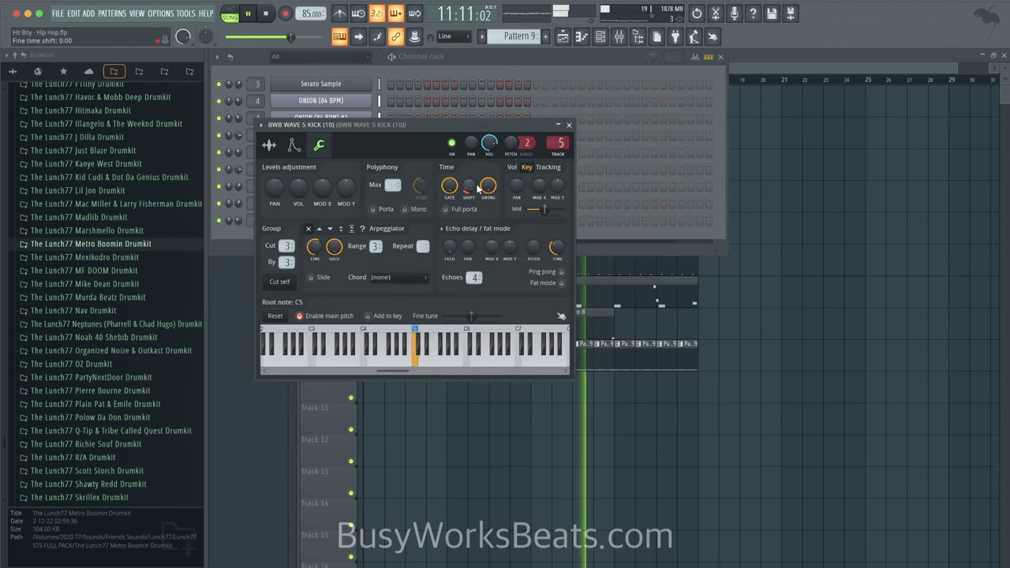
pyautogui.click(569, 125)
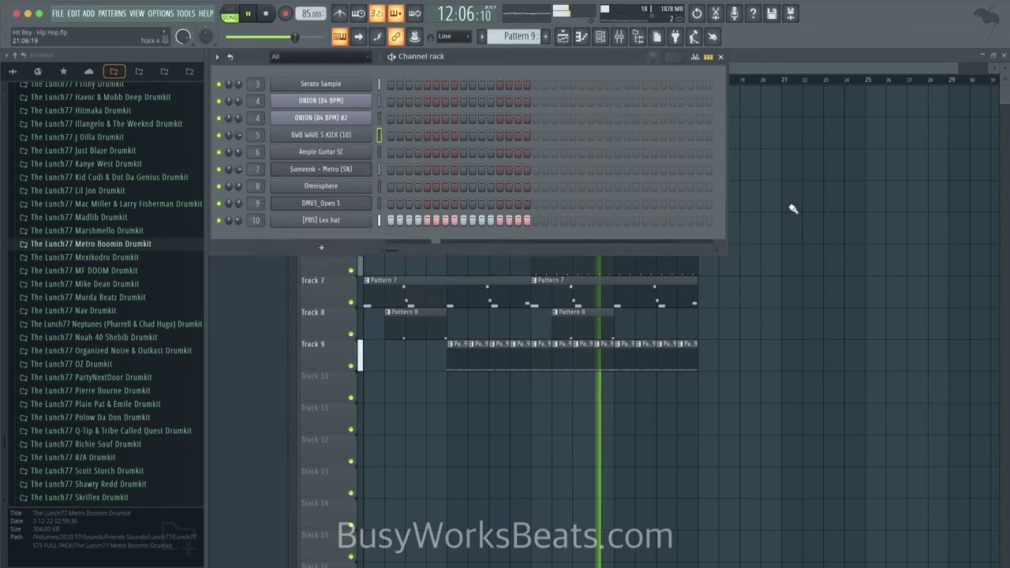
pyautogui.press('F6')
pyautogui.press('F6')
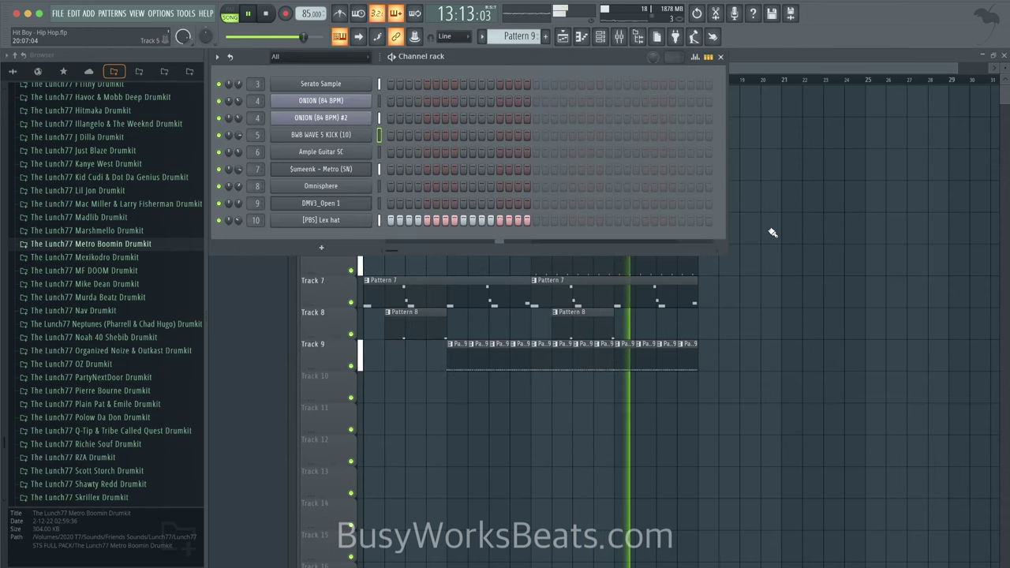
pyautogui.press('F6')
# Step: Load StandardCLIP into the first effect slot of the Mix Bus mixer track
pyautogui.click(621, 38)
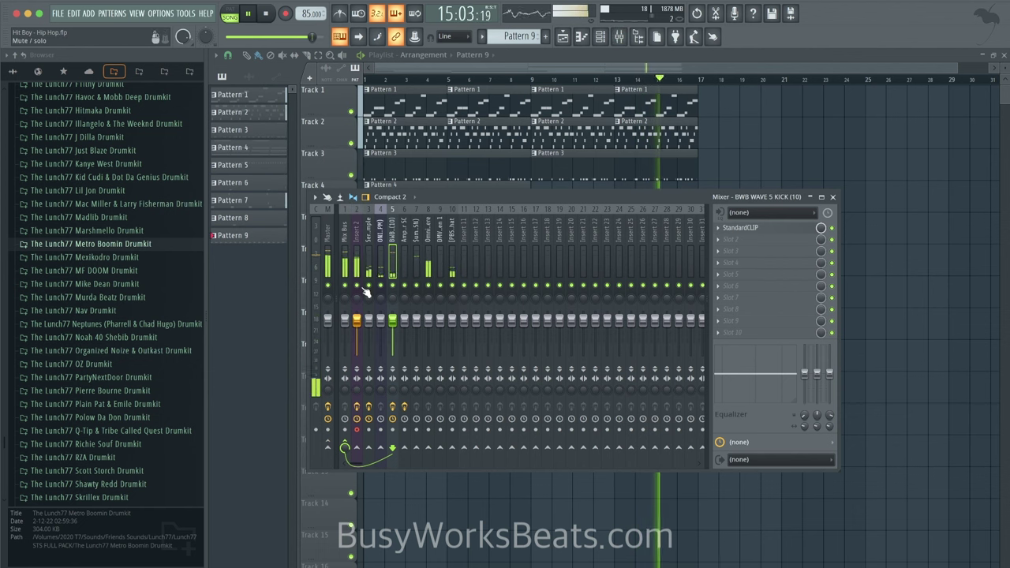
pyautogui.click(415, 260)
pyautogui.click(368, 257)
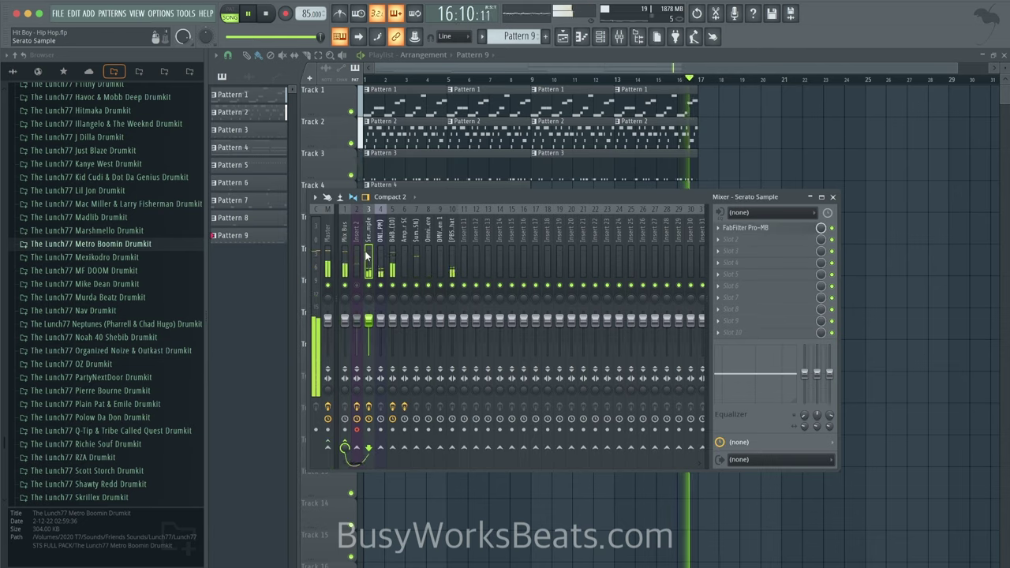
pyautogui.click(760, 241)
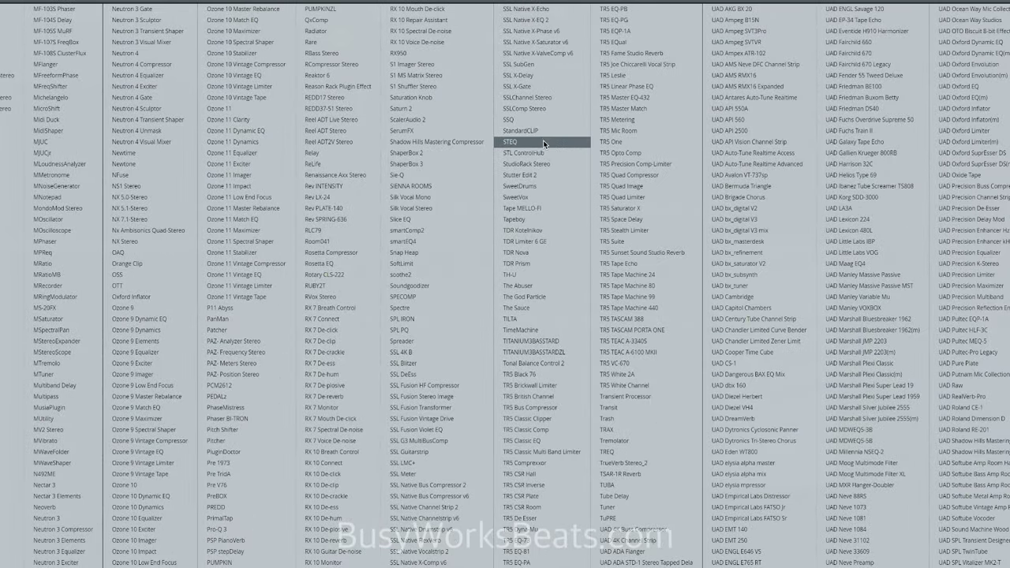
pyautogui.click(542, 131)
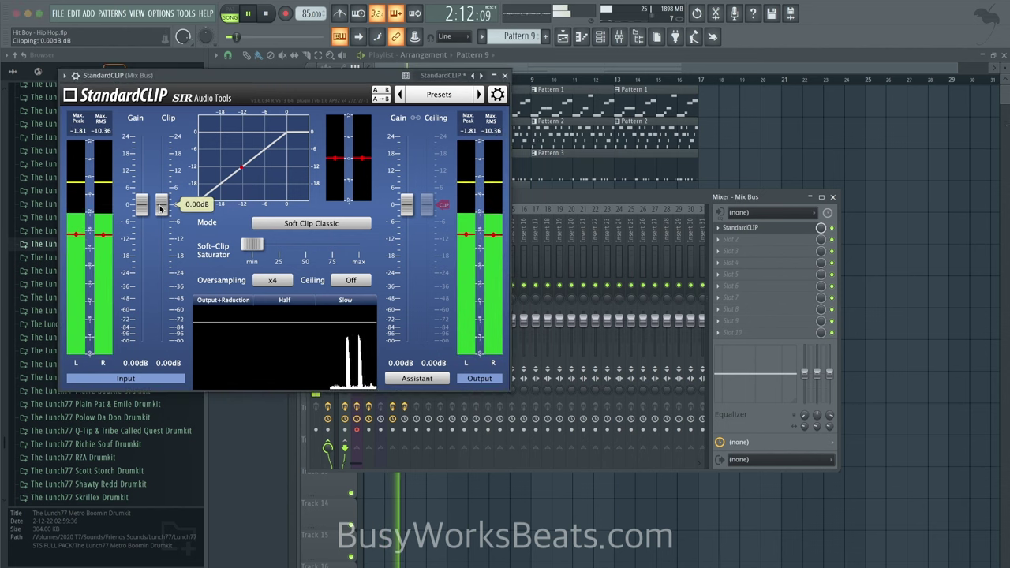
# Step: Set the Mix Bus StandardCLIP to a -1.80 dB clip level, Soft Clip Pro mode and 19% soft-clip saturation
pyautogui.moveTo(161, 208); pyautogui.dragTo(162, 209)
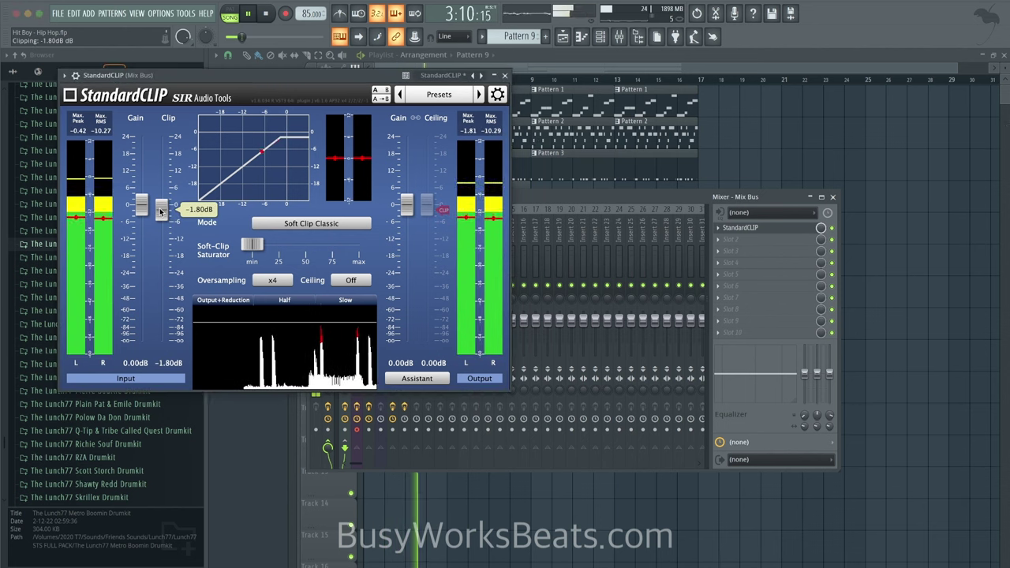
pyautogui.click(271, 227)
pyautogui.click(289, 251)
pyautogui.moveTo(253, 246); pyautogui.dragTo(276, 247)
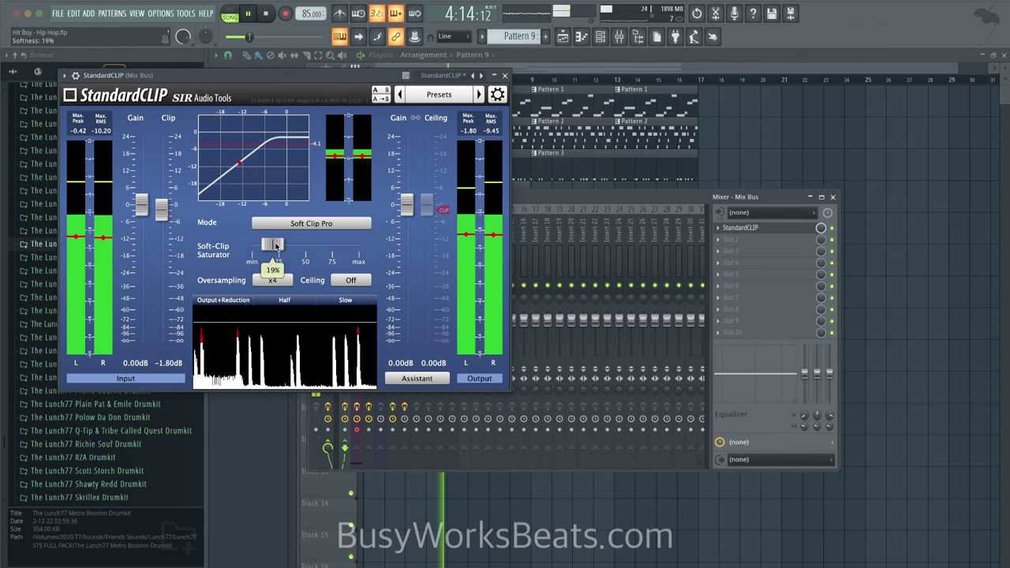
pyautogui.click(505, 76)
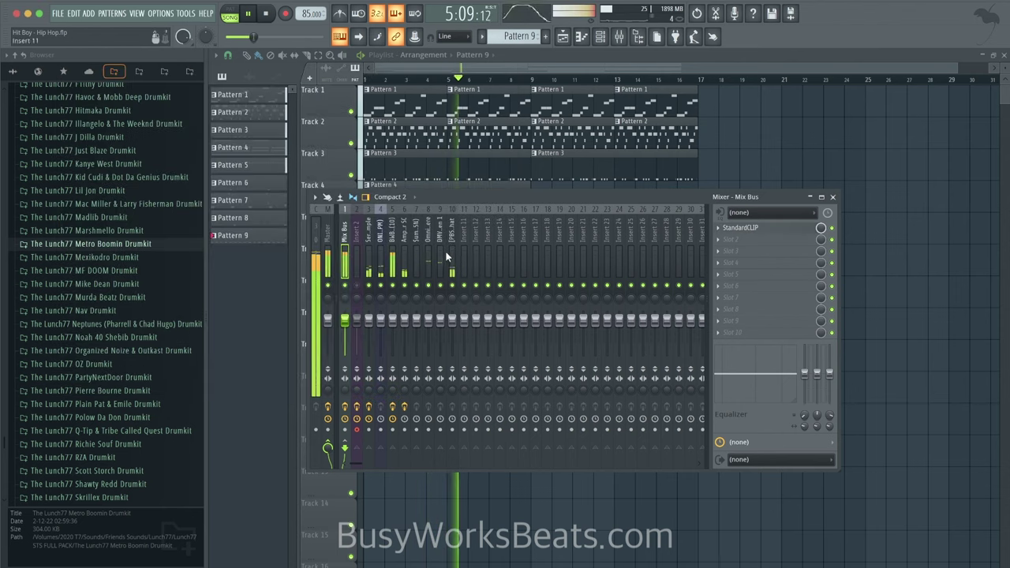
# Step: Raise the oversampling of the Mix Bus StandardCLIP to x8 and close the plugin
pyautogui.click(405, 249)
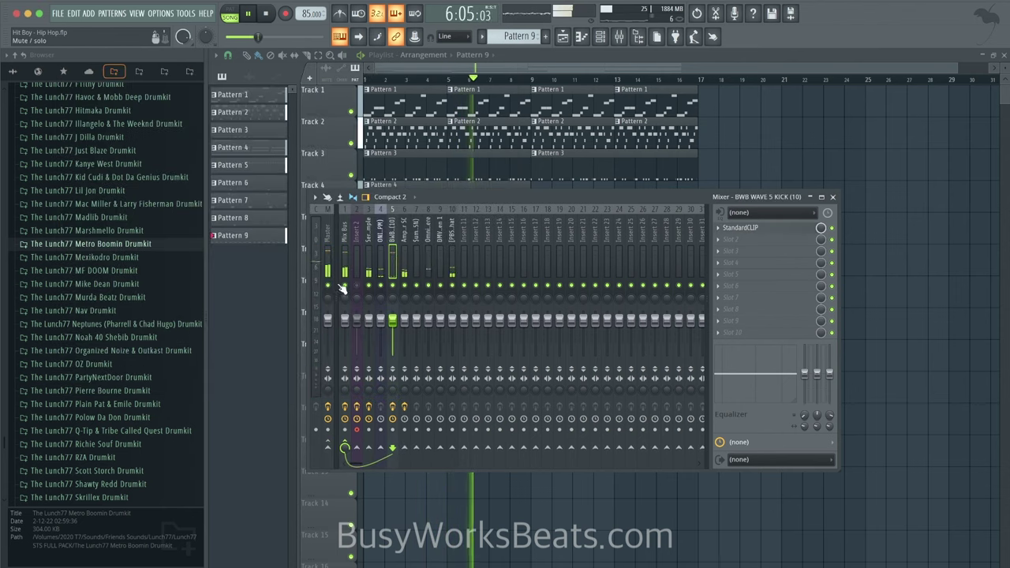
pyautogui.click(343, 260)
pyautogui.click(733, 228)
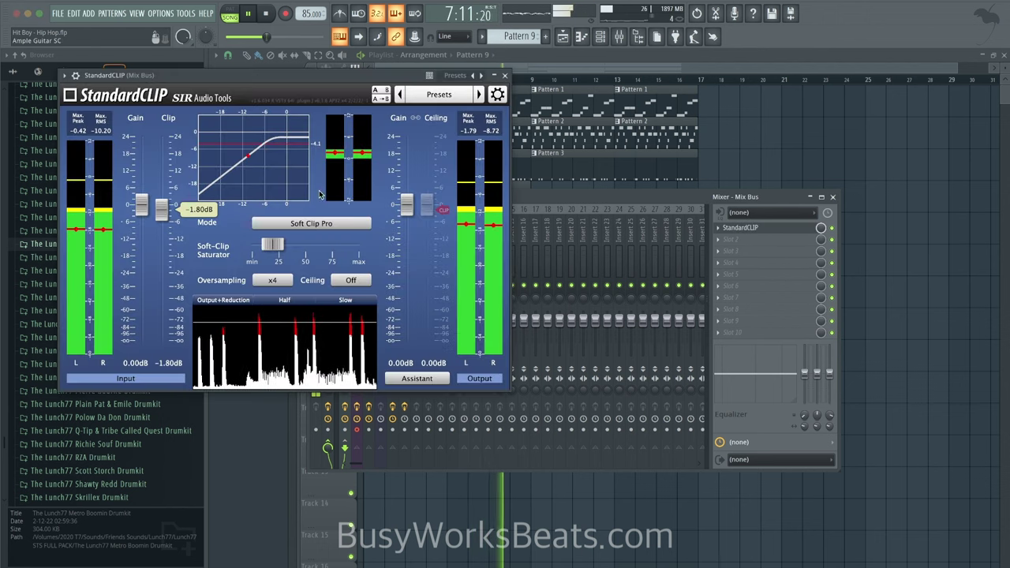
pyautogui.click(272, 280)
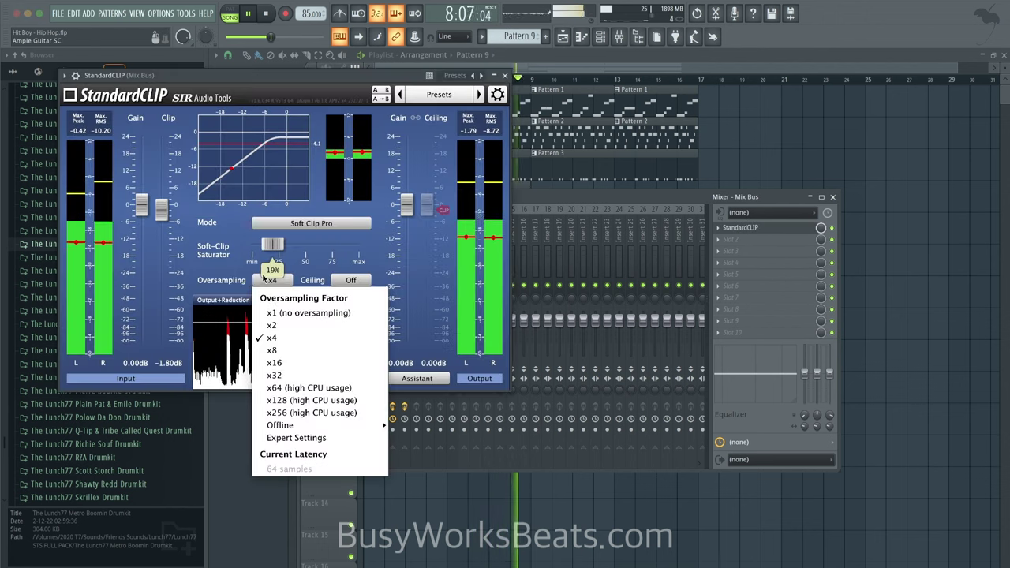
pyautogui.click(281, 349)
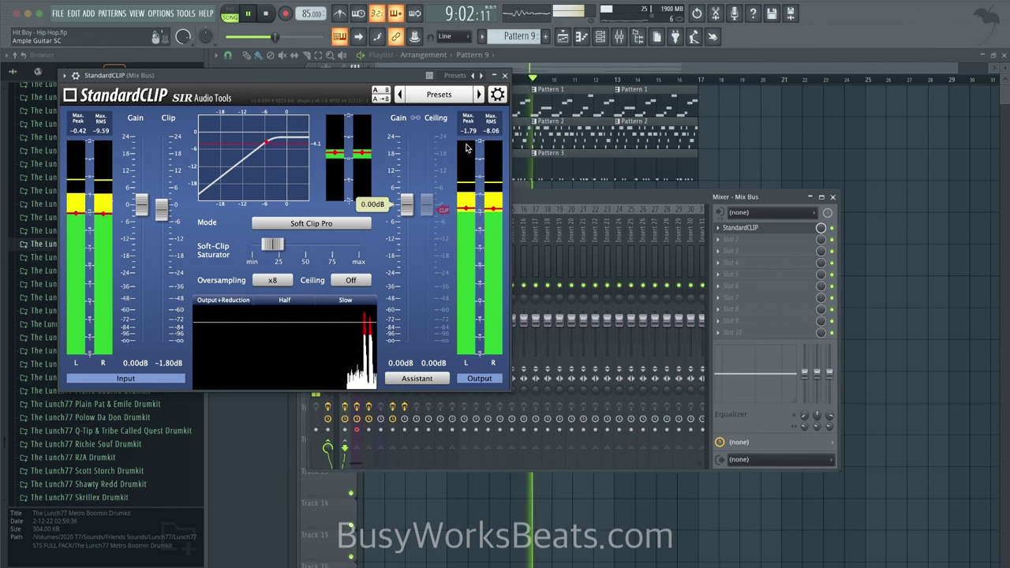
pyautogui.click(506, 76)
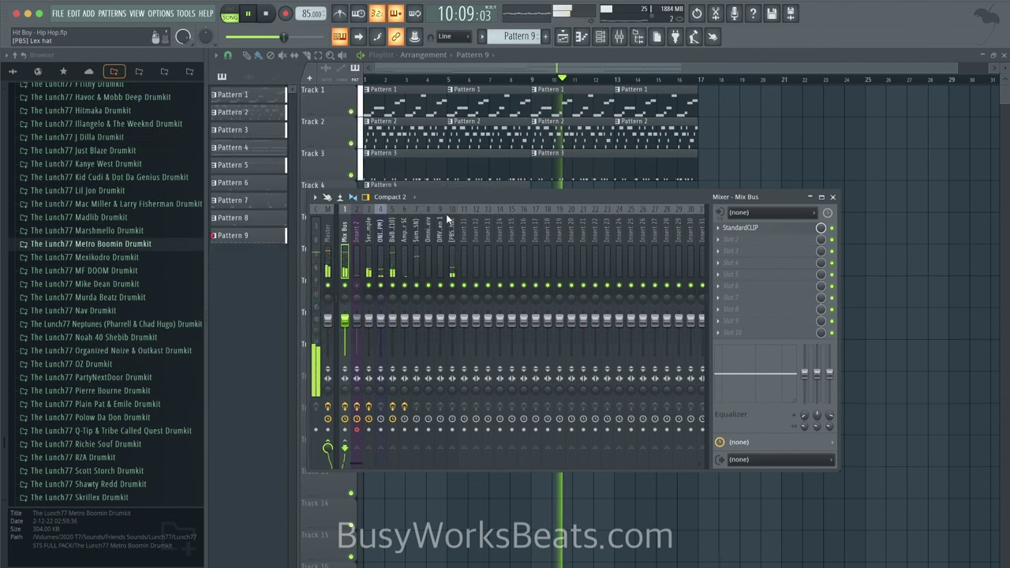
# Step: Inspect the Omnisphere channel's Trilian bass patch and its system settings, including the master tuning
pyautogui.click(392, 247)
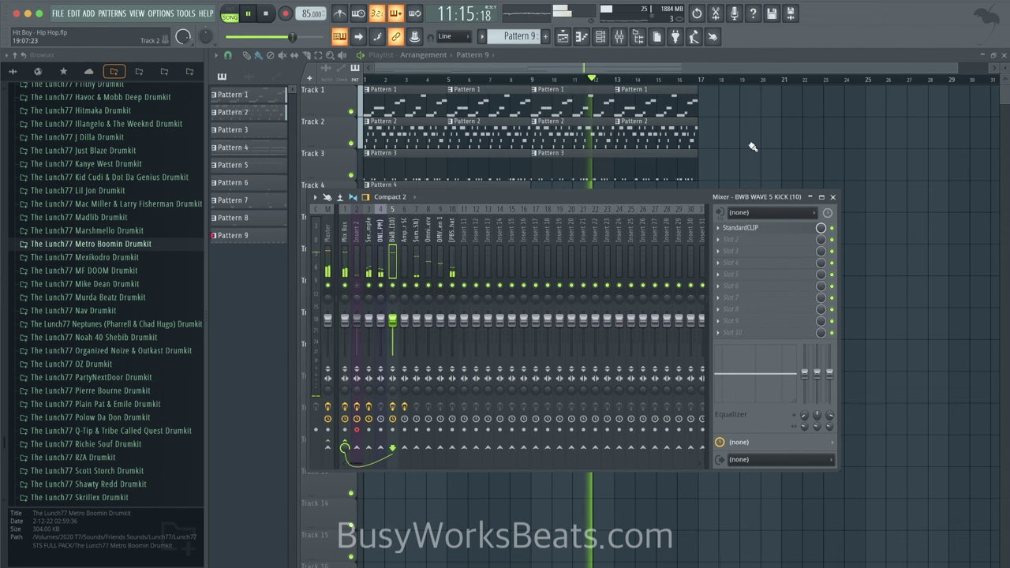
pyautogui.press('F9')
pyautogui.click(600, 37)
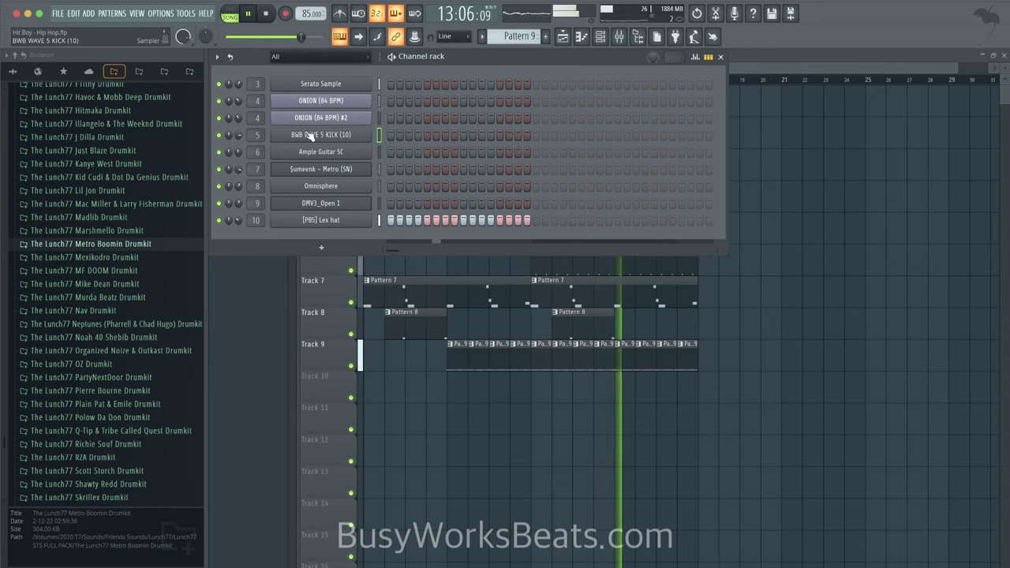
pyautogui.click(321, 187)
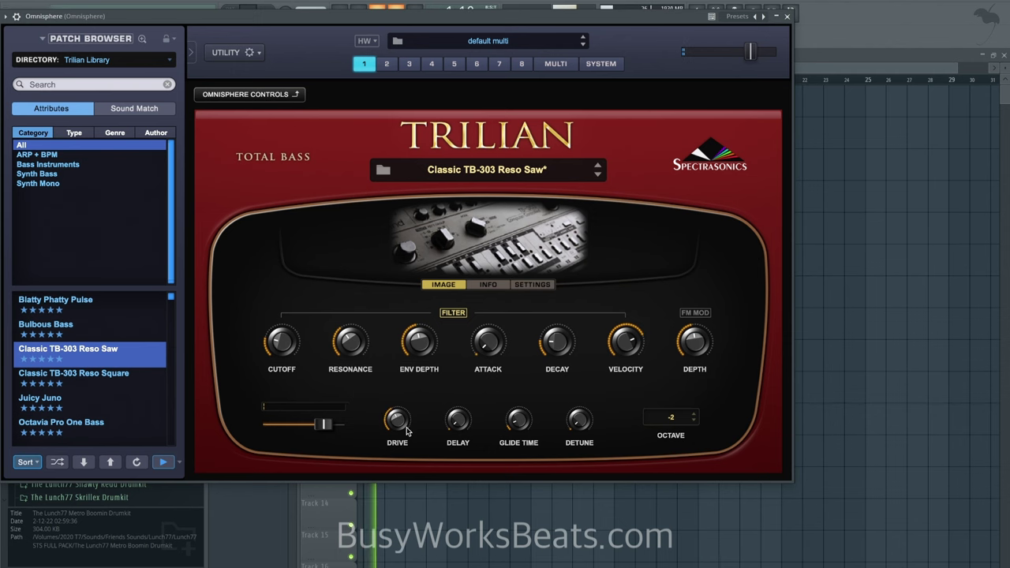
pyautogui.click(592, 66)
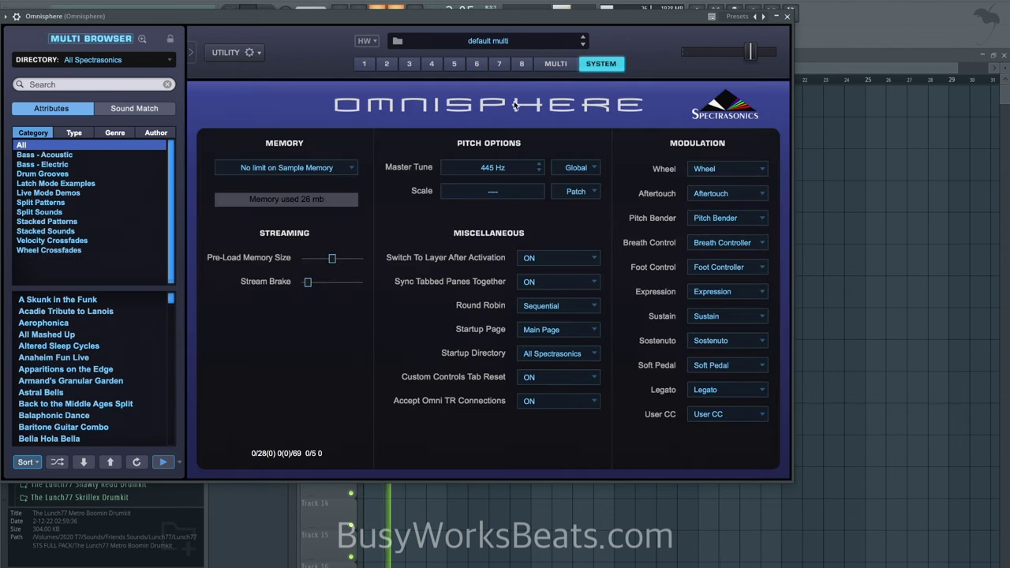
pyautogui.click(367, 67)
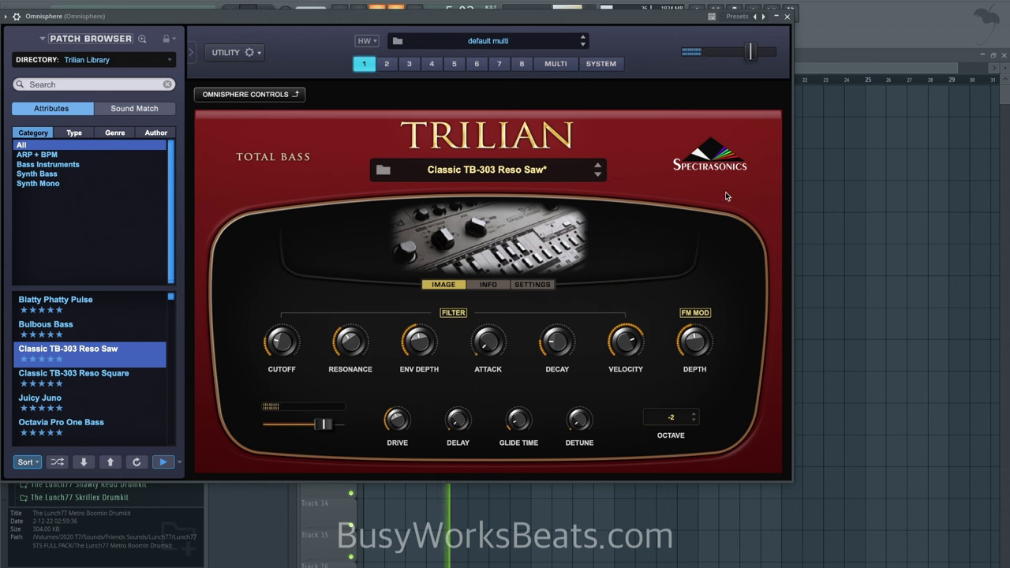
pyautogui.click(792, 14)
pyautogui.press('F6')
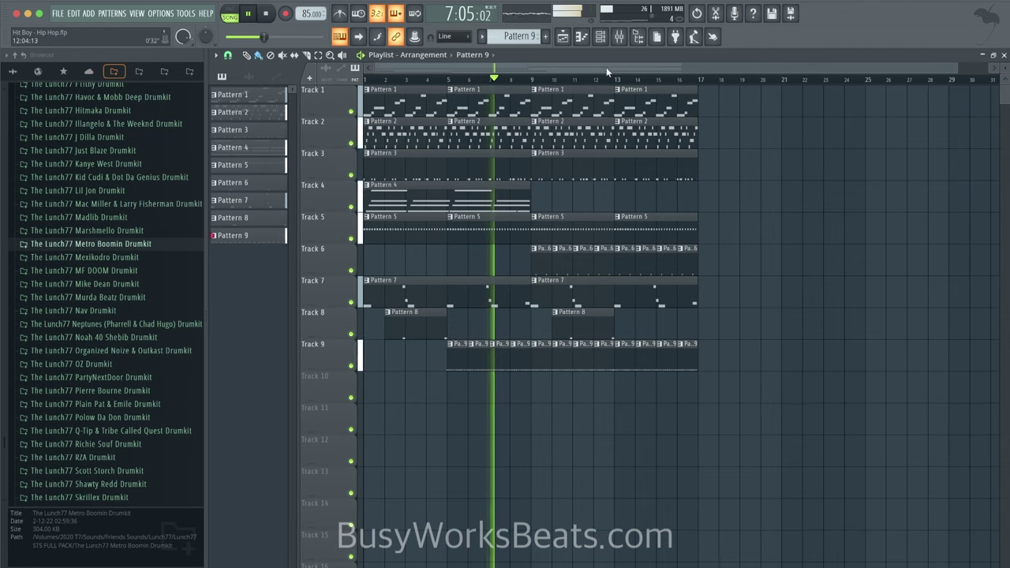
# Step: Hide the browser to widen the playlist, and look over the Serato Sample channel's settings and plugin
pyautogui.hotkey('alt', 'F8')
pyautogui.press('F6')
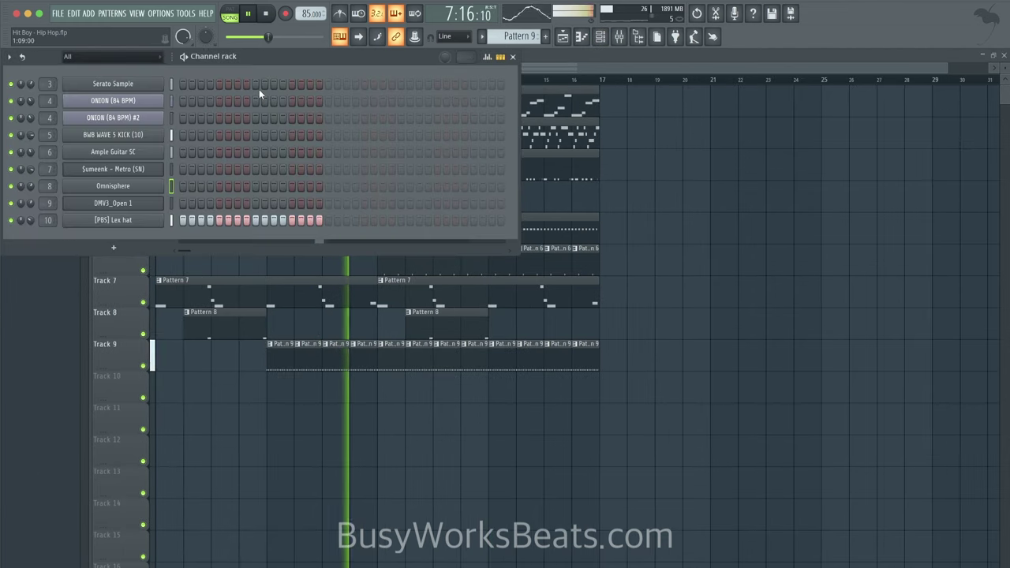
pyautogui.click(136, 84)
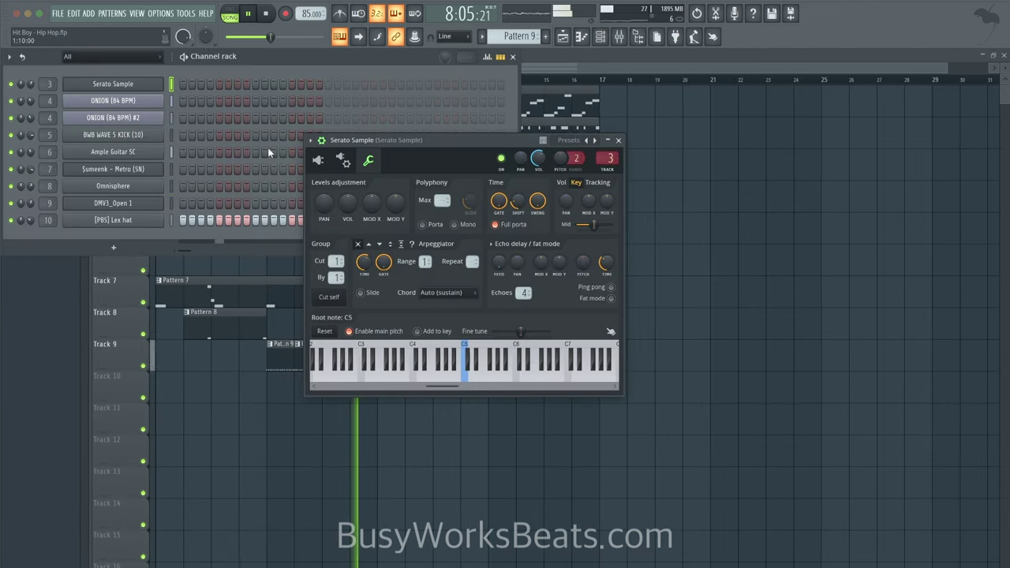
pyautogui.click(319, 163)
pyautogui.click(763, 141)
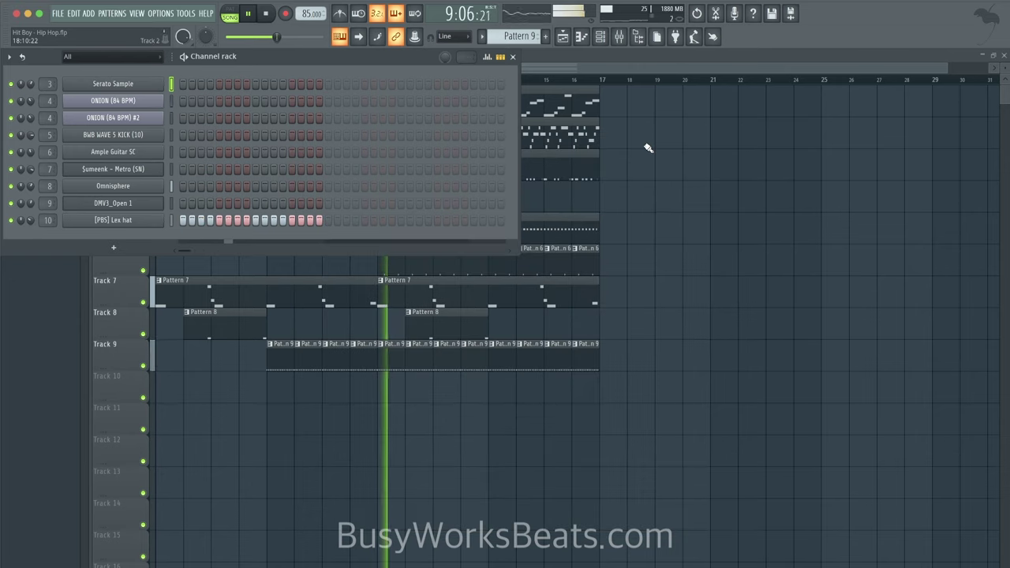
pyautogui.press('F6')
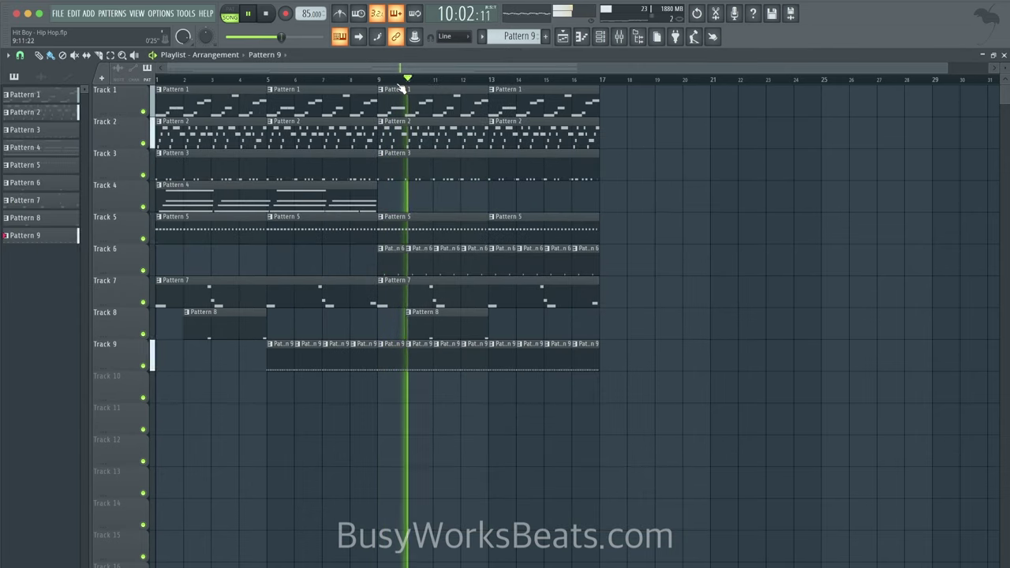
# Step: Check the levels in the mixer, close it and save the project
pyautogui.click(619, 40)
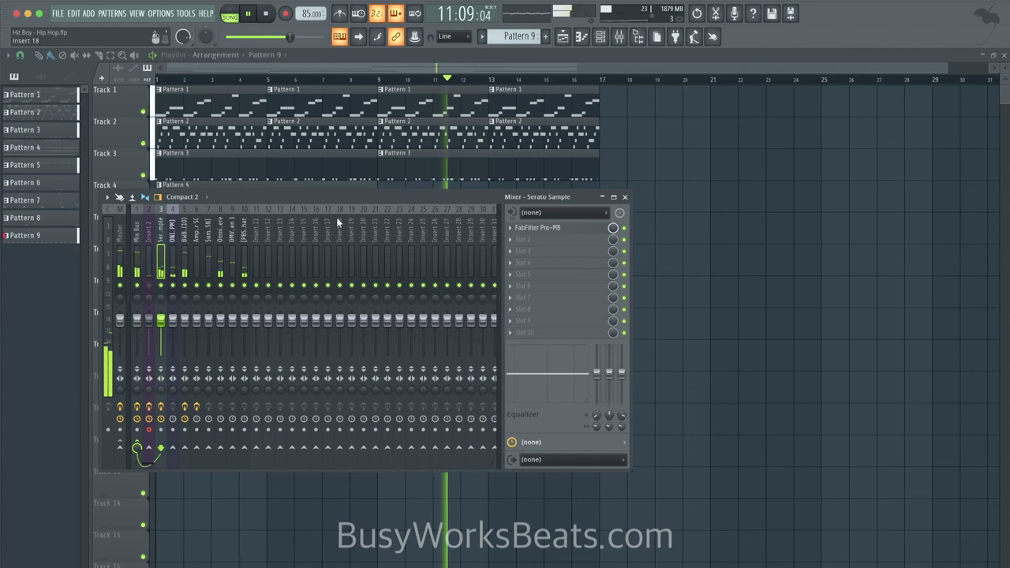
pyautogui.press('F9')
pyautogui.hotkey('ctrl', 's')
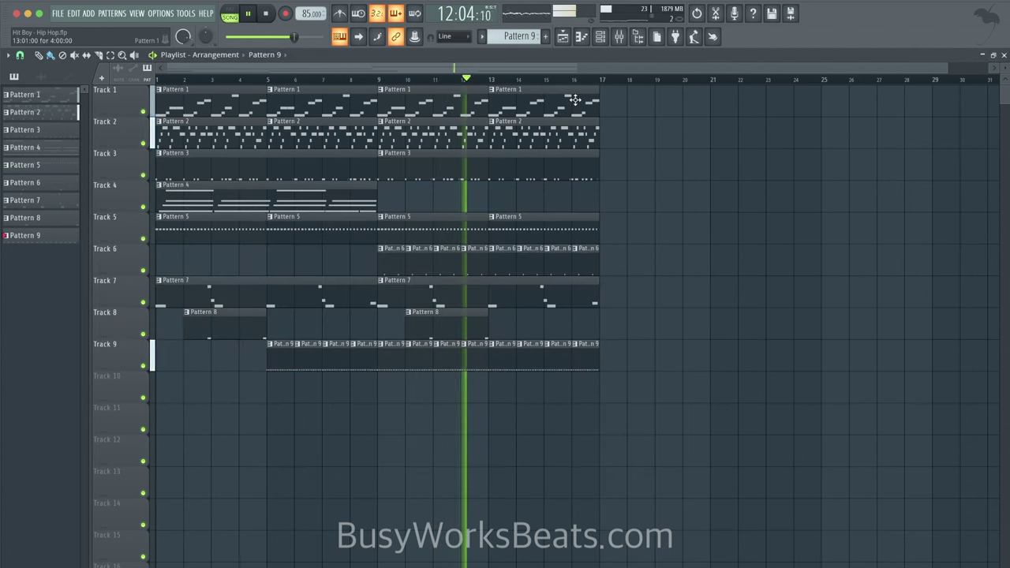
# Step: Duplicate the whole 16-bar arrangement so it repeats from bar 17, and delete the copied Pattern 3 clip at bar 17
pyautogui.scroll(-2, 368, 150)
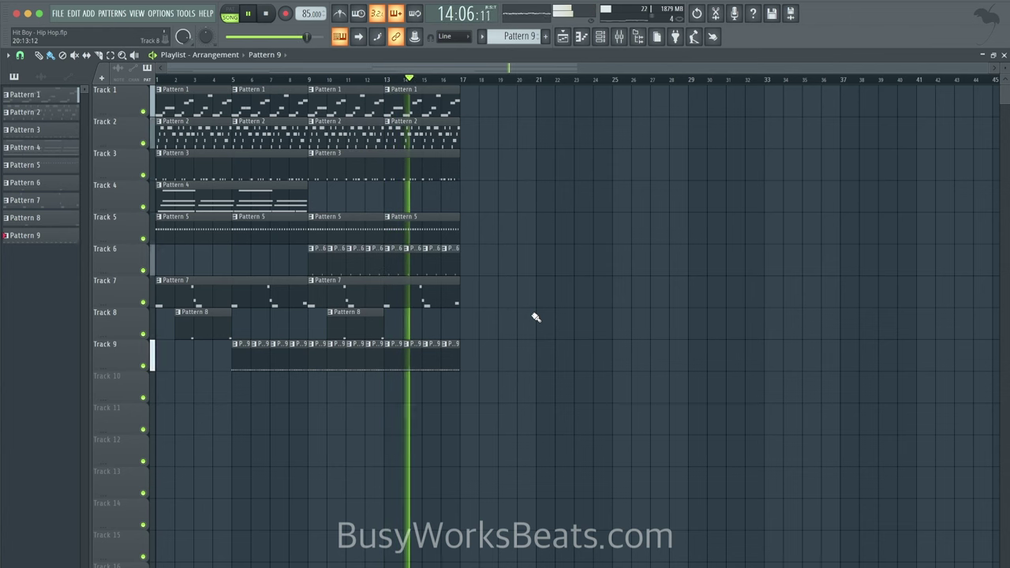
pyautogui.click(598, 38)
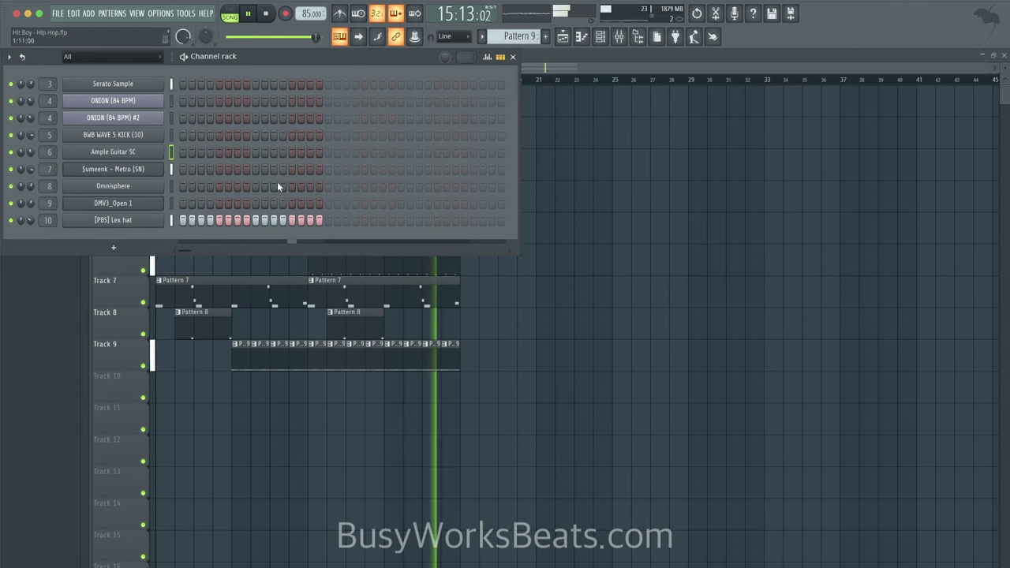
pyautogui.rightClick(663, 345)
pyautogui.moveTo(511, 382); pyautogui.dragTo(122, 108)
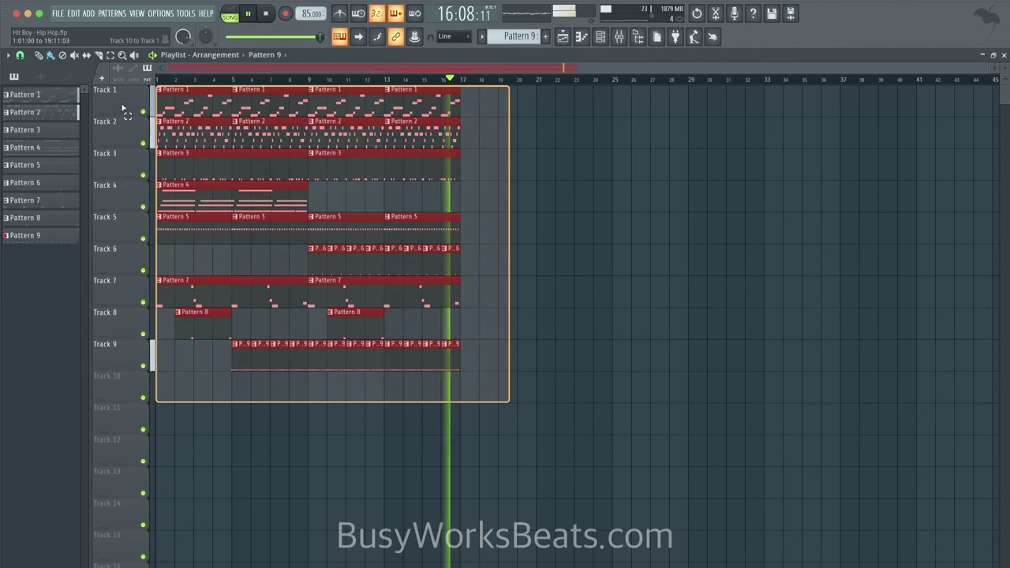
pyautogui.hotkey('ctrl', 'b')
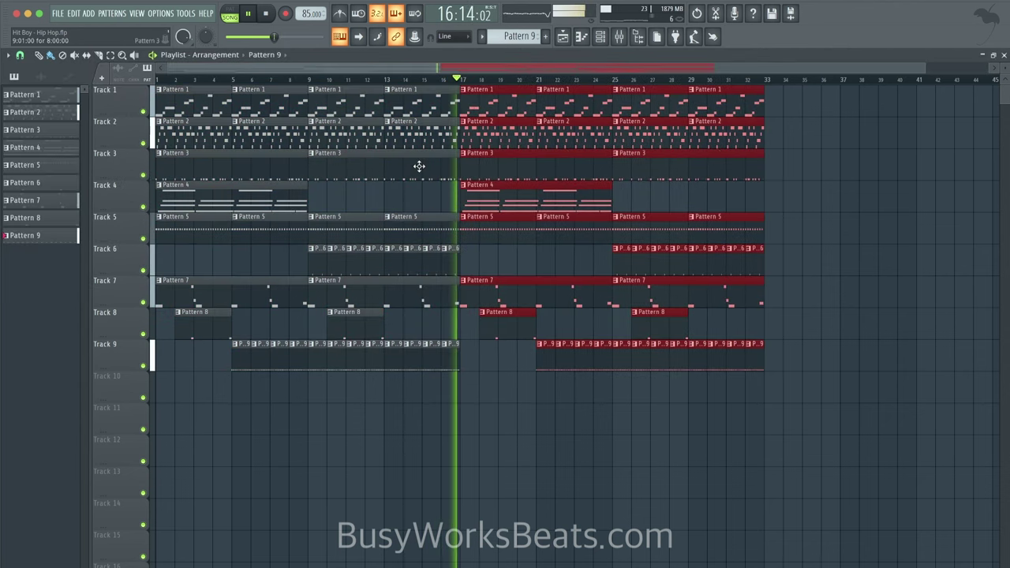
pyautogui.click(479, 254)
pyautogui.rightClick(489, 172)
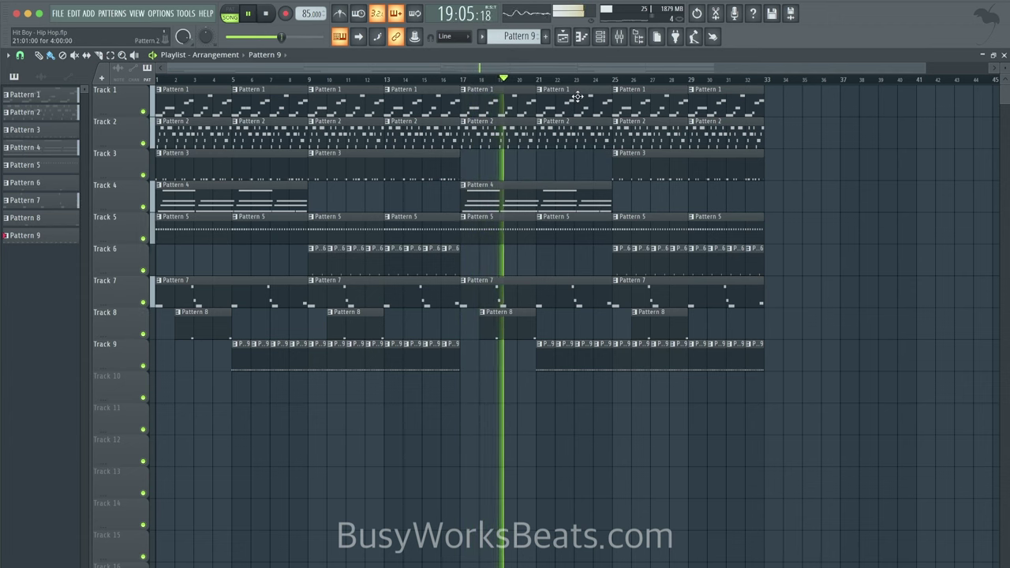
# Step: Show the browser and look through the Samples folder in Friends Sounds, including its Black Star subfolder
pyautogui.press('F6')
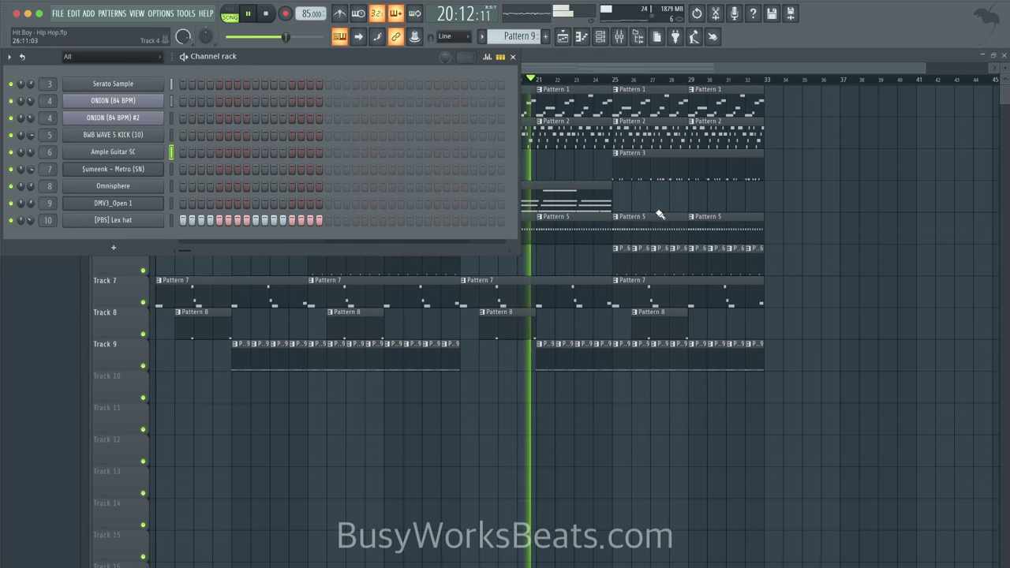
pyautogui.press('F6')
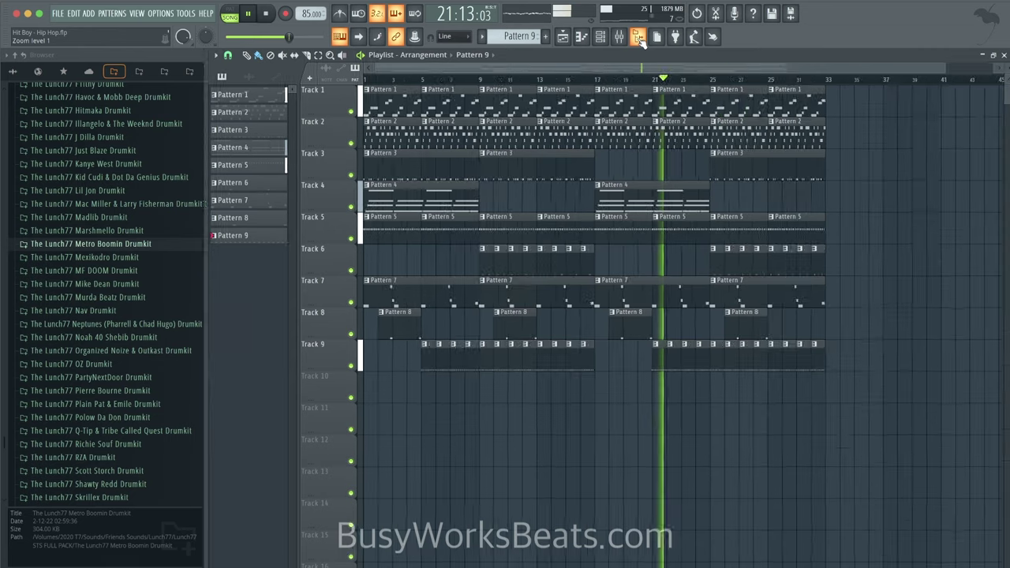
pyautogui.click(639, 37)
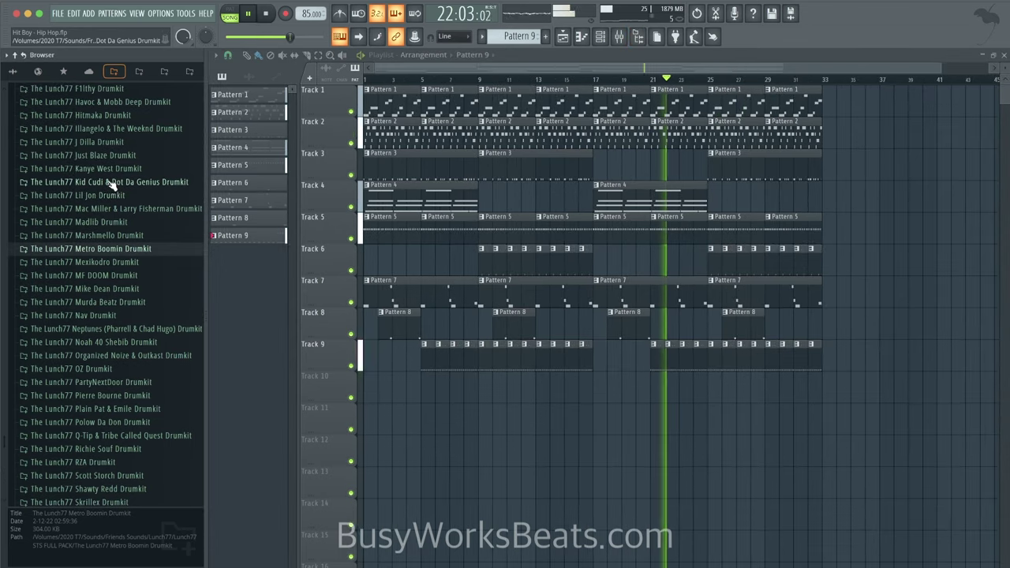
pyautogui.click(13, 71)
pyautogui.click(49, 240)
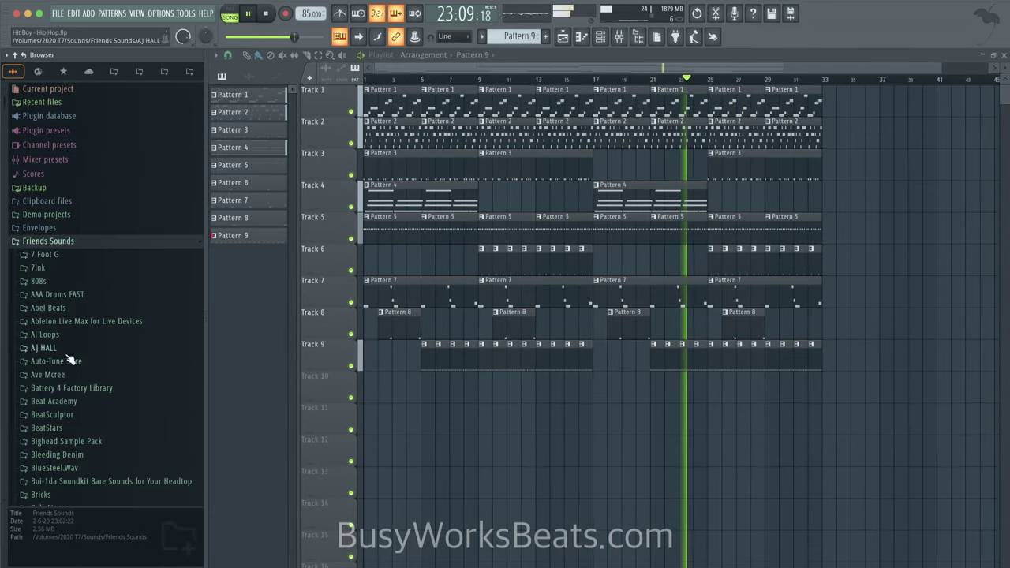
pyautogui.scroll(-15, 69, 356)
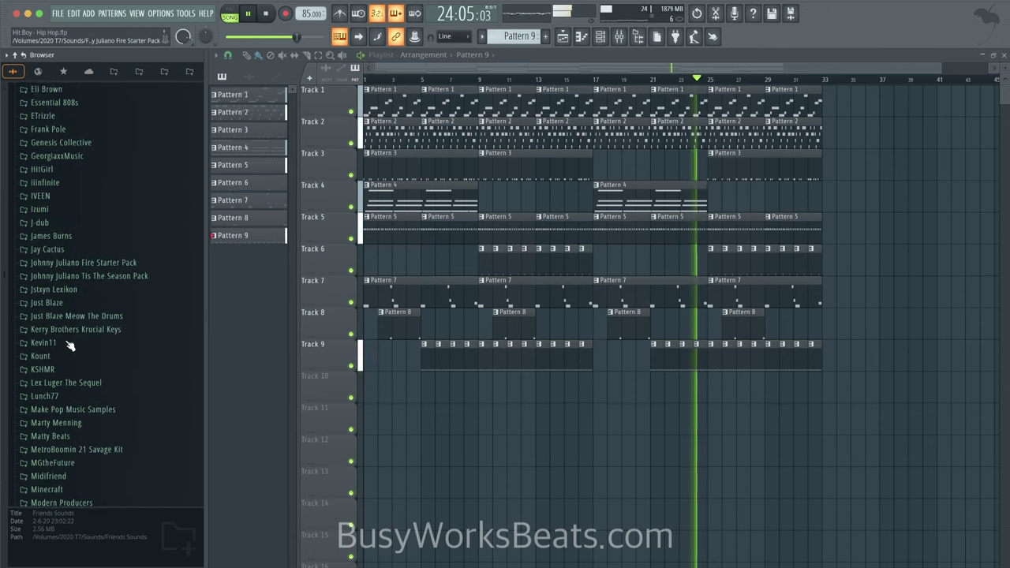
pyautogui.scroll(-13, 70, 345)
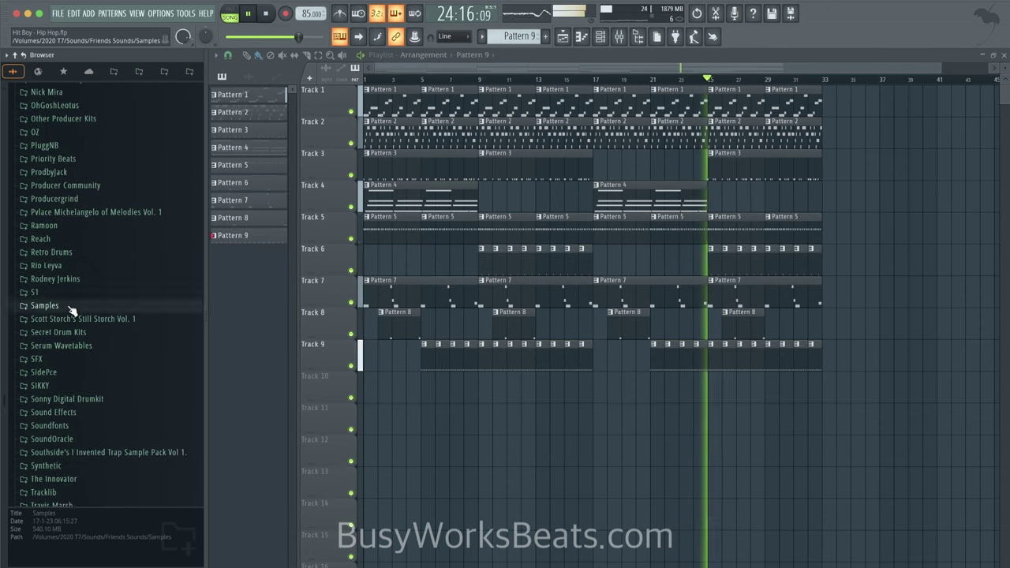
pyautogui.click(71, 307)
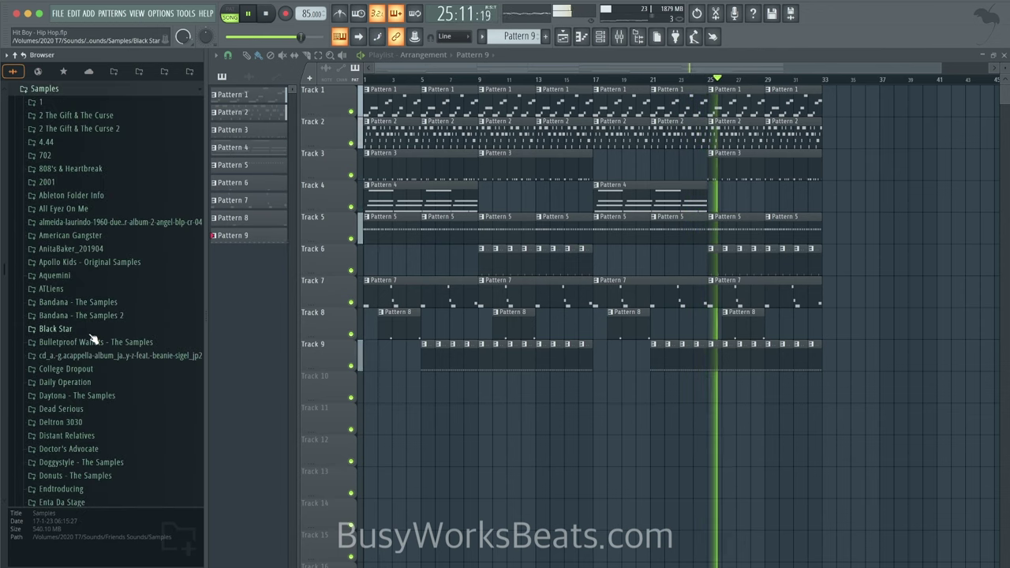
pyautogui.click(88, 328)
pyautogui.click(88, 327)
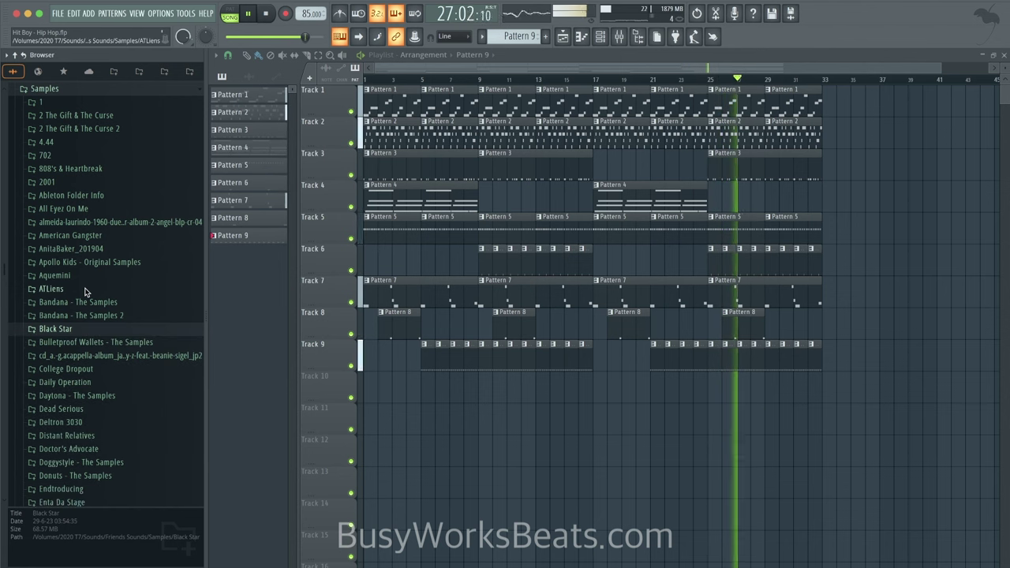
# Step: Check which audio file the Serato Sample channel uses, and close the plugin
pyautogui.press('F6')
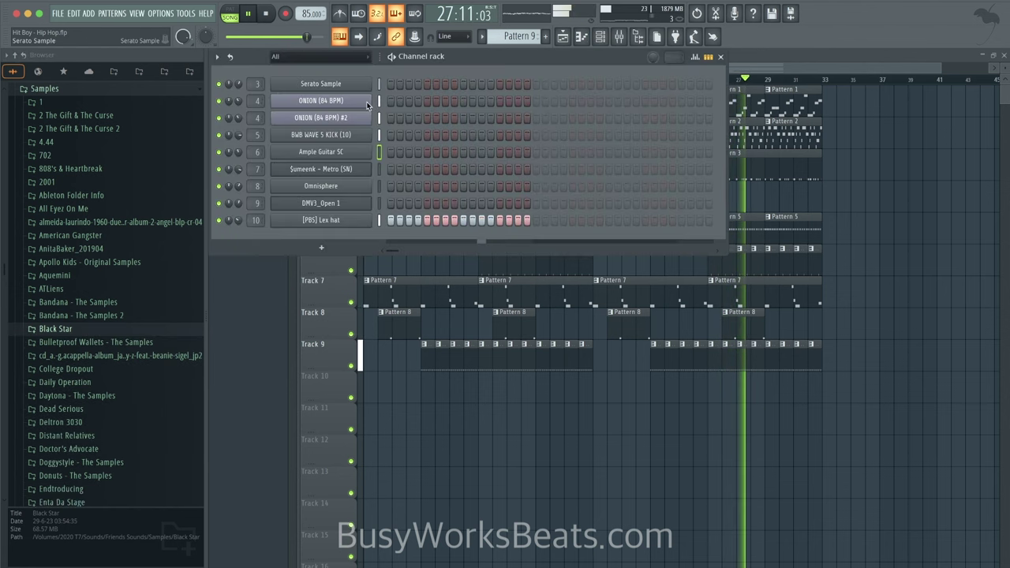
pyautogui.click(355, 86)
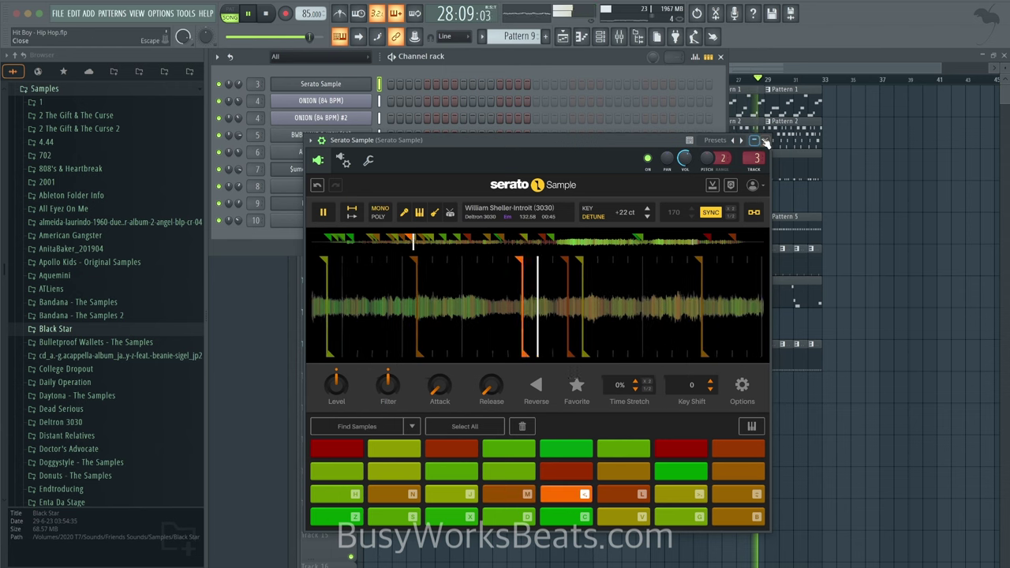
pyautogui.click(766, 141)
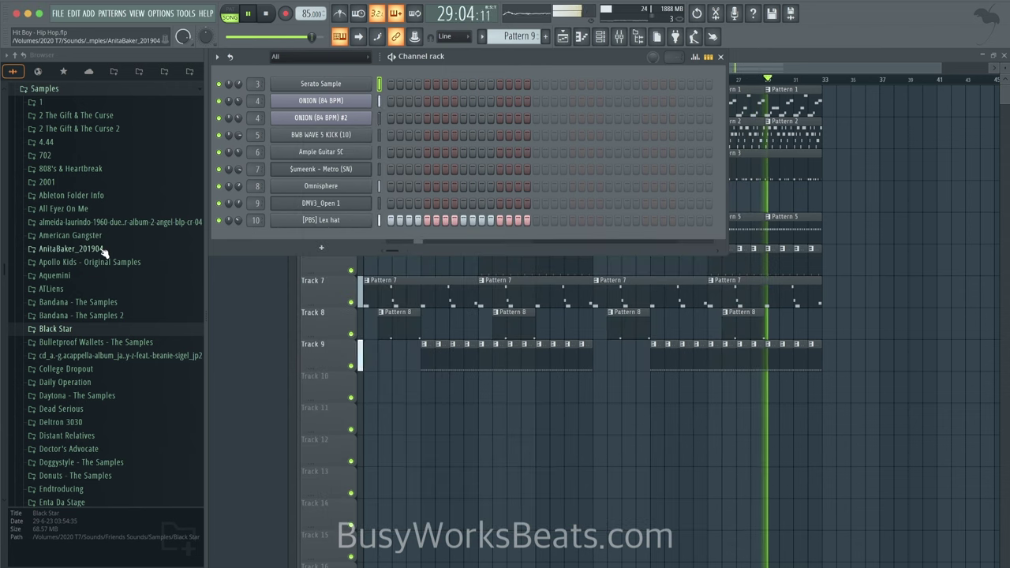
# Step: Expand the Deltron 3030 sample folder and add a second Serato Sample channel, keeping the folder's files accessible beside the plugin window
pyautogui.click(83, 423)
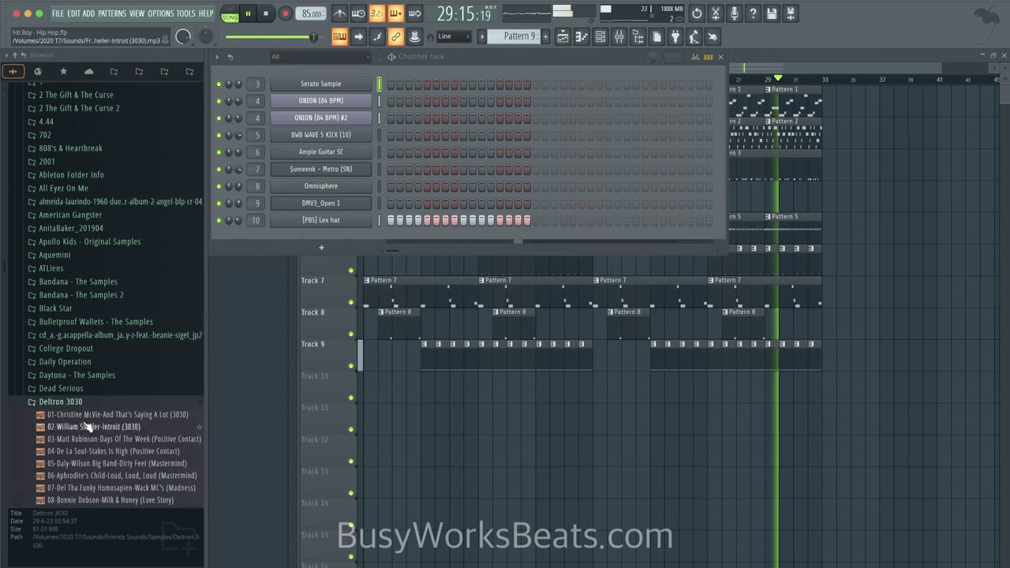
pyautogui.scroll(-5, 110, 355)
pyautogui.press('space')
pyautogui.click(344, 248)
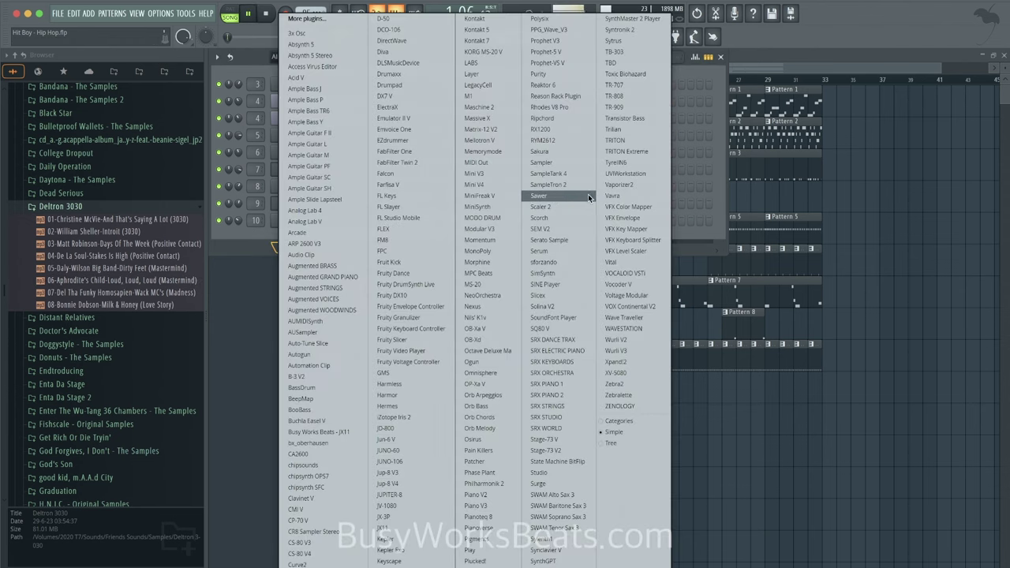
pyautogui.click(550, 240)
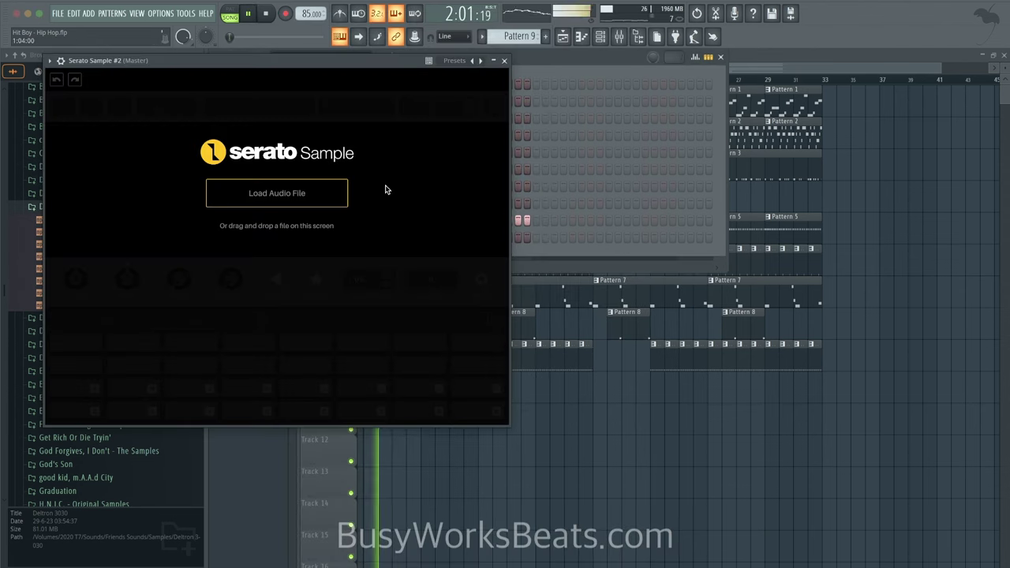
pyautogui.moveTo(355, 76); pyautogui.dragTo(646, 121)
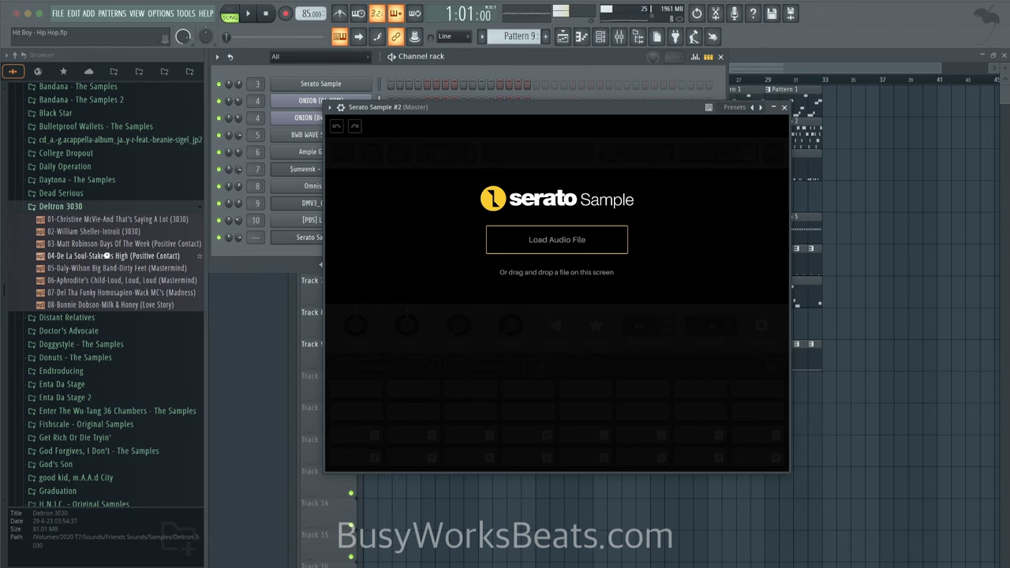
# Step: Load 04-De La Soul-Stakes Is High (Positive Contact) into the new Serato Sample, find its samples automatically, audition them and close the plugin
pyautogui.click(106, 256)
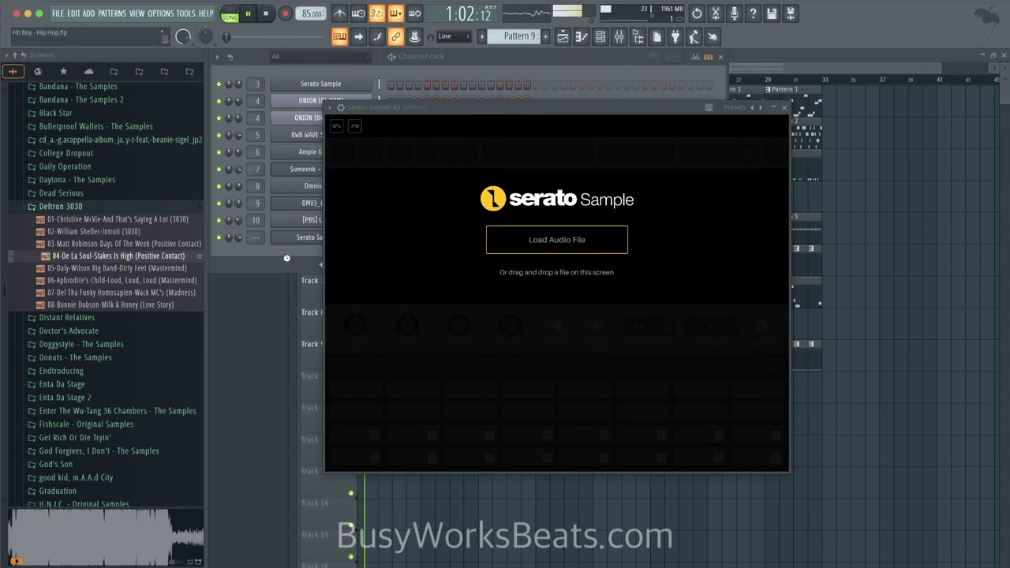
pyautogui.moveTo(429, 264); pyautogui.dragTo(430, 269)
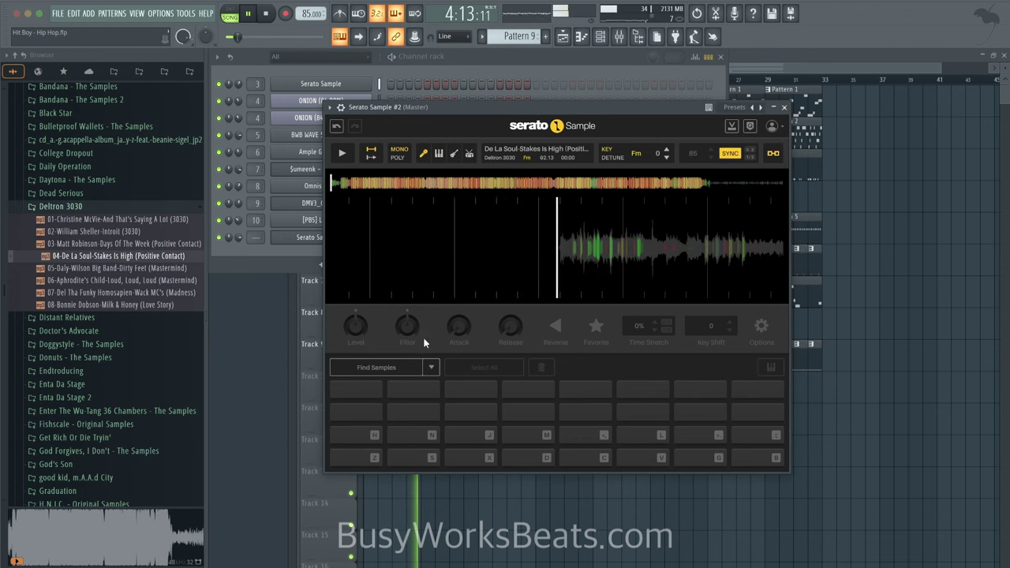
pyautogui.click(405, 365)
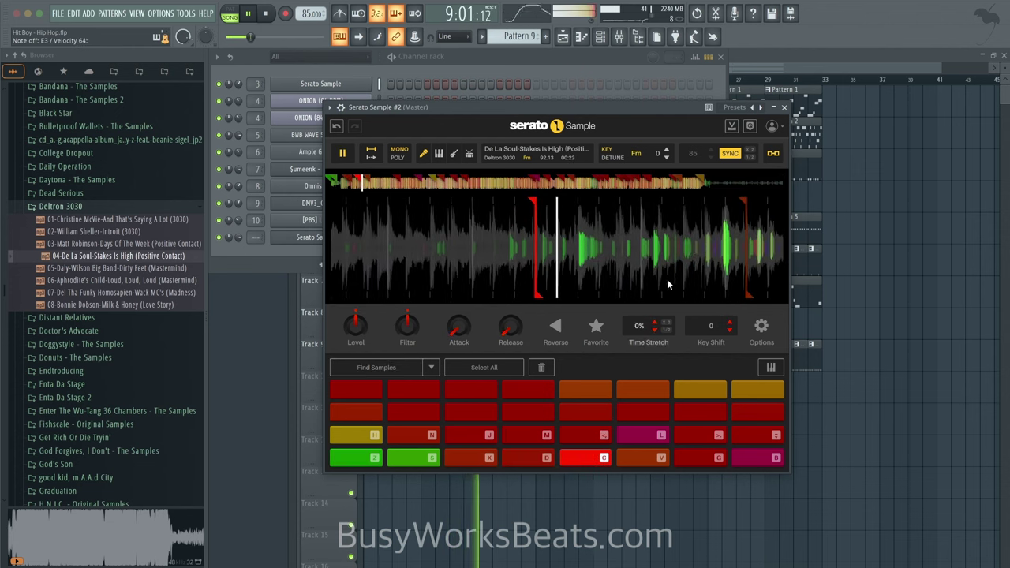
pyautogui.click(787, 108)
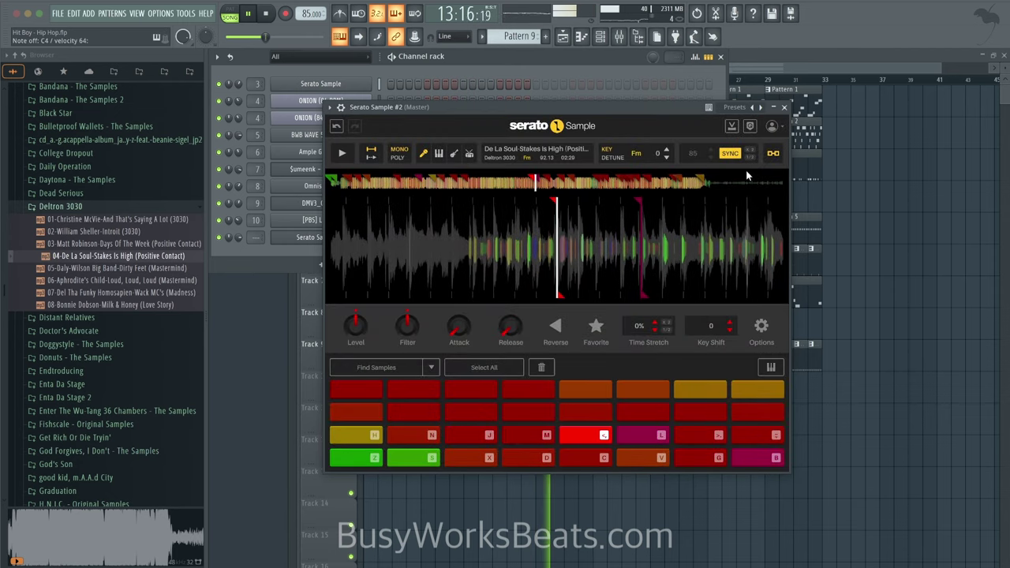
pyautogui.press('Escape')
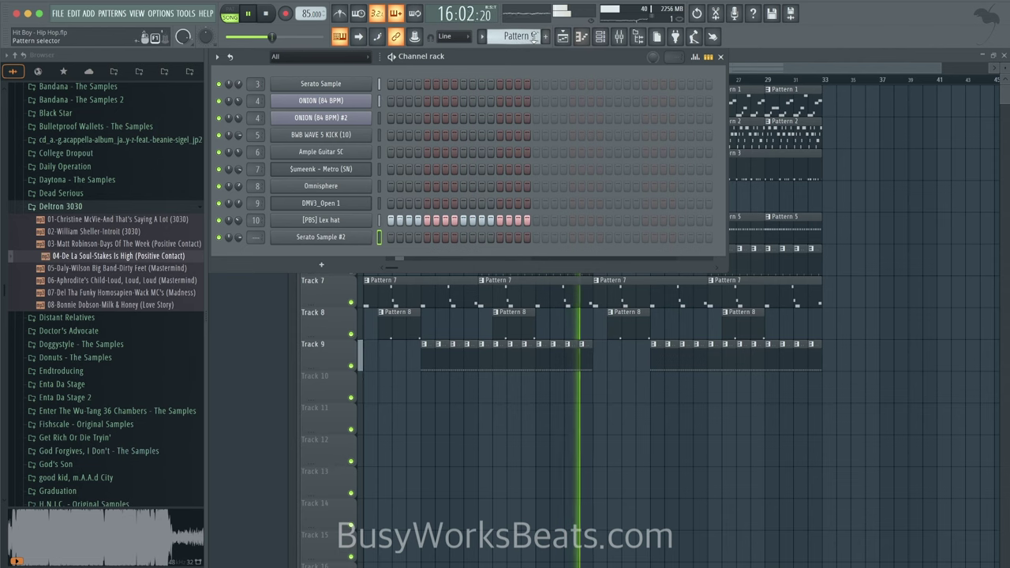
# Step: Switch to the empty Pattern 10 and delete the Serato Sample #2 channel
pyautogui.moveTo(521, 36); pyautogui.dragTo(521, 30)
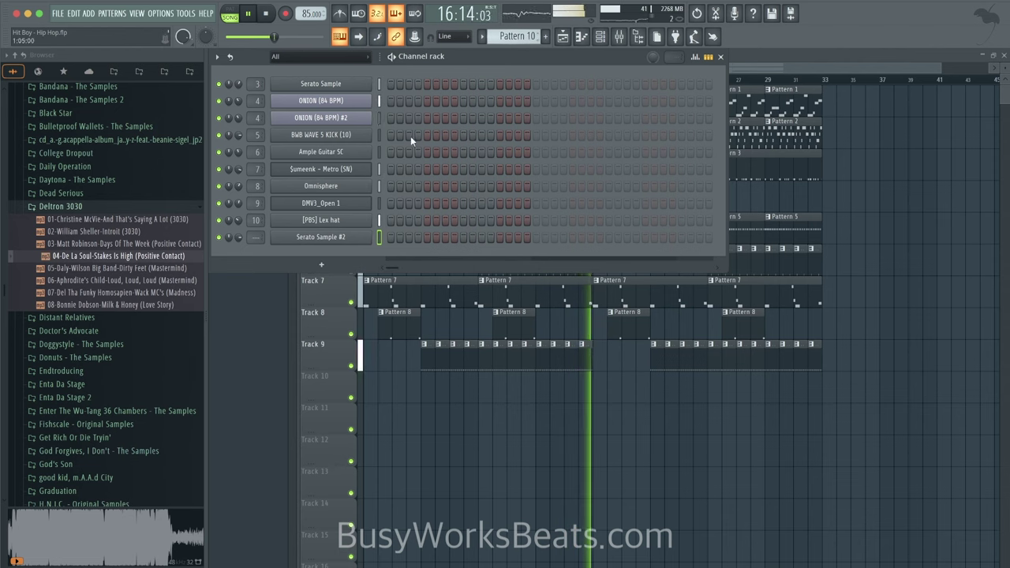
pyautogui.rightClick(341, 239)
pyautogui.click(406, 306)
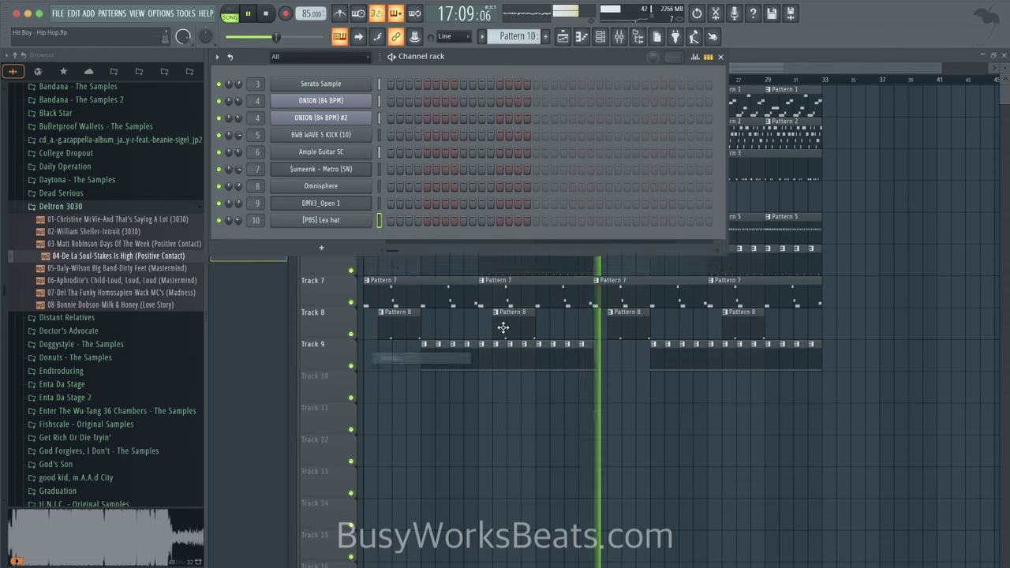
# Step: Route mixer track Insert 2 only to the Master instead of the Mix Bus, and close the mixer
pyautogui.click(621, 37)
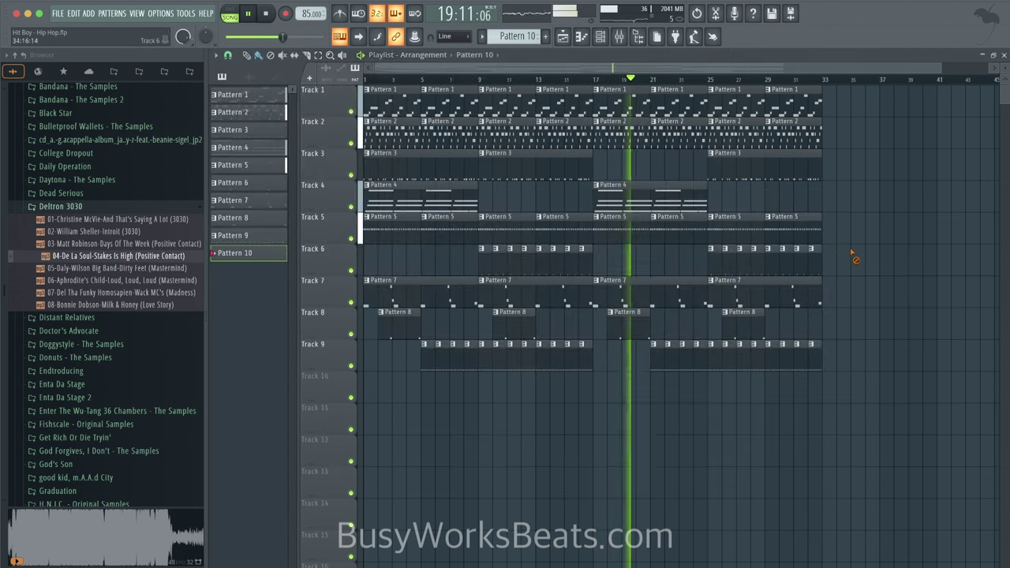
pyautogui.click(620, 38)
pyautogui.click(359, 262)
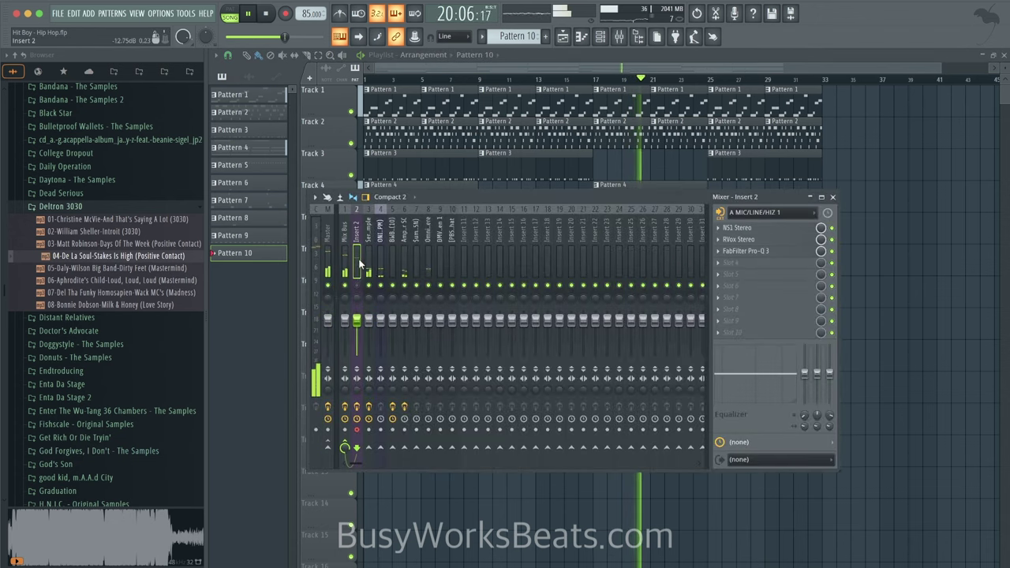
pyautogui.rightClick(333, 447)
pyautogui.click(353, 464)
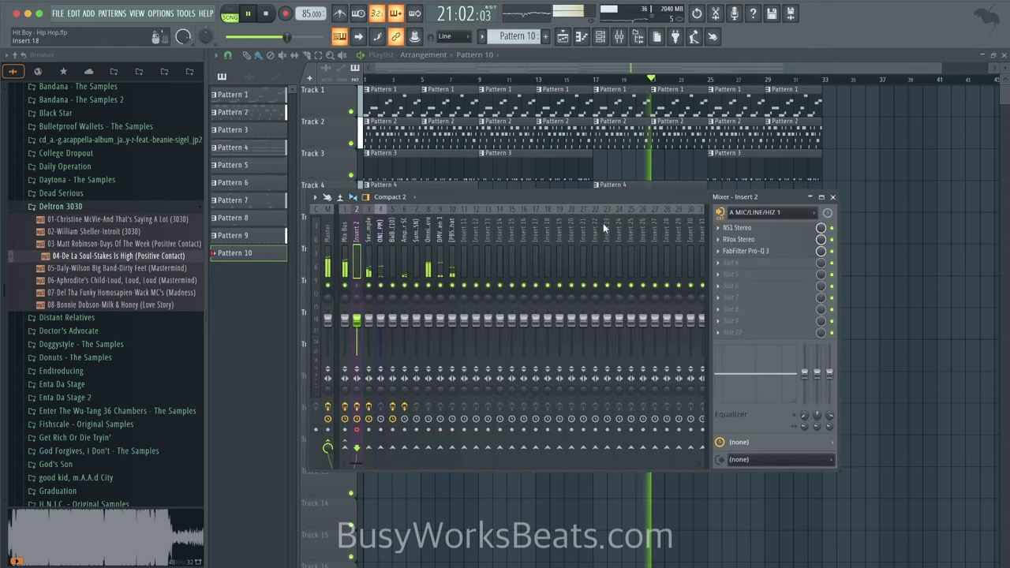
pyautogui.press('Escape')
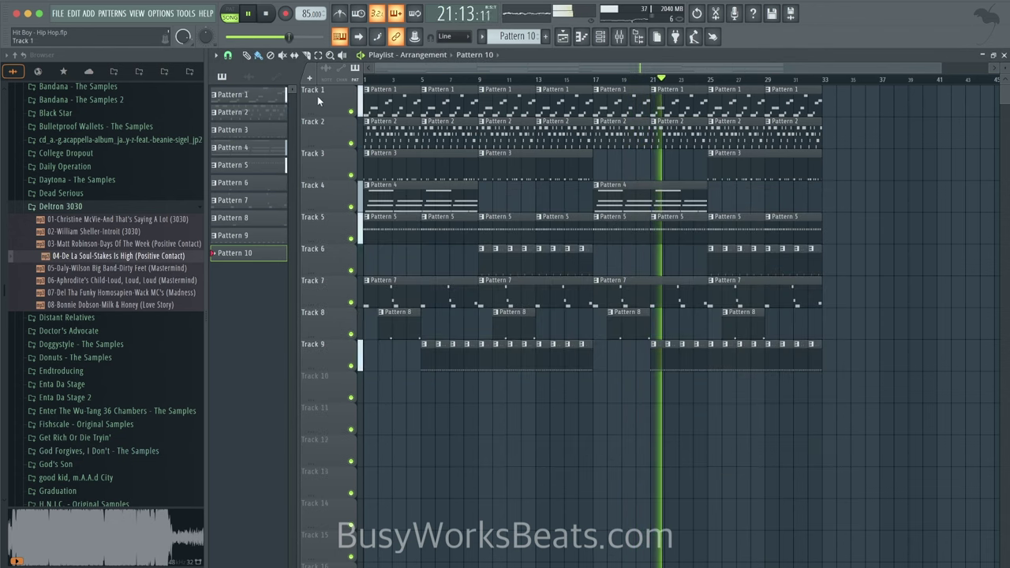
# Step: Collapse and hide the browser, select Patterns 1 to 9, and set their first color to Deep Pink #EA15AF
pyautogui.click(28, 72)
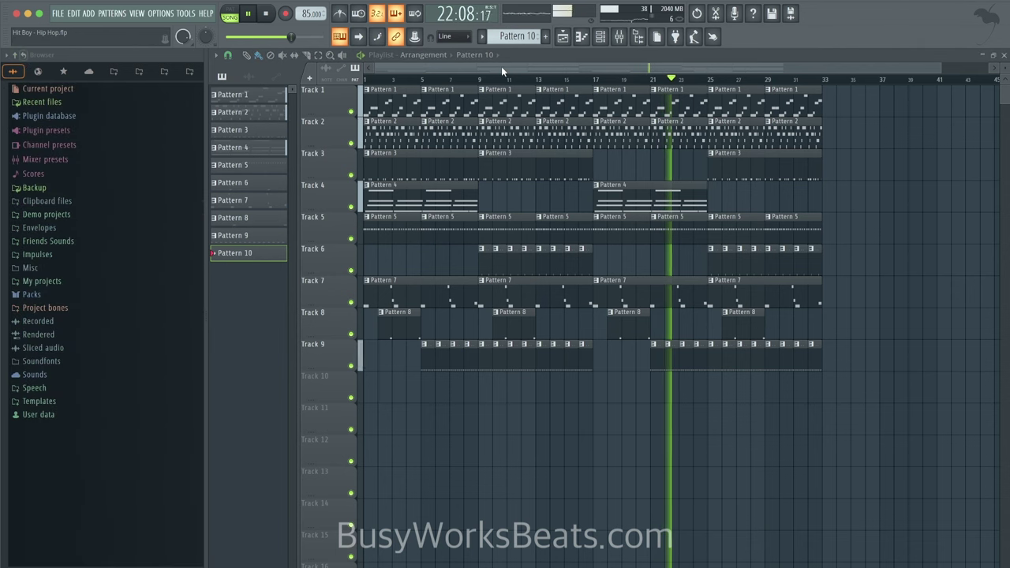
pyautogui.click(600, 36)
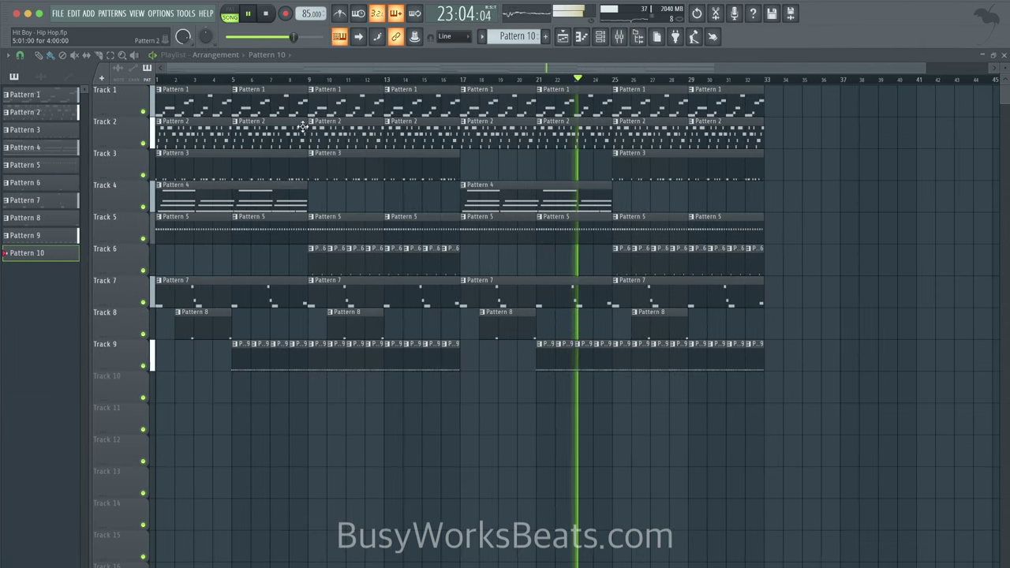
pyautogui.click(65, 97)
pyautogui.keyDown('shift'); pyautogui.rightClick(58, 236); pyautogui.keyUp('shift')
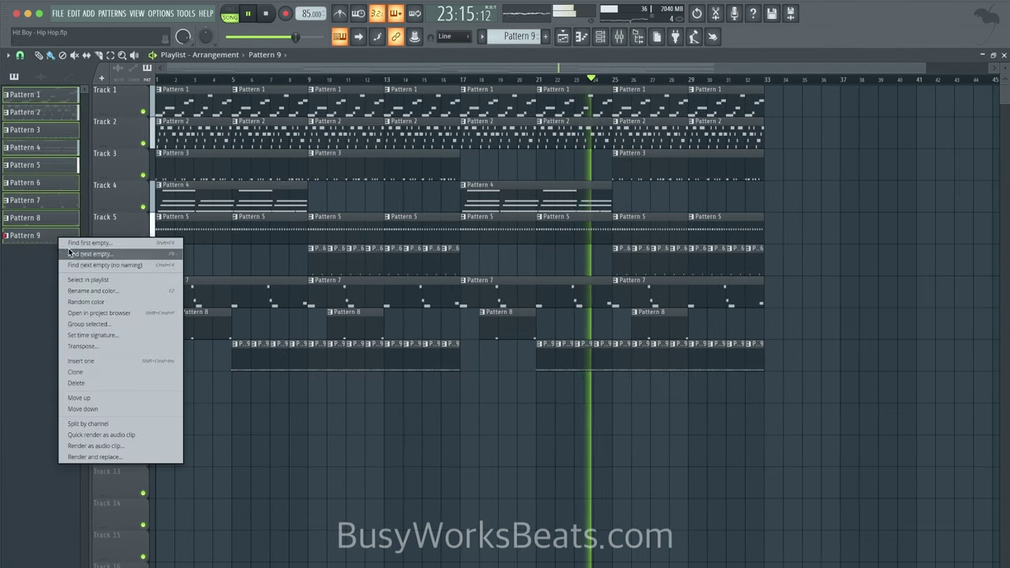
pyautogui.click(90, 292)
pyautogui.click(118, 280)
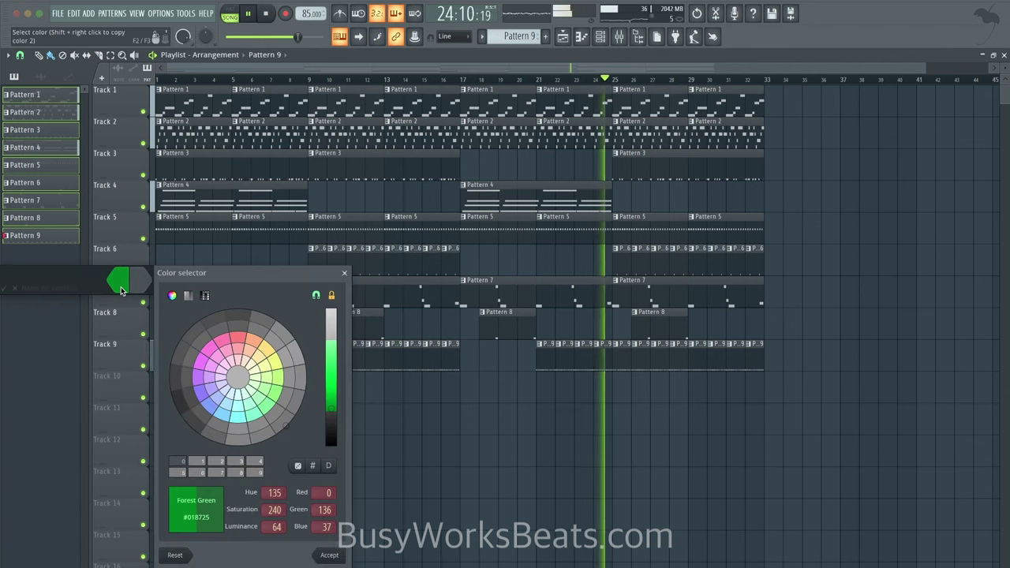
pyautogui.click(316, 296)
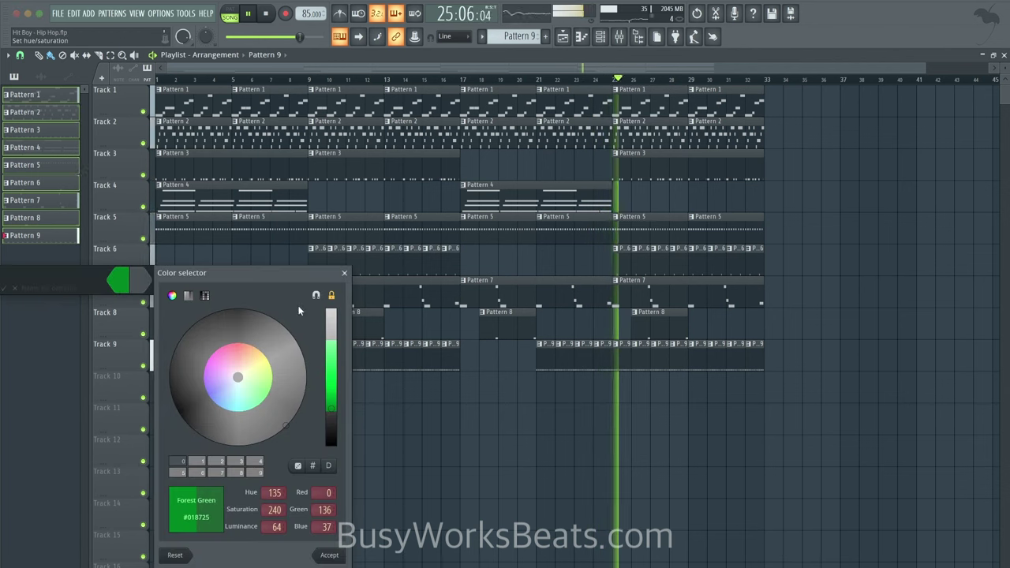
pyautogui.click(316, 296)
pyautogui.click(331, 296)
pyautogui.click(196, 333)
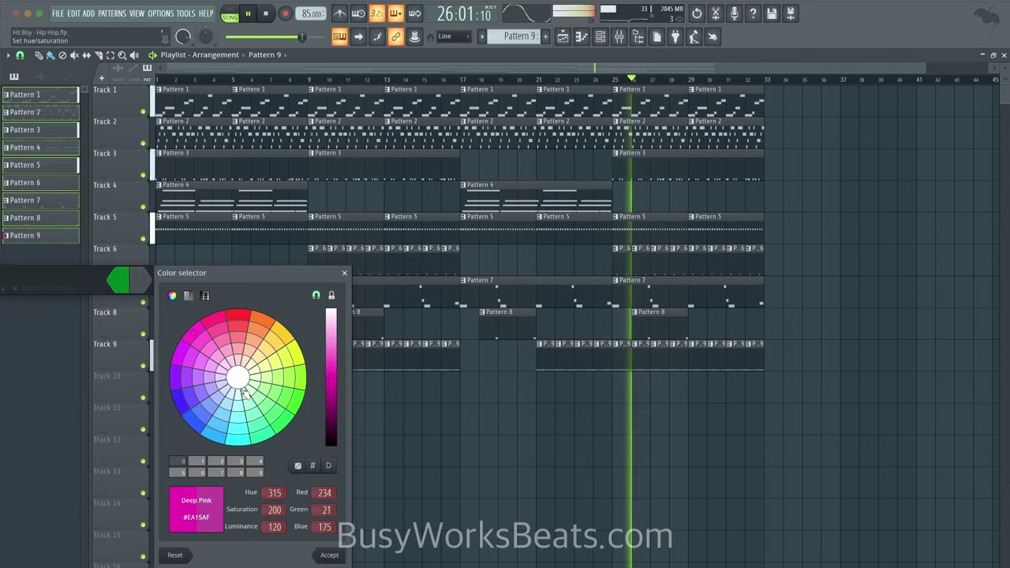
pyautogui.press('Return')
# Step: Choose a lighter pink as the second color and apply the coloring to Patterns 1 to 9
pyautogui.click(140, 280)
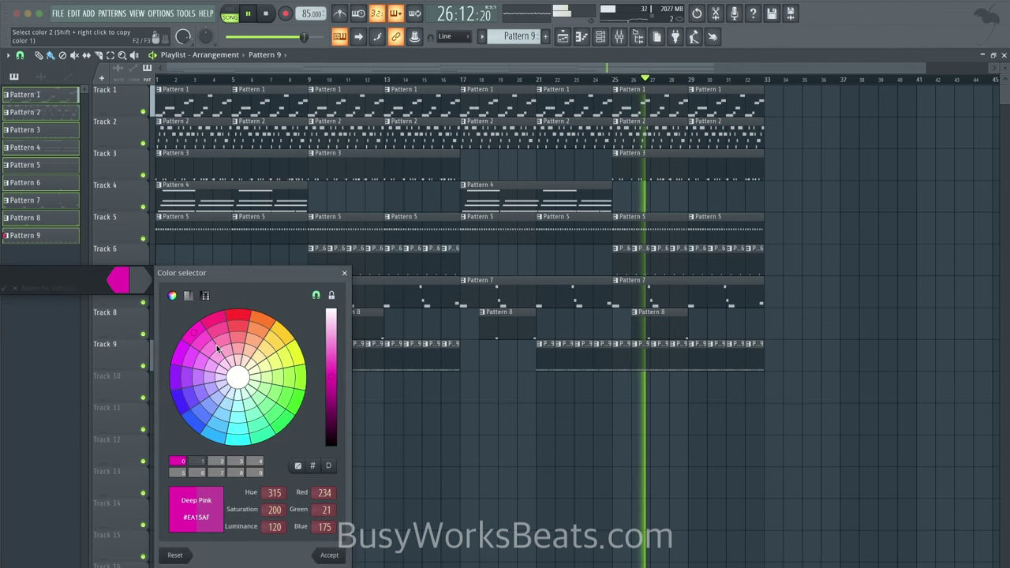
pyautogui.click(214, 353)
pyautogui.press('Return')
pyautogui.press('Return')
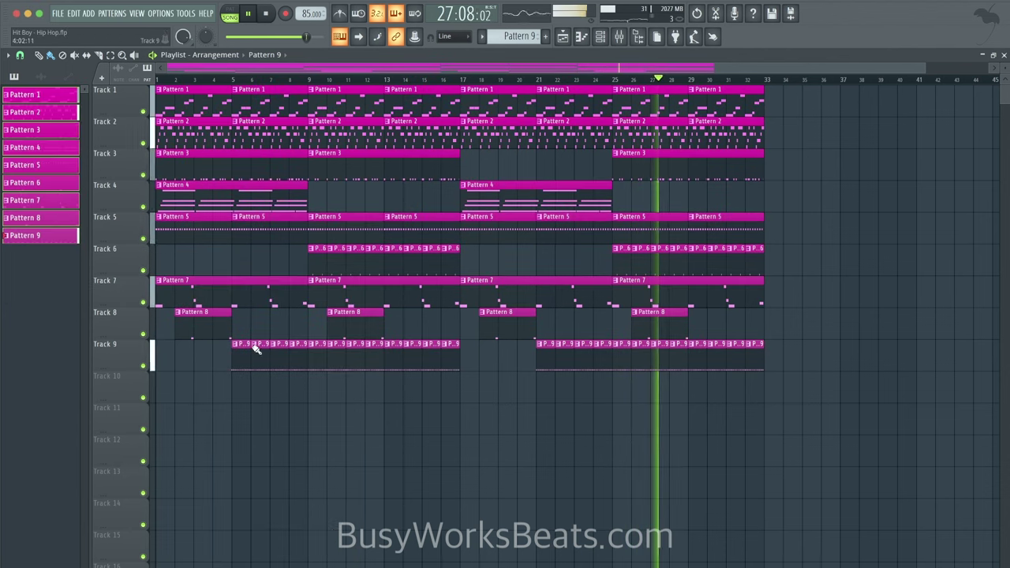
# Step: Inspect the [PBS] Lex hat channel's sample settings and its miscellaneous channel settings, including the cut group
pyautogui.click(601, 37)
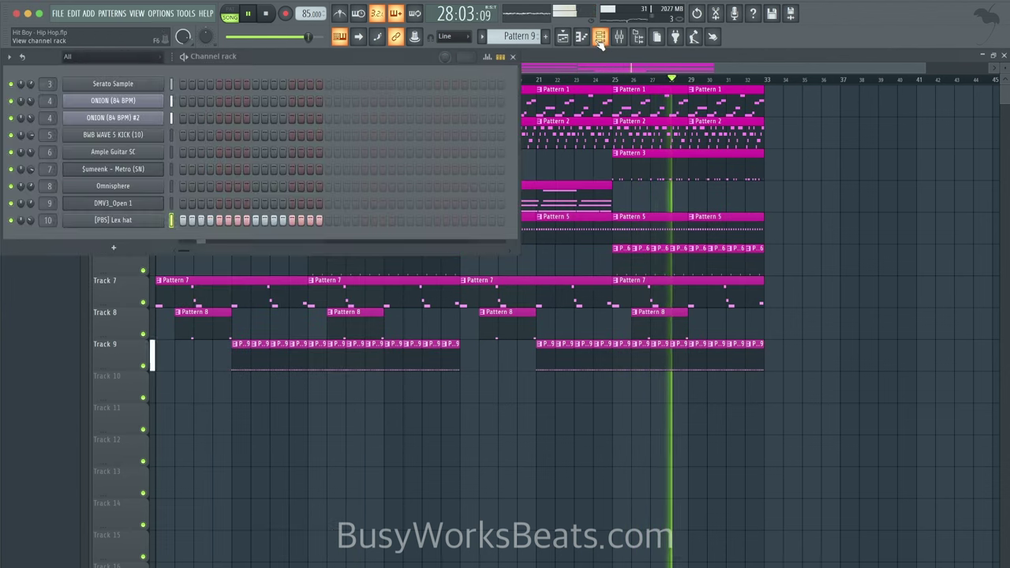
pyautogui.click(113, 220)
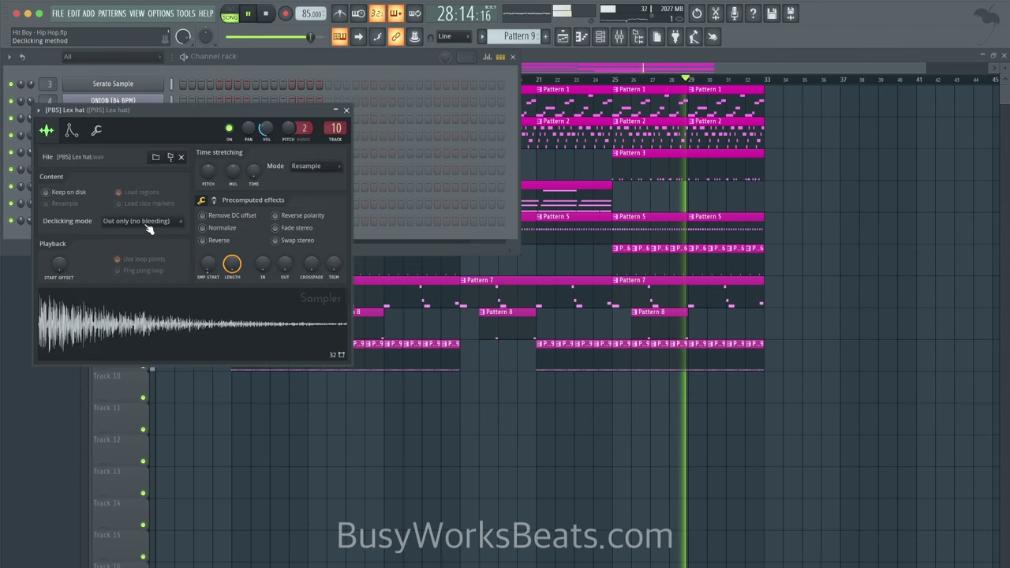
pyautogui.click(346, 110)
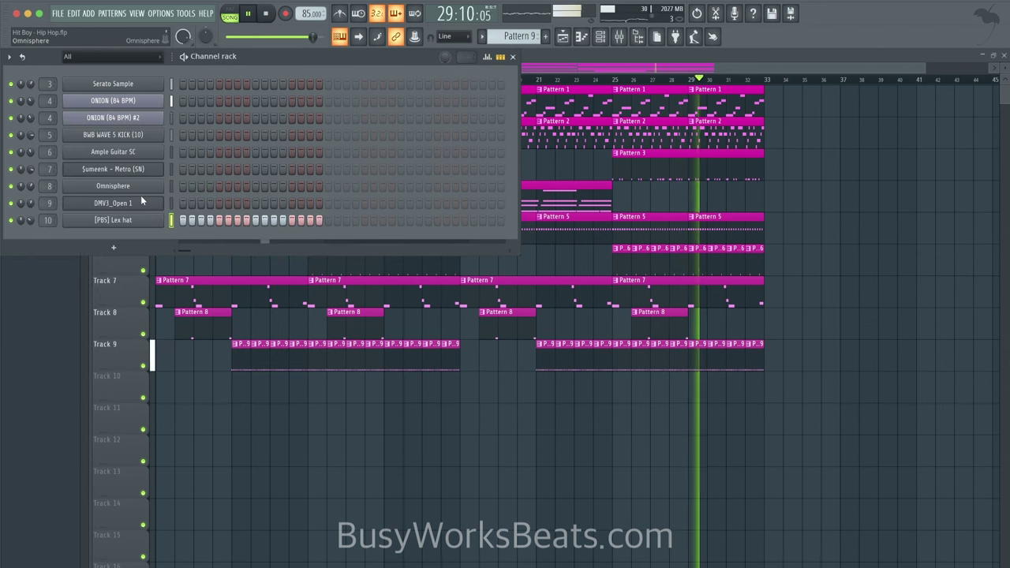
pyautogui.click(139, 222)
pyautogui.click(96, 129)
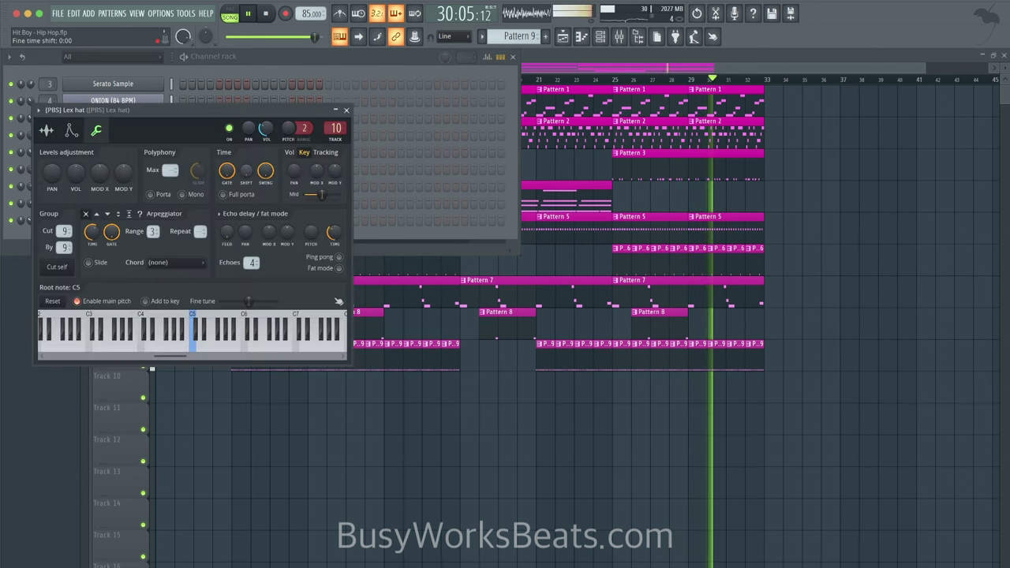
pyautogui.click(346, 110)
pyautogui.click(152, 222)
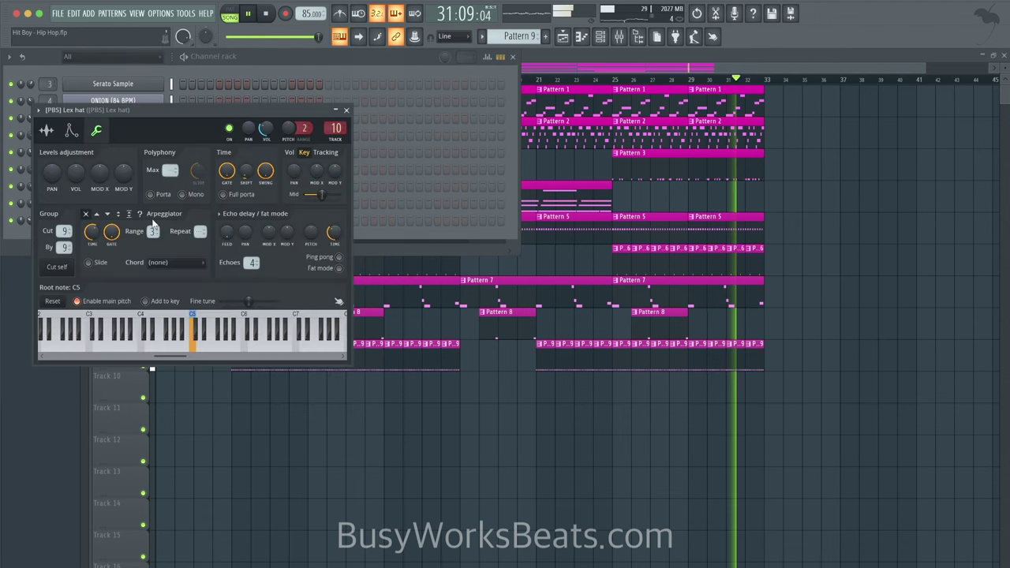
pyautogui.click(347, 109)
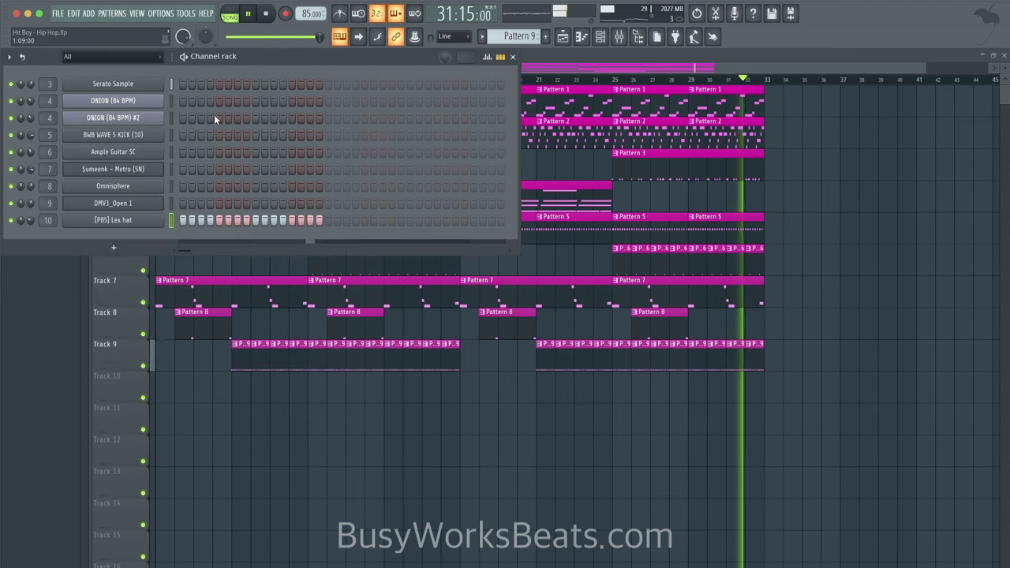
pyautogui.rightClick(200, 382)
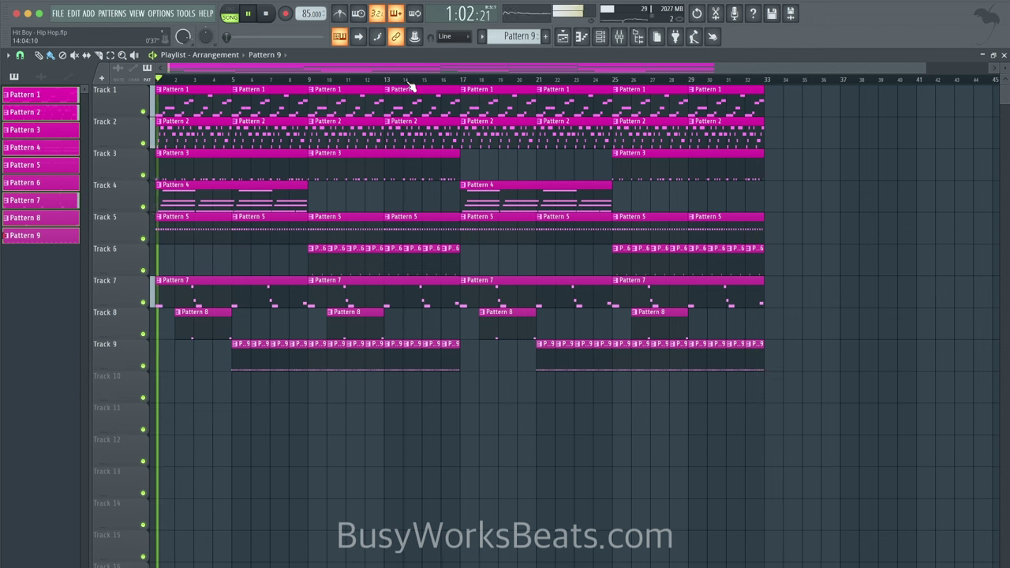
# Step: In Pattern 4's Ample Guitar SC piano roll, add a D7 note above the last chord, lasting to the end of bar 8
pyautogui.click(600, 38)
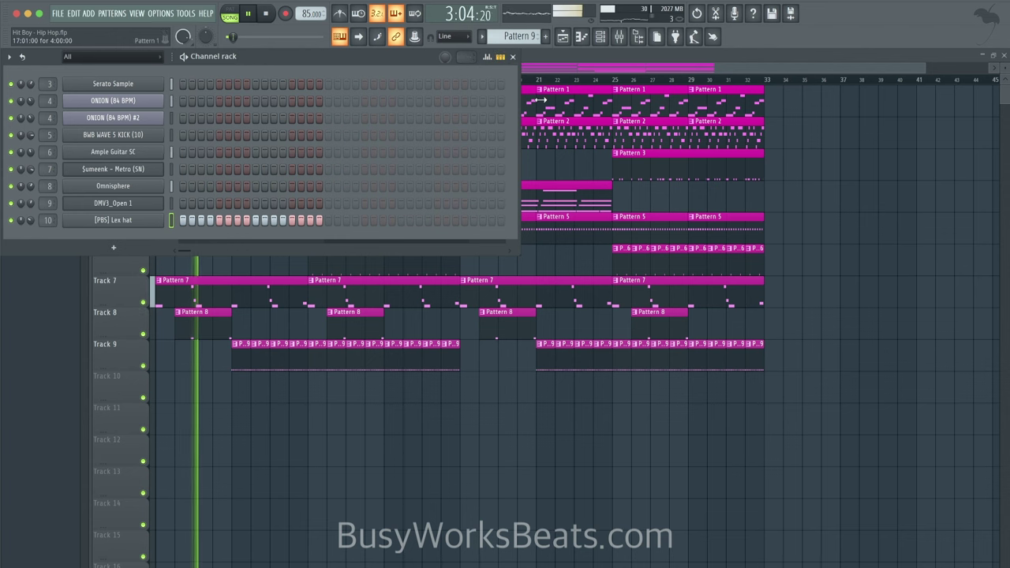
pyautogui.click(547, 169)
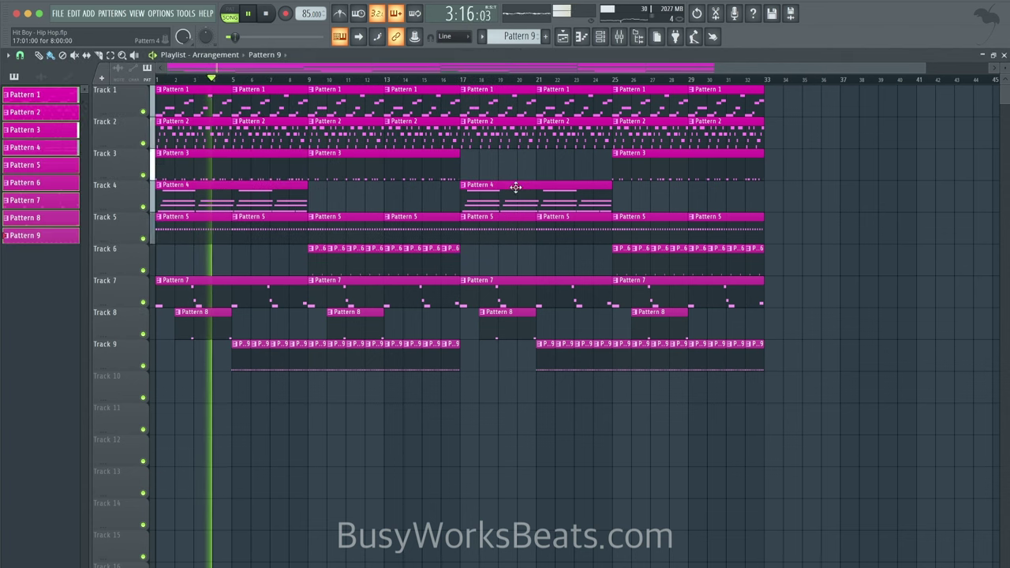
pyautogui.doubleClick(508, 191)
pyautogui.scroll(3, 379, 194)
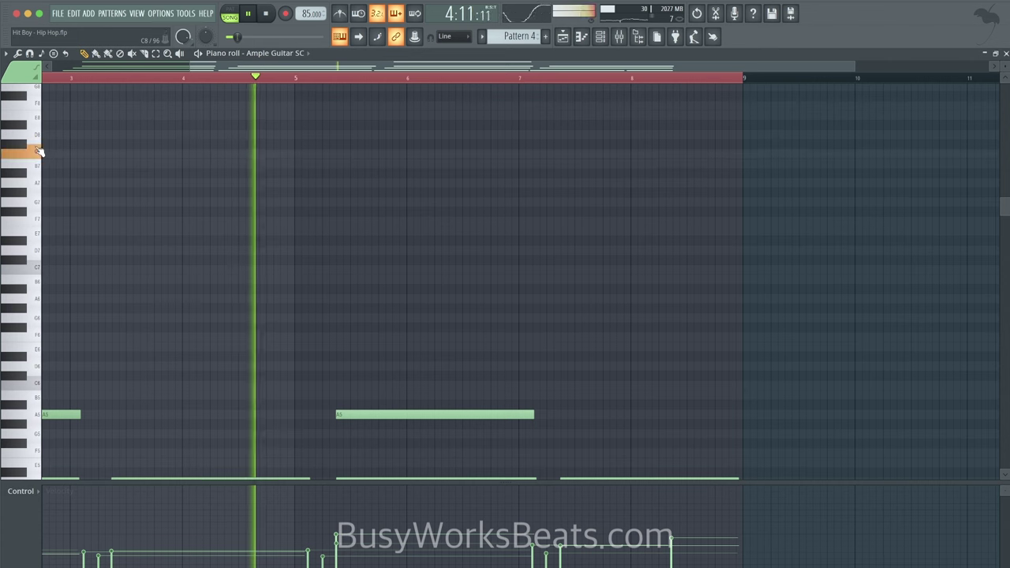
pyautogui.click(39, 250)
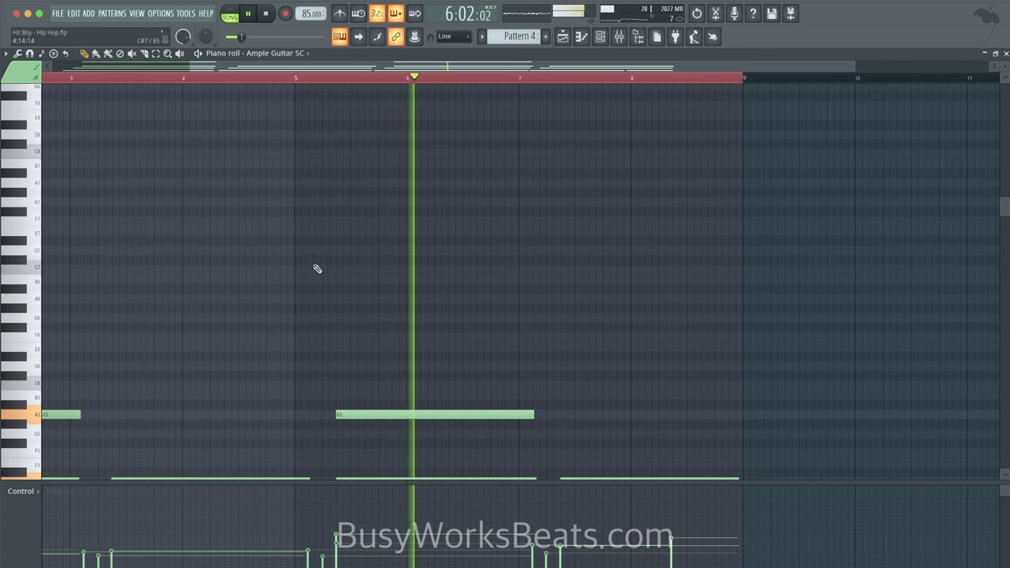
pyautogui.scroll(-2, 352, 263)
pyautogui.scroll(-1, 529, 242)
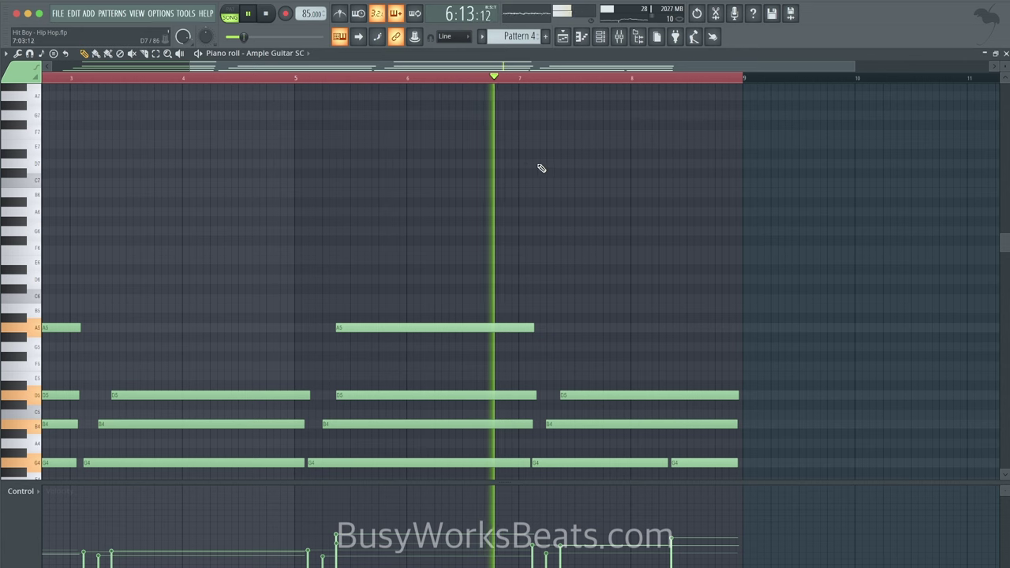
pyautogui.click(576, 164)
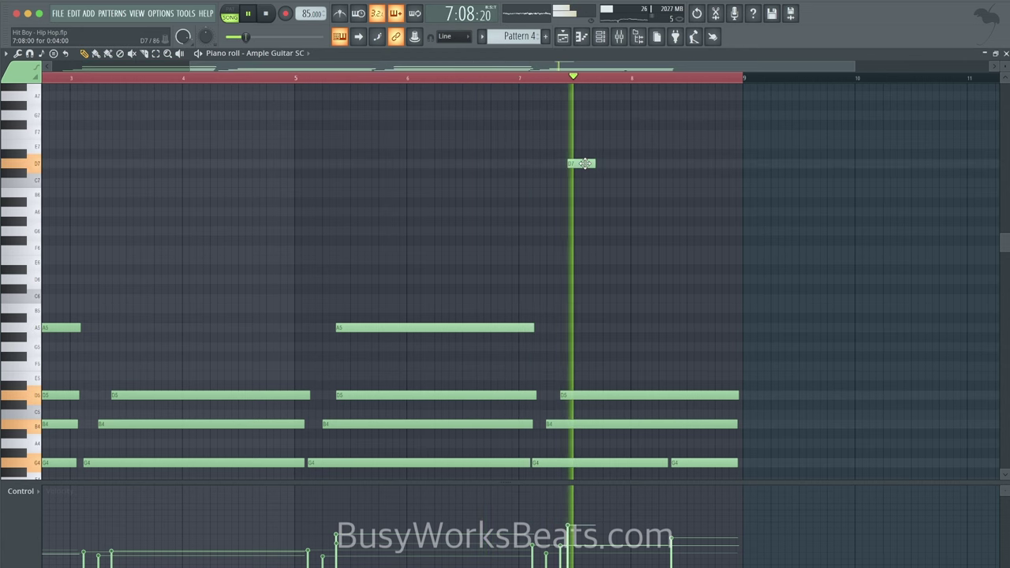
pyautogui.press('space')
pyautogui.moveTo(587, 163); pyautogui.dragTo(742, 164)
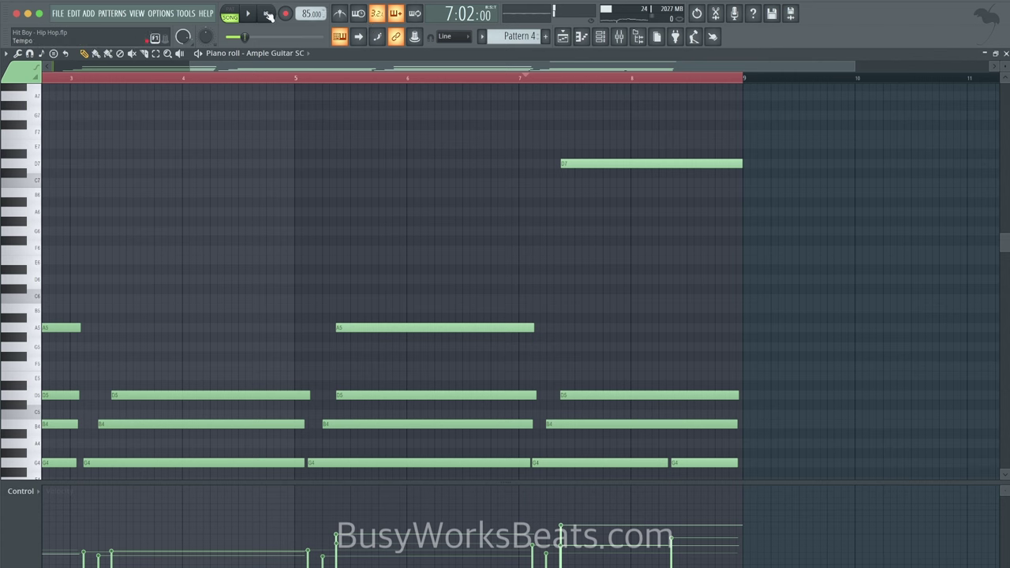
# Step: Delete the D5 note from Pattern 4's last chord and audition the chord in pattern mode from early in bar 7
pyautogui.click(542, 85)
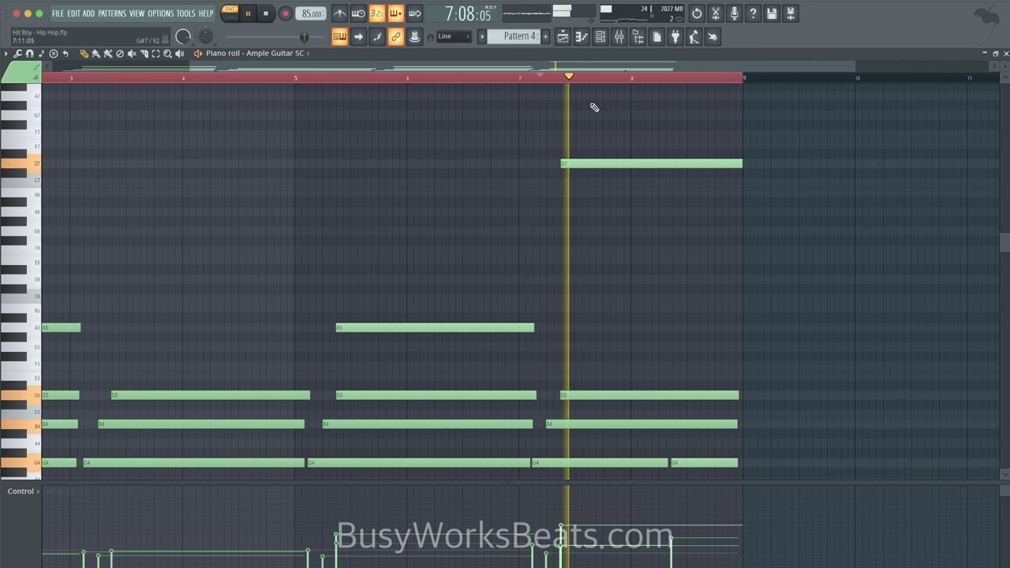
pyautogui.click(600, 163)
pyautogui.press('space')
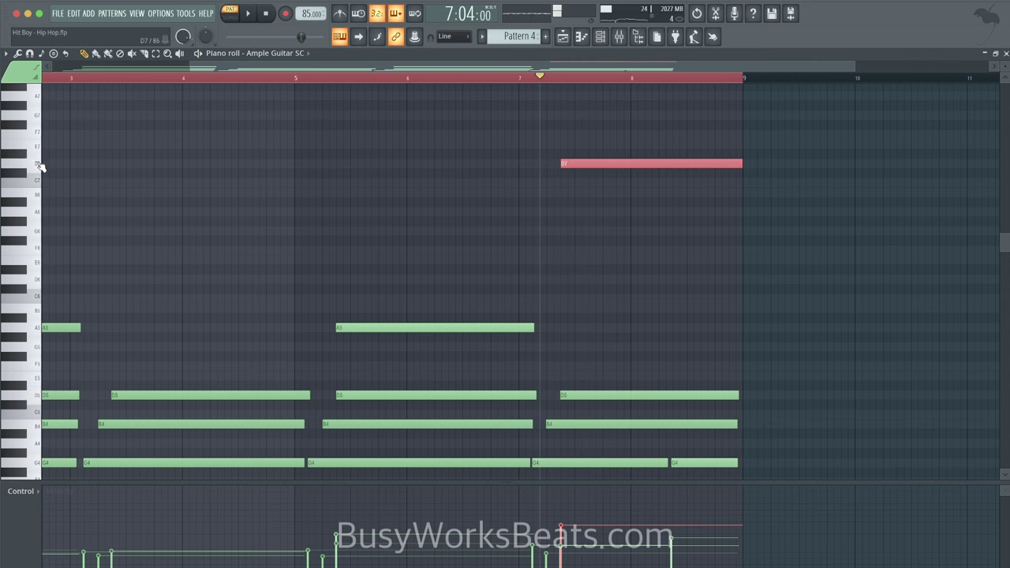
pyautogui.press('space')
pyautogui.rightClick(574, 395)
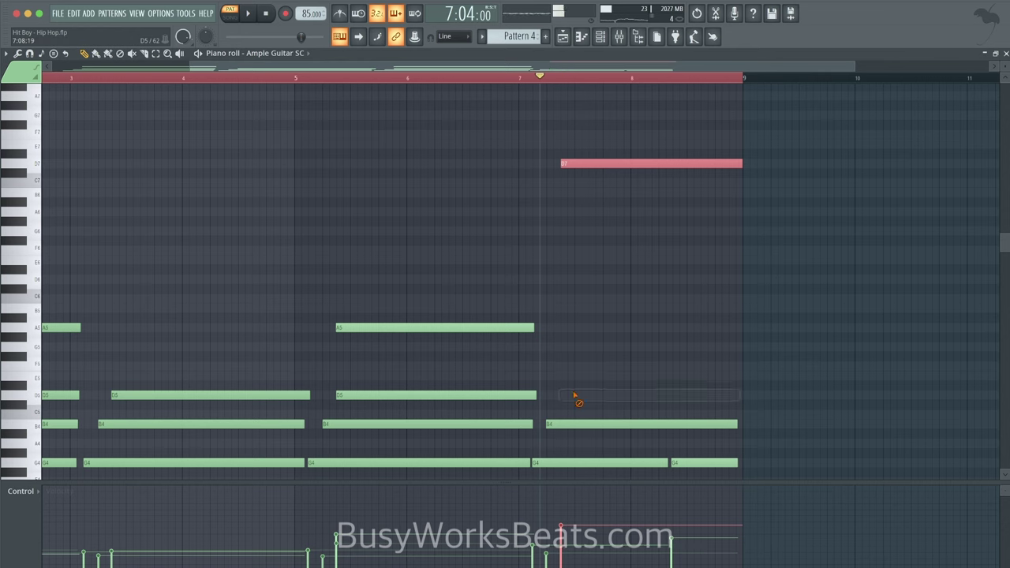
pyautogui.press('space')
pyautogui.scroll(-5, 573, 320)
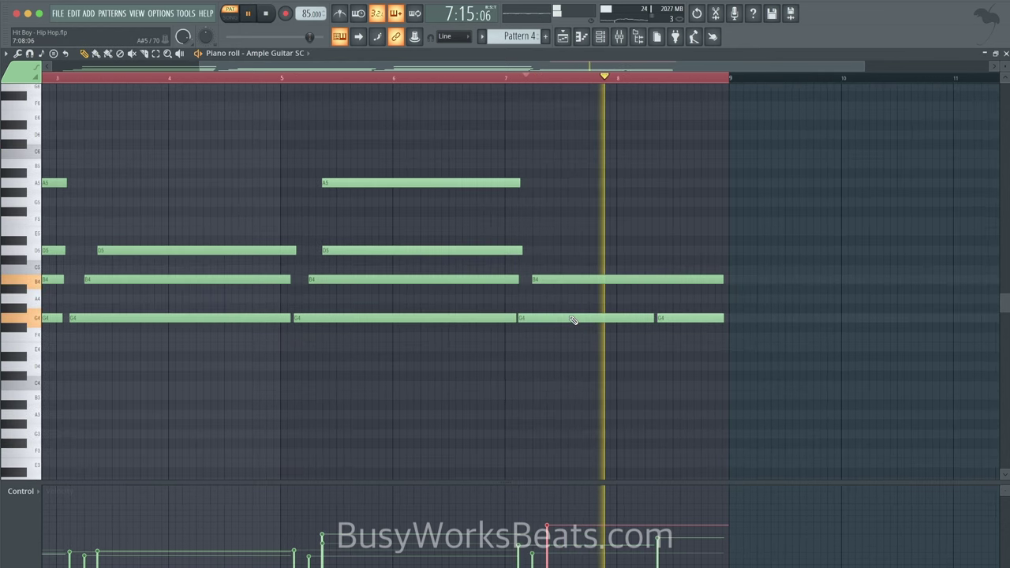
pyautogui.scroll(3, 571, 271)
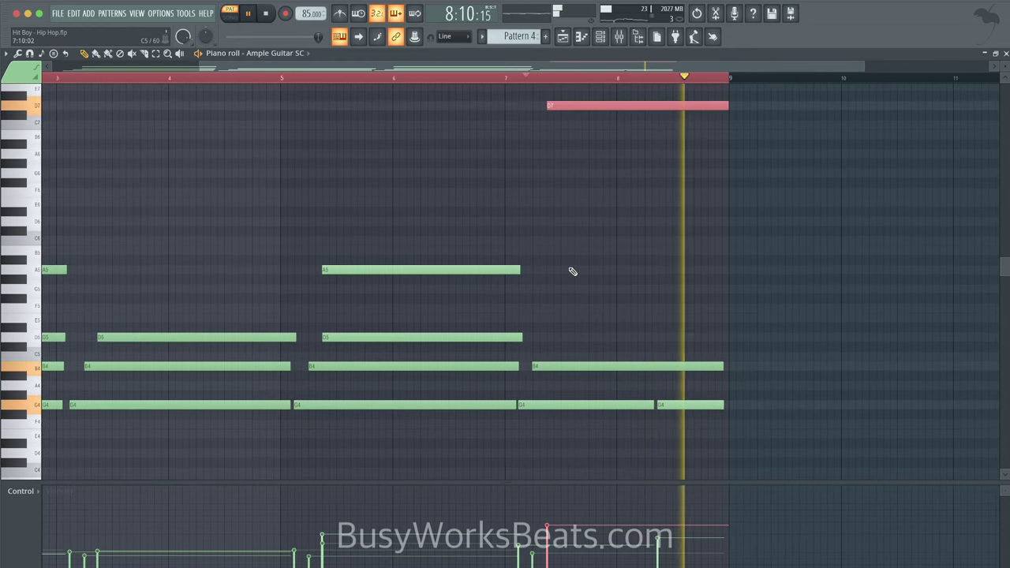
pyautogui.press('space')
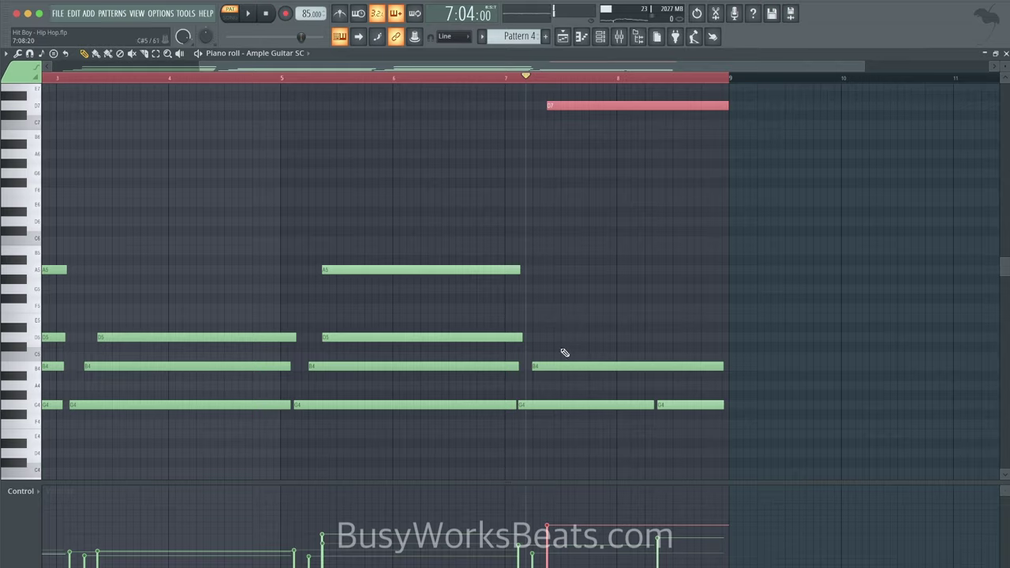
pyautogui.press('space')
pyautogui.scroll(-8, 566, 355)
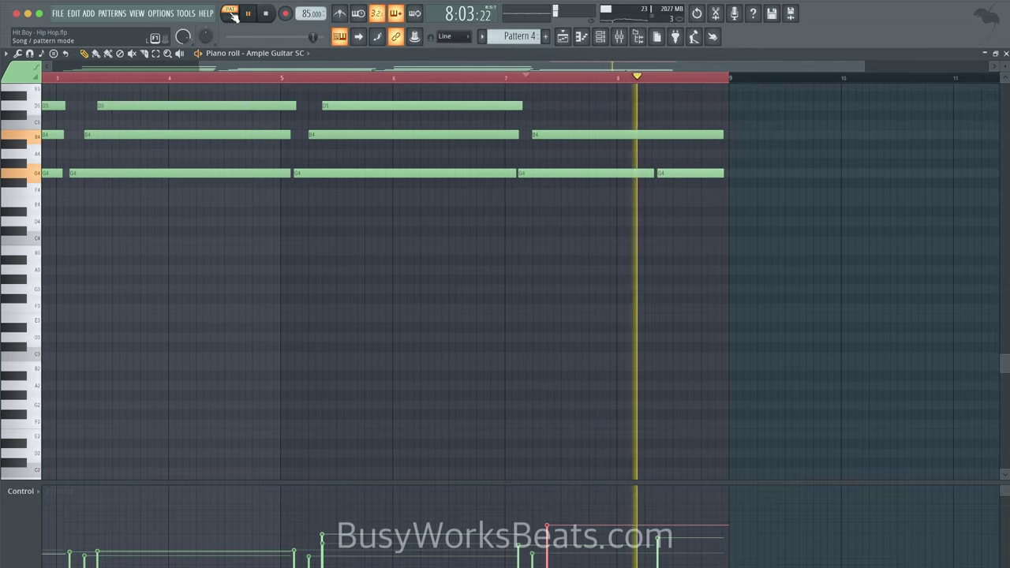
# Step: Switch playback to song mode and listen to the playlist arrangement from bar 17 and from about bar 22
pyautogui.press('l')
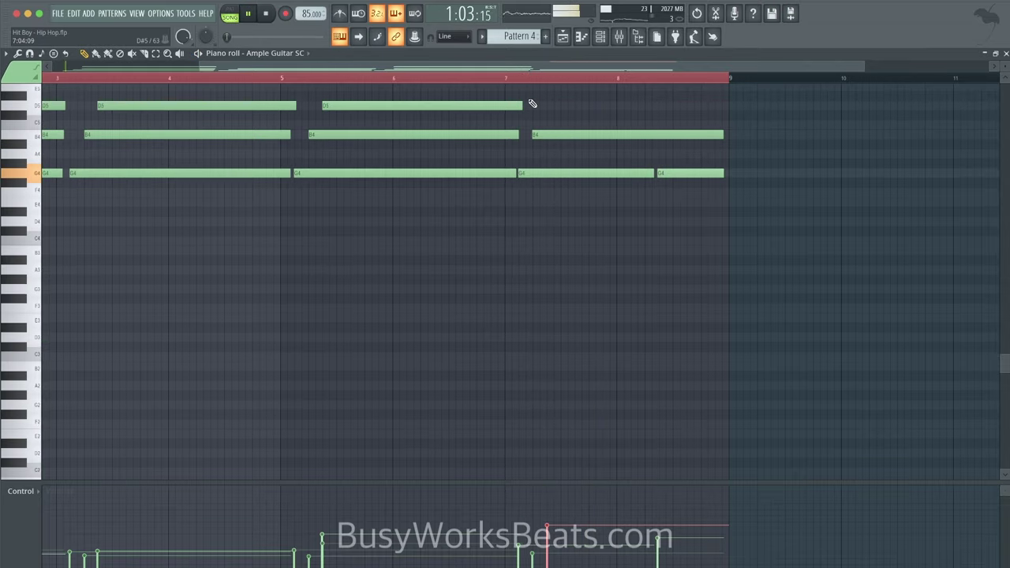
pyautogui.click(565, 36)
pyautogui.click(463, 72)
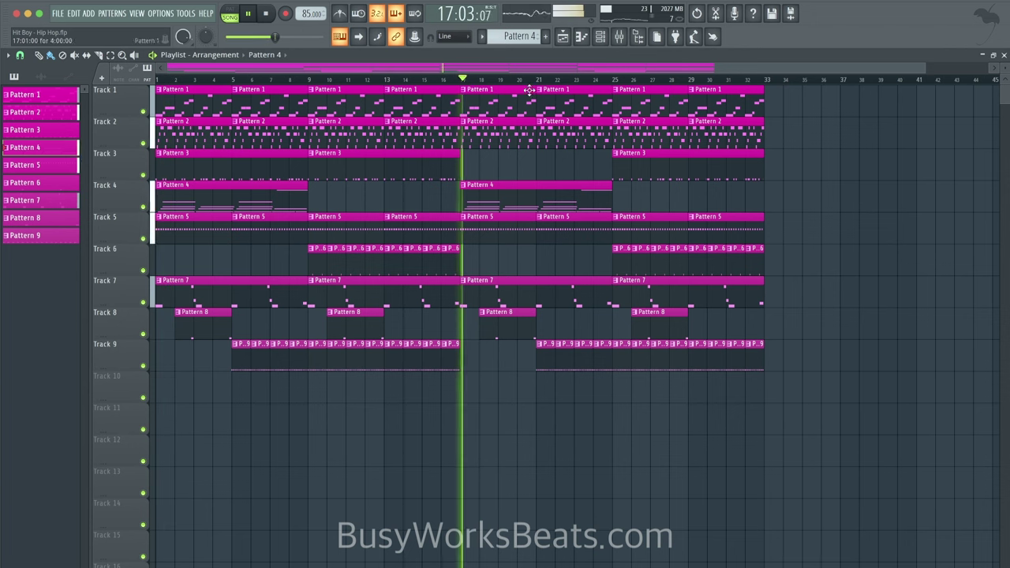
pyautogui.click(555, 72)
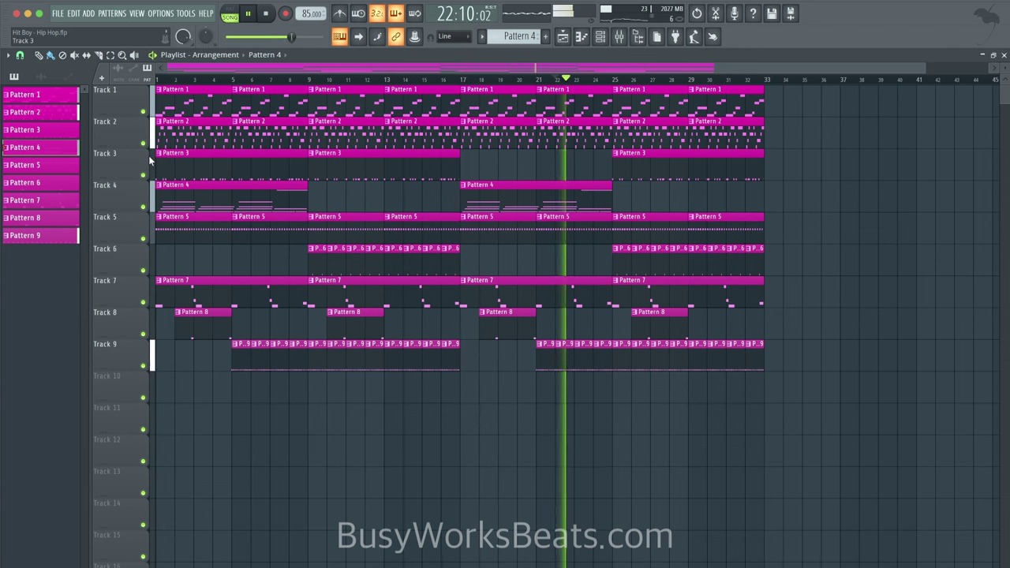
# Step: Listen to Tracks 1 and 4 together in isolation, and restore playback of all tracks
pyautogui.rightClick(143, 111)
pyautogui.click(143, 208)
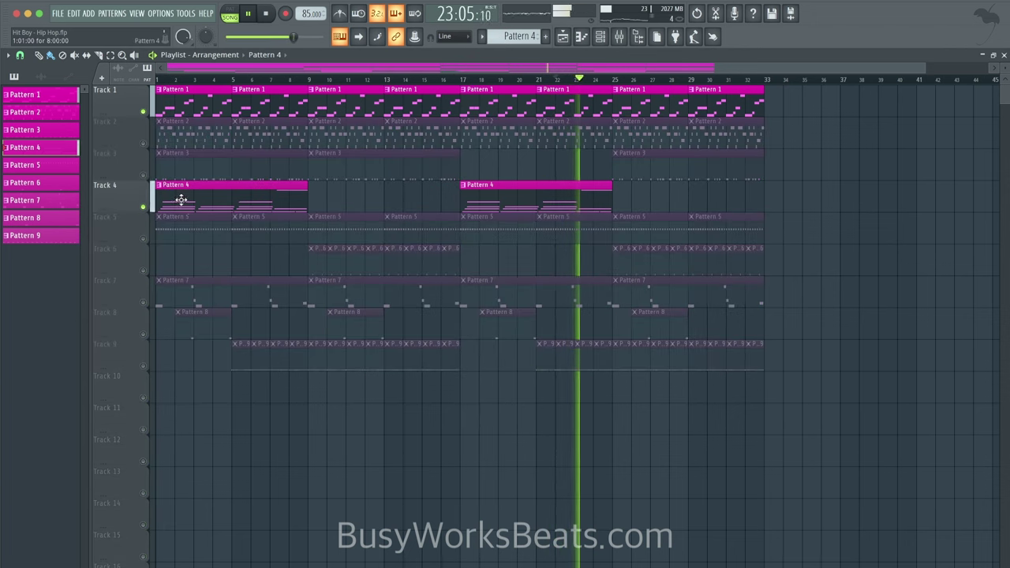
pyautogui.rightClick(144, 208)
pyautogui.rightClick(145, 207)
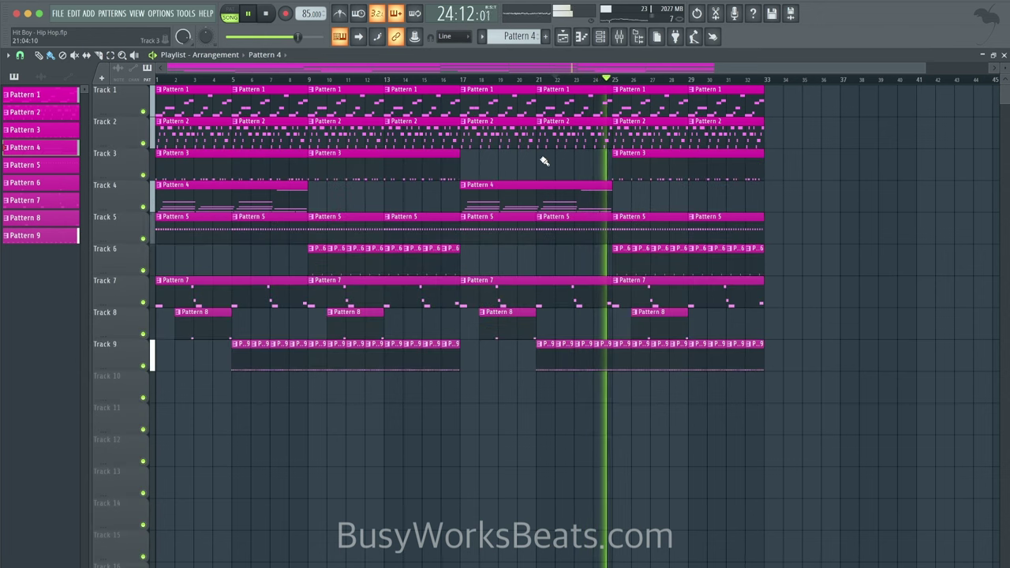
# Step: Add a new Omnisphere channel and set its patch browser directory to Trilian Library
pyautogui.click(600, 37)
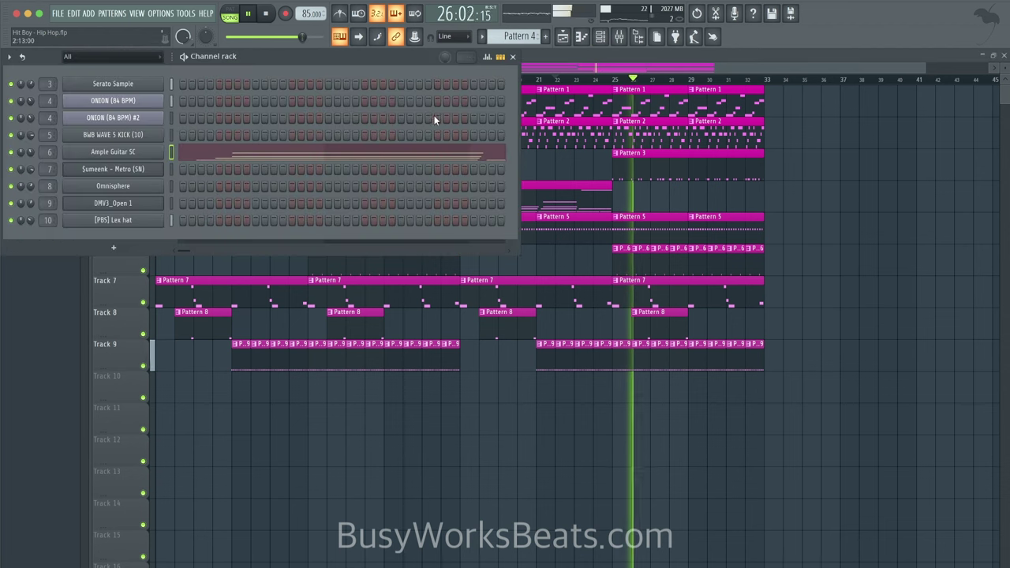
pyautogui.click(114, 248)
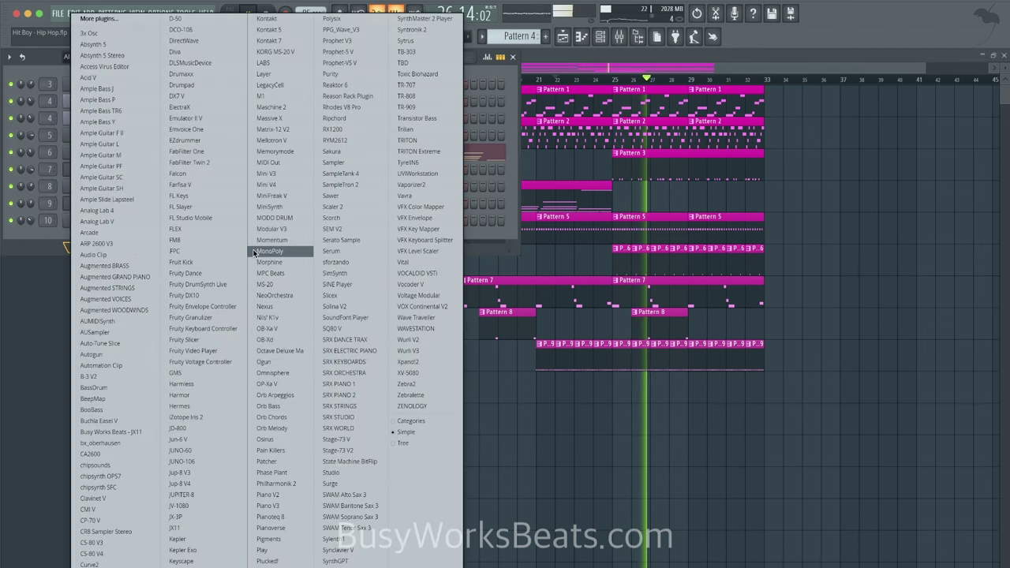
pyautogui.click(265, 374)
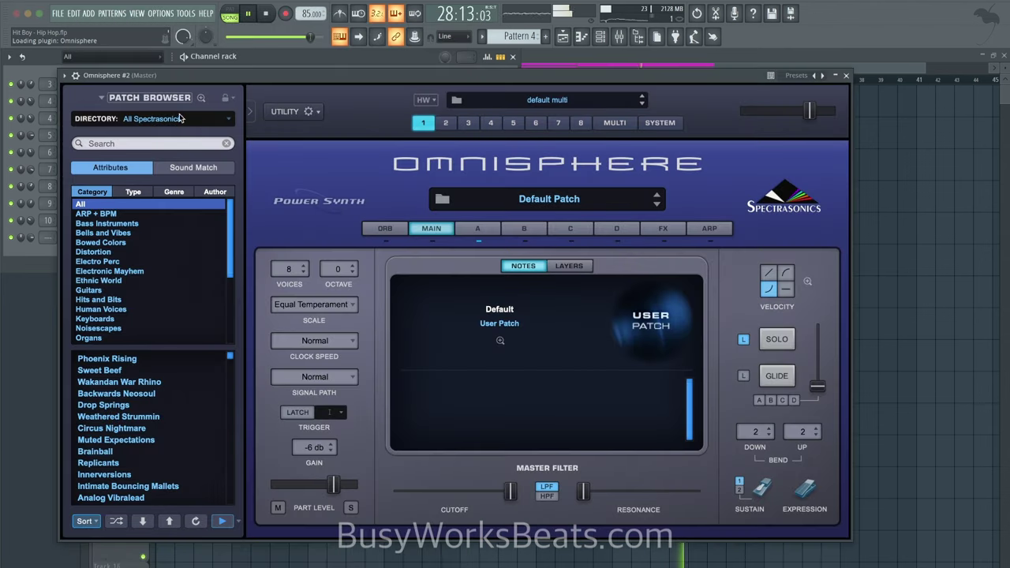
pyautogui.click(180, 118)
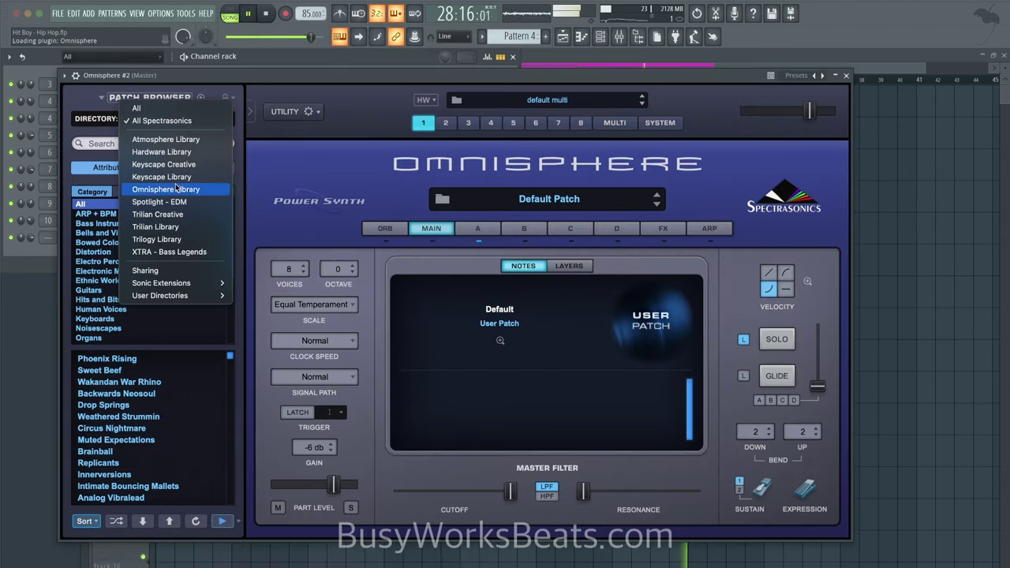
pyautogui.click(171, 228)
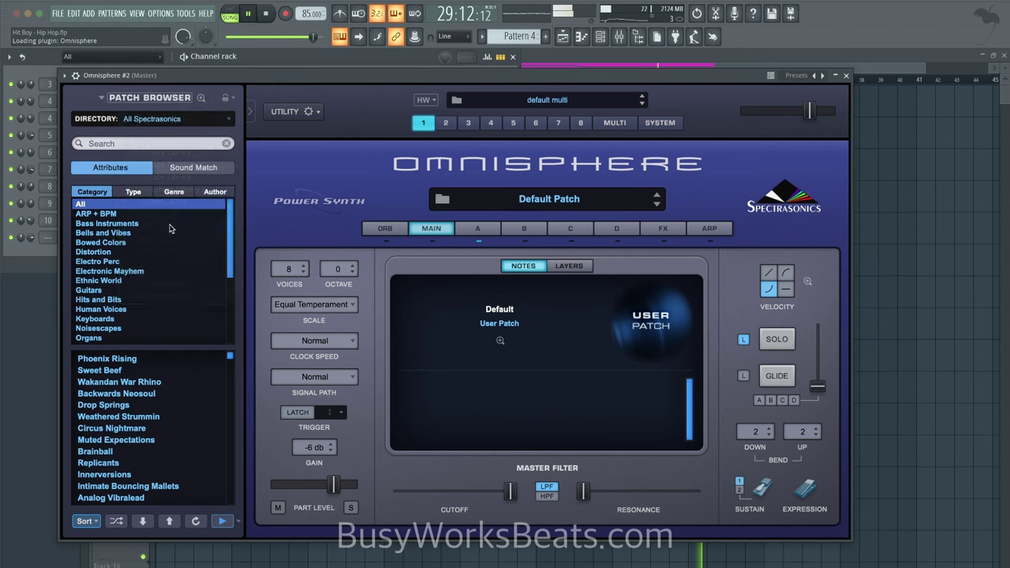
# Step: Filter the patches to Bass Instruments of type Bass - Electric Fingered and load Clean Fender - Full Range
pyautogui.click(110, 225)
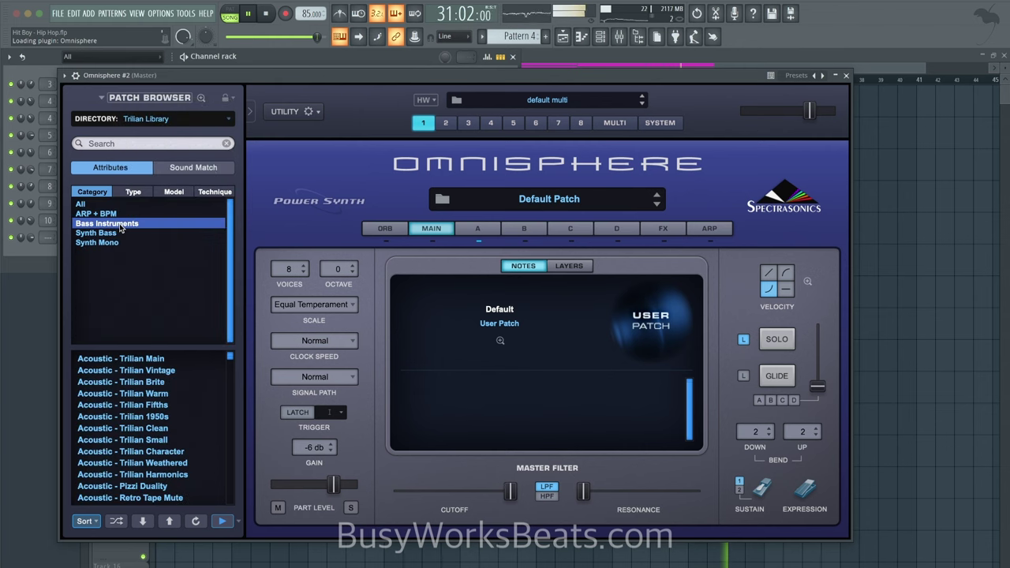
pyautogui.click(134, 192)
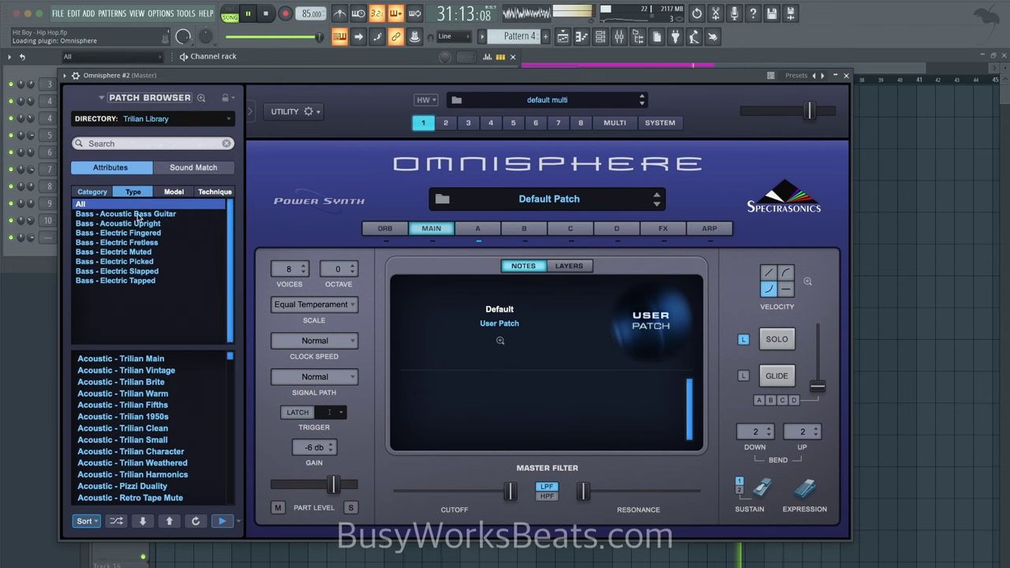
pyautogui.click(145, 234)
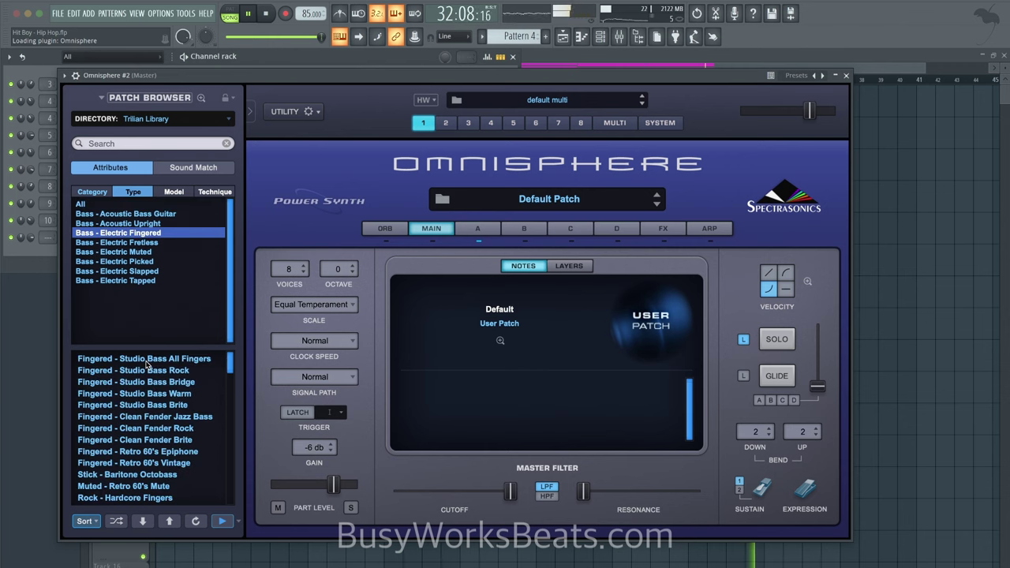
pyautogui.scroll(-2, 147, 364)
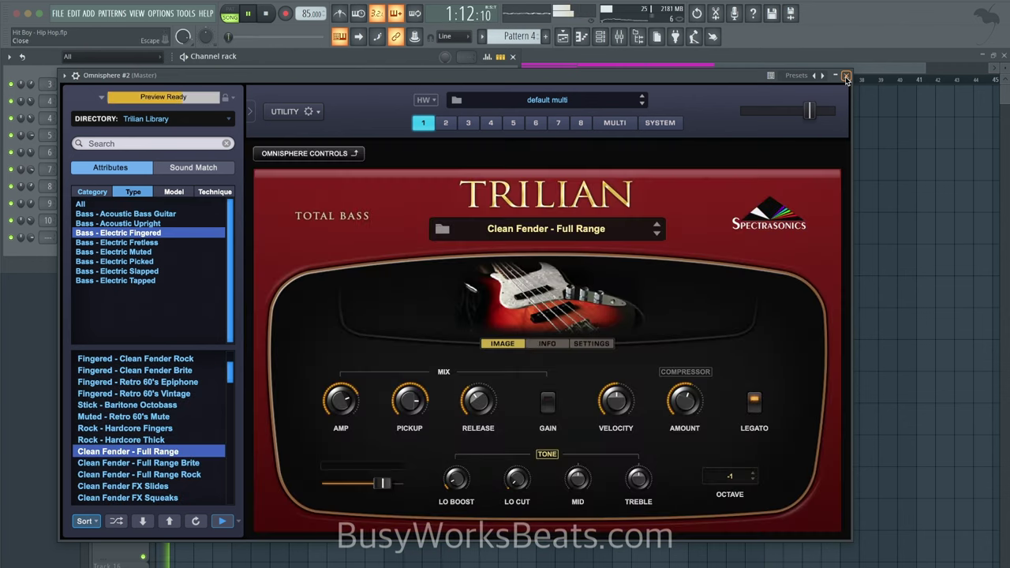
# Step: Close the bass instrument and route the Omnisphere #2 channel to mixer track 11
pyautogui.click(845, 77)
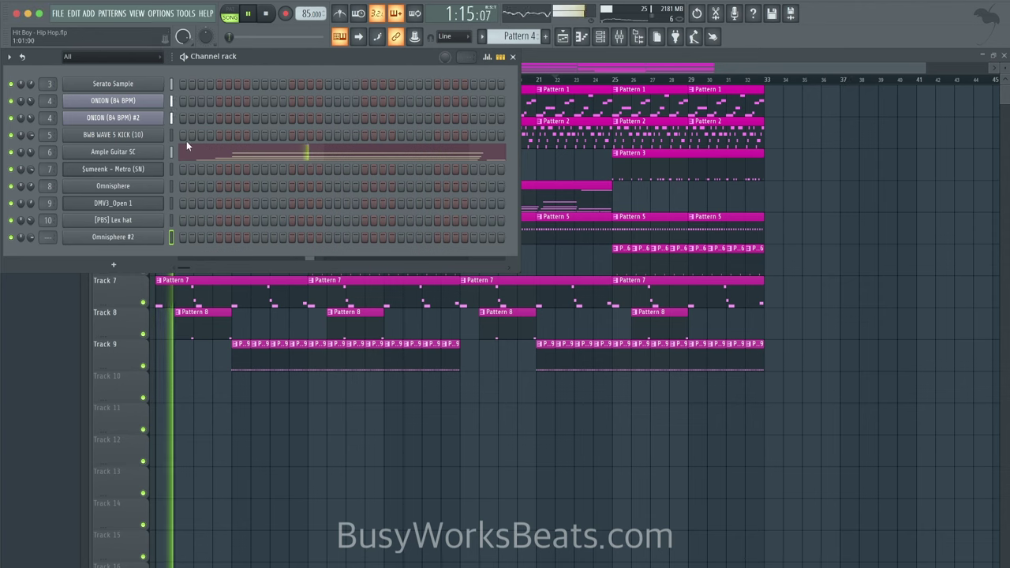
pyautogui.click(143, 170)
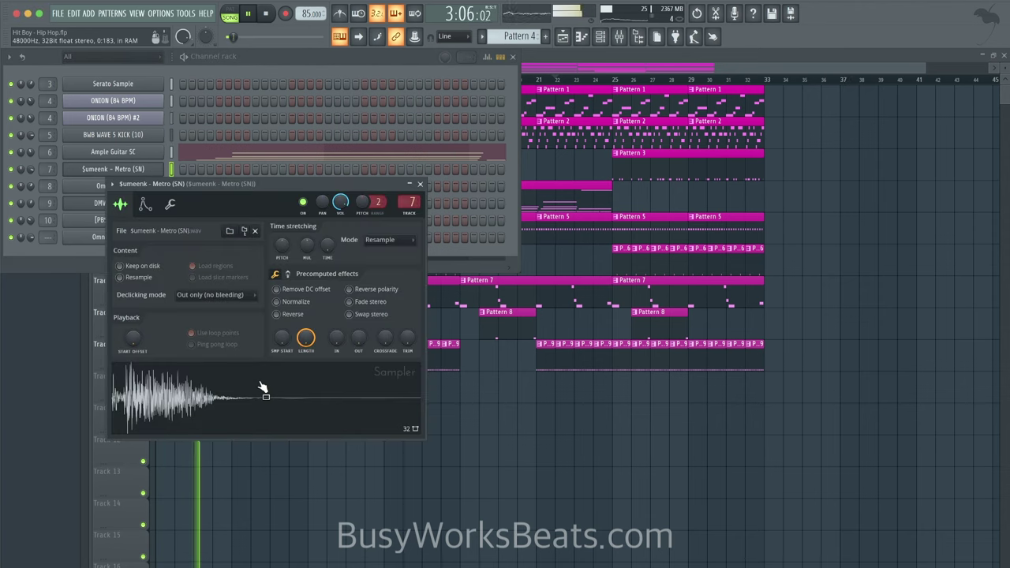
pyautogui.click(422, 184)
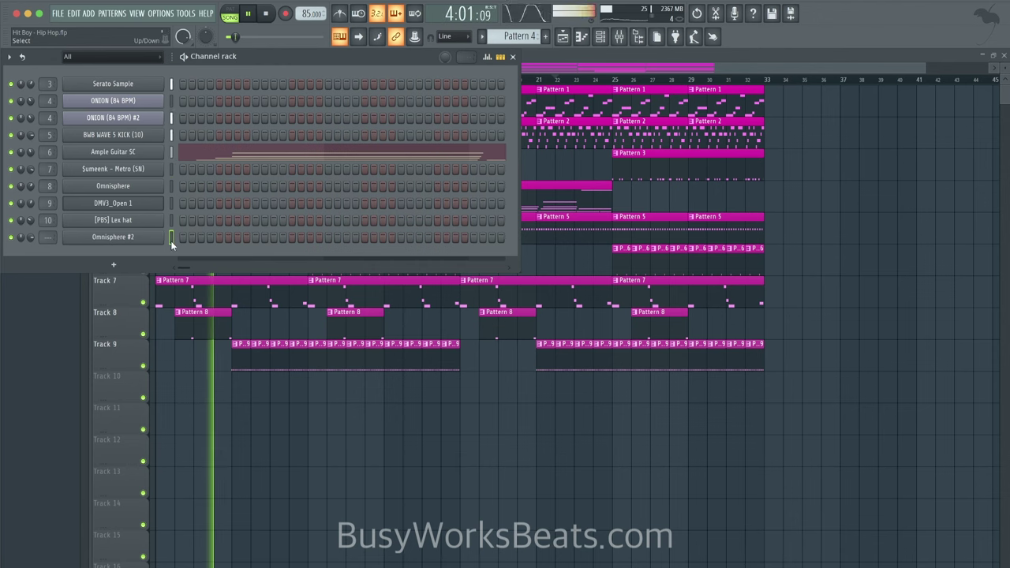
pyautogui.hotkey('ctrl', 'l')
# Step: Review the audio device settings, including the sample rate and buffer length
pyautogui.click(170, 14)
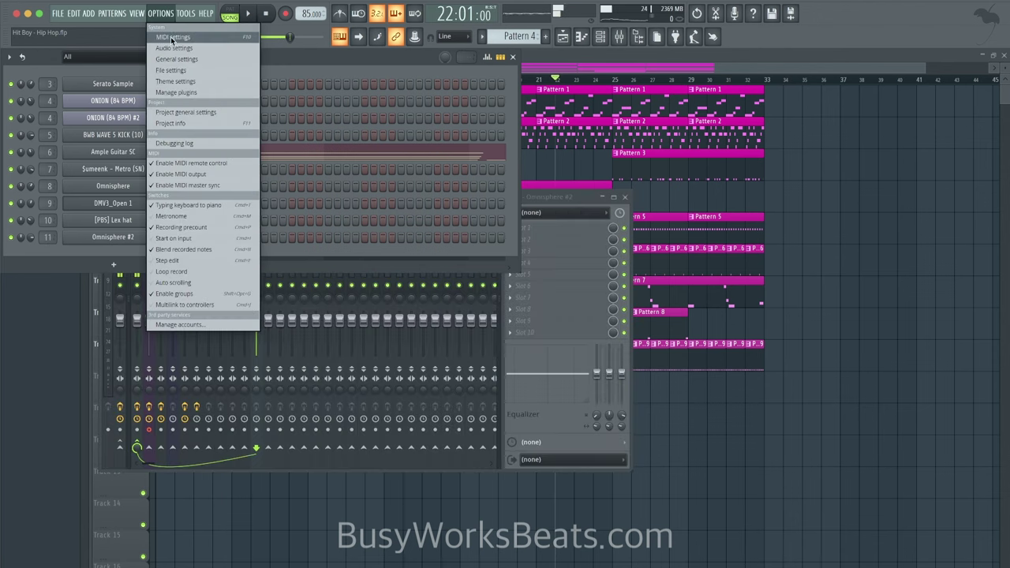
pyautogui.click(170, 39)
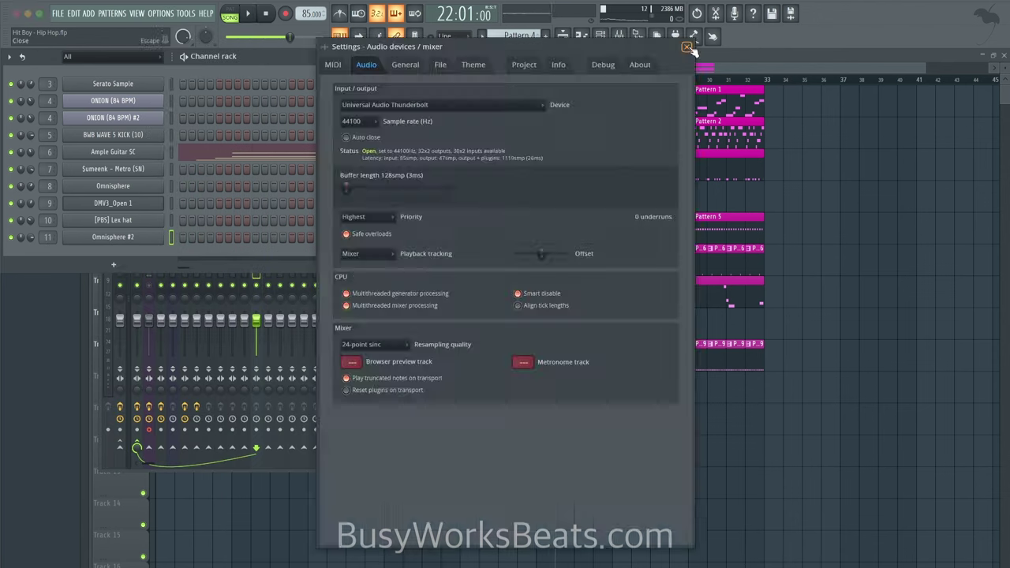
pyautogui.click(690, 40)
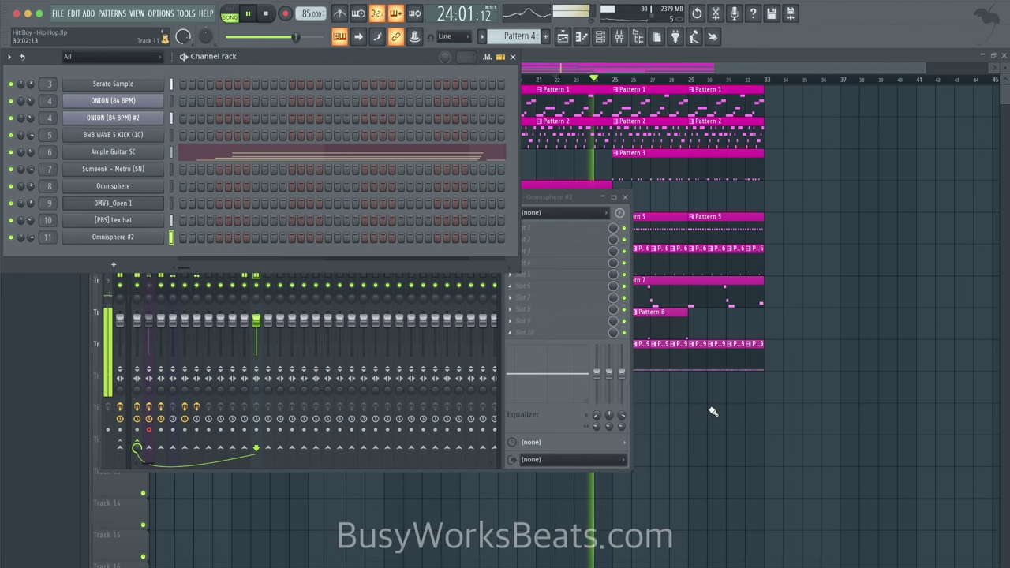
# Step: Play the arrangement while examining the channel contents of Patterns 5 to 9 and the track levels in the mixer
pyautogui.press('F5')
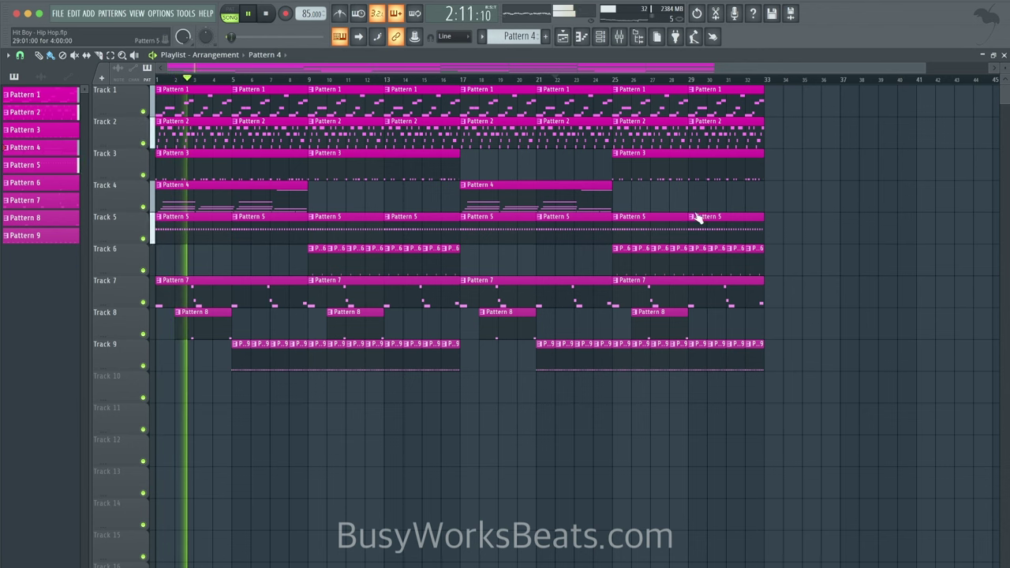
pyautogui.click(600, 37)
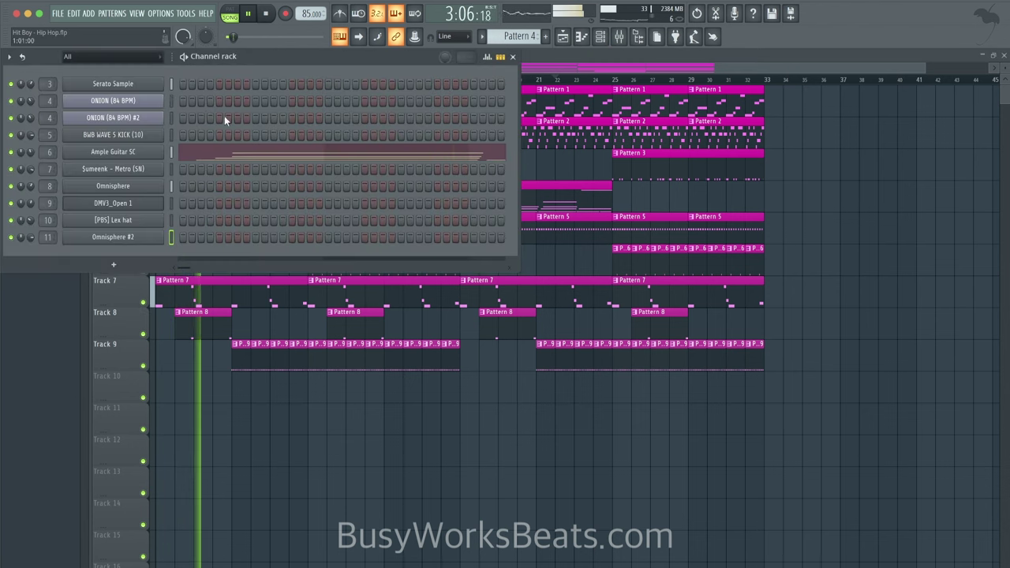
pyautogui.press('KP_Add')
pyautogui.press('KP_Add')
pyautogui.press('KP_Add')
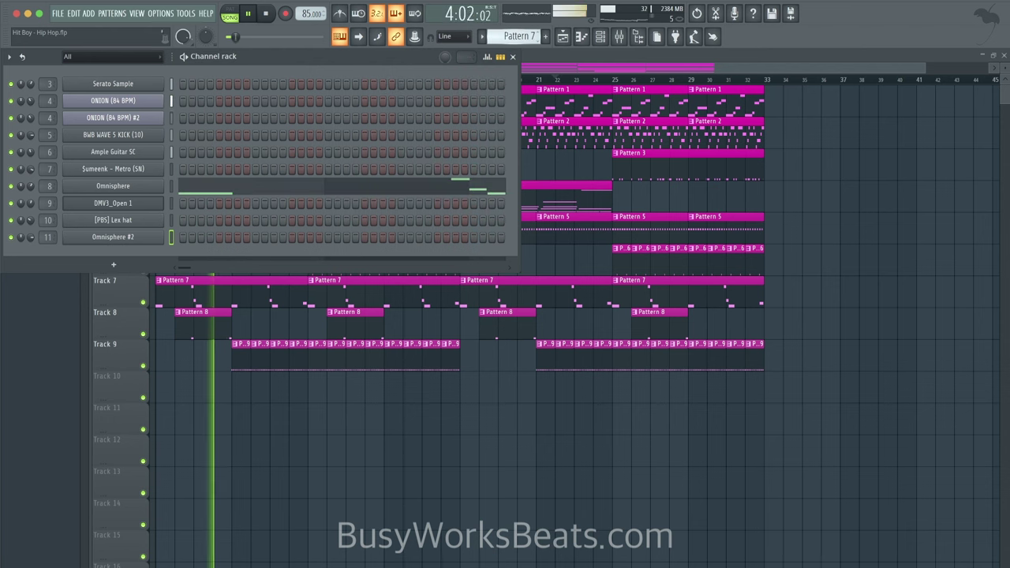
pyautogui.press('KP_Add')
pyautogui.press('KP_Add')
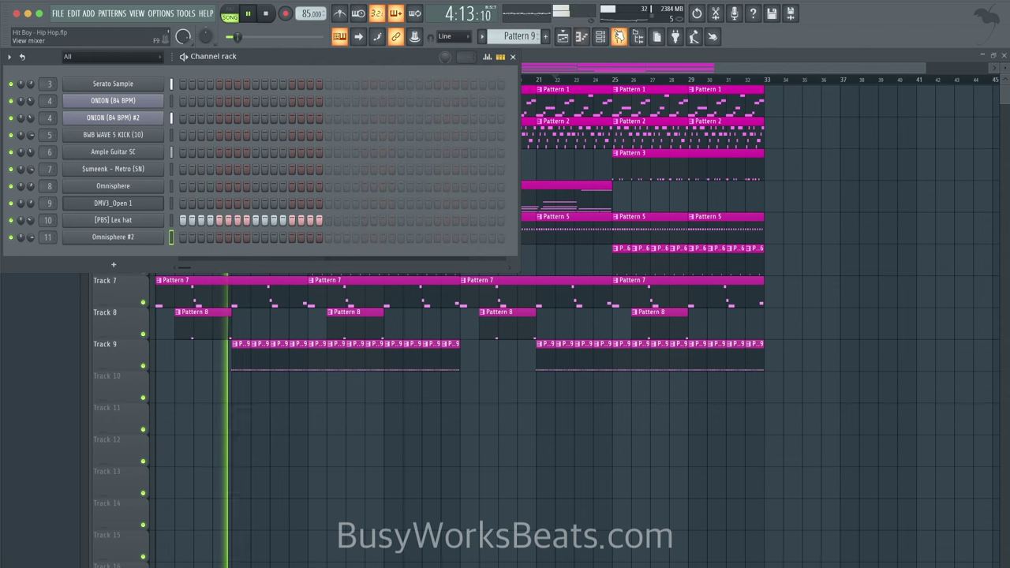
pyautogui.press('F9')
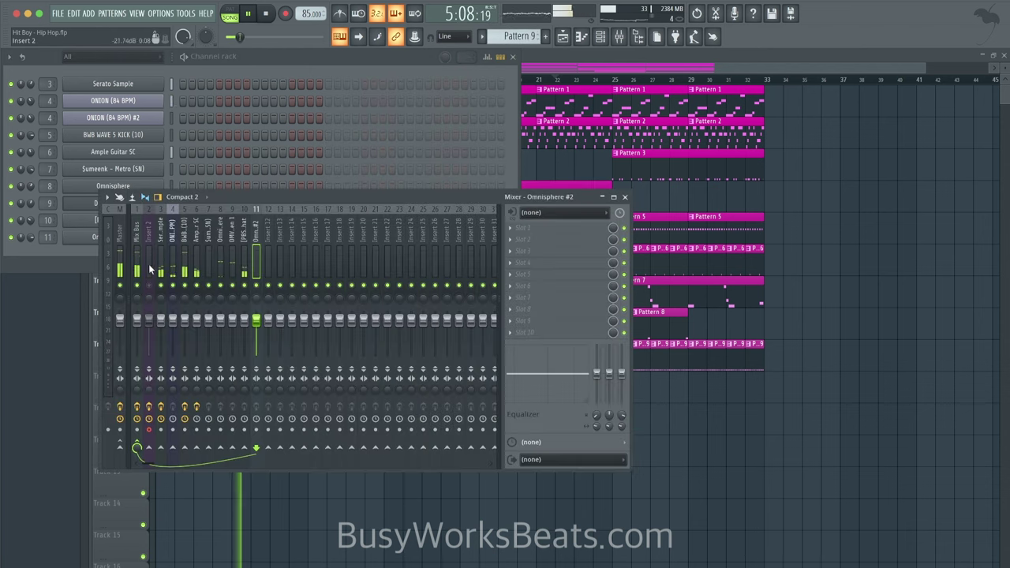
pyautogui.click(184, 245)
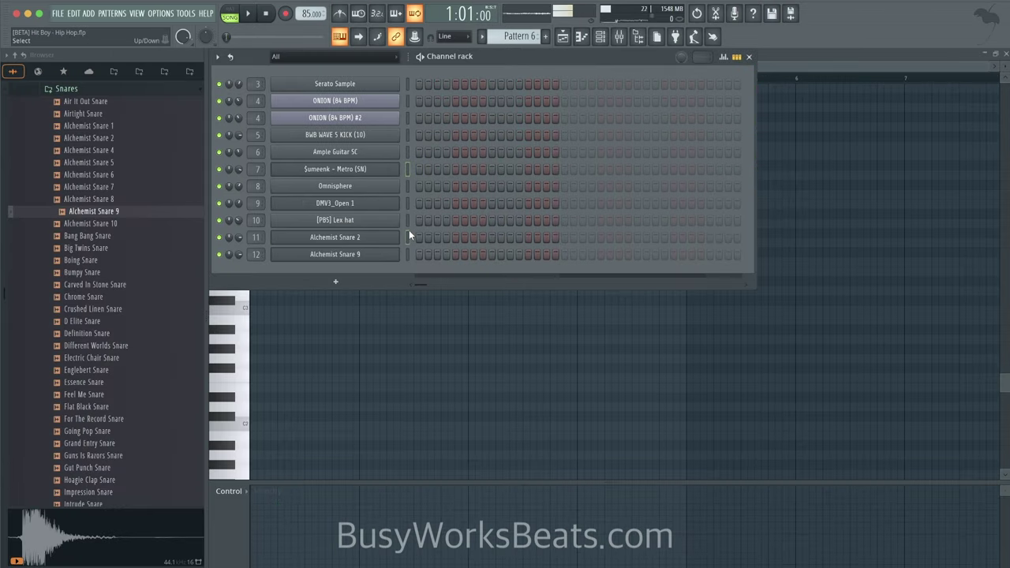
# Step: Play the arrangement from the start and inspect the Mix Bus effect slots in the mixer
pyautogui.press('F5')
pyautogui.press('space')
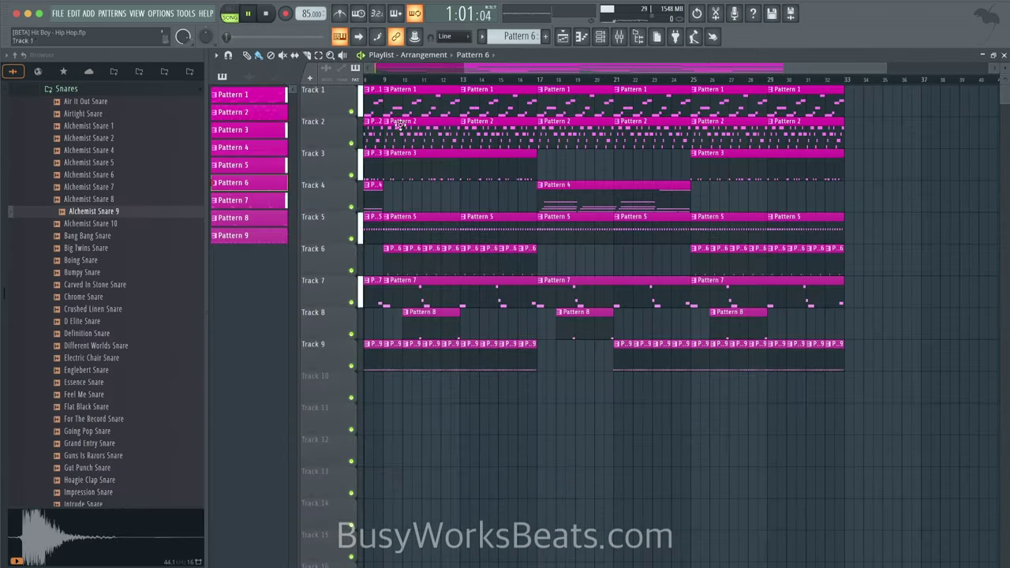
pyautogui.hscroll(-3, 437, 163)
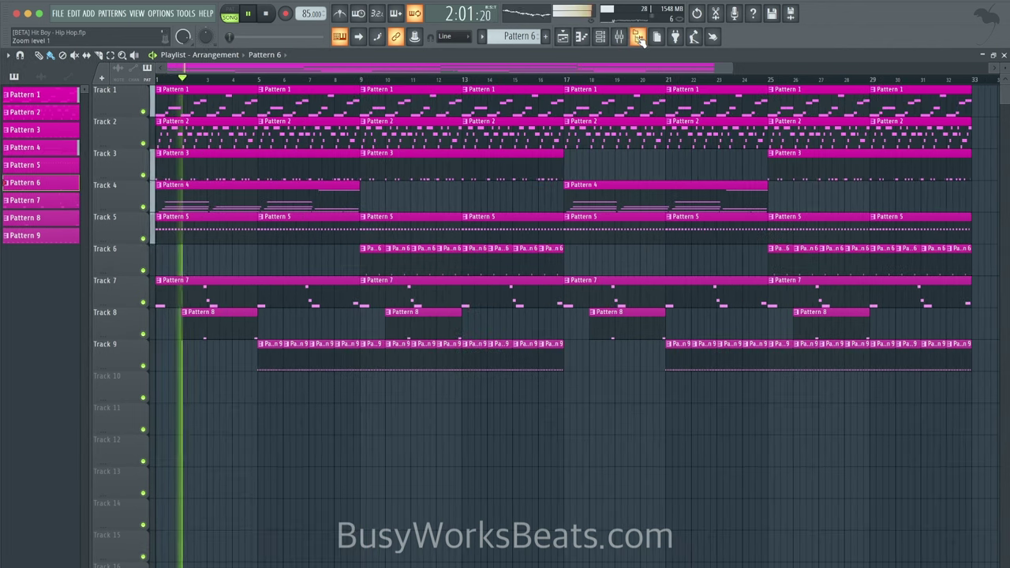
pyautogui.click(628, 38)
pyautogui.click(624, 40)
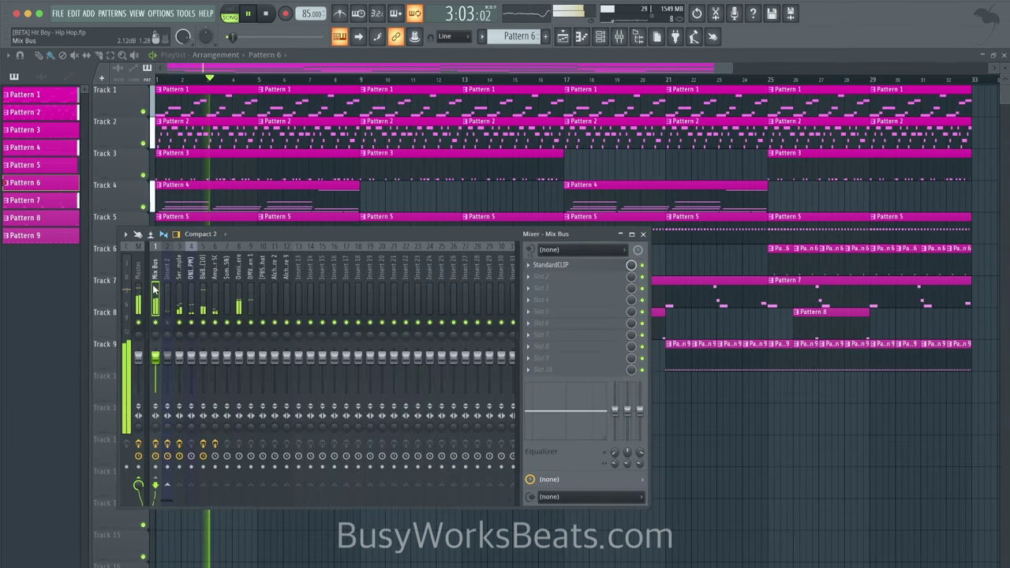
# Step: Browse the effect plugins available for an empty Mix Bus slot and return to the playlist
pyautogui.click(579, 324)
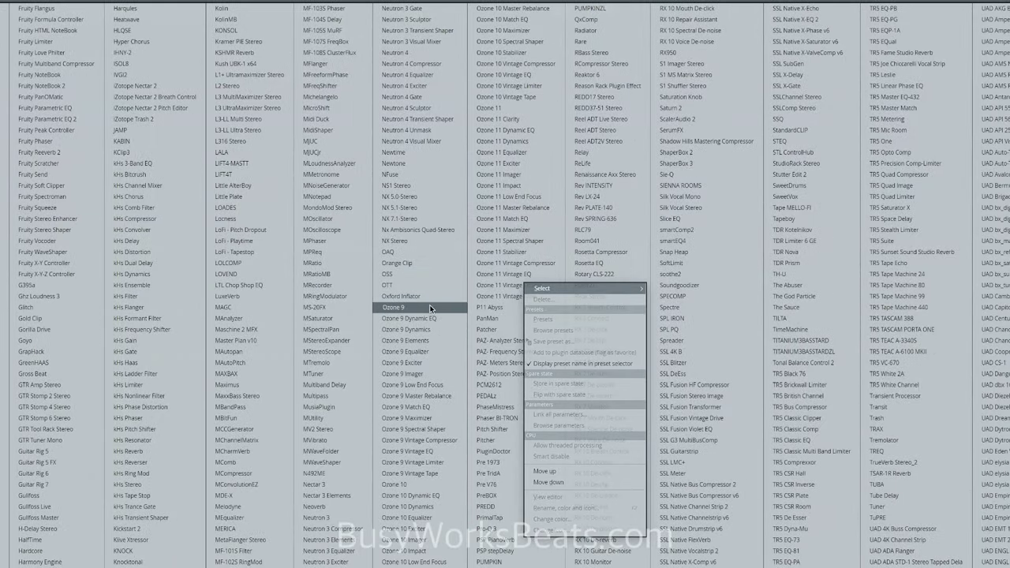
pyautogui.click(390, 331)
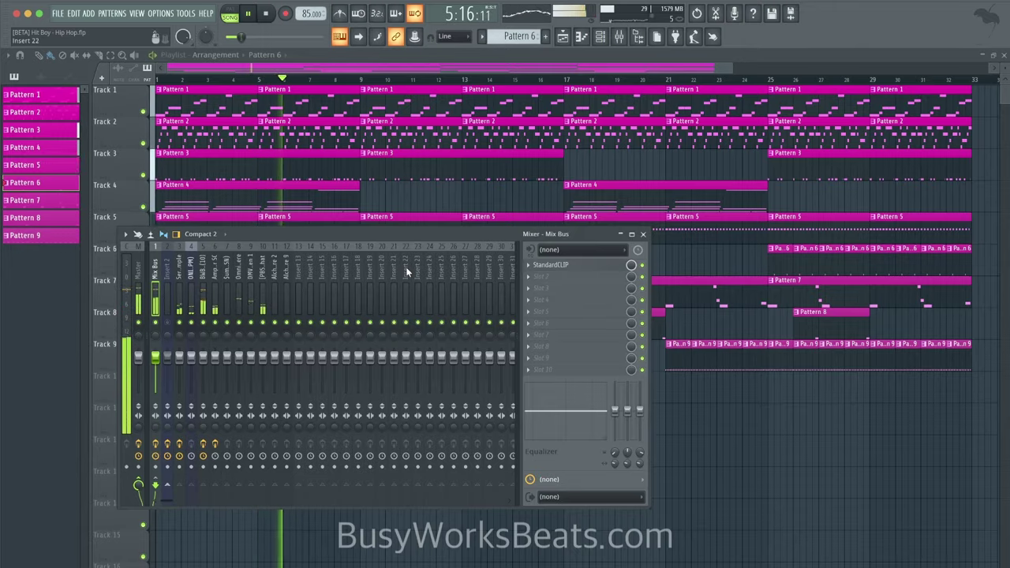
pyautogui.rightClick(830, 514)
pyautogui.scroll(-2, 566, 67)
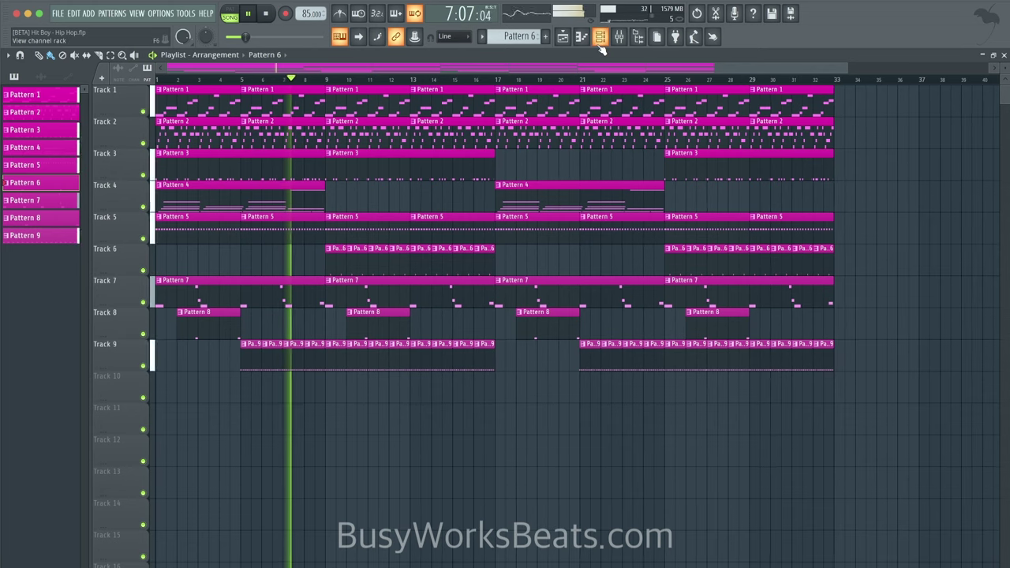
# Step: Check the Omnisphere bass channel's current patch and the sounds in the channel rack
pyautogui.click(600, 44)
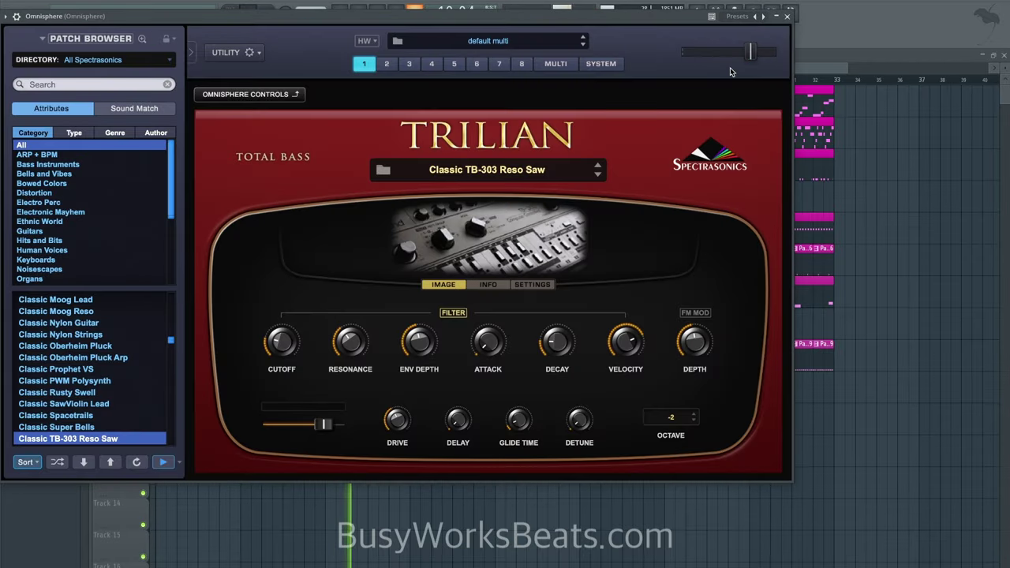
pyautogui.click(788, 16)
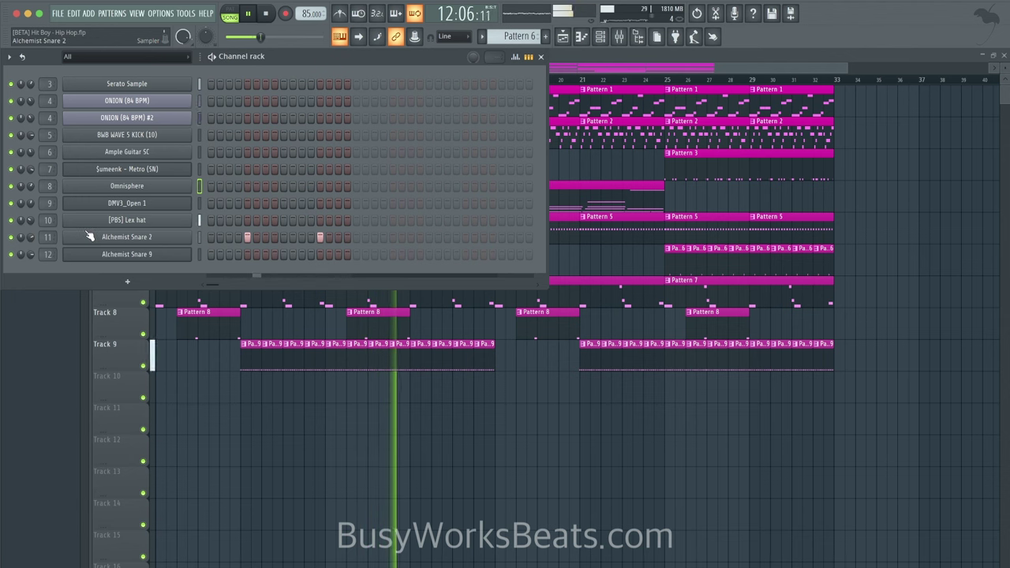
pyautogui.press('F6')
pyautogui.press('F6')
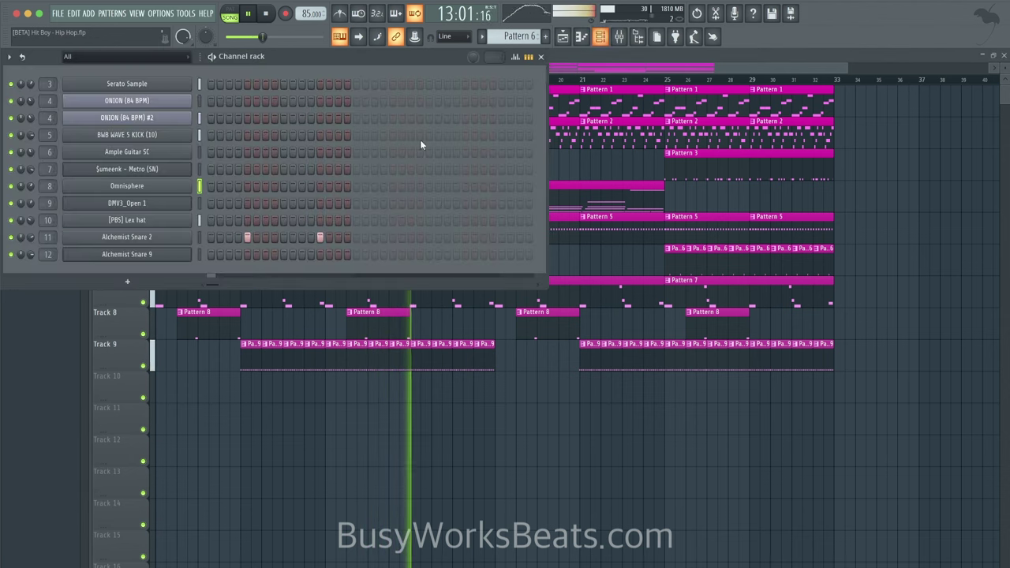
# Step: Use Sound Match on the Omnisphere bass channel and load the Classic TB-303 Reso Square patch
pyautogui.click(153, 188)
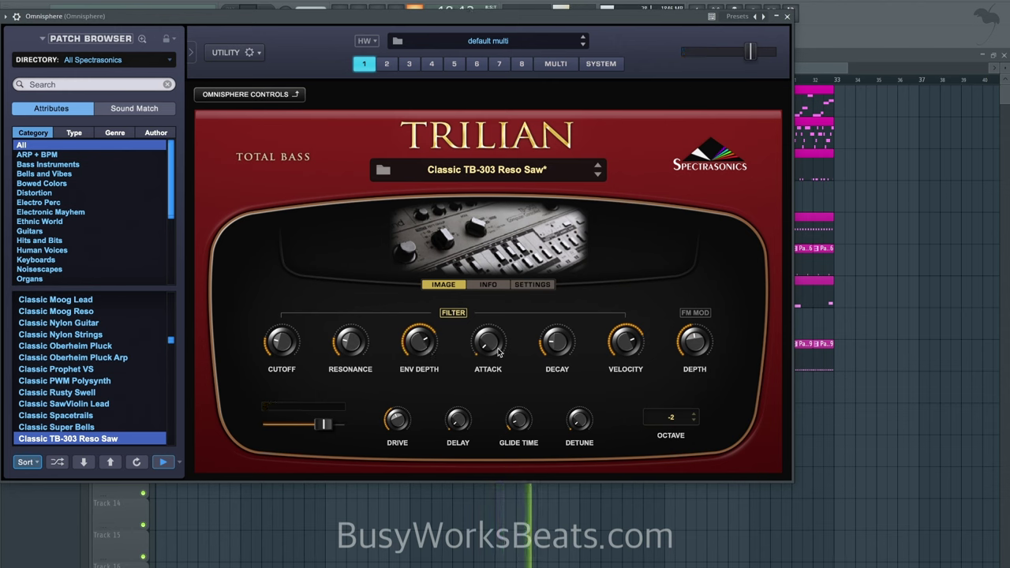
pyautogui.click(131, 109)
pyautogui.click(93, 218)
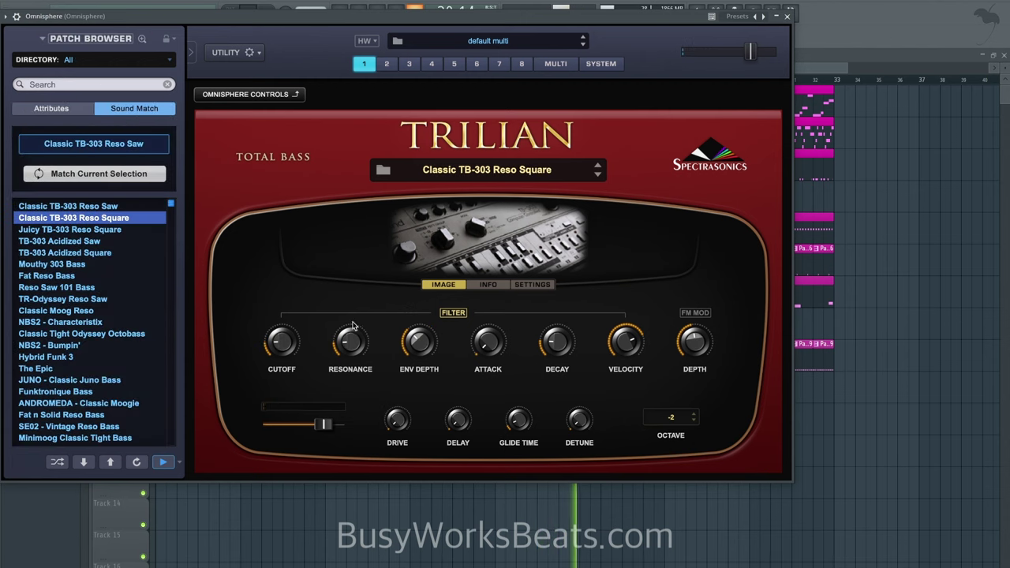
pyautogui.click(787, 15)
pyautogui.press('F6')
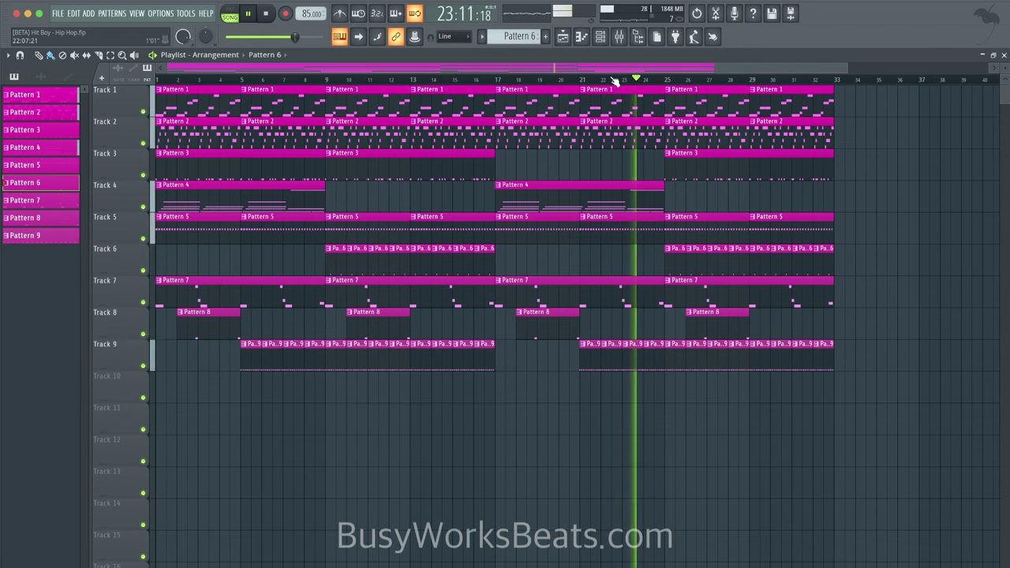
# Step: Return Omnisphere's patch browser to Attributes and sort the patches by Ratings
pyautogui.click(600, 37)
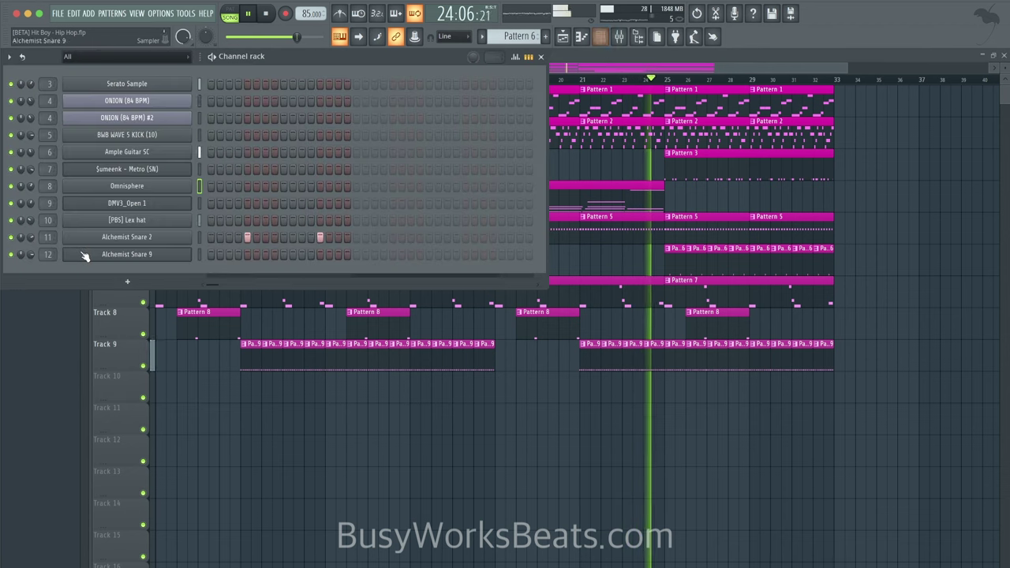
pyautogui.click(127, 185)
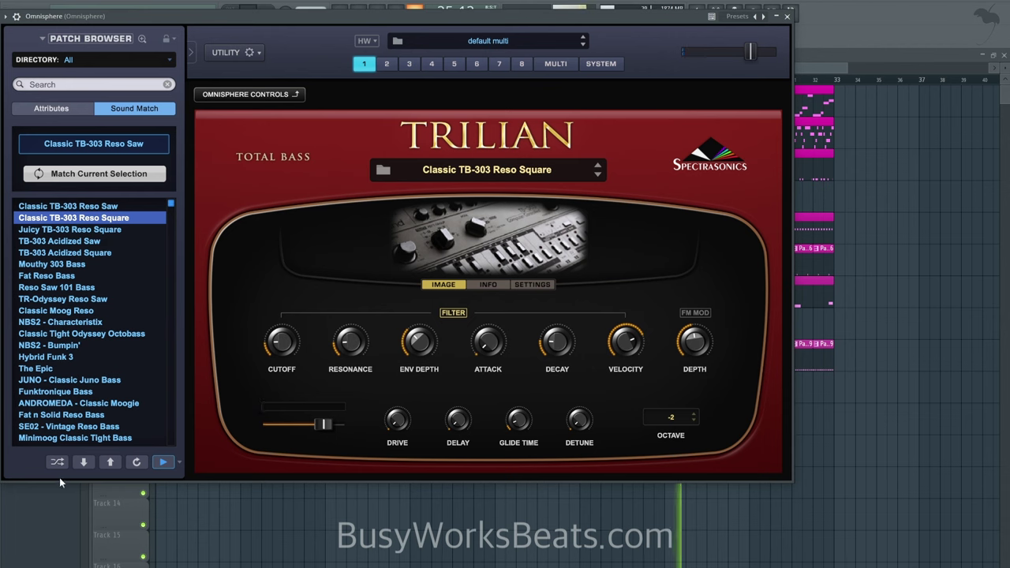
pyautogui.click(52, 109)
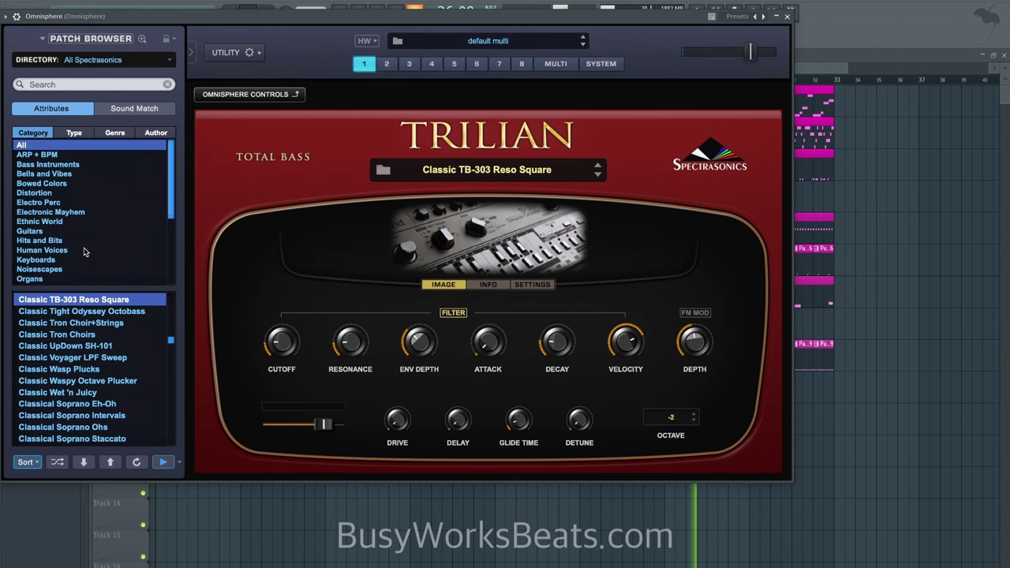
pyautogui.click(26, 463)
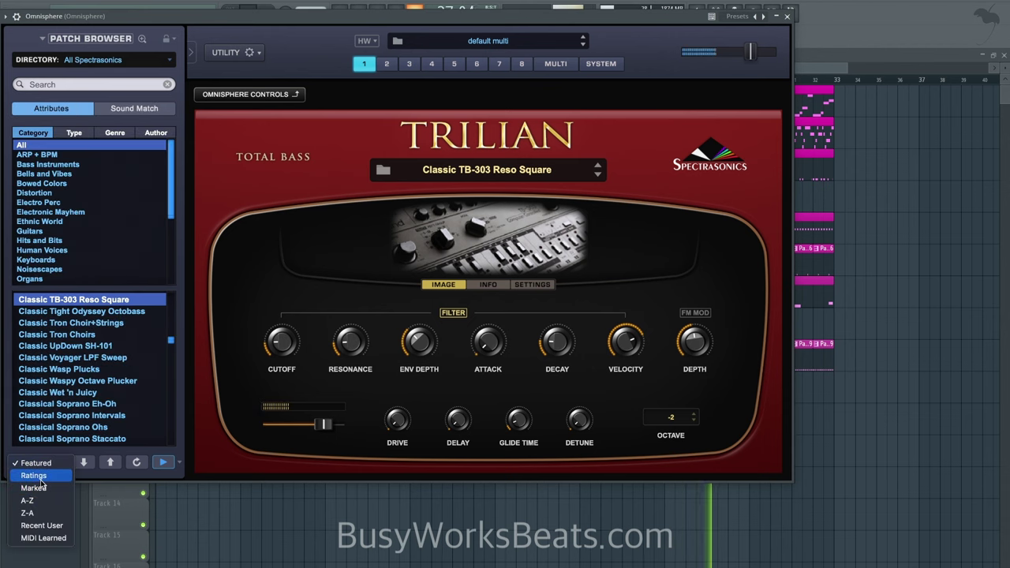
pyautogui.click(40, 477)
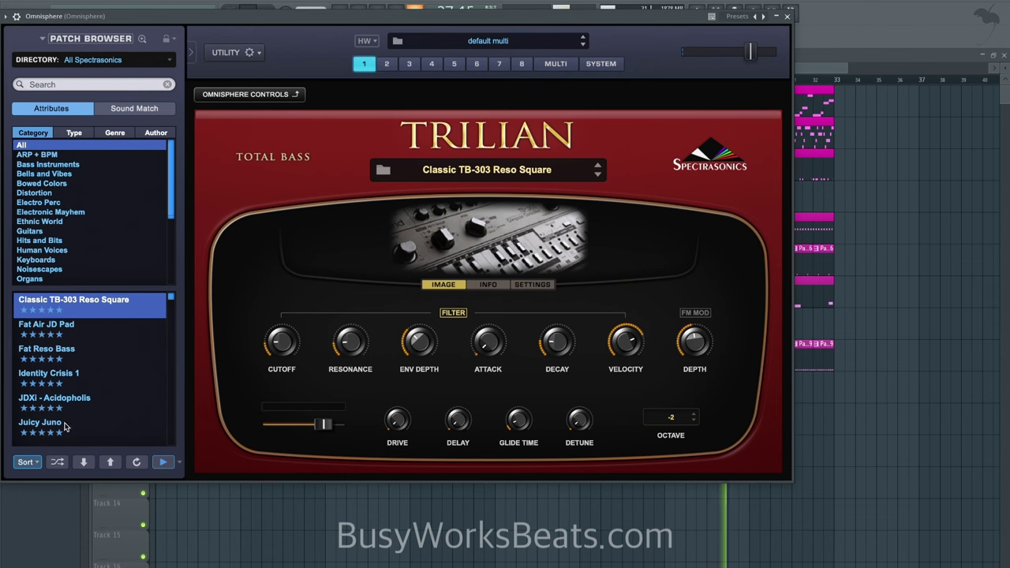
pyautogui.click(27, 462)
pyautogui.click(306, 287)
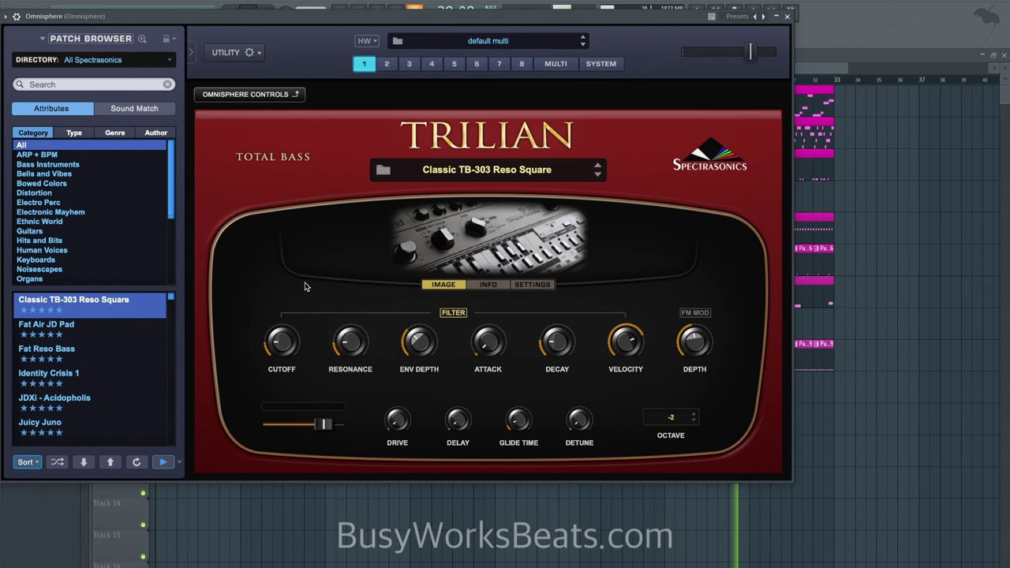
pyautogui.click(787, 16)
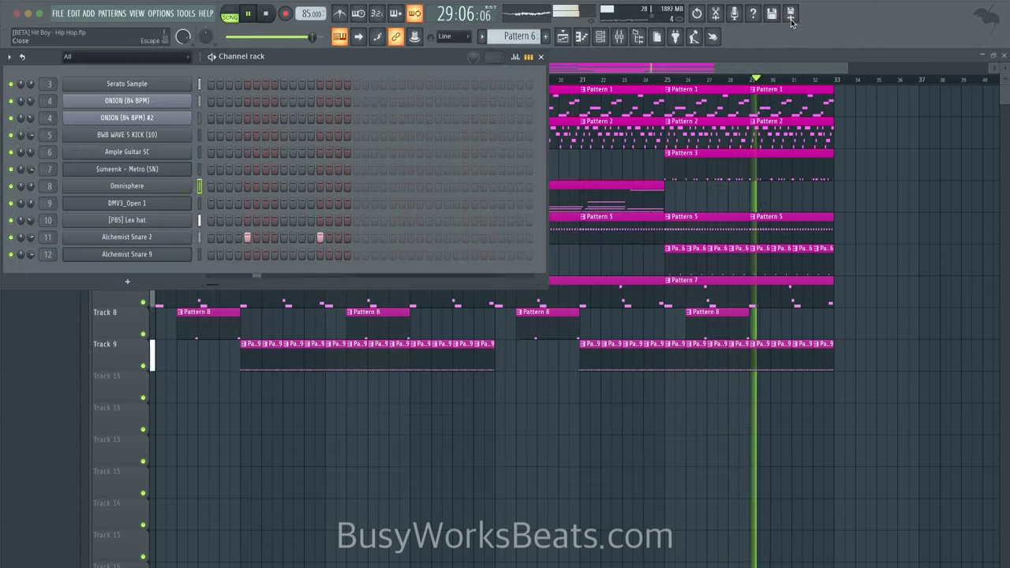
# Step: Start gradient coloring for Patterns 1 to 9 in the playlist and set the first color to Fire Brick #C0320E
pyautogui.press('F6')
pyautogui.scroll(-2, 836, 210)
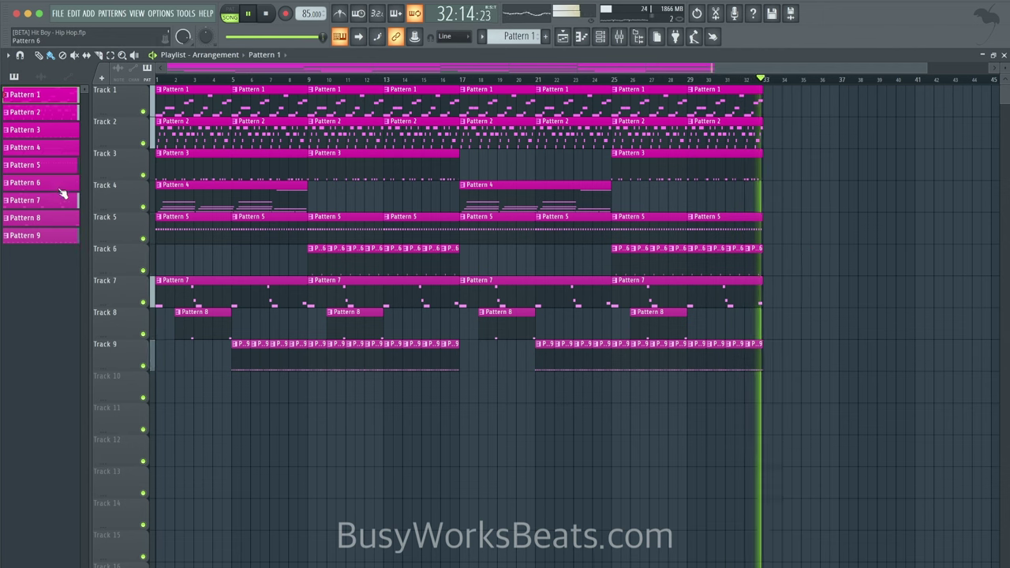
pyautogui.rightClick(60, 237)
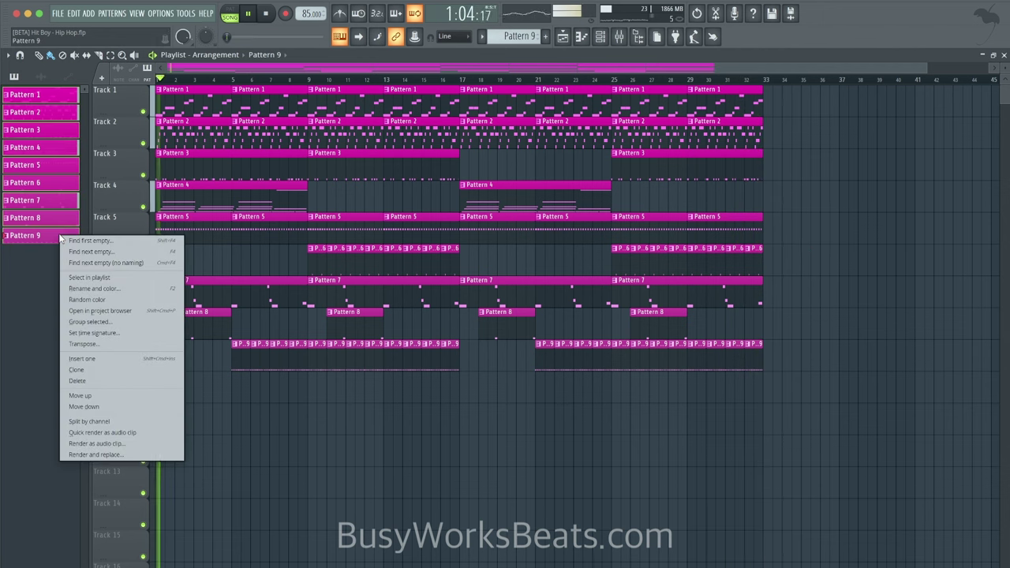
pyautogui.click(90, 292)
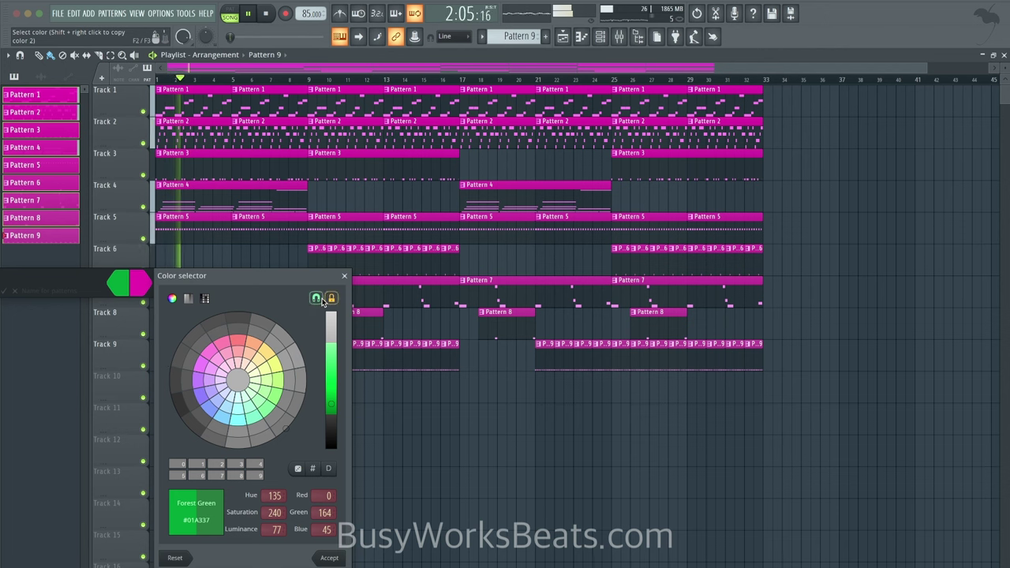
pyautogui.click(320, 300)
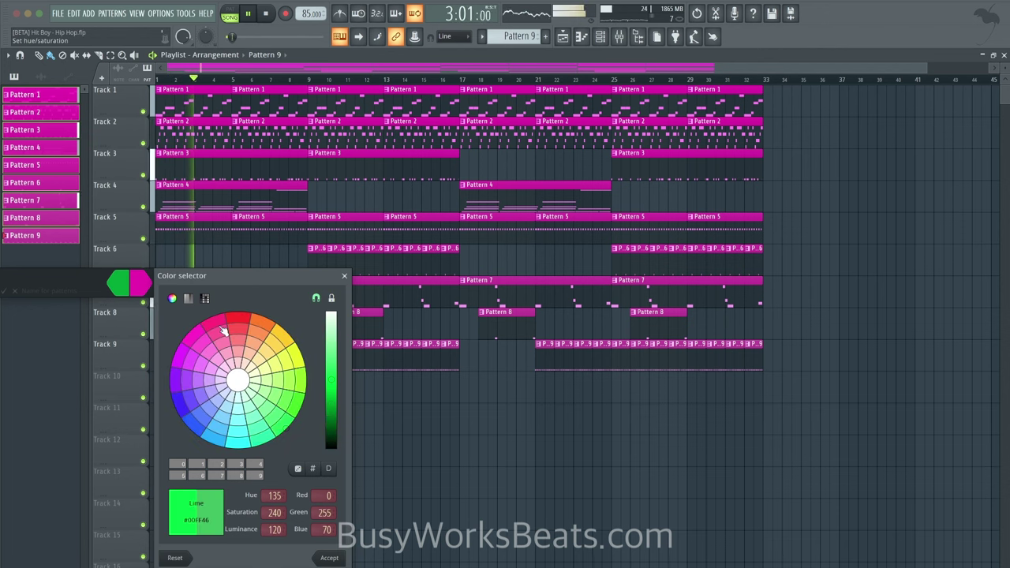
pyautogui.click(239, 319)
pyautogui.moveTo(331, 380); pyautogui.dragTo(337, 397)
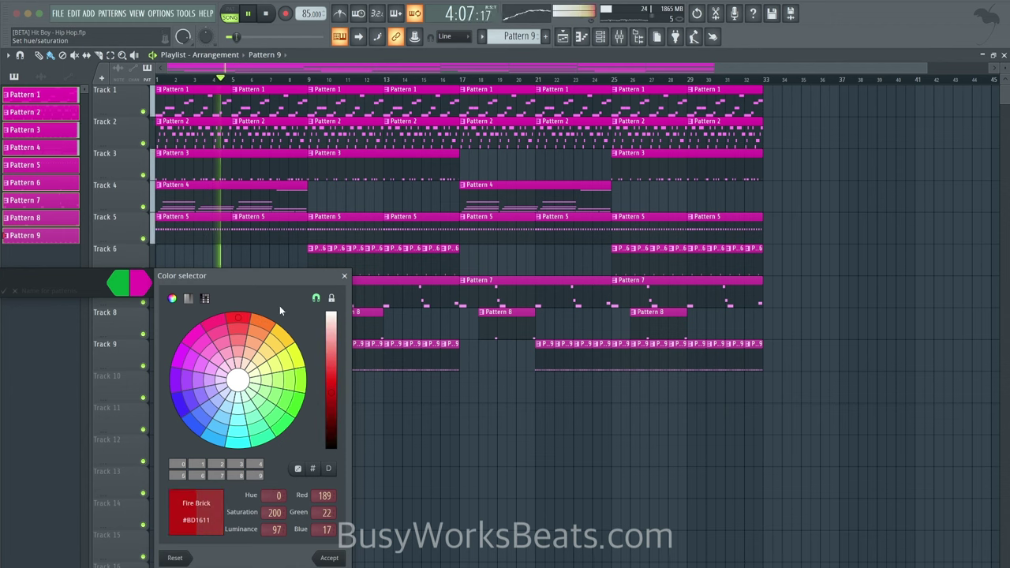
pyautogui.click(317, 298)
pyautogui.moveTo(248, 326); pyautogui.dragTo(254, 326)
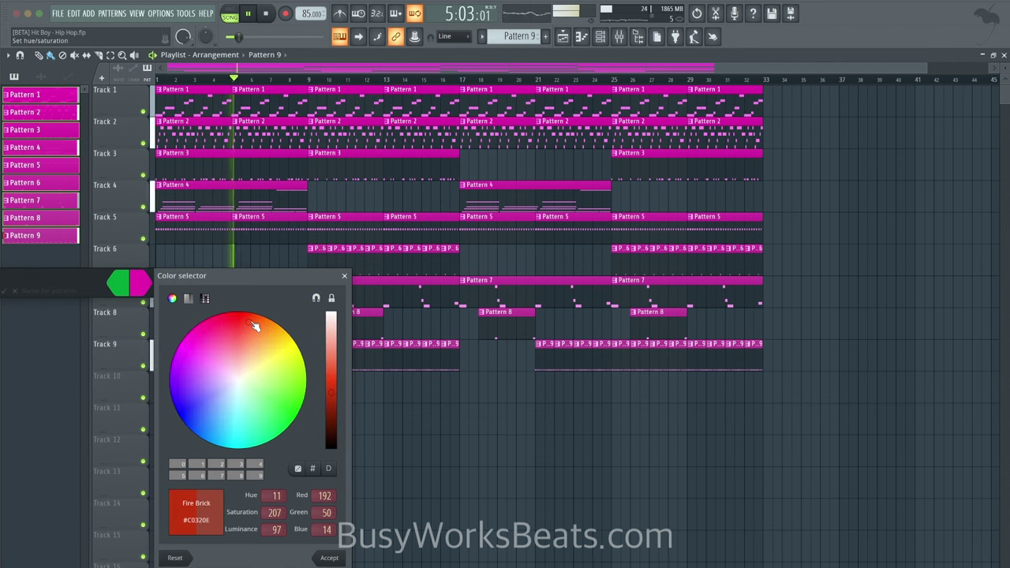
pyautogui.press('Return')
# Step: Set the second gradient color to a blue-purple and apply the gradient across Patterns 1 to 9
pyautogui.click(143, 282)
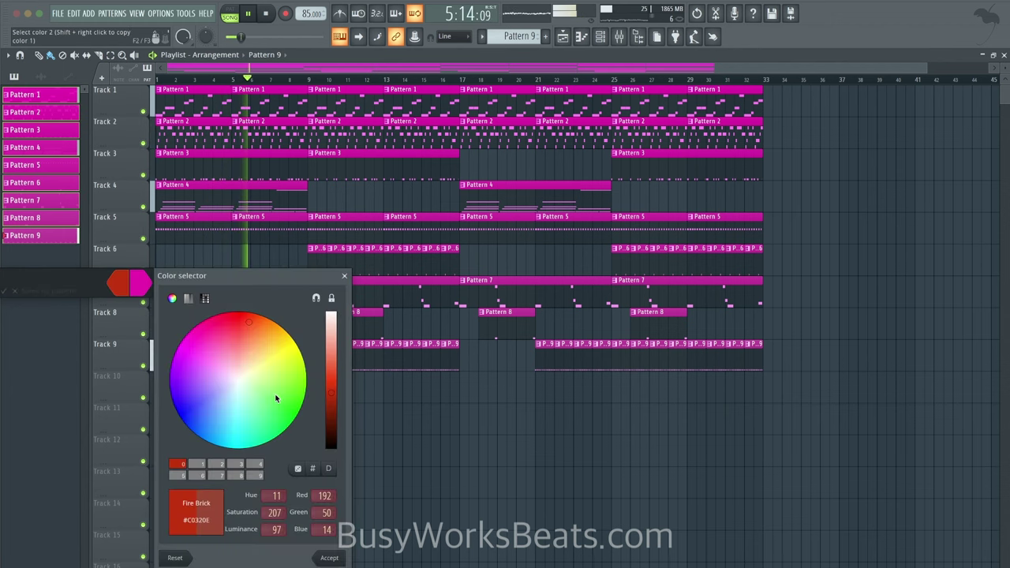
pyautogui.moveTo(217, 362)
pyautogui.mouseDown()
pyautogui.moveTo(225, 386)
pyautogui.moveTo(266, 387)
pyautogui.moveTo(221, 411)
pyautogui.moveTo(210, 391)
pyautogui.mouseUp()
pyautogui.press('Return')
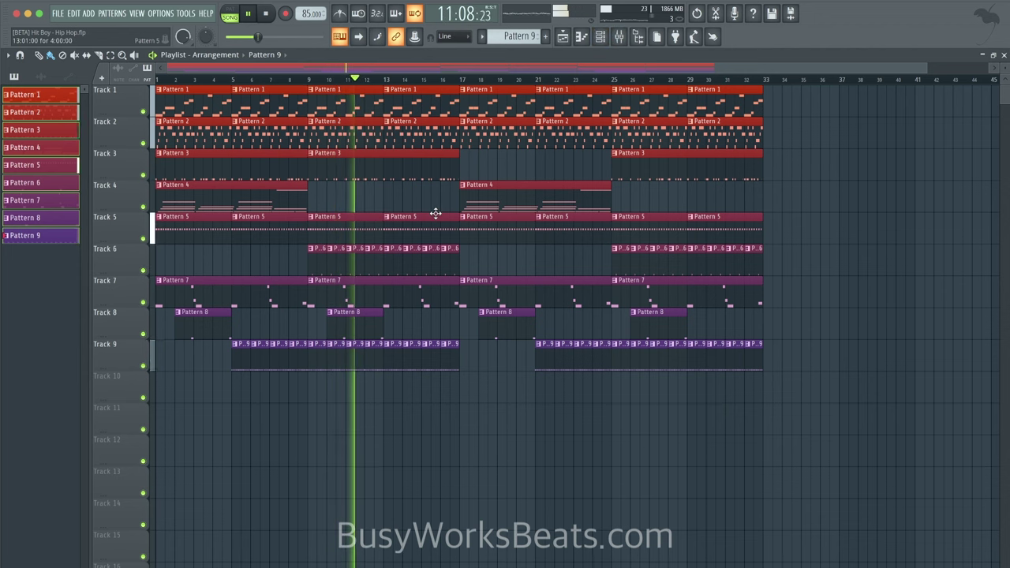
# Step: Try the F#4 bass note at bar 3 of Pattern 7 one semitone lower, and restore its pitch
pyautogui.doubleClick(323, 295)
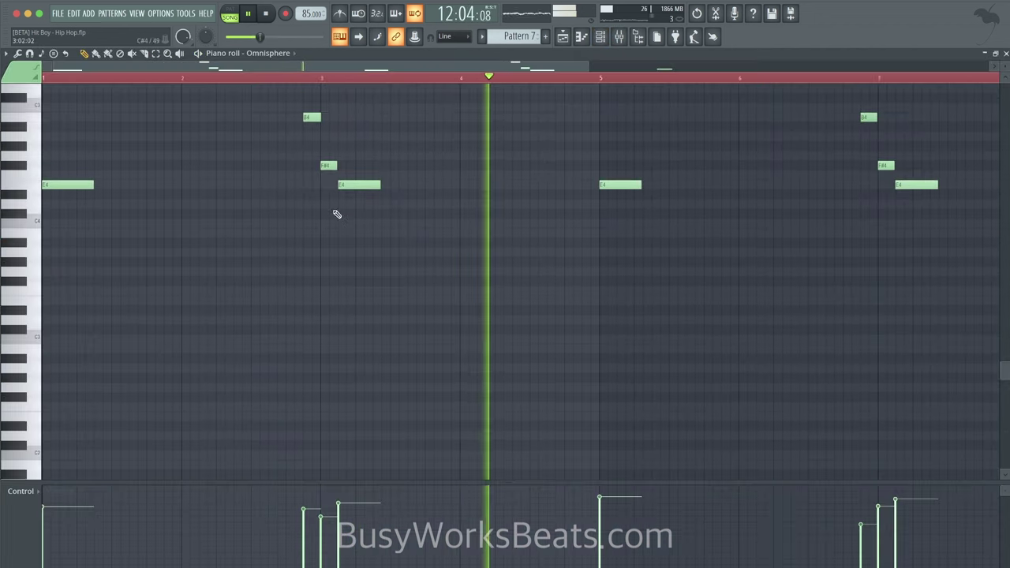
pyautogui.keyDown('ctrl'); pyautogui.click(332, 165); pyautogui.keyUp('ctrl')
pyautogui.hotkey('shift', 'Down')
pyautogui.scroll(-2, 436, 205)
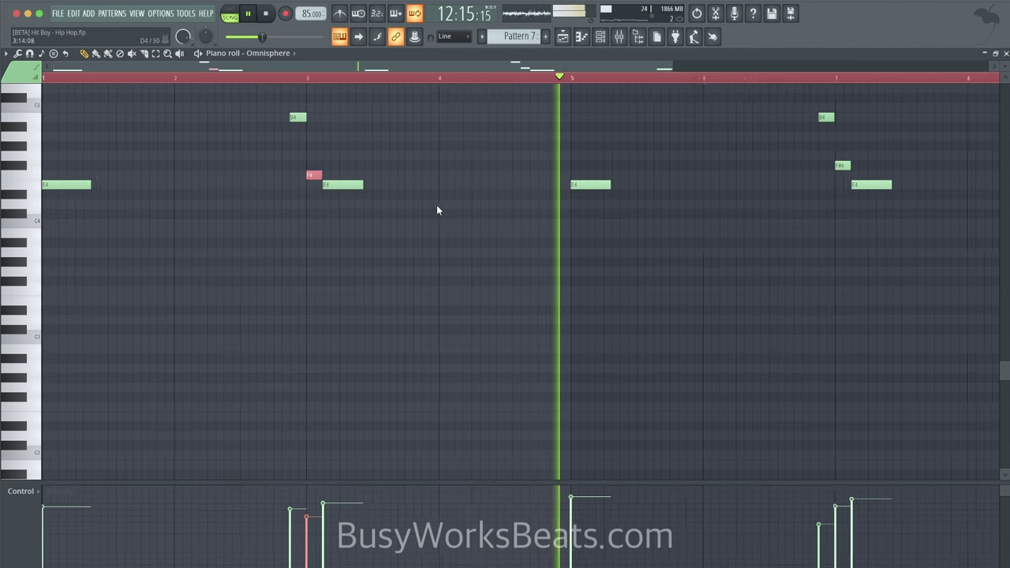
pyautogui.hotkey('shift', 'Up')
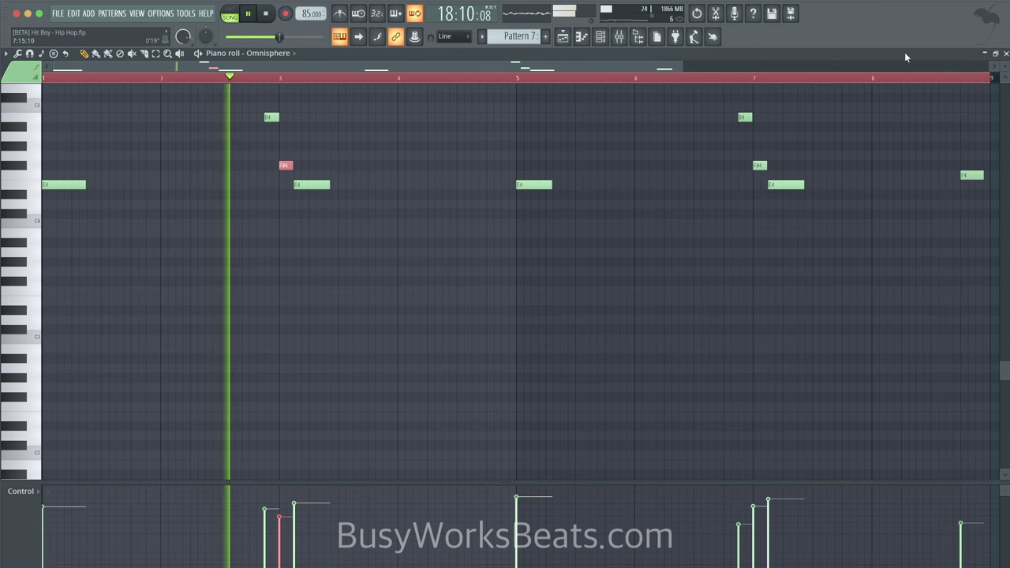
pyautogui.click(1006, 53)
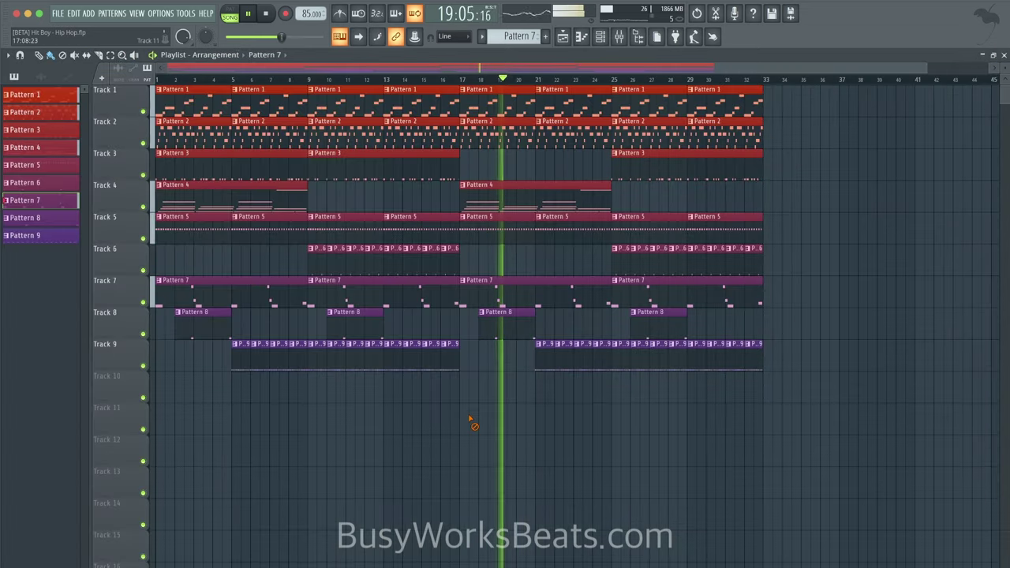
# Step: Examine the Omnisphere bass notes around bar 3 of Pattern 7 up close and return to the full playlist arrangement
pyautogui.doubleClick(485, 292)
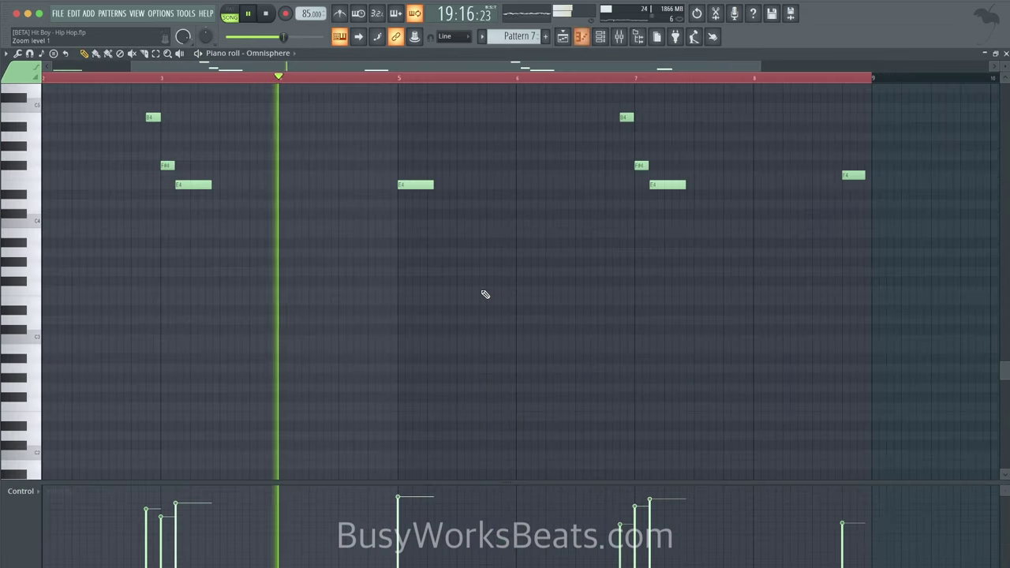
pyautogui.keyDown('ctrl'); pyautogui.scroll(8, 191, 198); pyautogui.keyUp('ctrl')
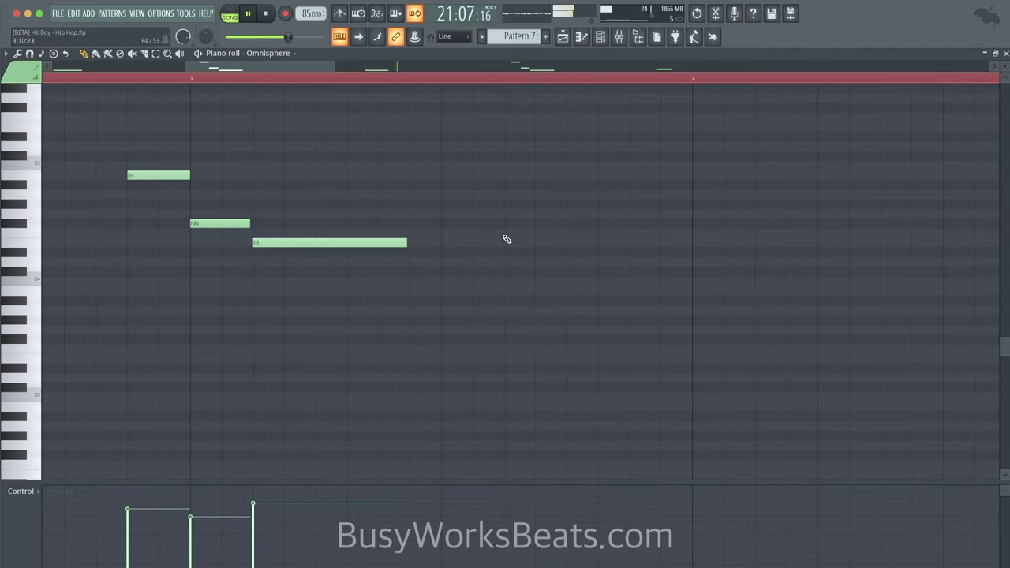
pyautogui.click(1005, 53)
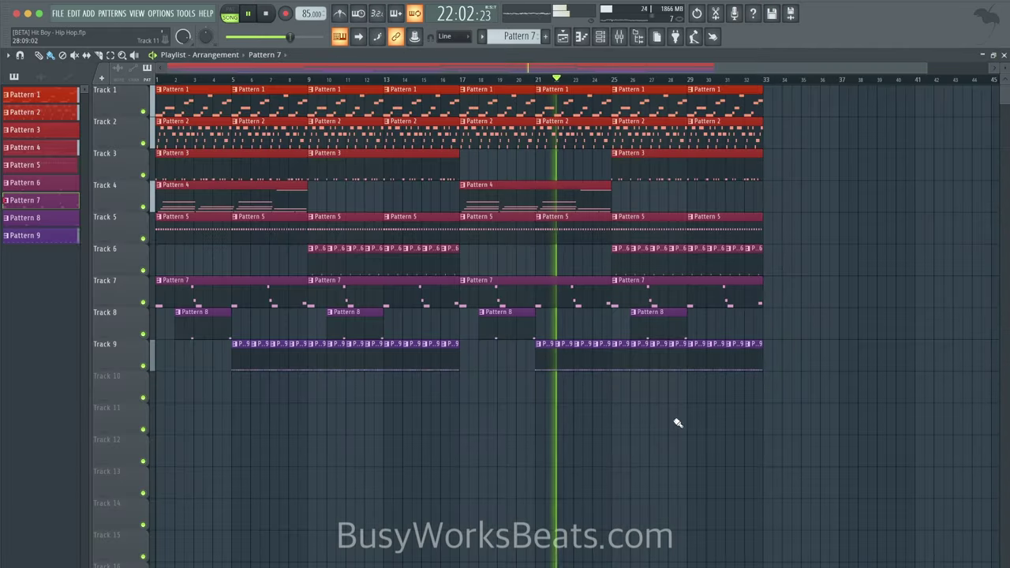
pyautogui.keyDown('ctrl'); pyautogui.scroll(-3, 666, 417); pyautogui.keyUp('ctrl')
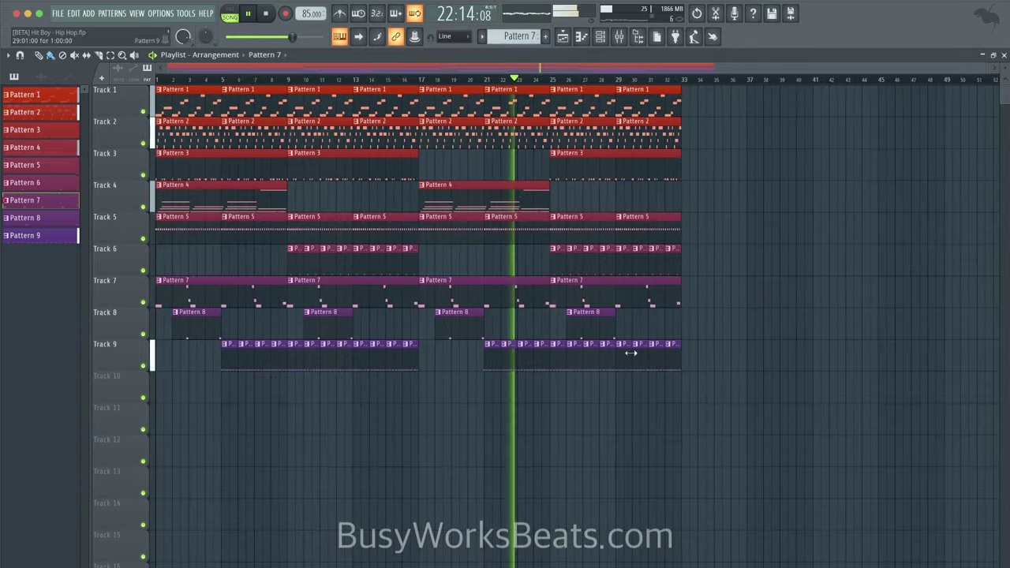
# Step: Check the channel rack and the DMV3_Open 1 channel's miscellaneous settings, and return to the playlist
pyautogui.click(605, 37)
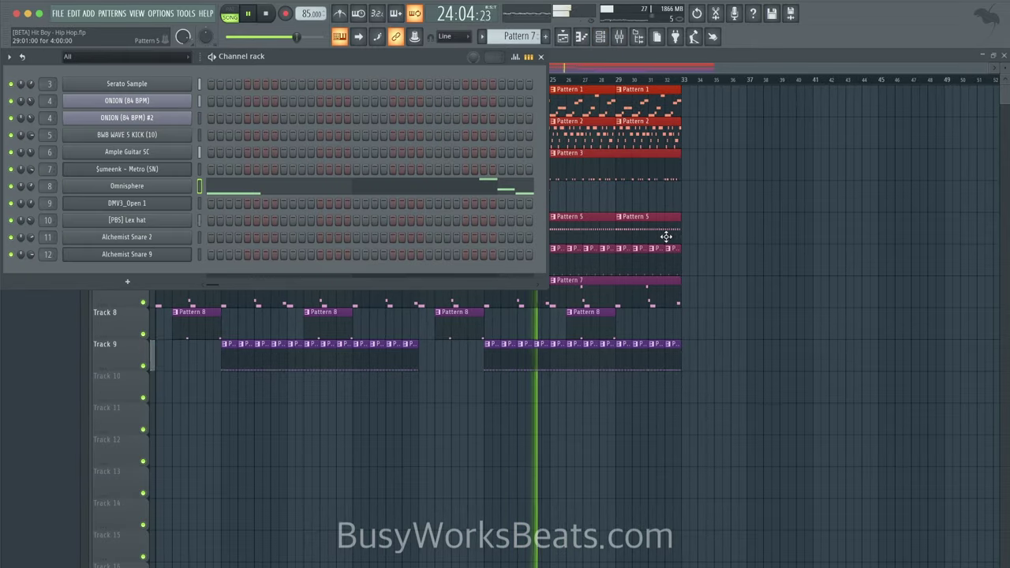
pyautogui.press('F6')
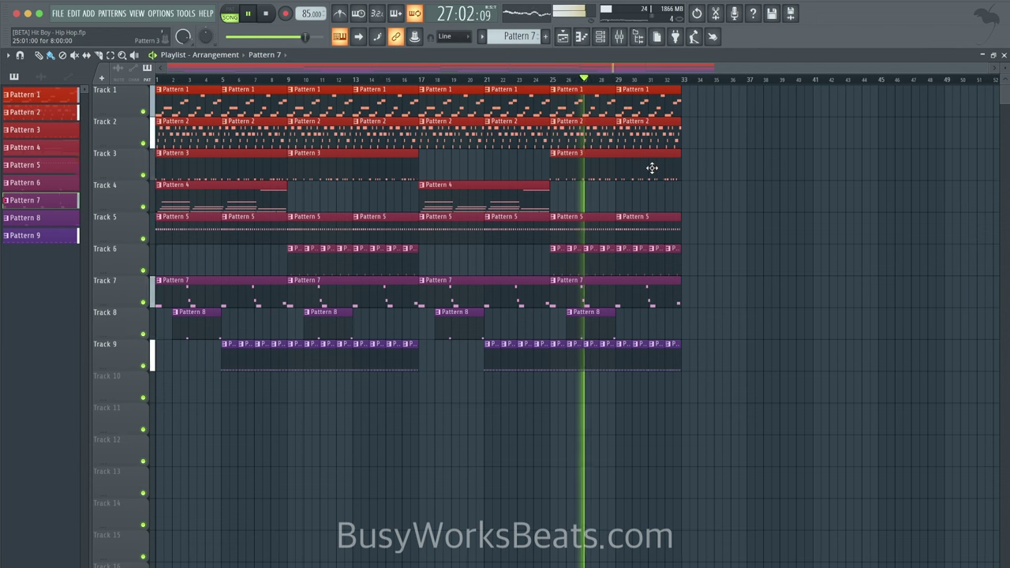
pyautogui.press('F6')
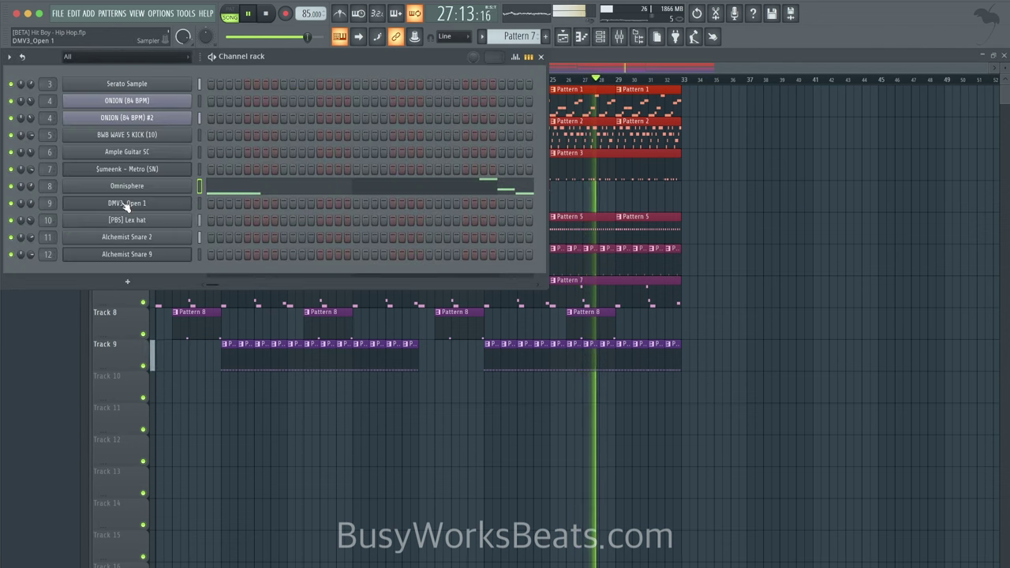
pyautogui.click(127, 204)
pyautogui.click(81, 116)
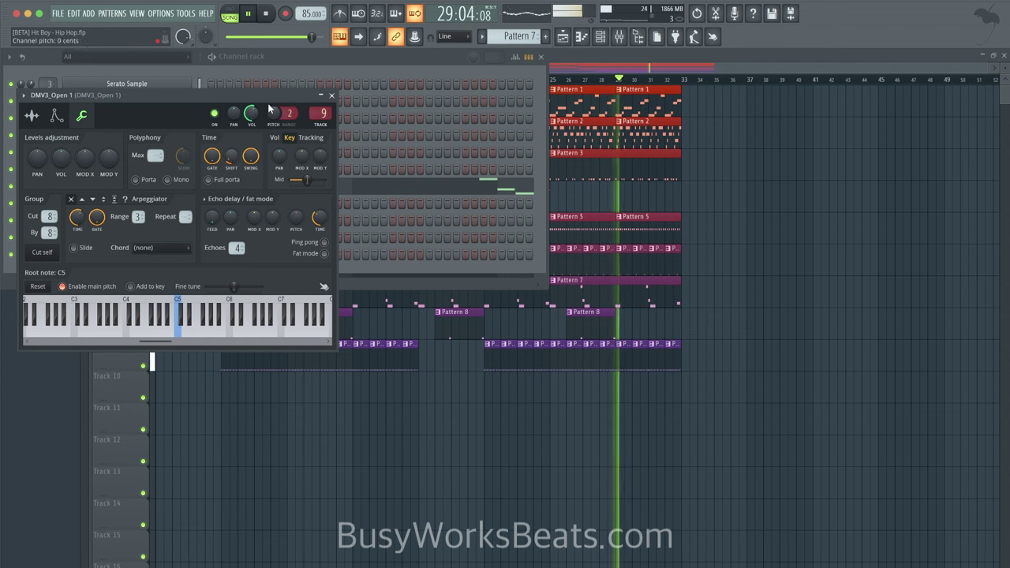
pyautogui.click(332, 96)
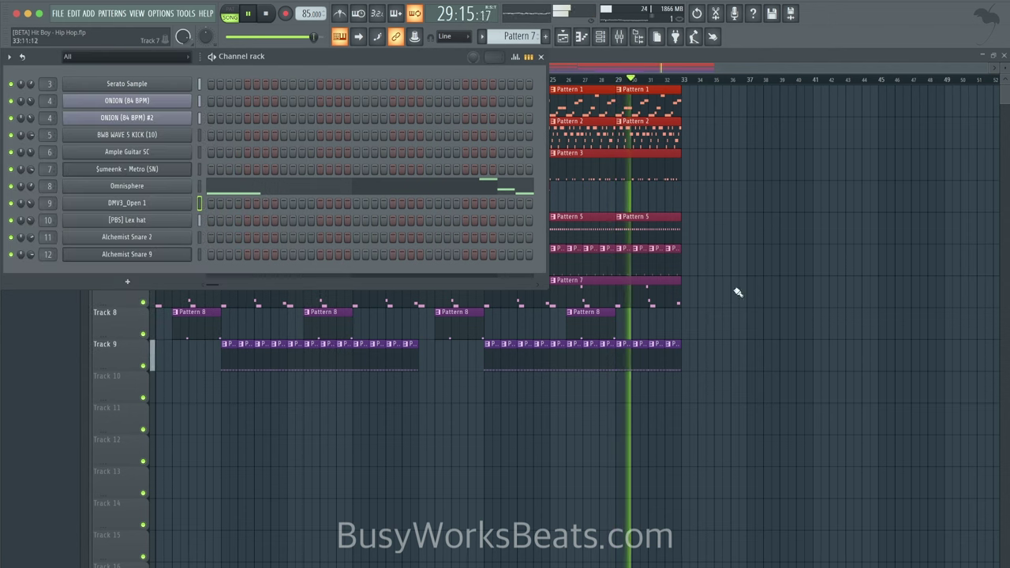
pyautogui.rightClick(750, 295)
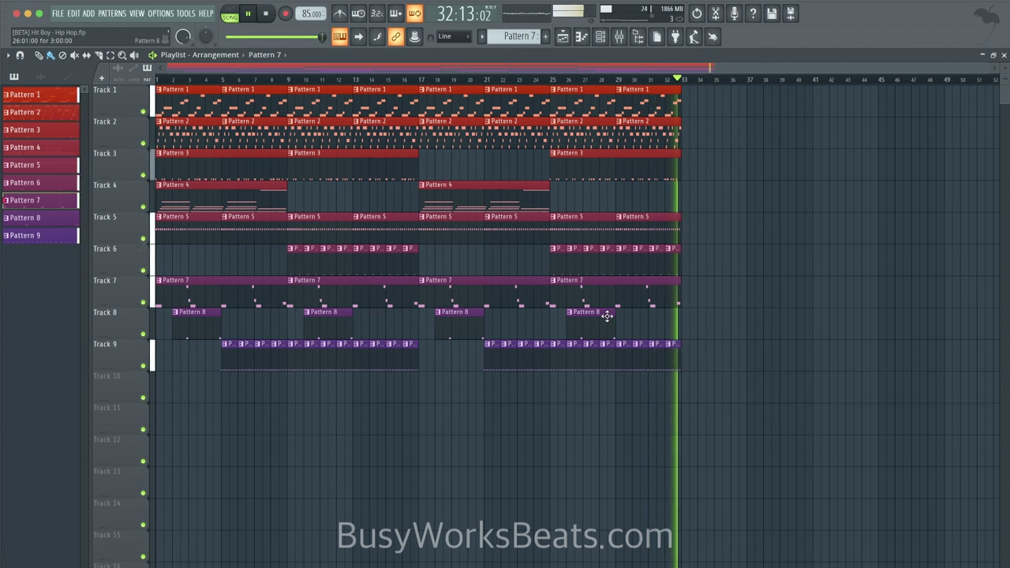
# Step: Check the mixer levels while the song plays, stop playback, and return to the playlist
pyautogui.click(619, 36)
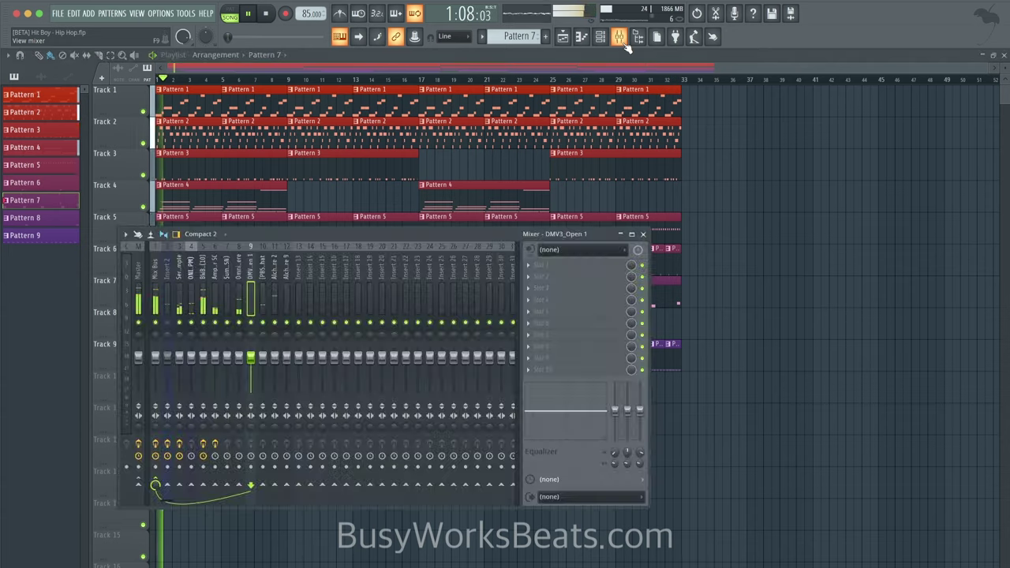
pyautogui.click(648, 230)
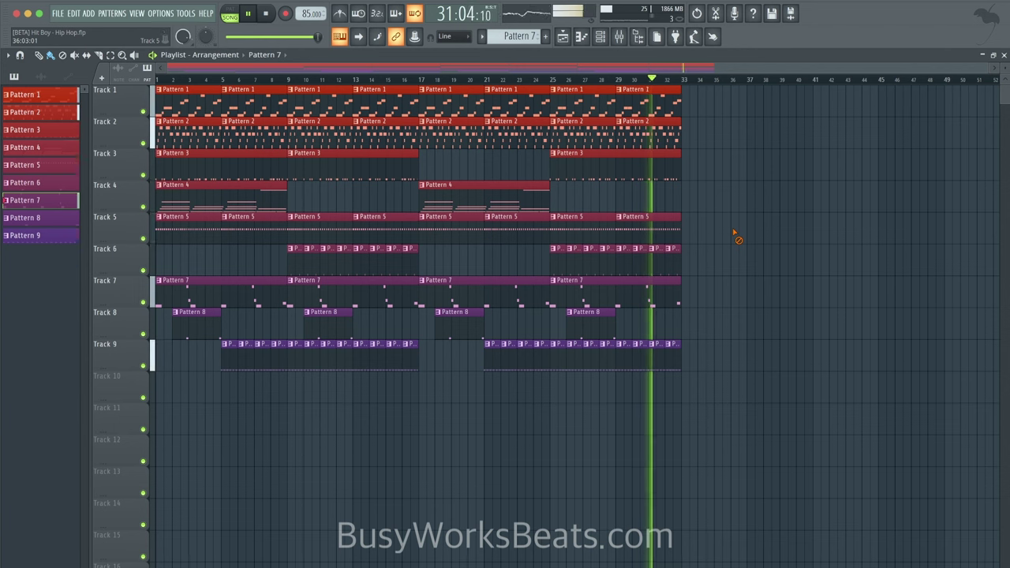
pyautogui.press('F9')
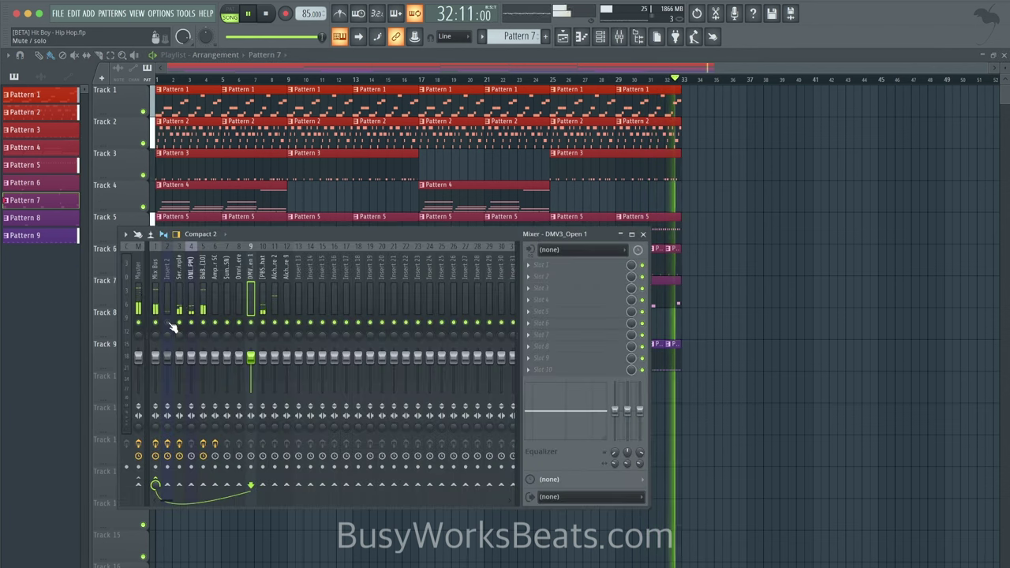
pyautogui.press('space')
pyautogui.press('F9')
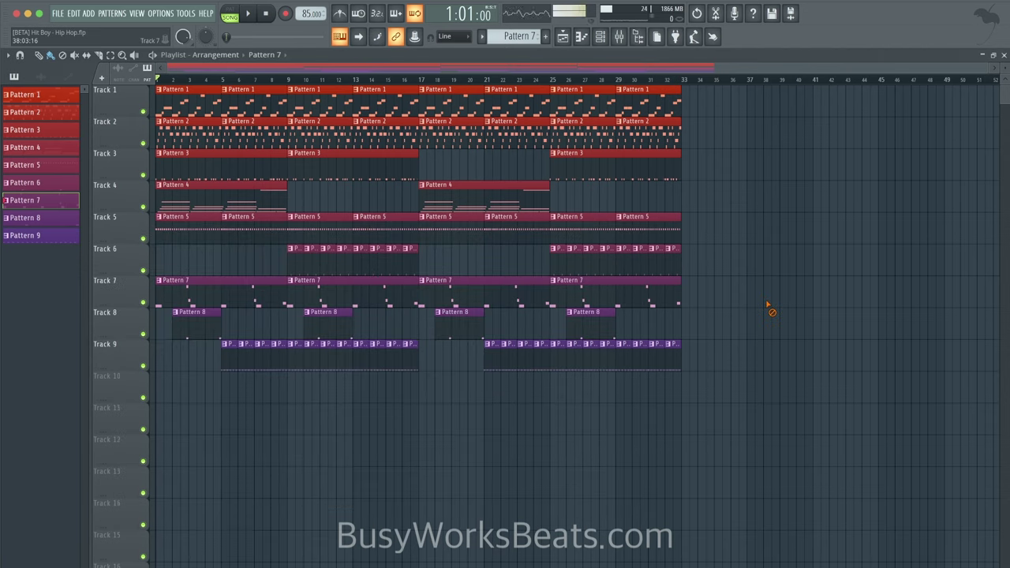